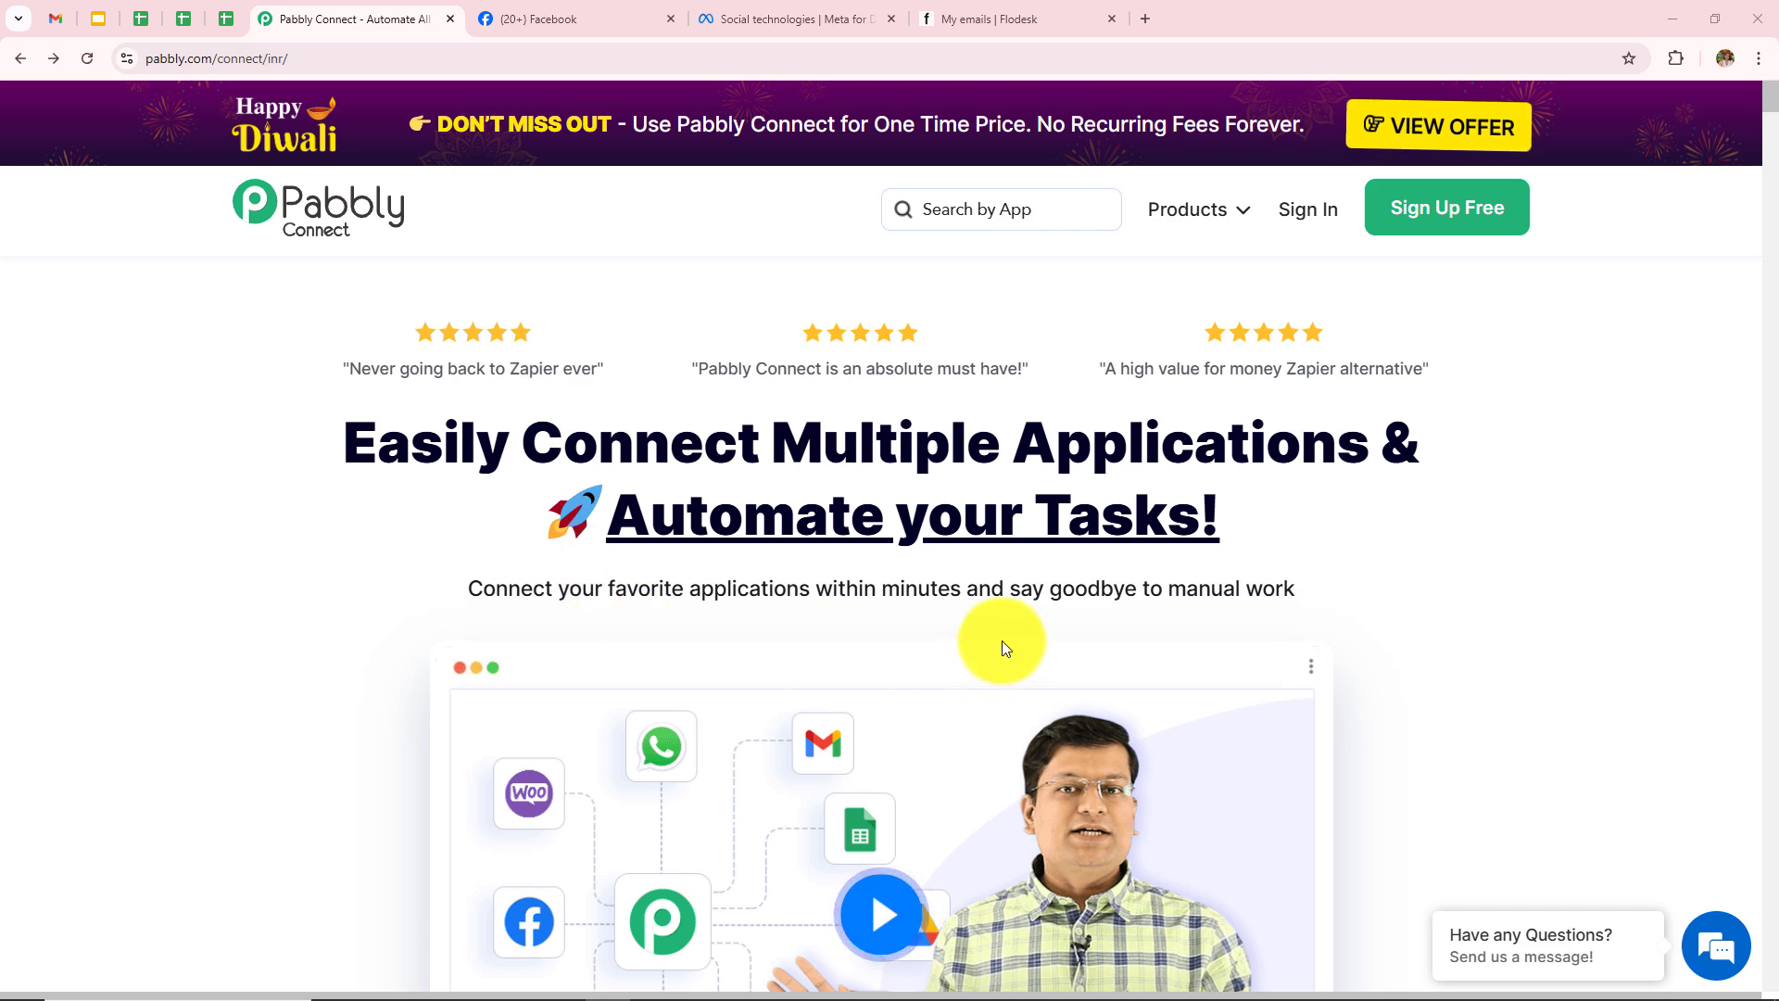
Step: Sign in to the Pabbly account to reach the All Pabbly Apps page
click(332, 45)
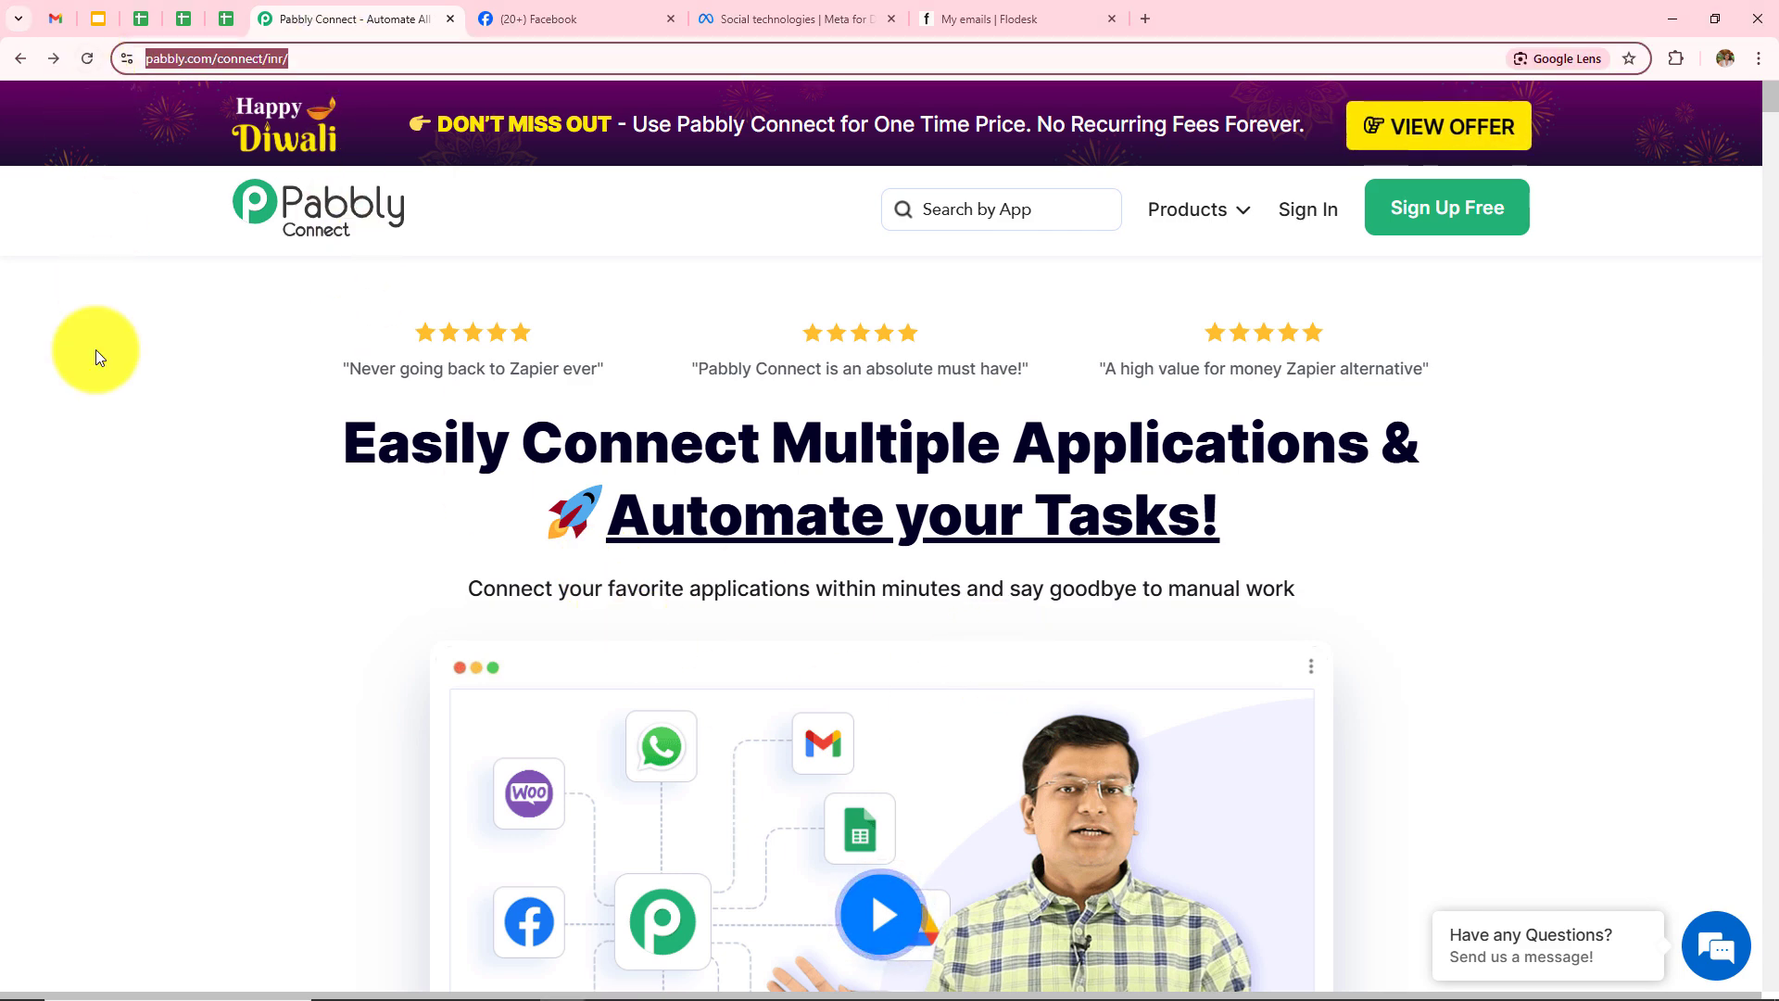
click(106, 414)
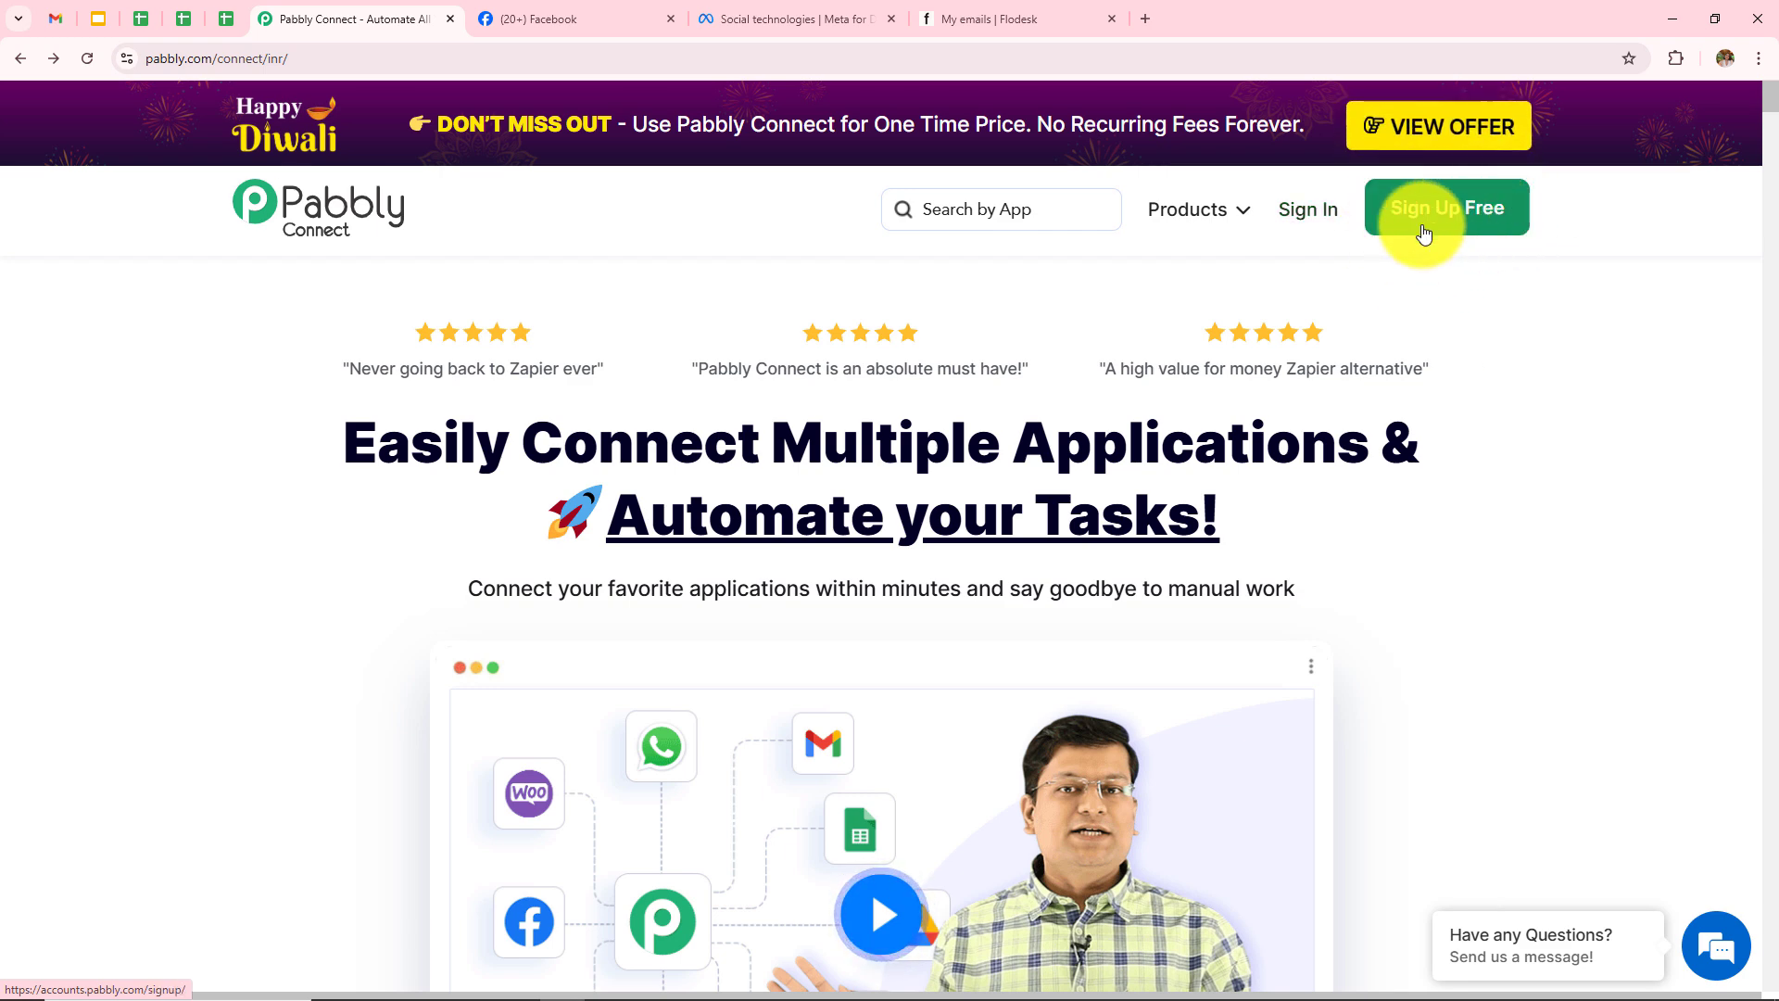
click(1302, 226)
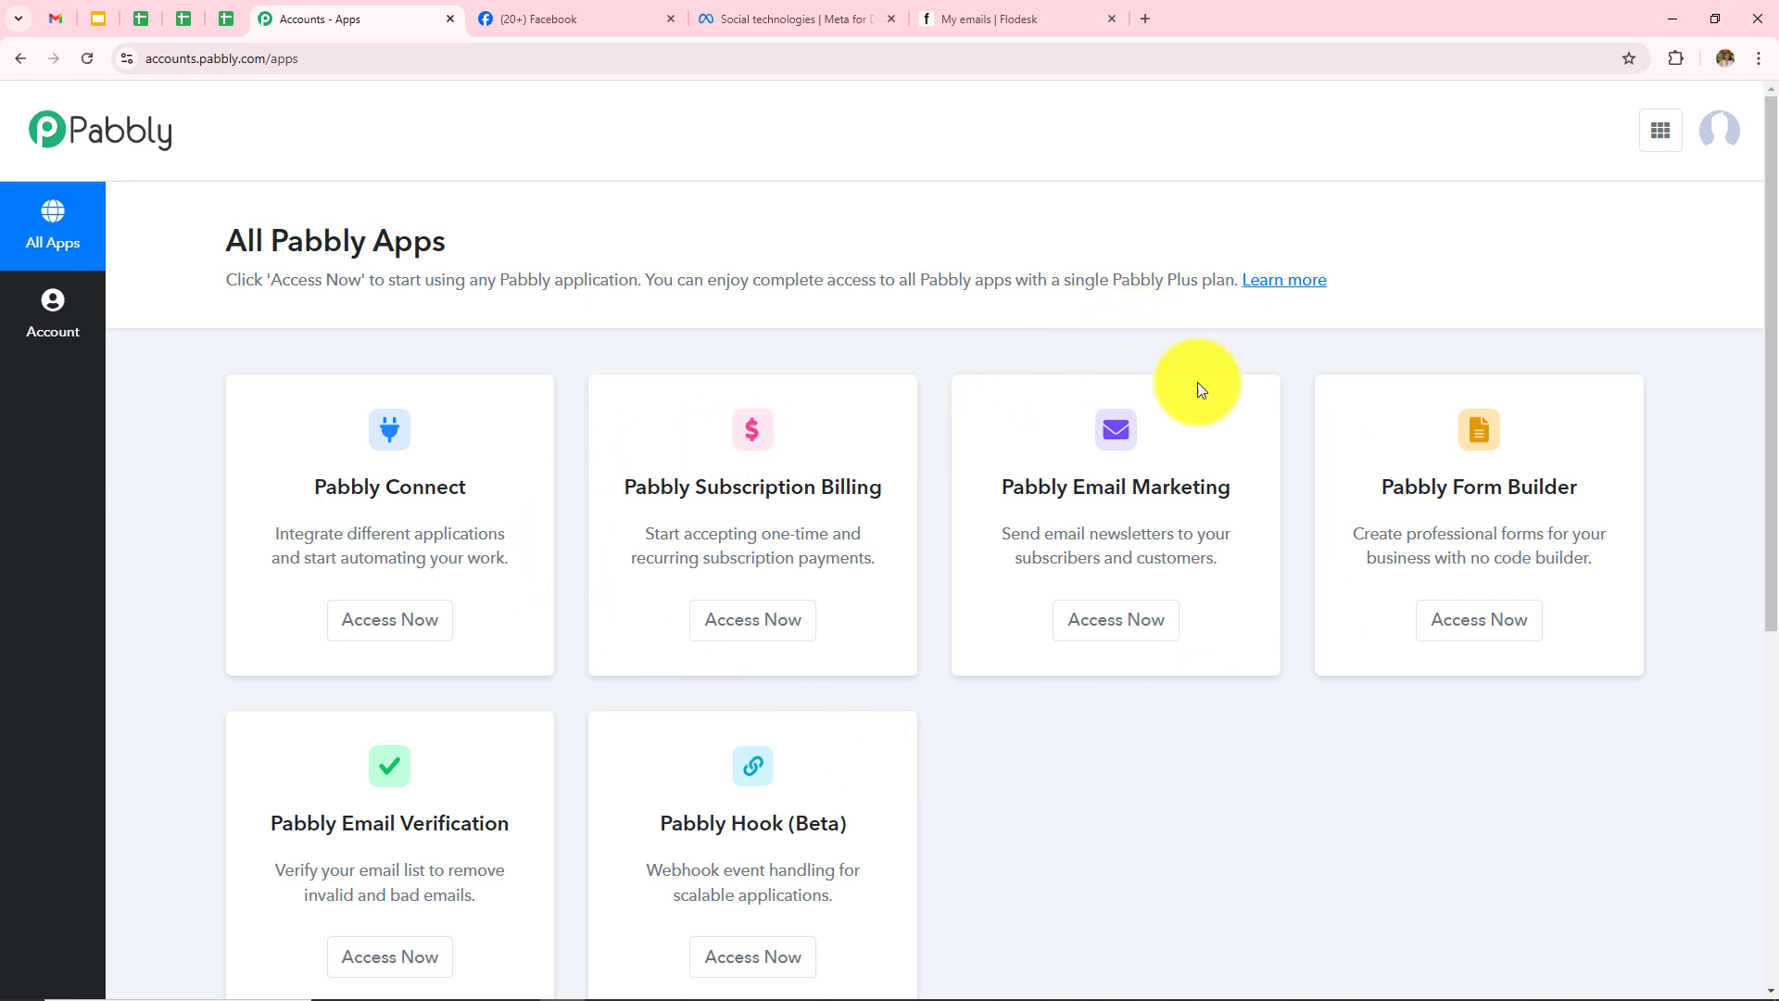
Step: Open Pabbly Connect's dashboard and review the All Workflow and Folders sections
click(384, 648)
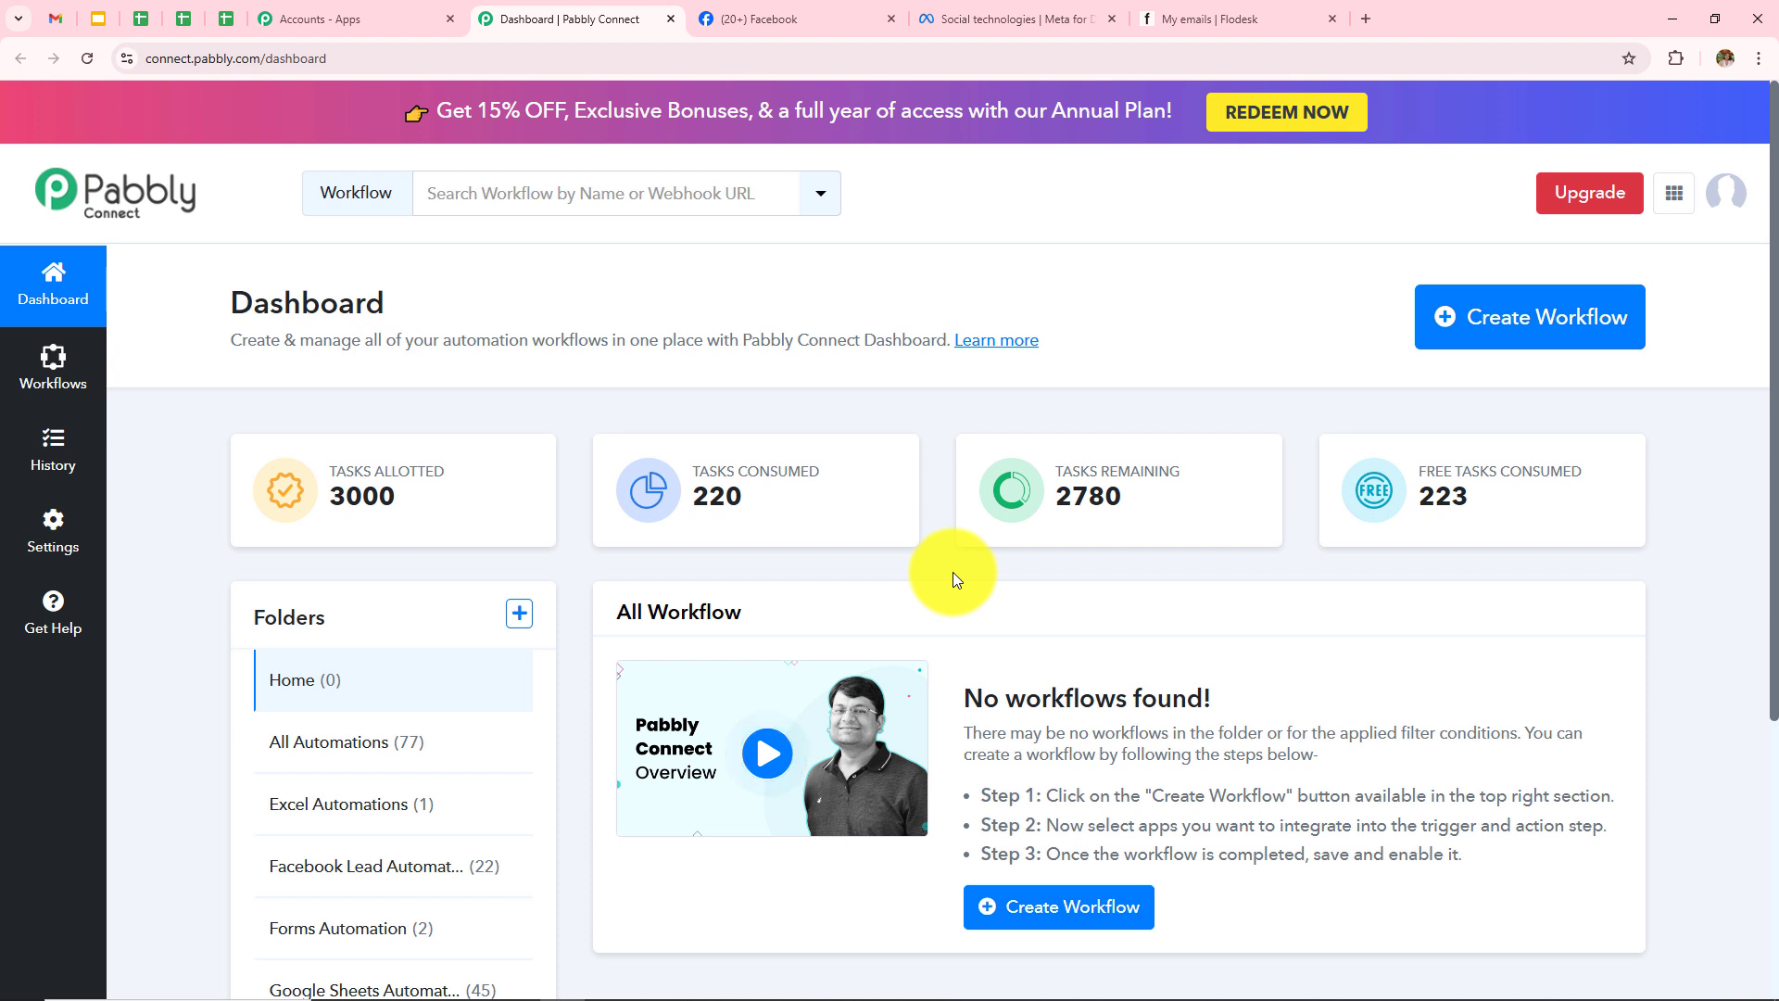
scroll(953, 571, down, 2)
drag(615, 426, 854, 425)
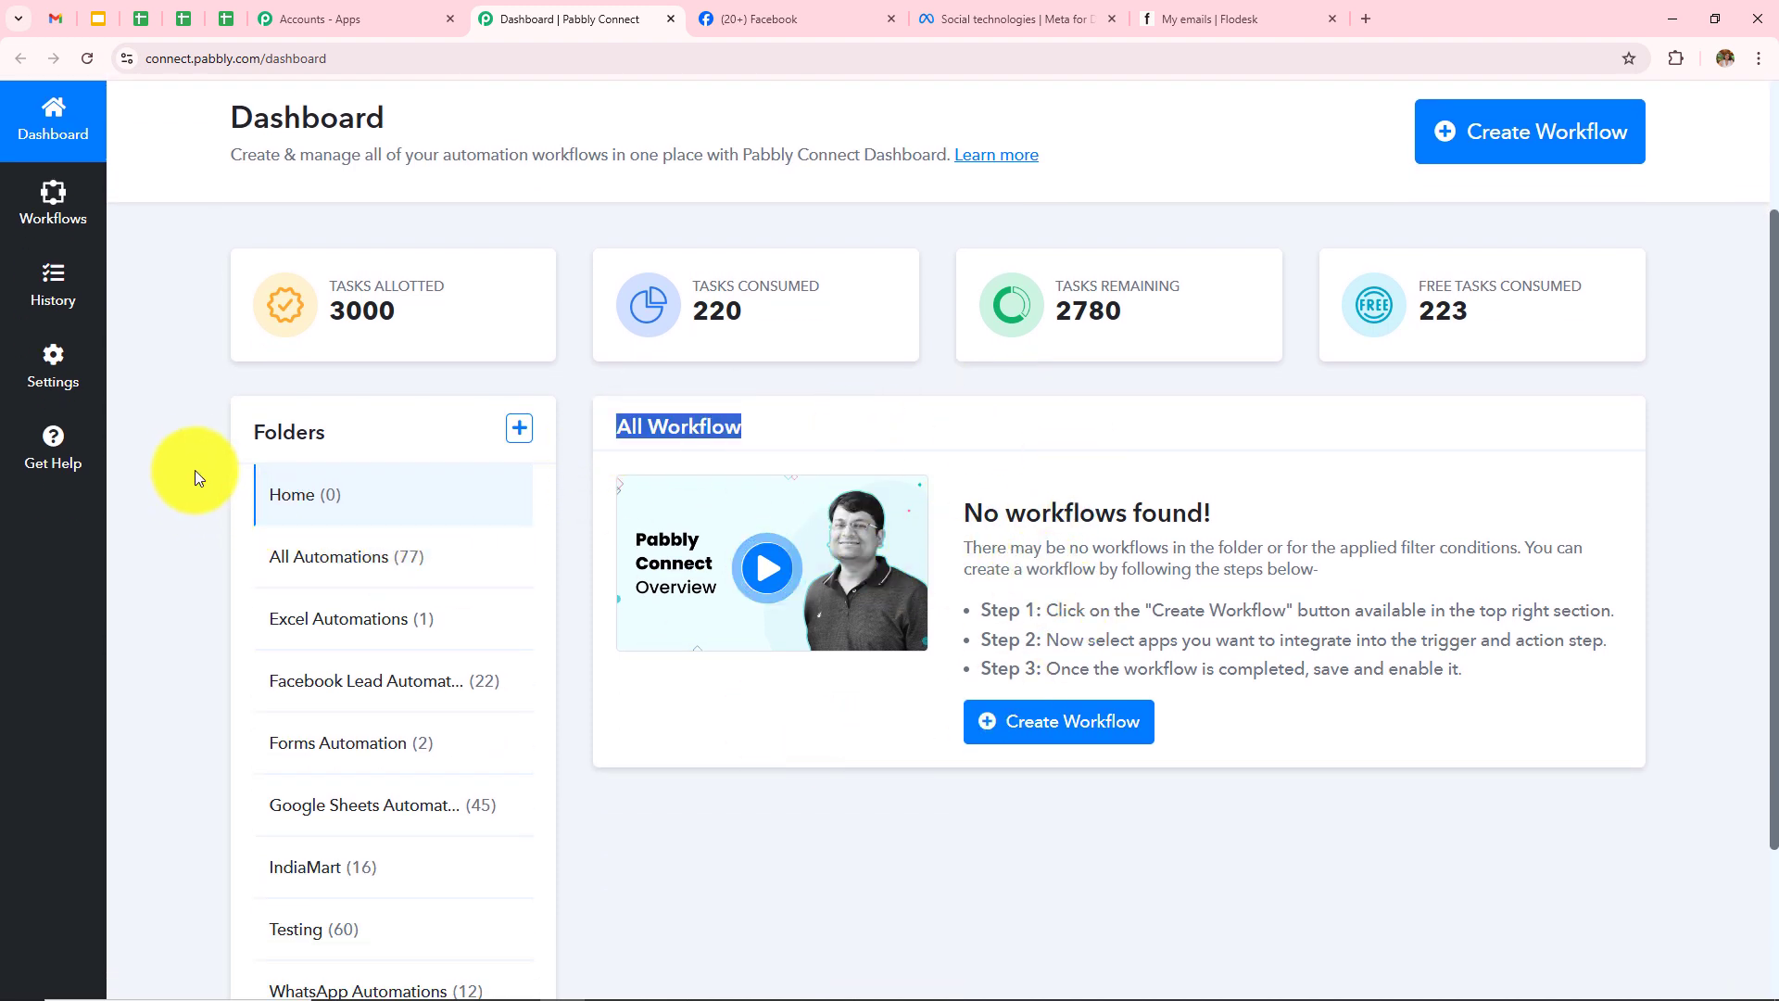
drag(247, 431, 371, 430)
scroll(469, 593, down, 2)
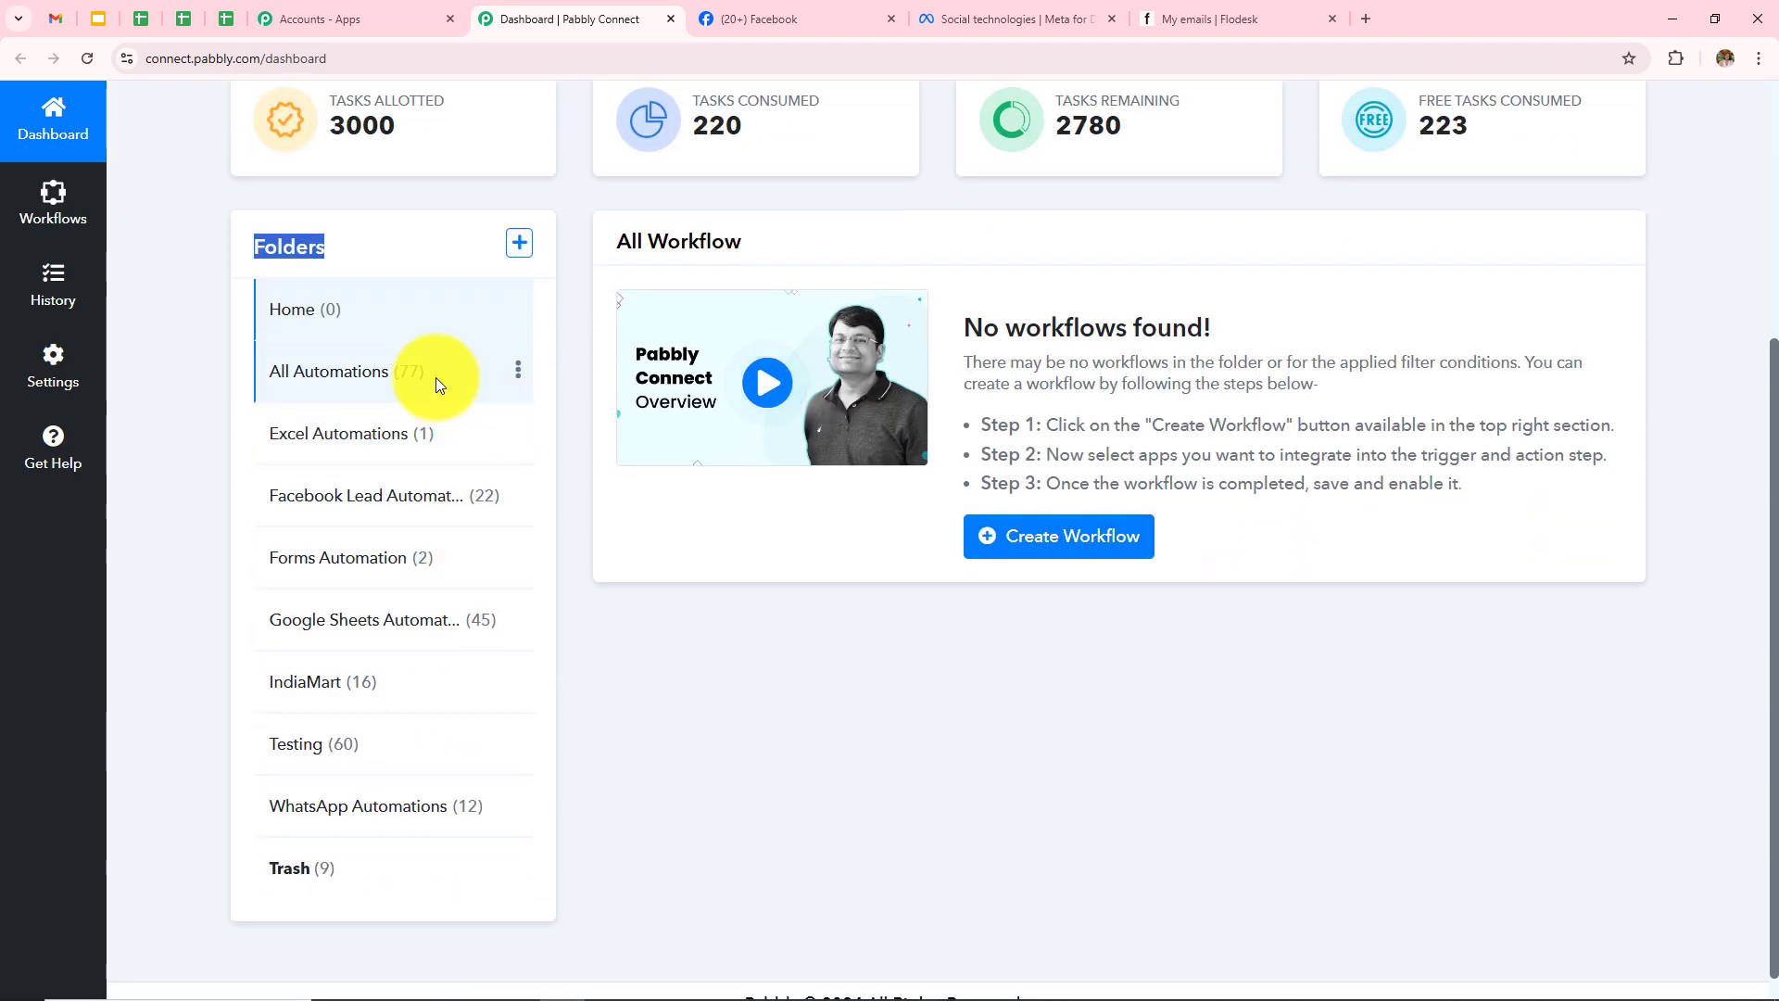
click(714, 739)
scroll(715, 747, up, 4)
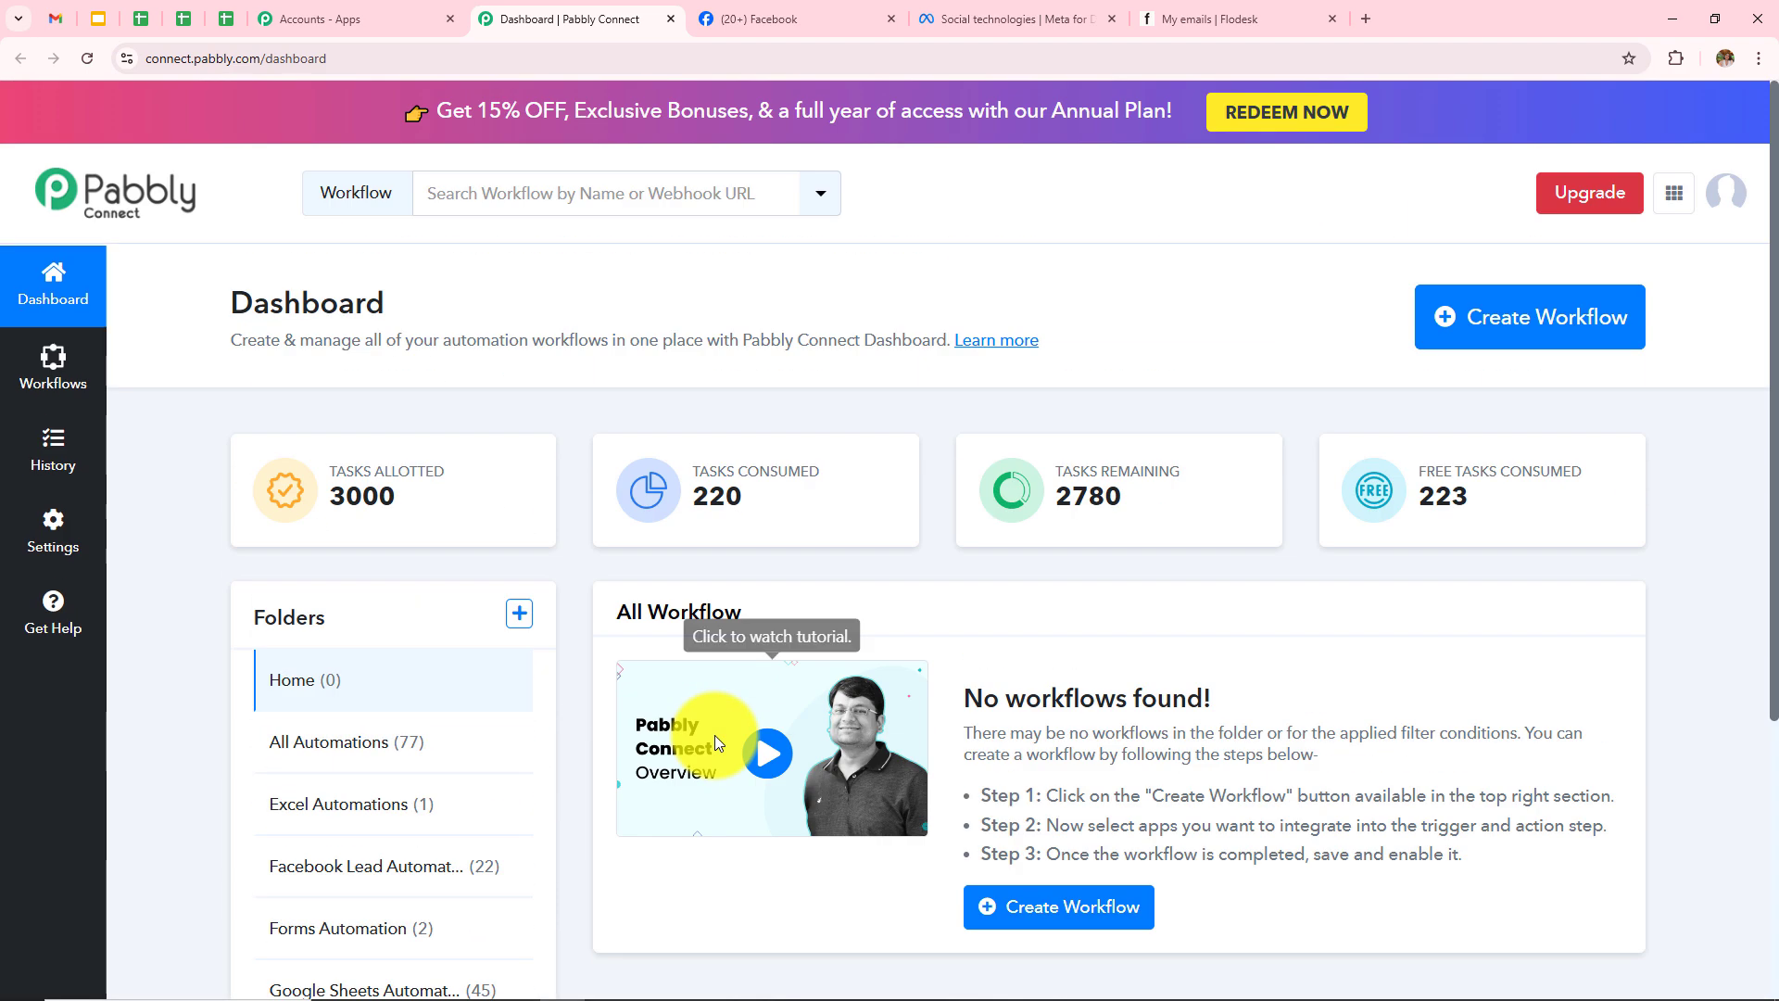
Step: Look over the Create Folder form's fields, then close it without saving
click(528, 621)
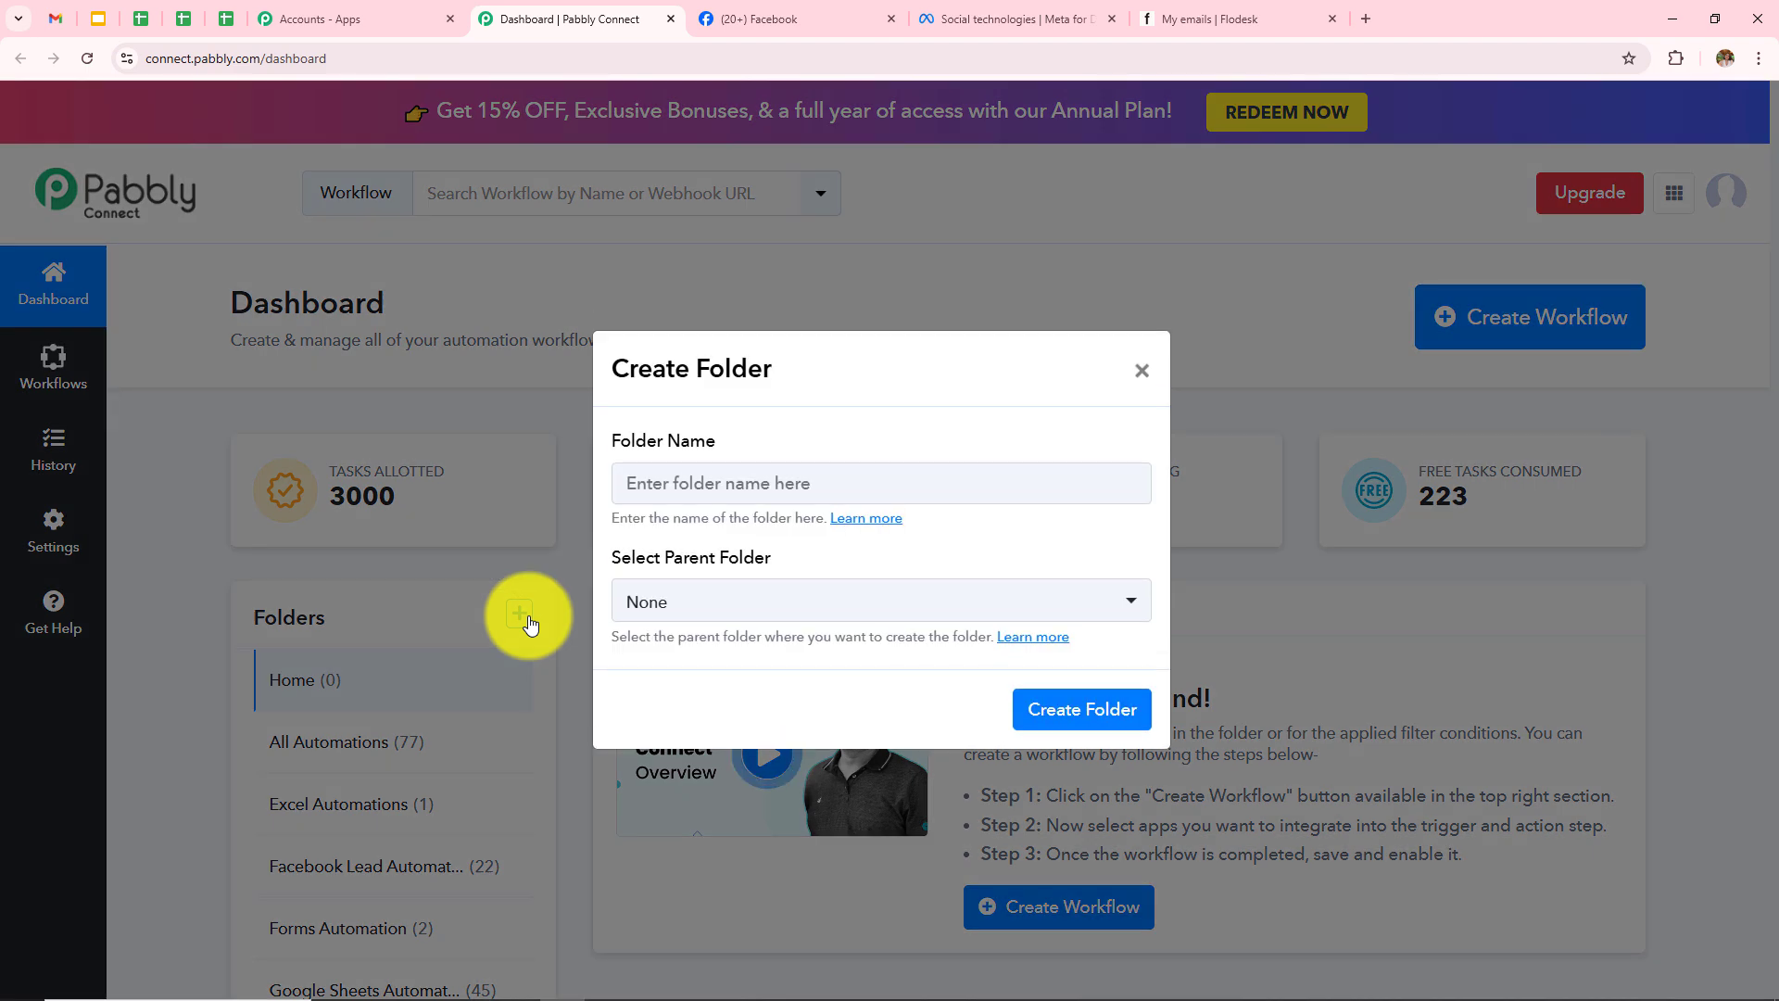
drag(612, 436, 725, 488)
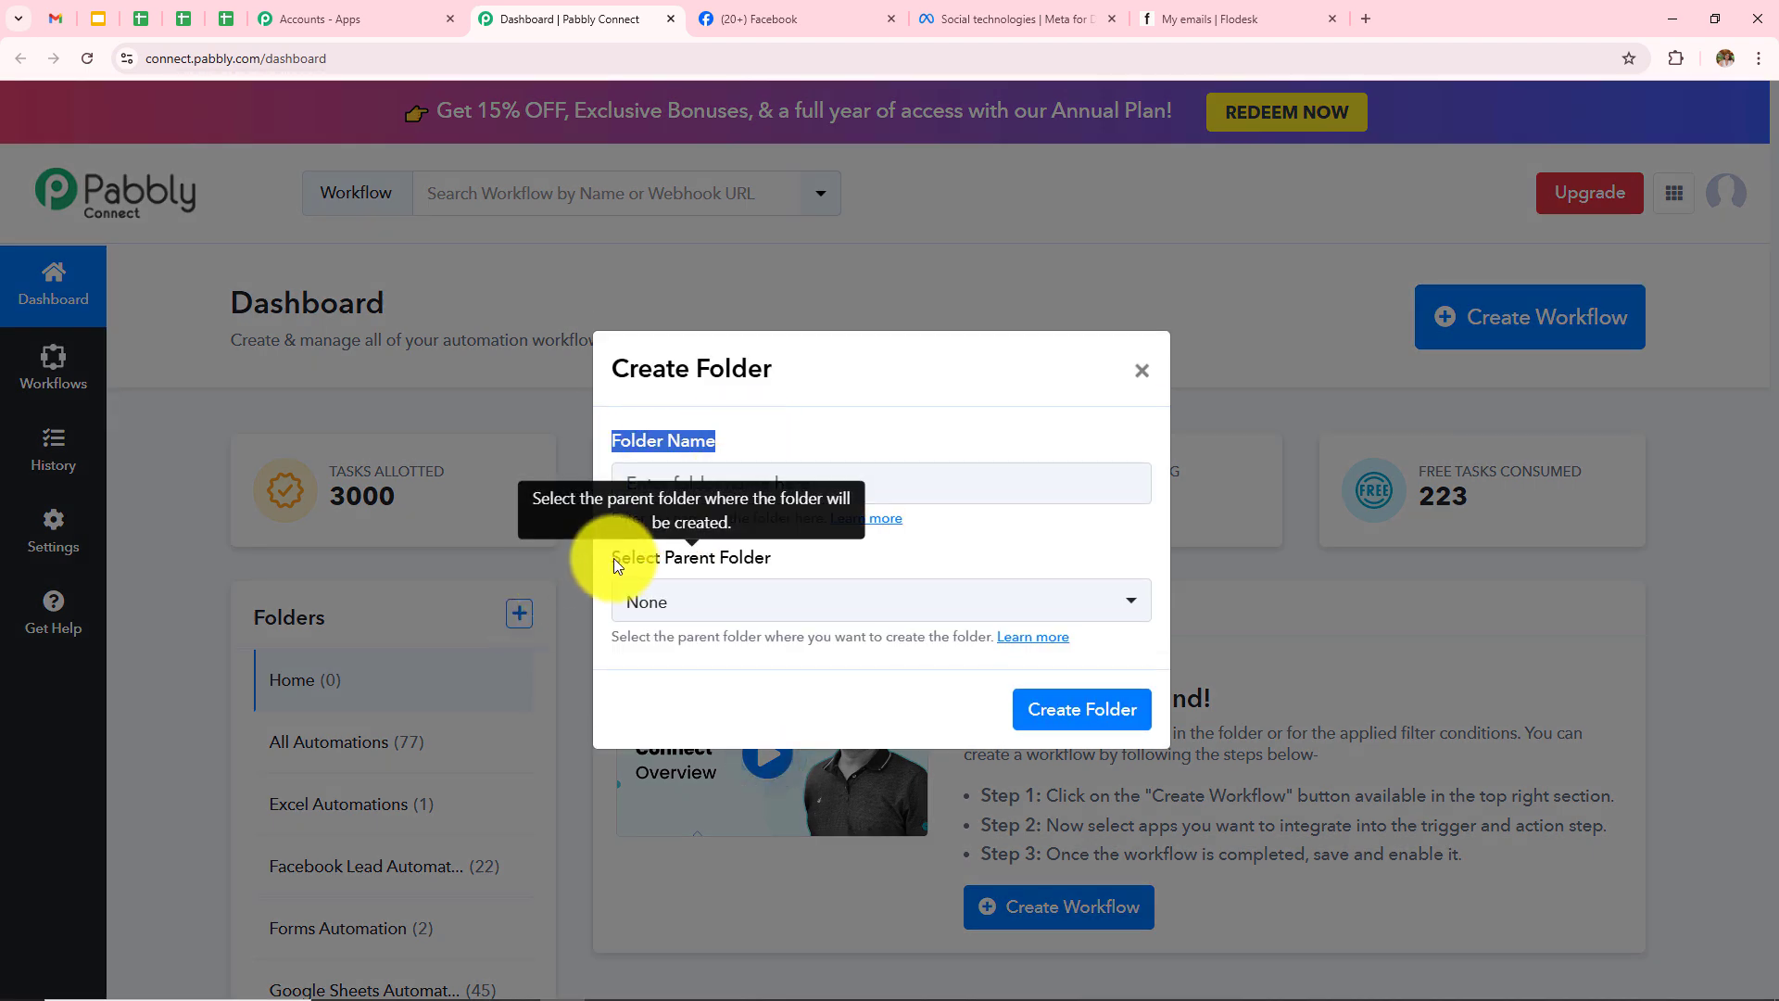
drag(612, 558, 774, 560)
click(1142, 369)
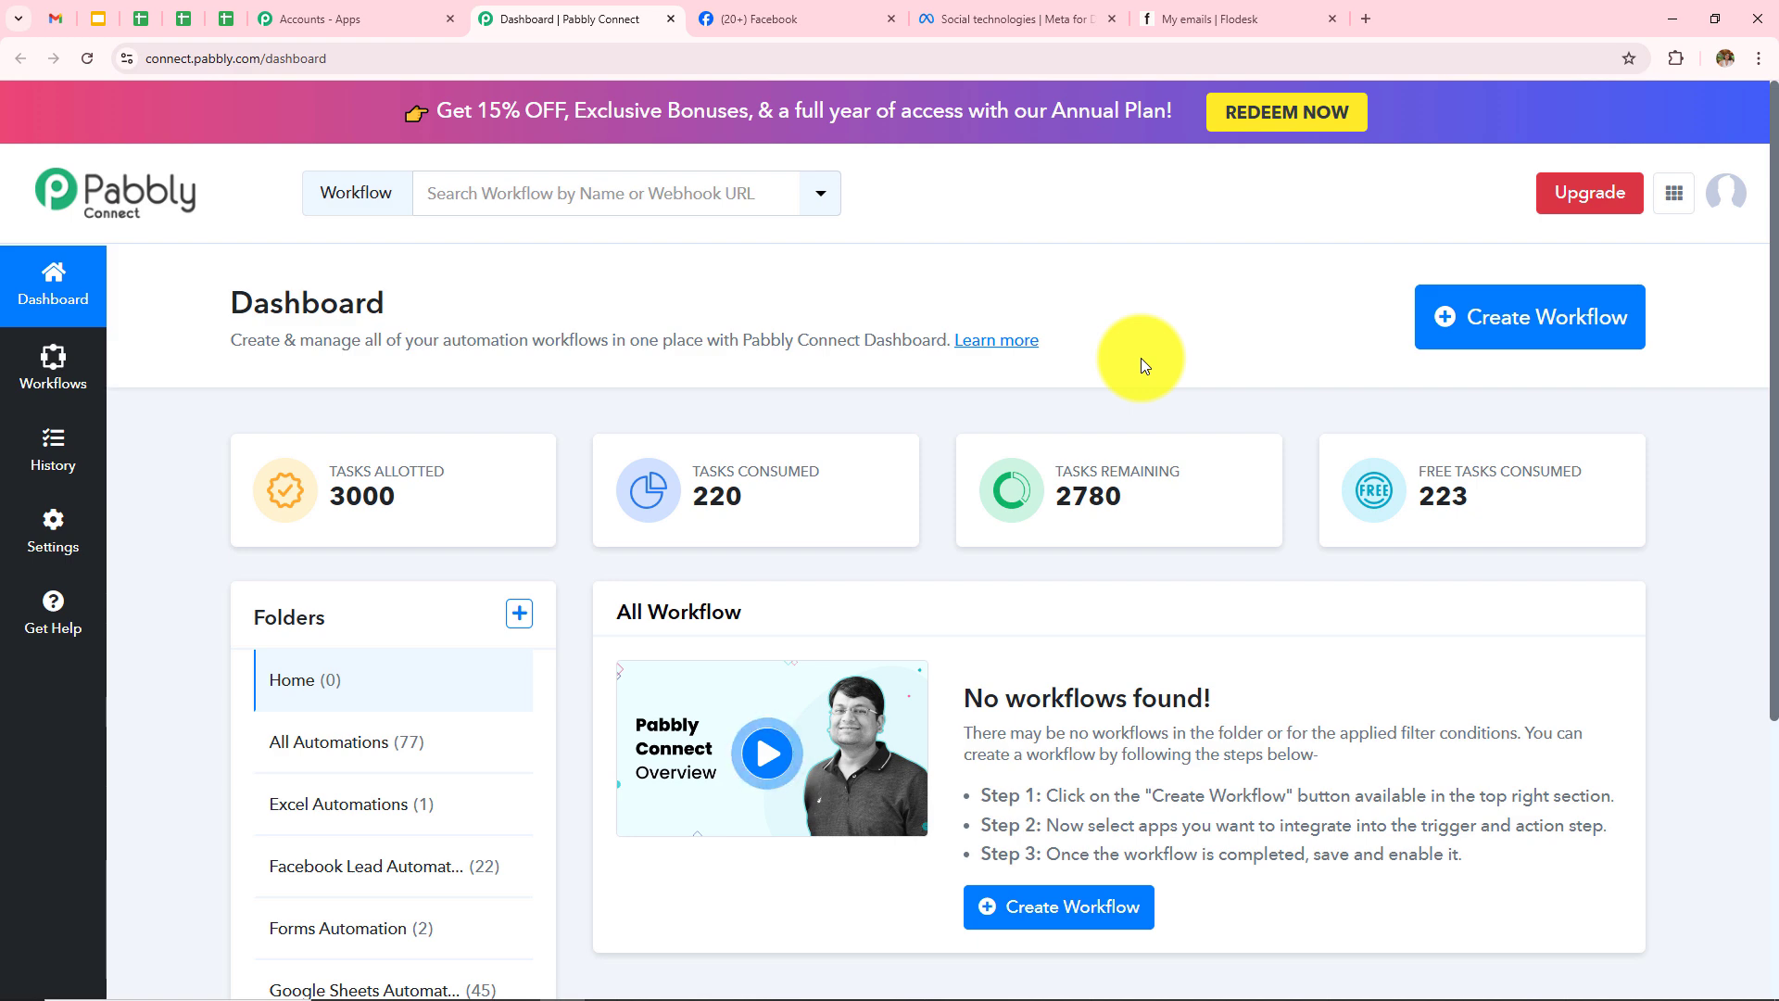
Step: Create workflow 'How to Create Facebook Lead Ads Leads as a Subscriber in Flodesk' in Facebook Lead Automations
click(1509, 344)
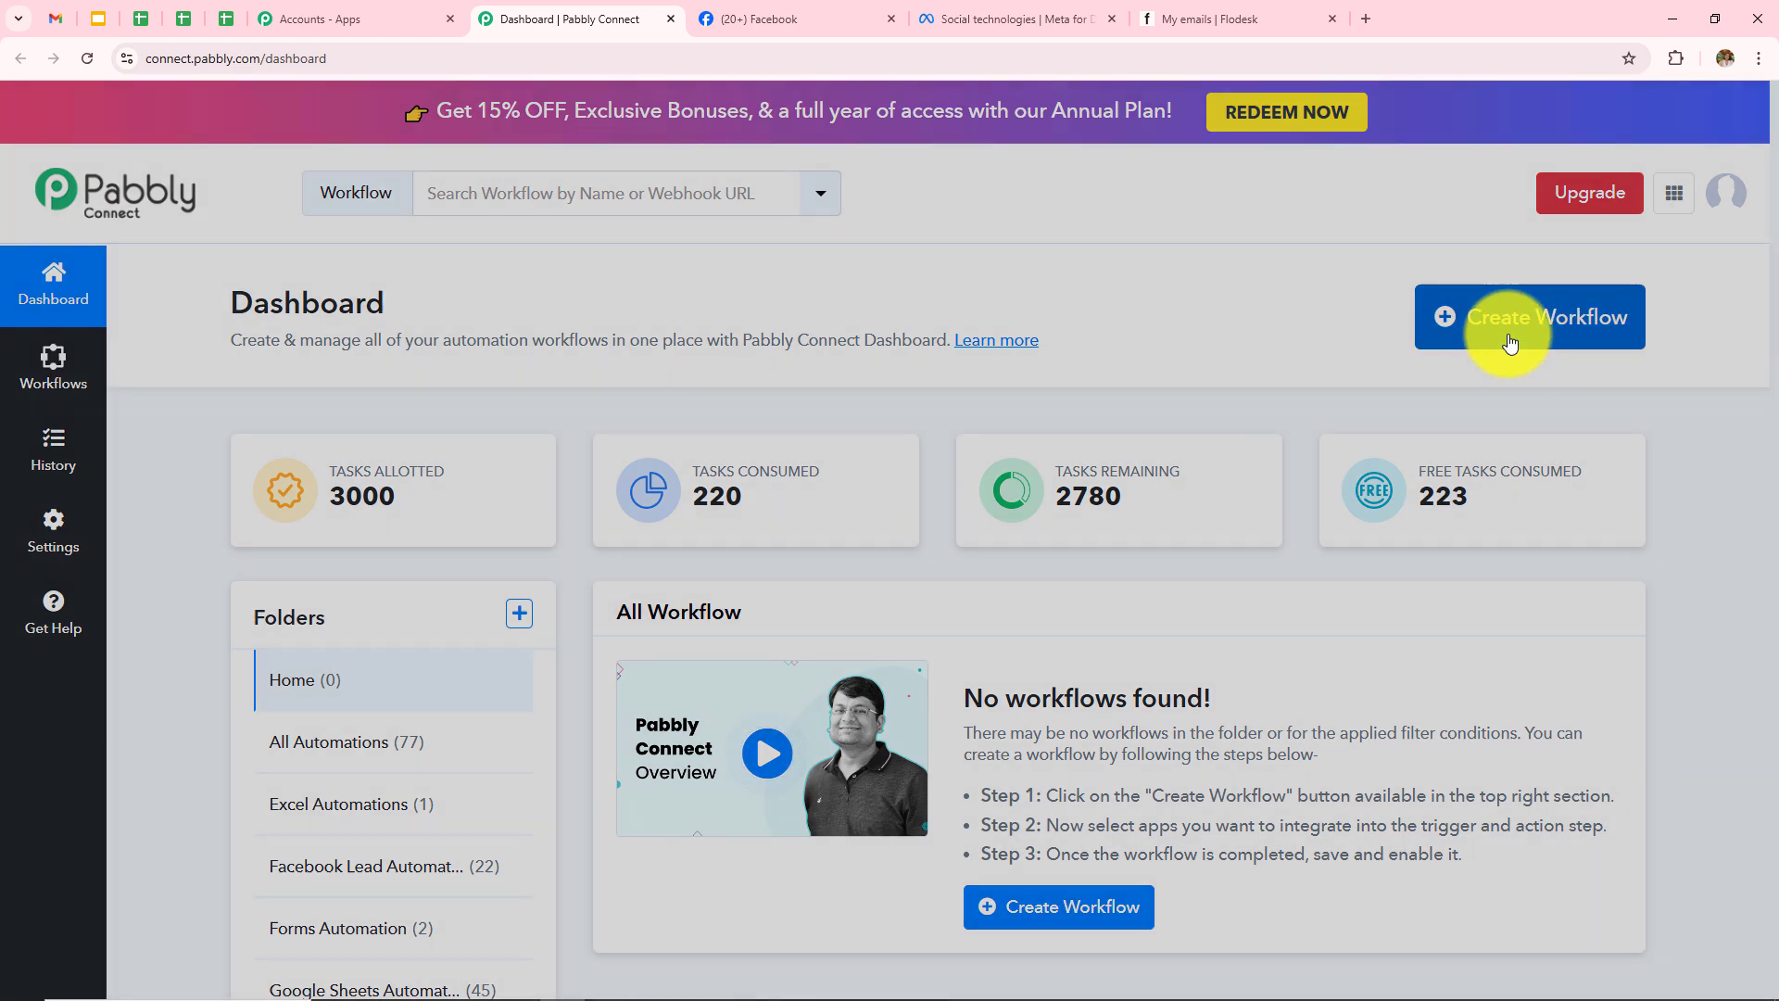
drag(614, 439, 764, 447)
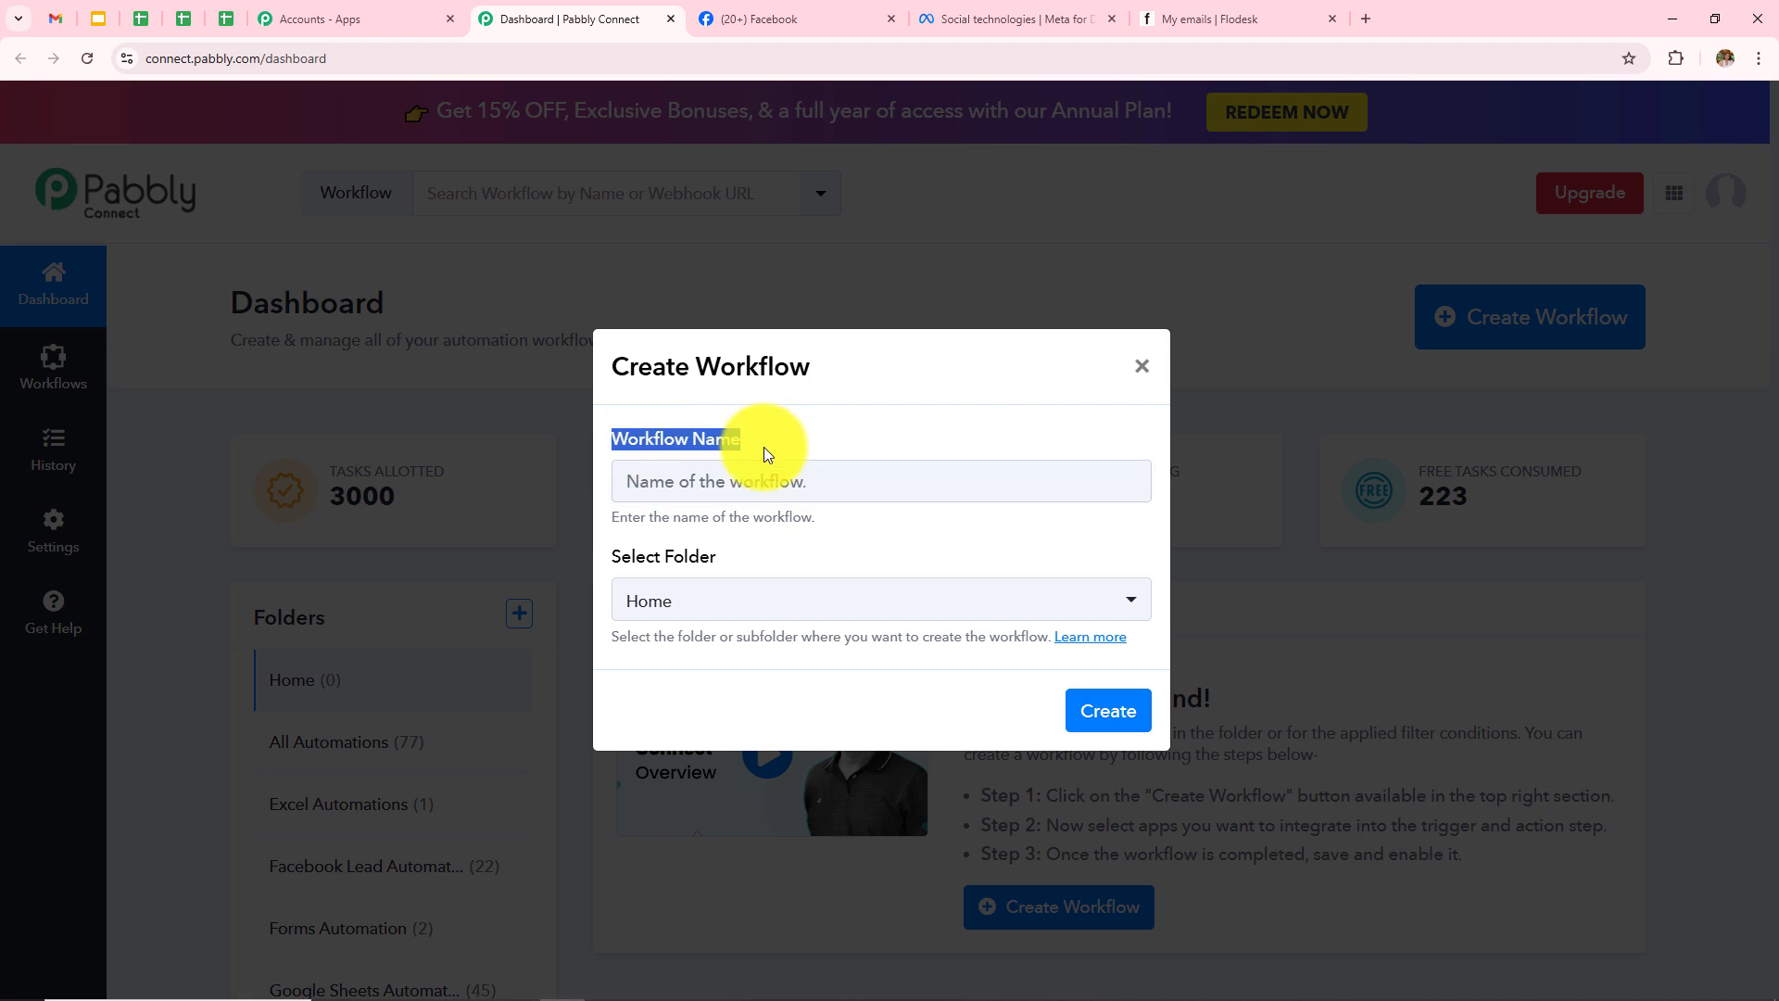
drag(604, 559, 854, 563)
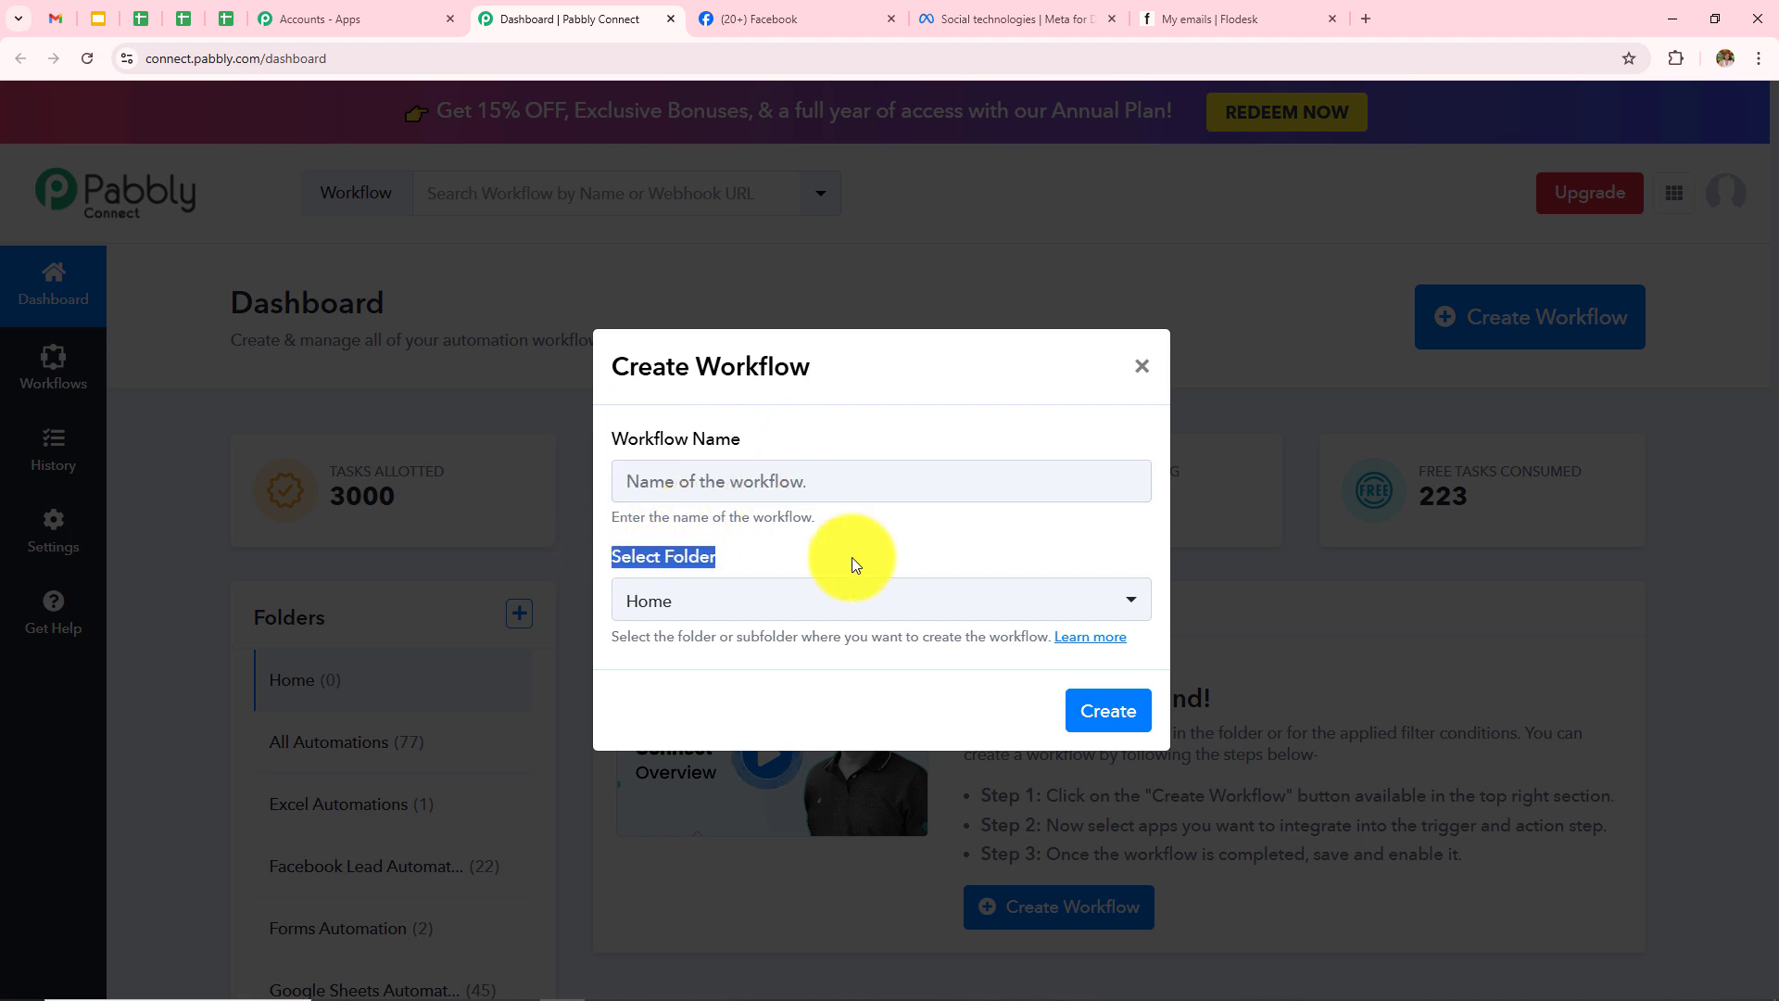
click(851, 488)
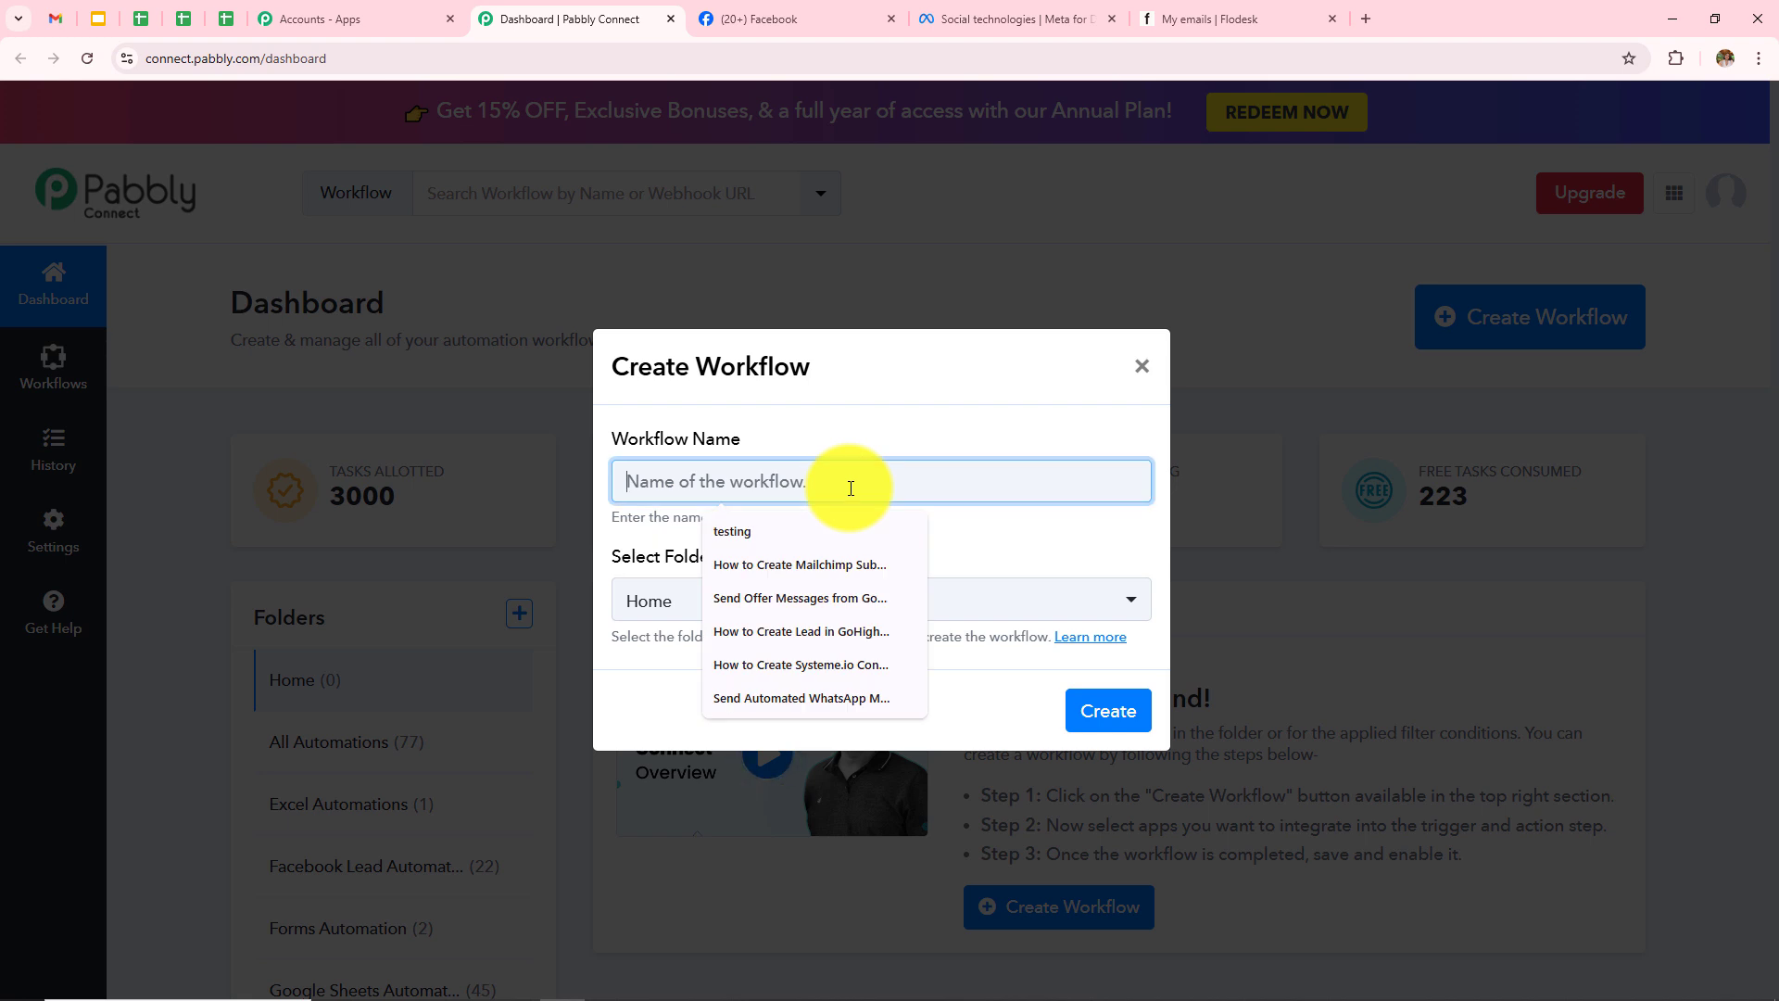
text(How to Create Facebook Lead Ads Leads as a Subscriber in Flodesk)
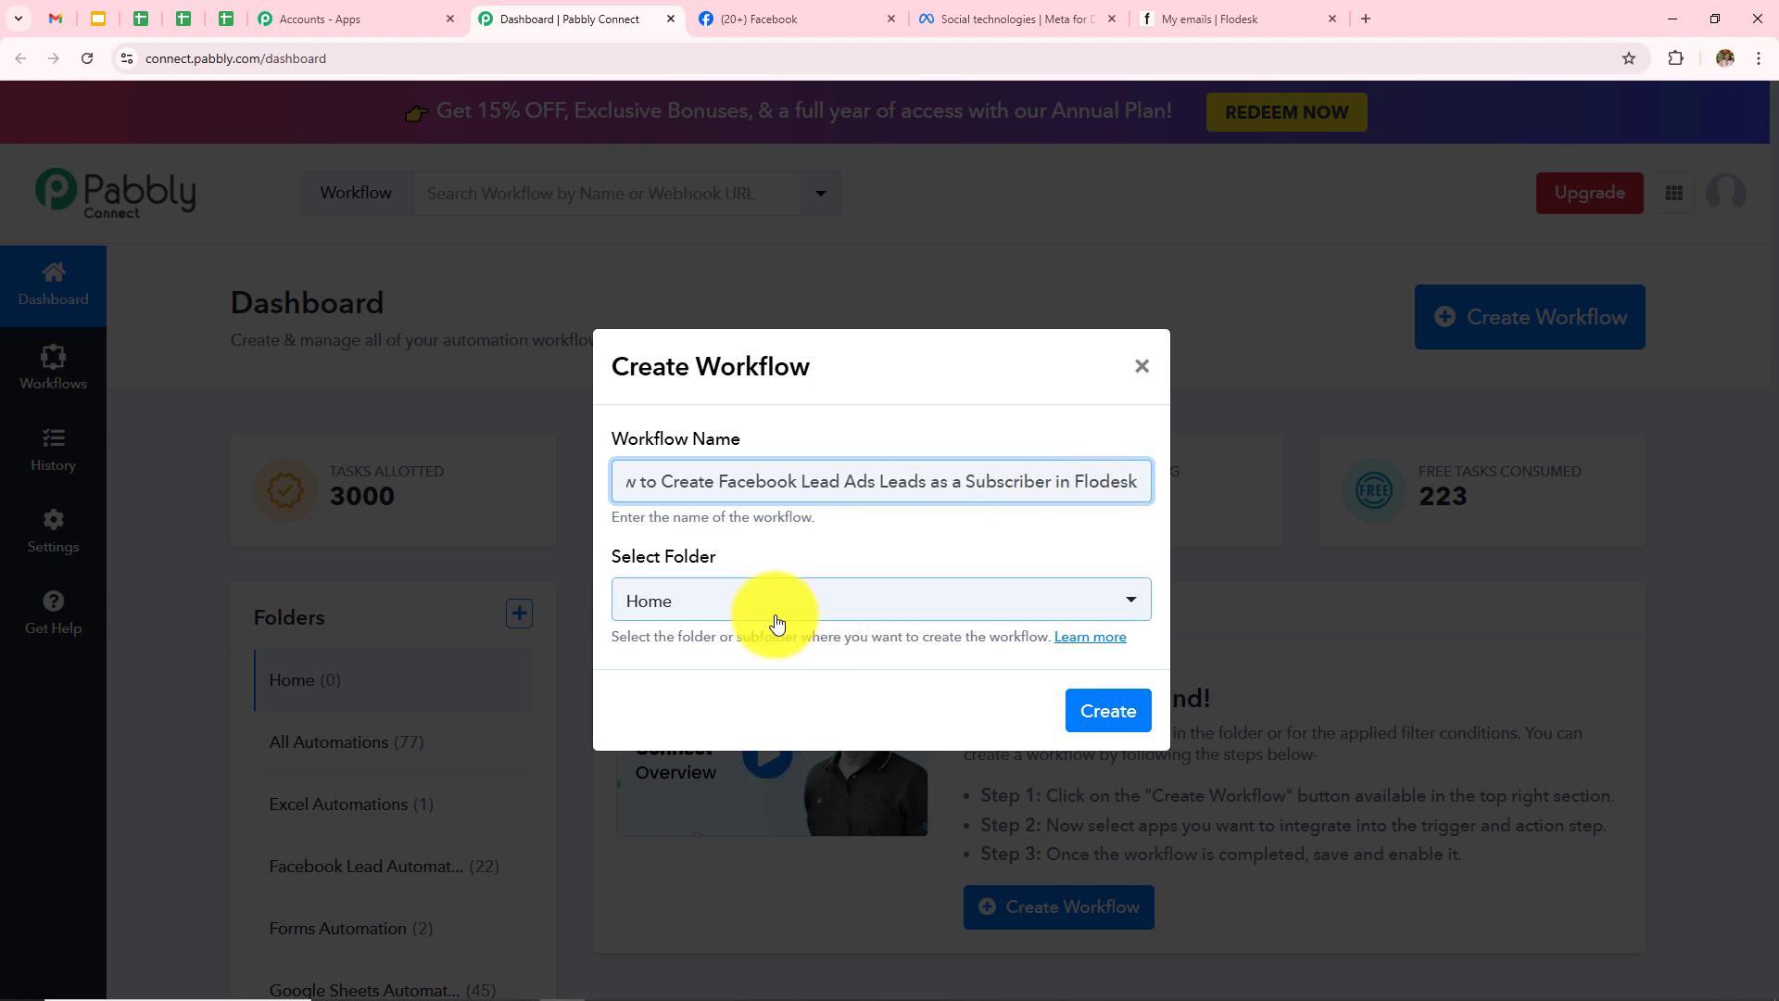
click(755, 597)
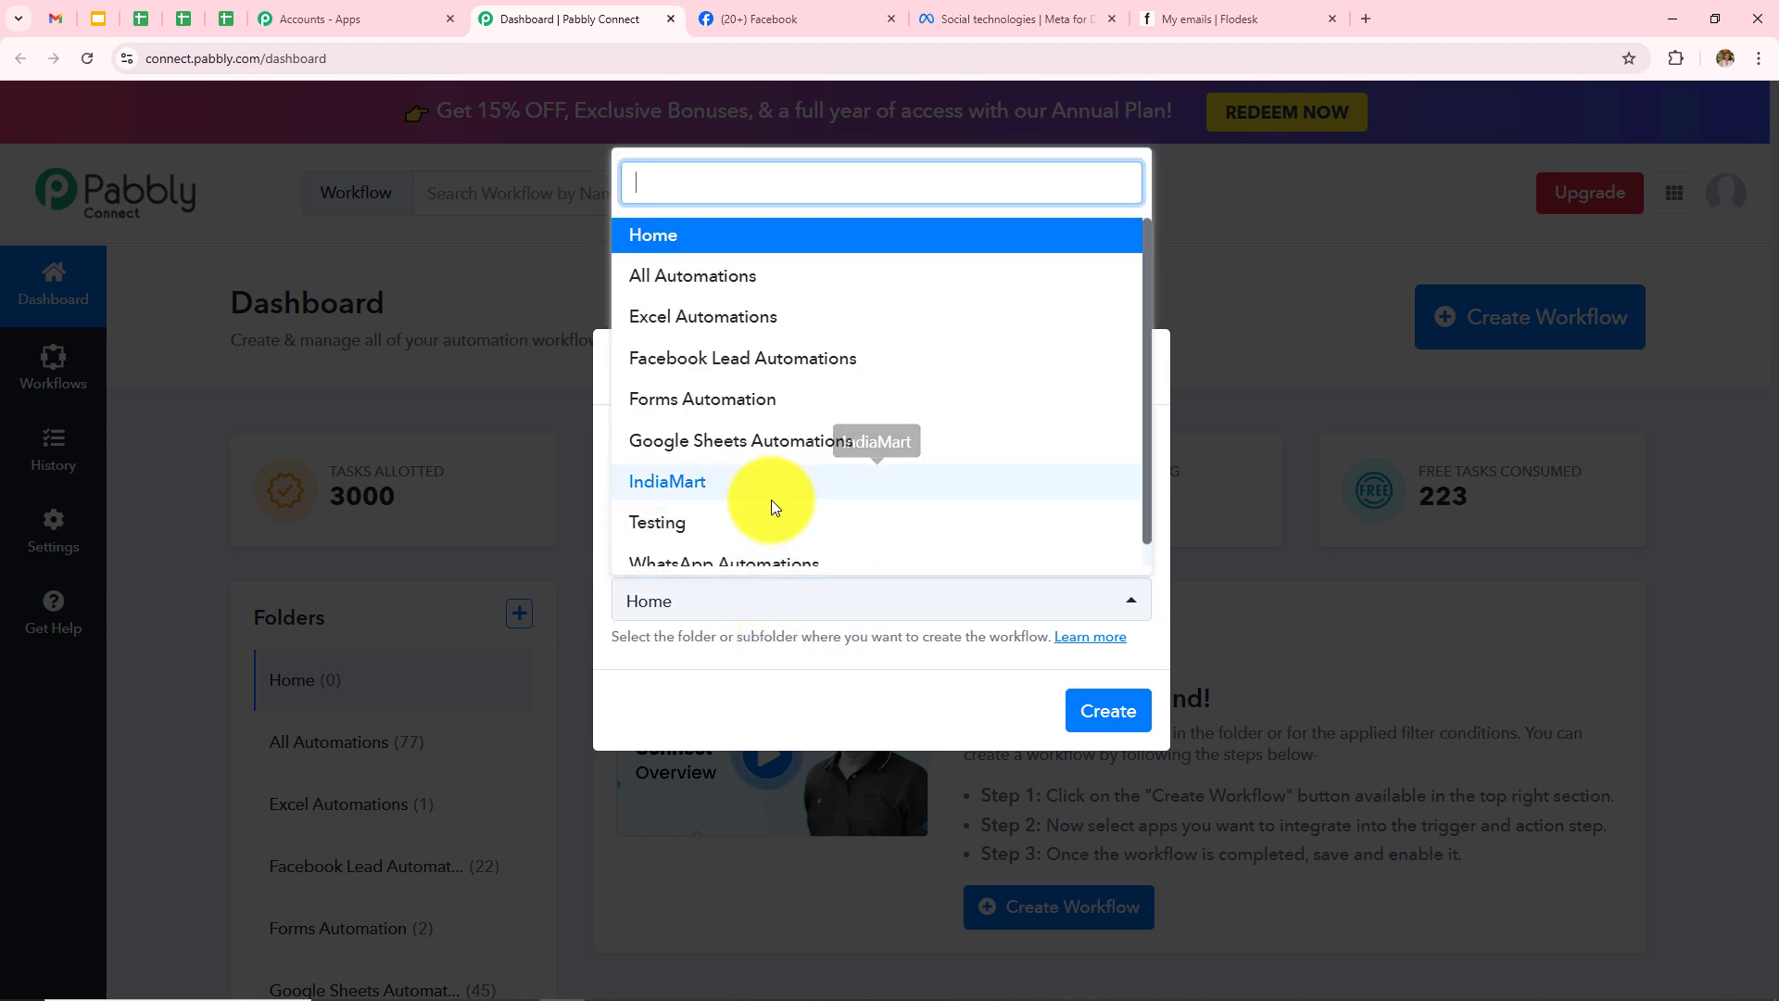
scroll(767, 500, down, 1)
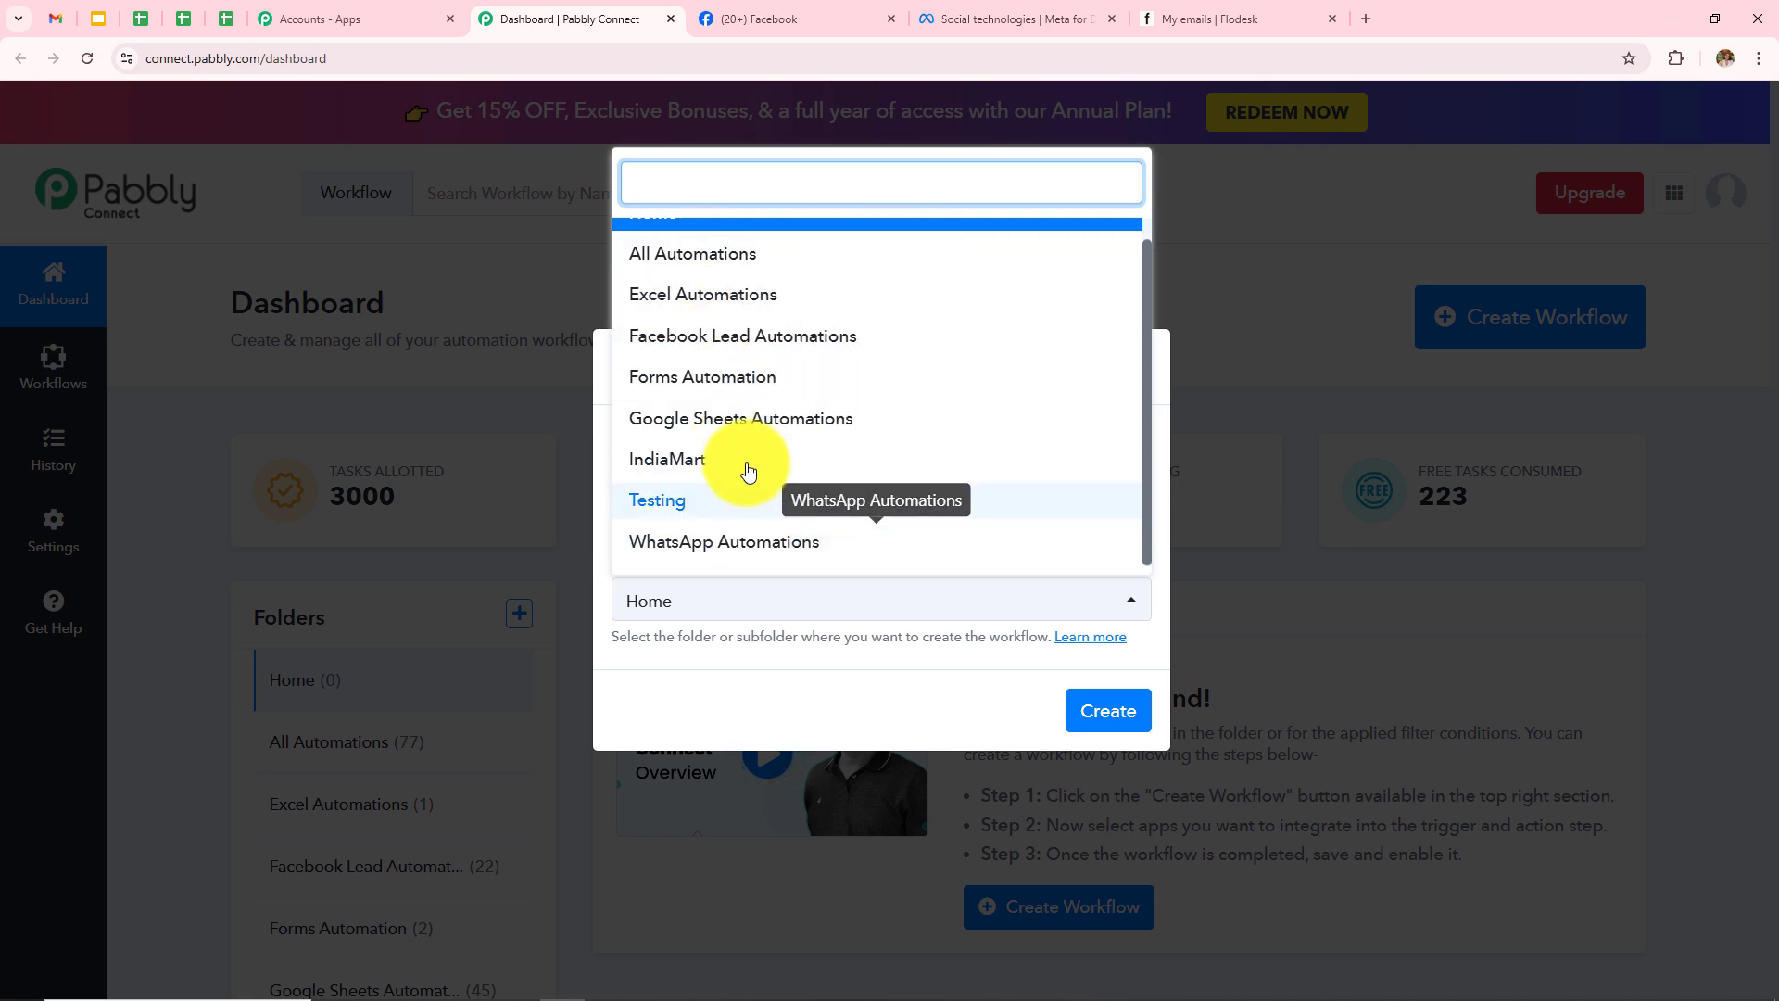
click(686, 353)
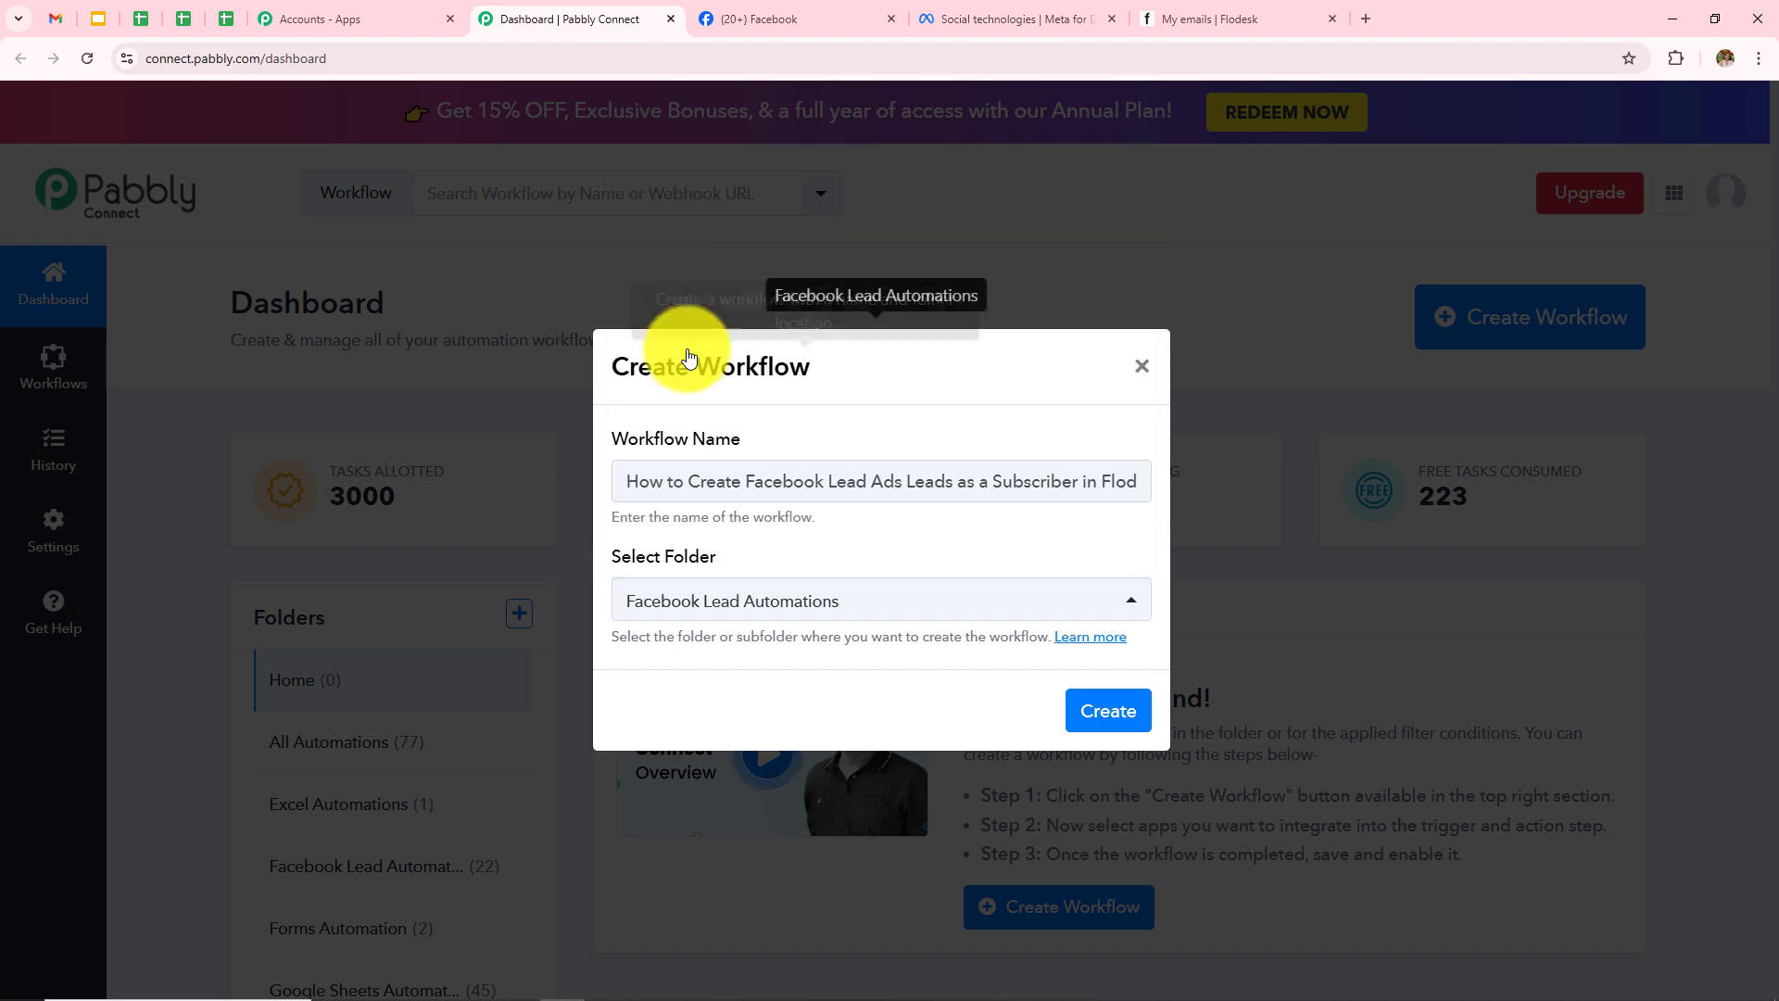
click(1090, 706)
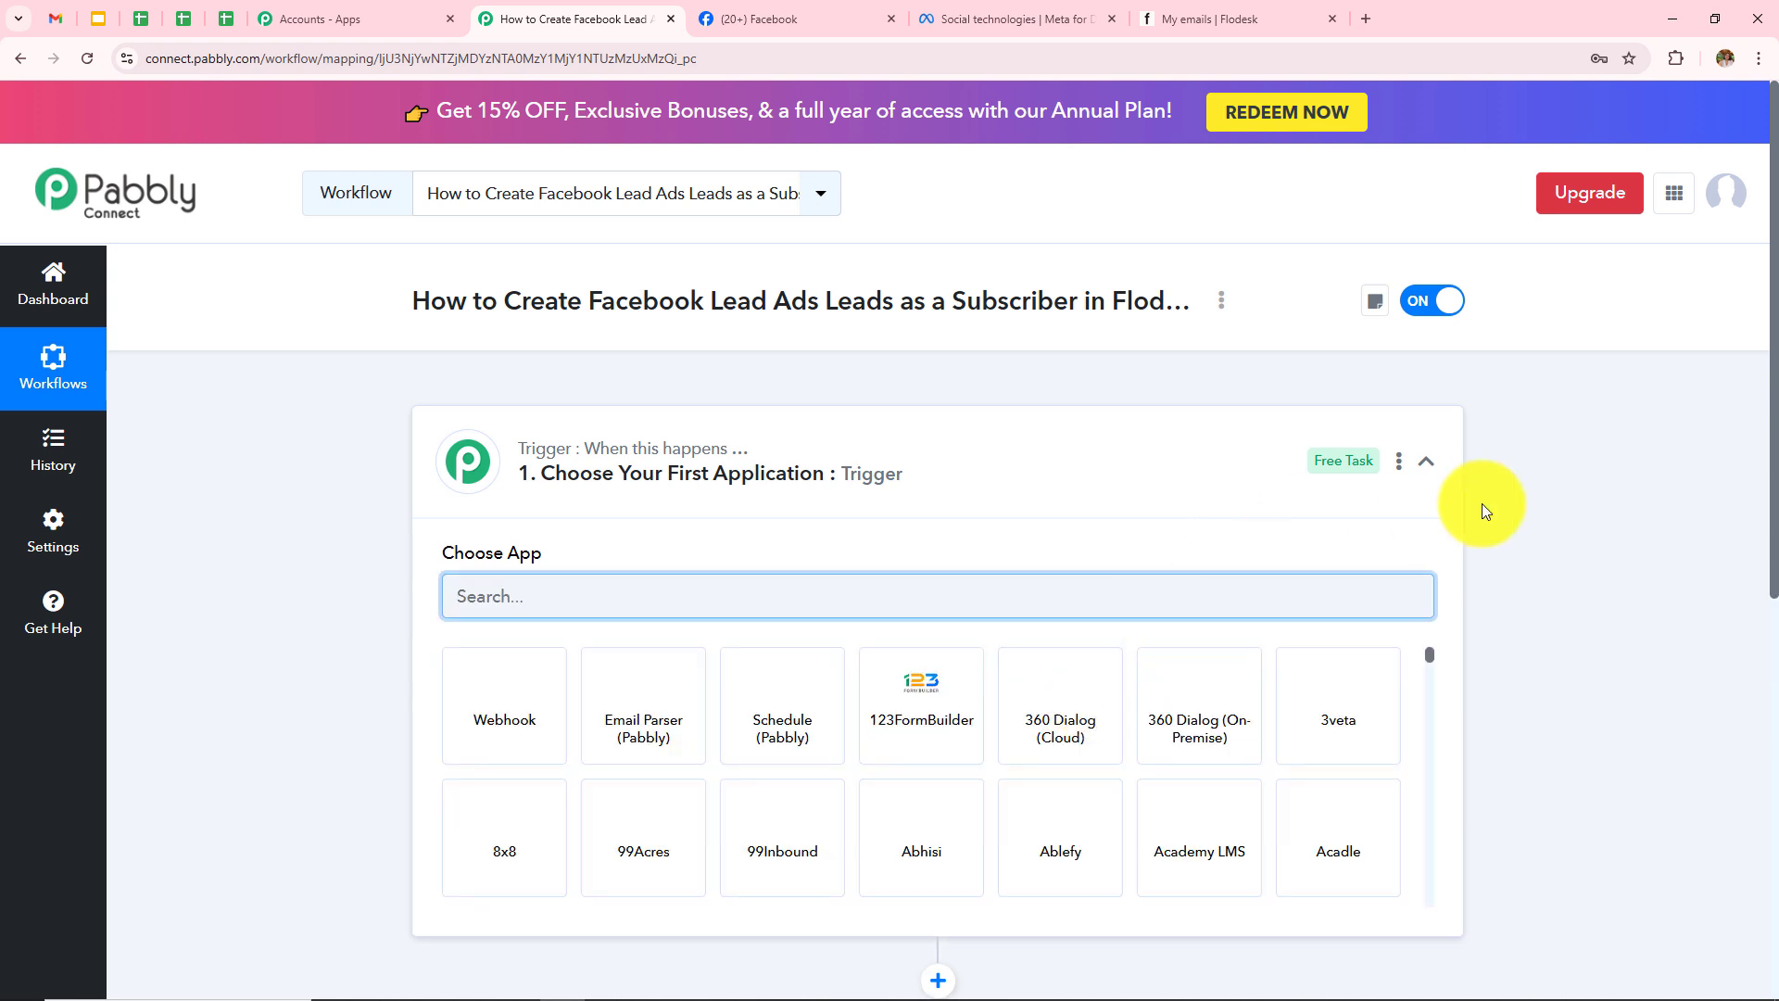
click(1426, 460)
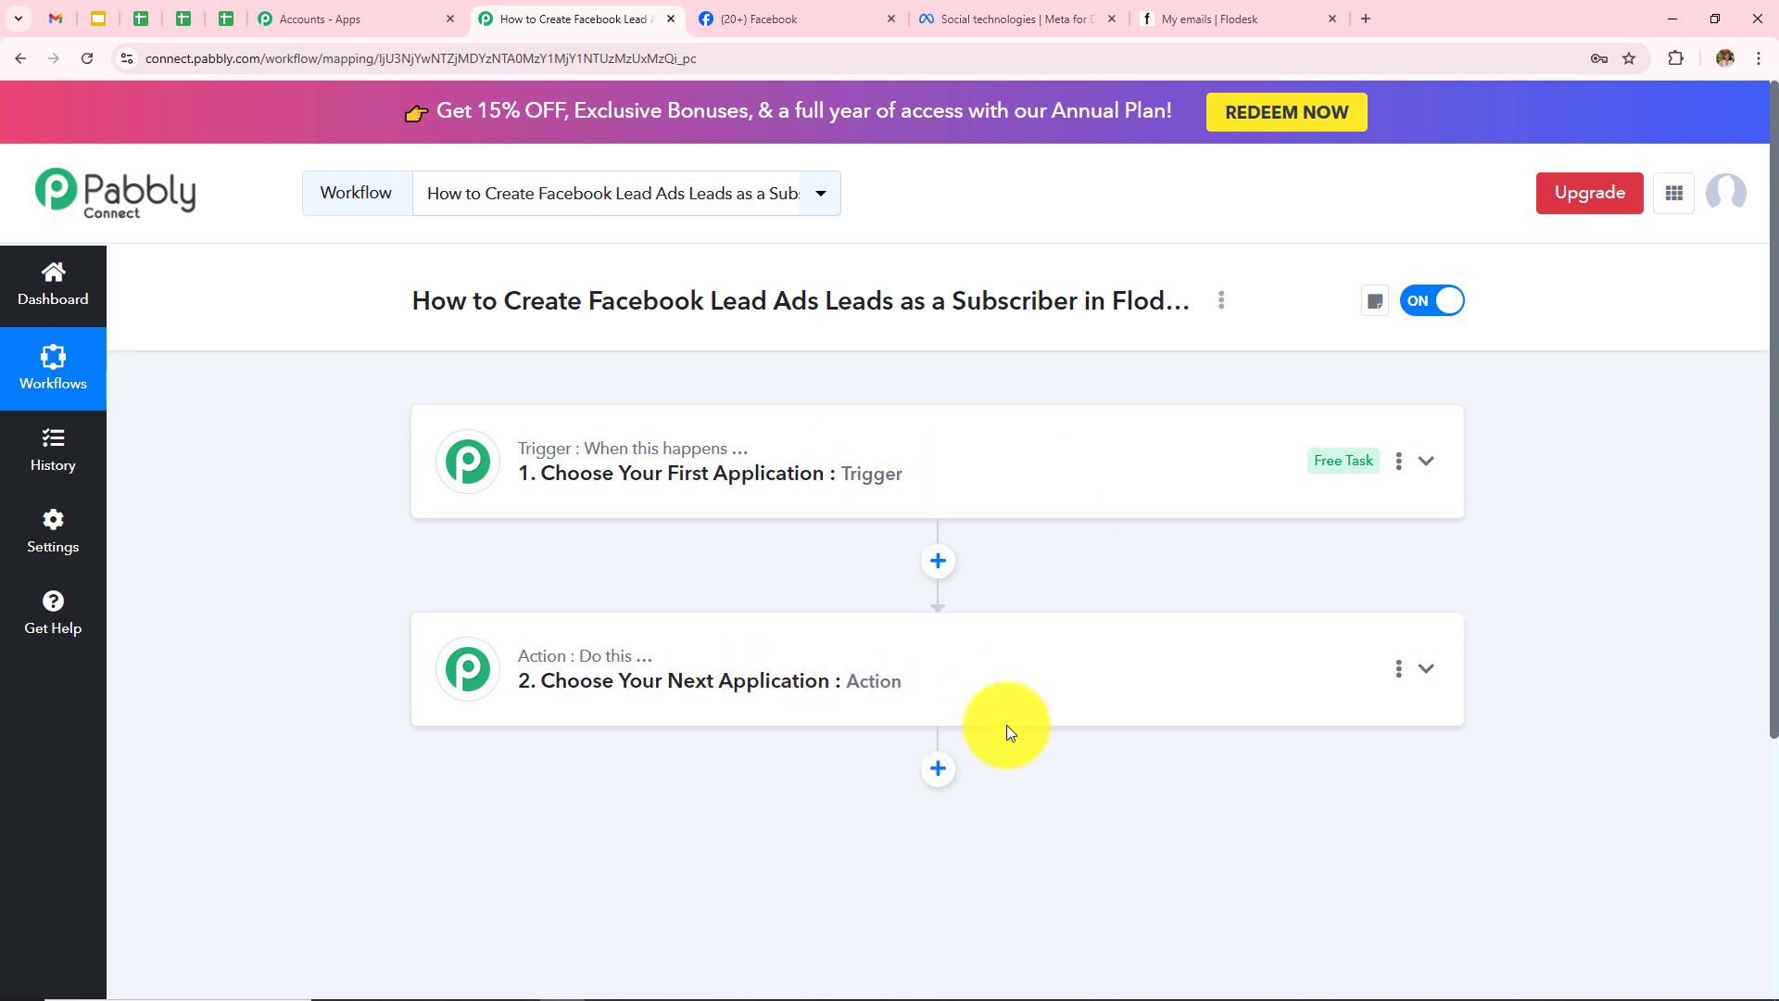
mouse_move(575, 465)
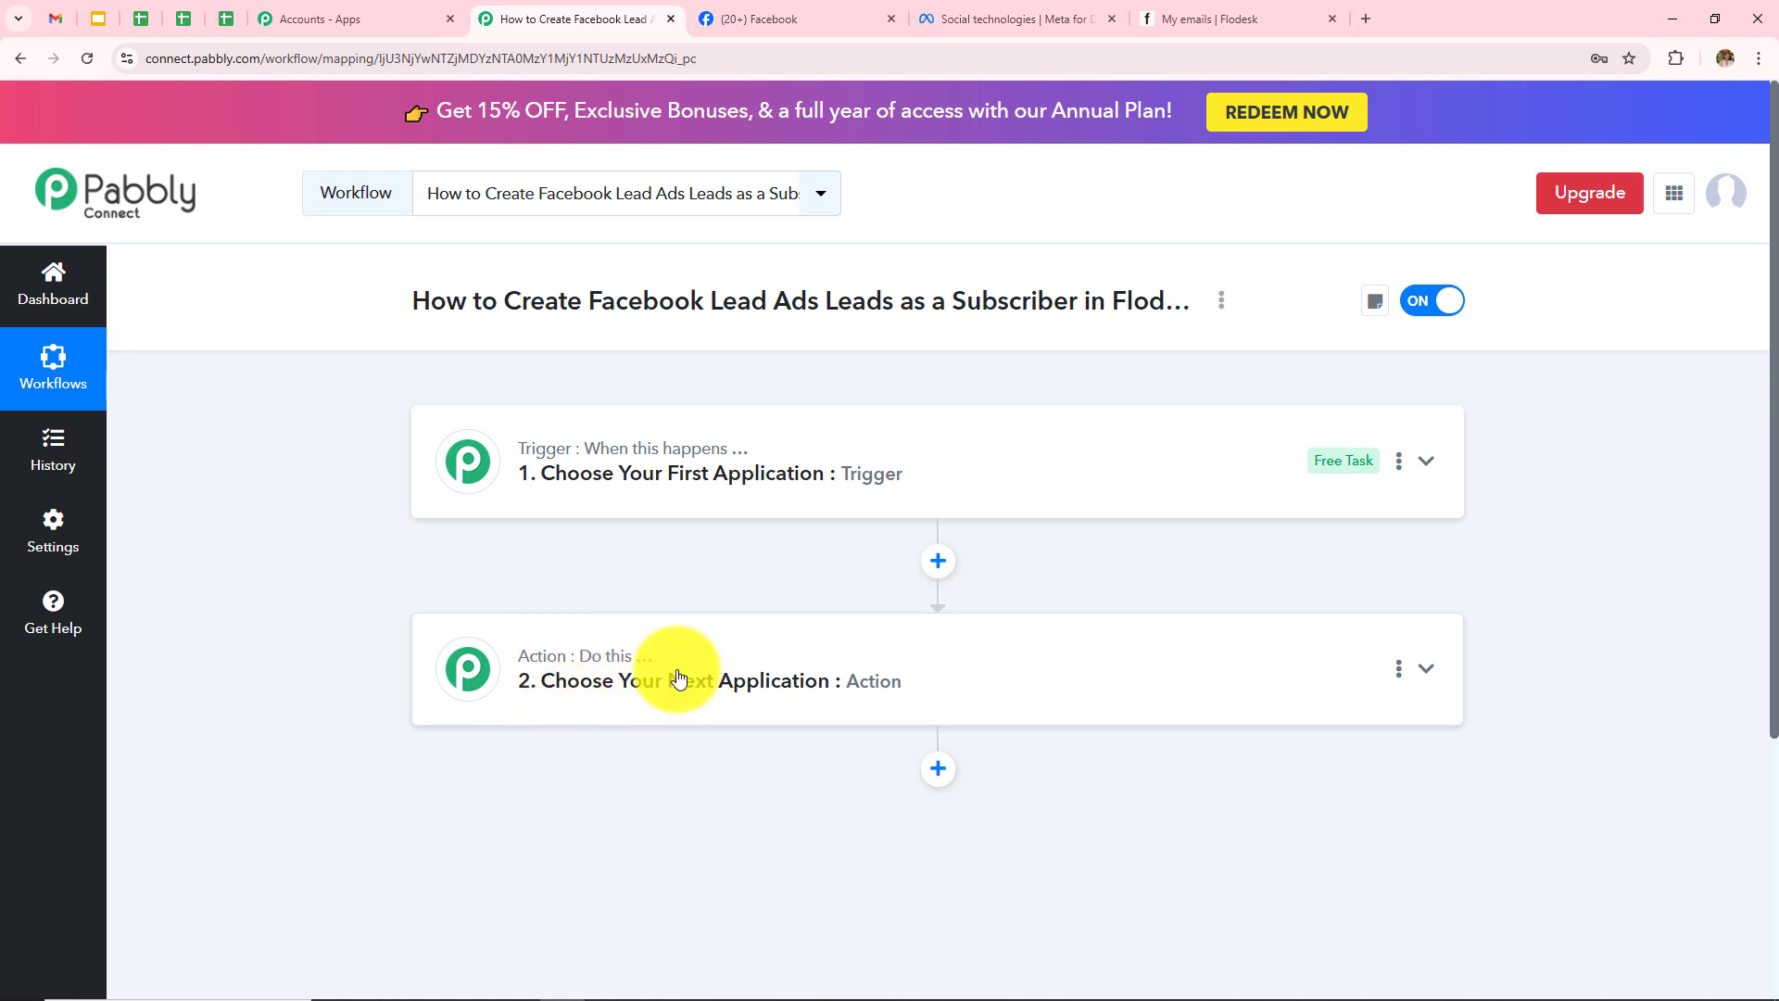
Step: Set the trigger to Facebook Lead Ads with event New Lead Instant (Beta) and start connecting
click(806, 469)
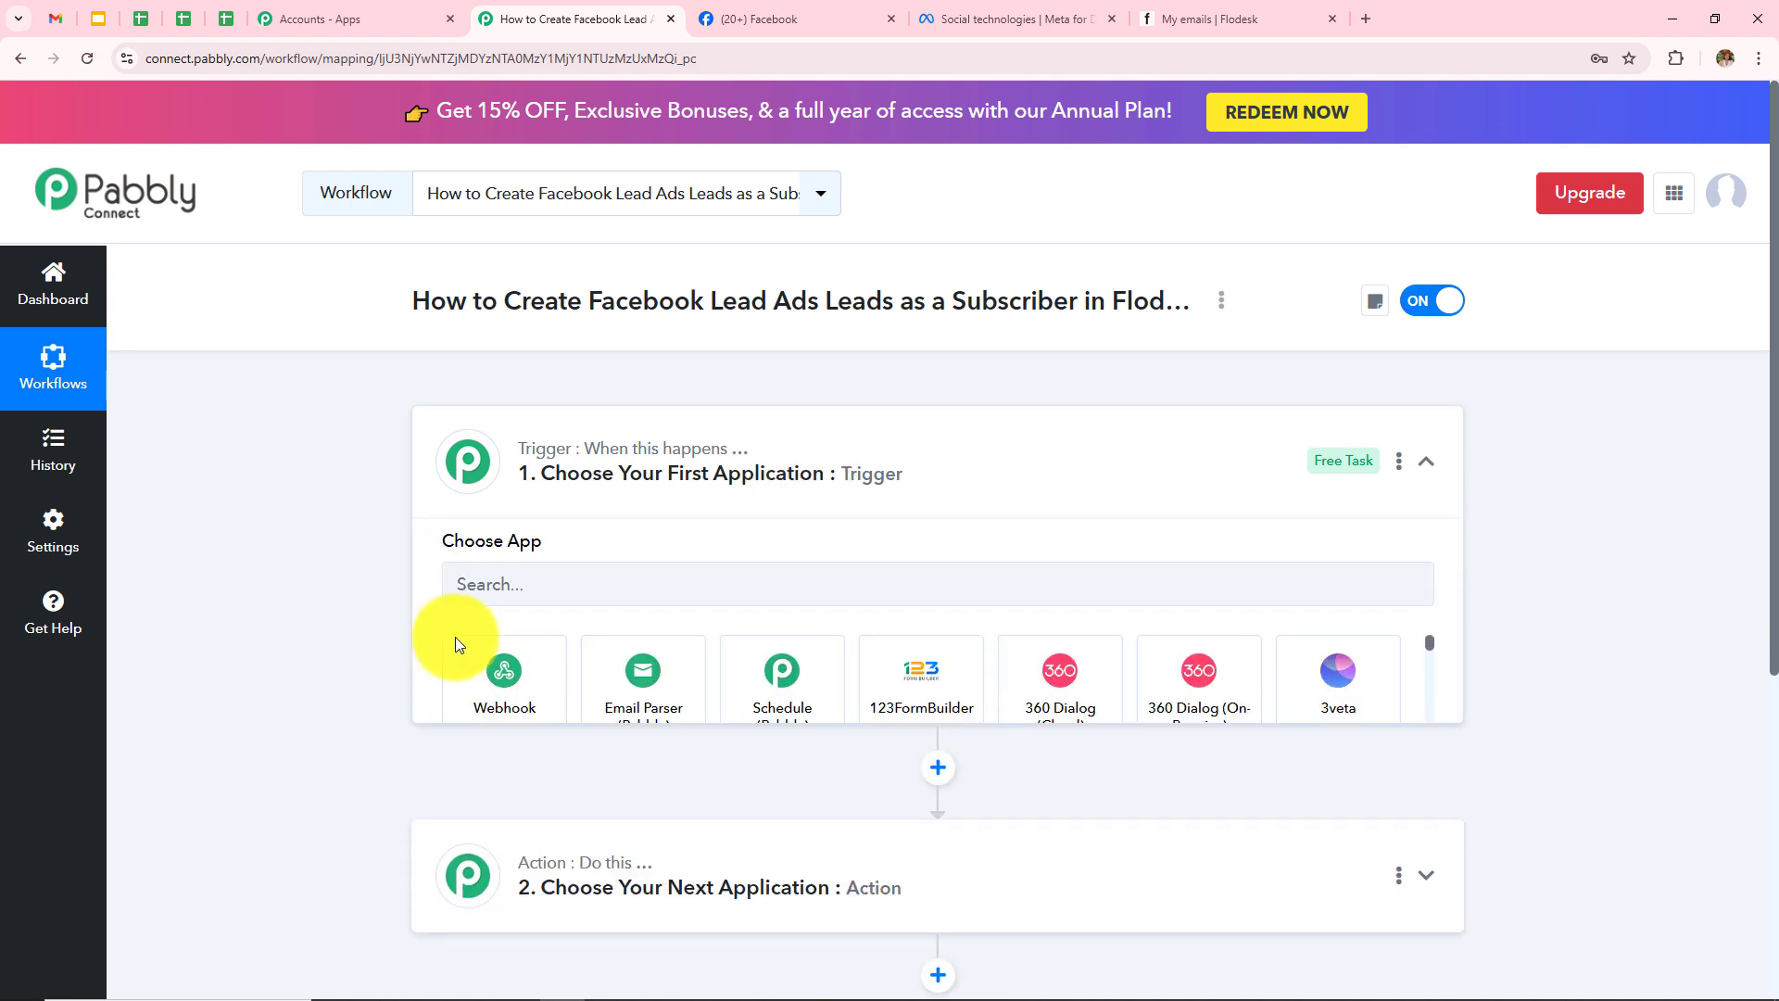
click(521, 598)
text(Facebo)
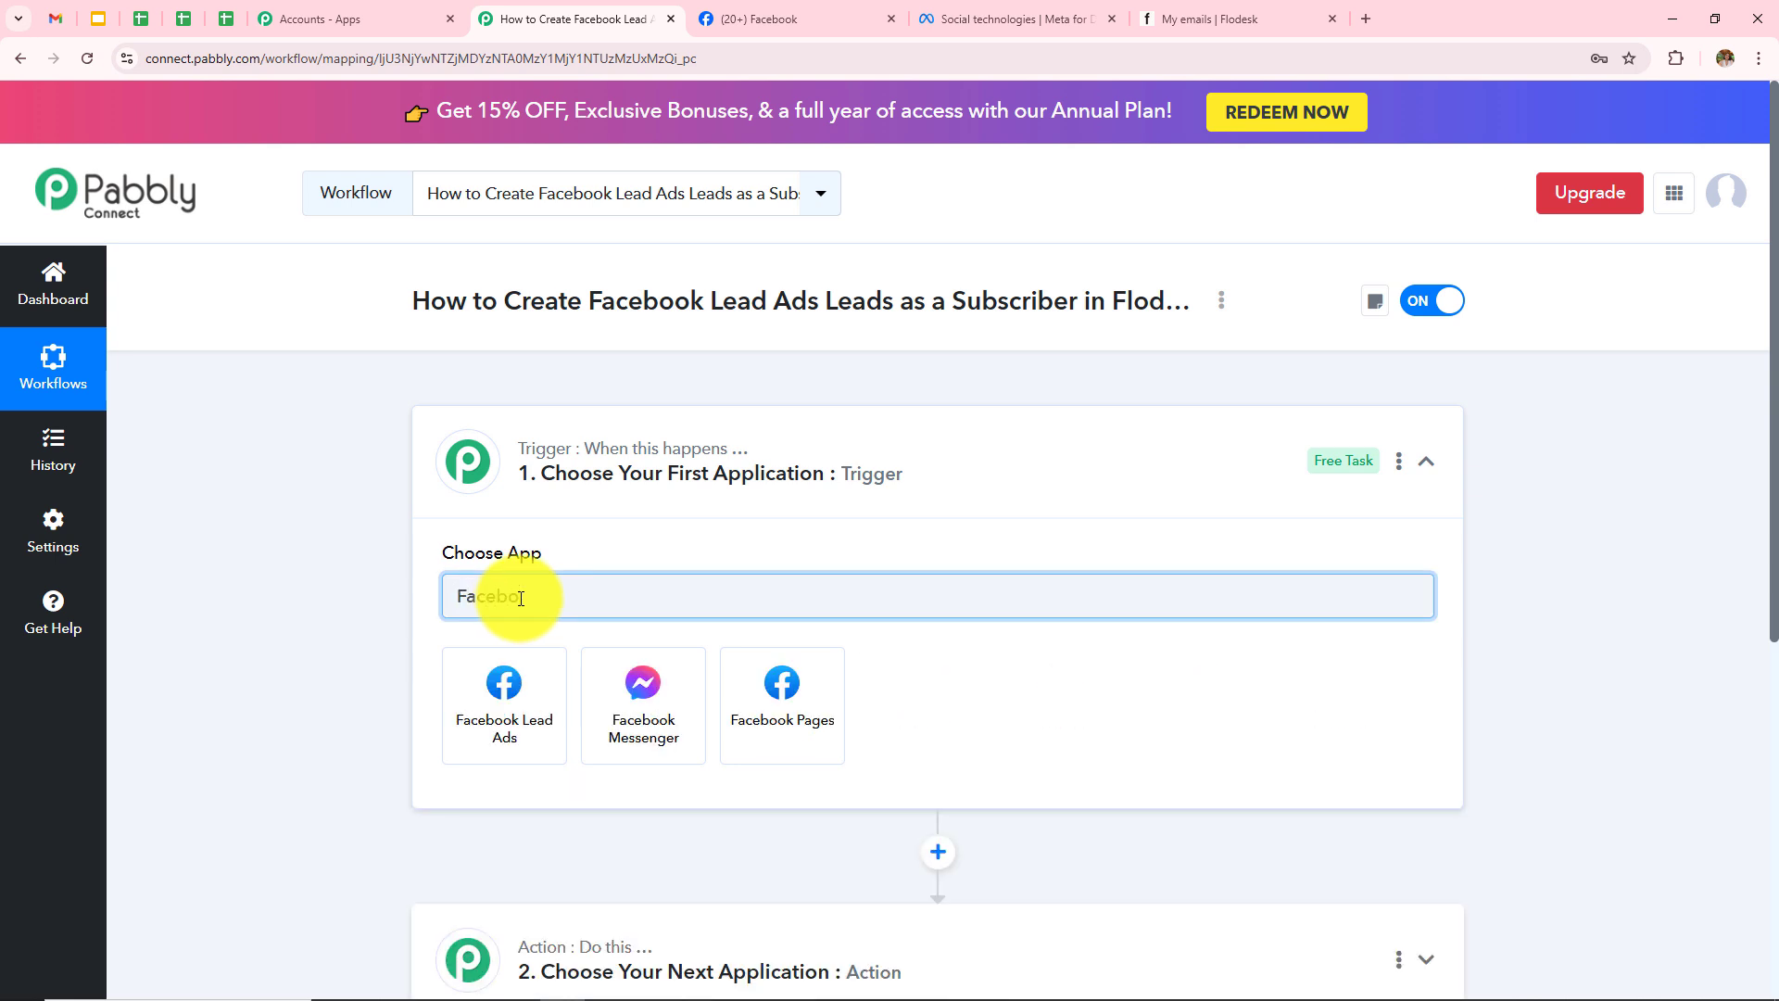
click(511, 734)
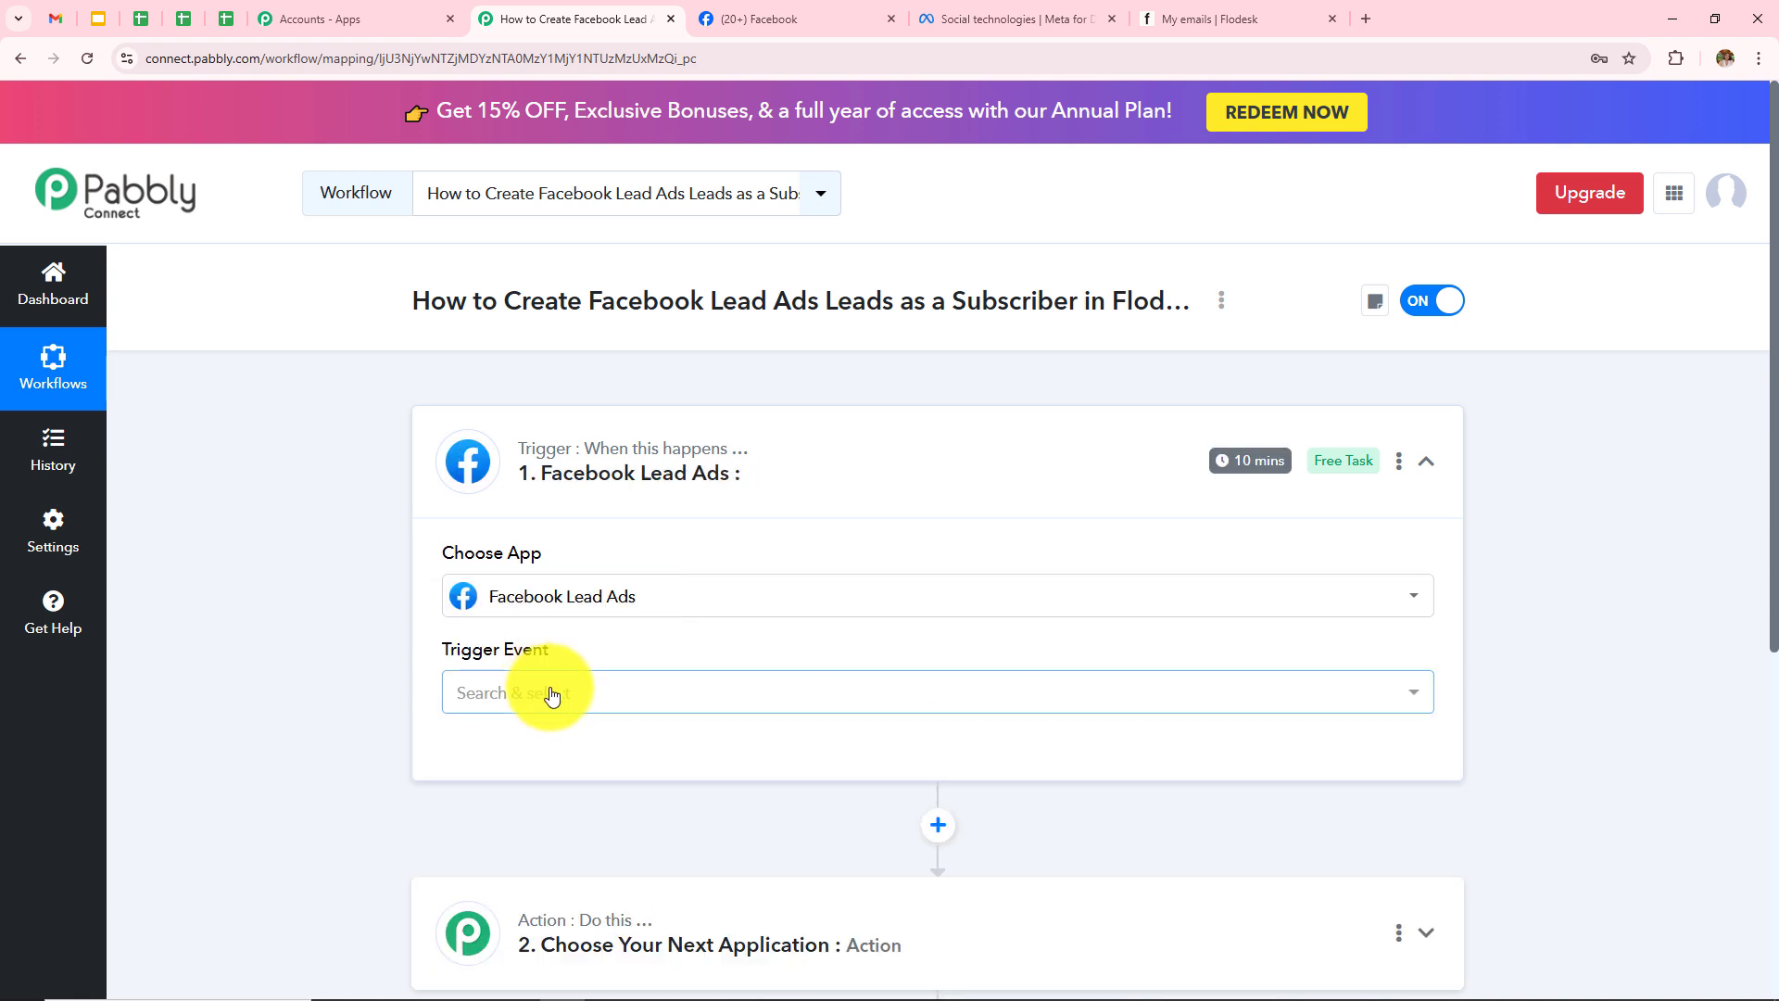
click(547, 694)
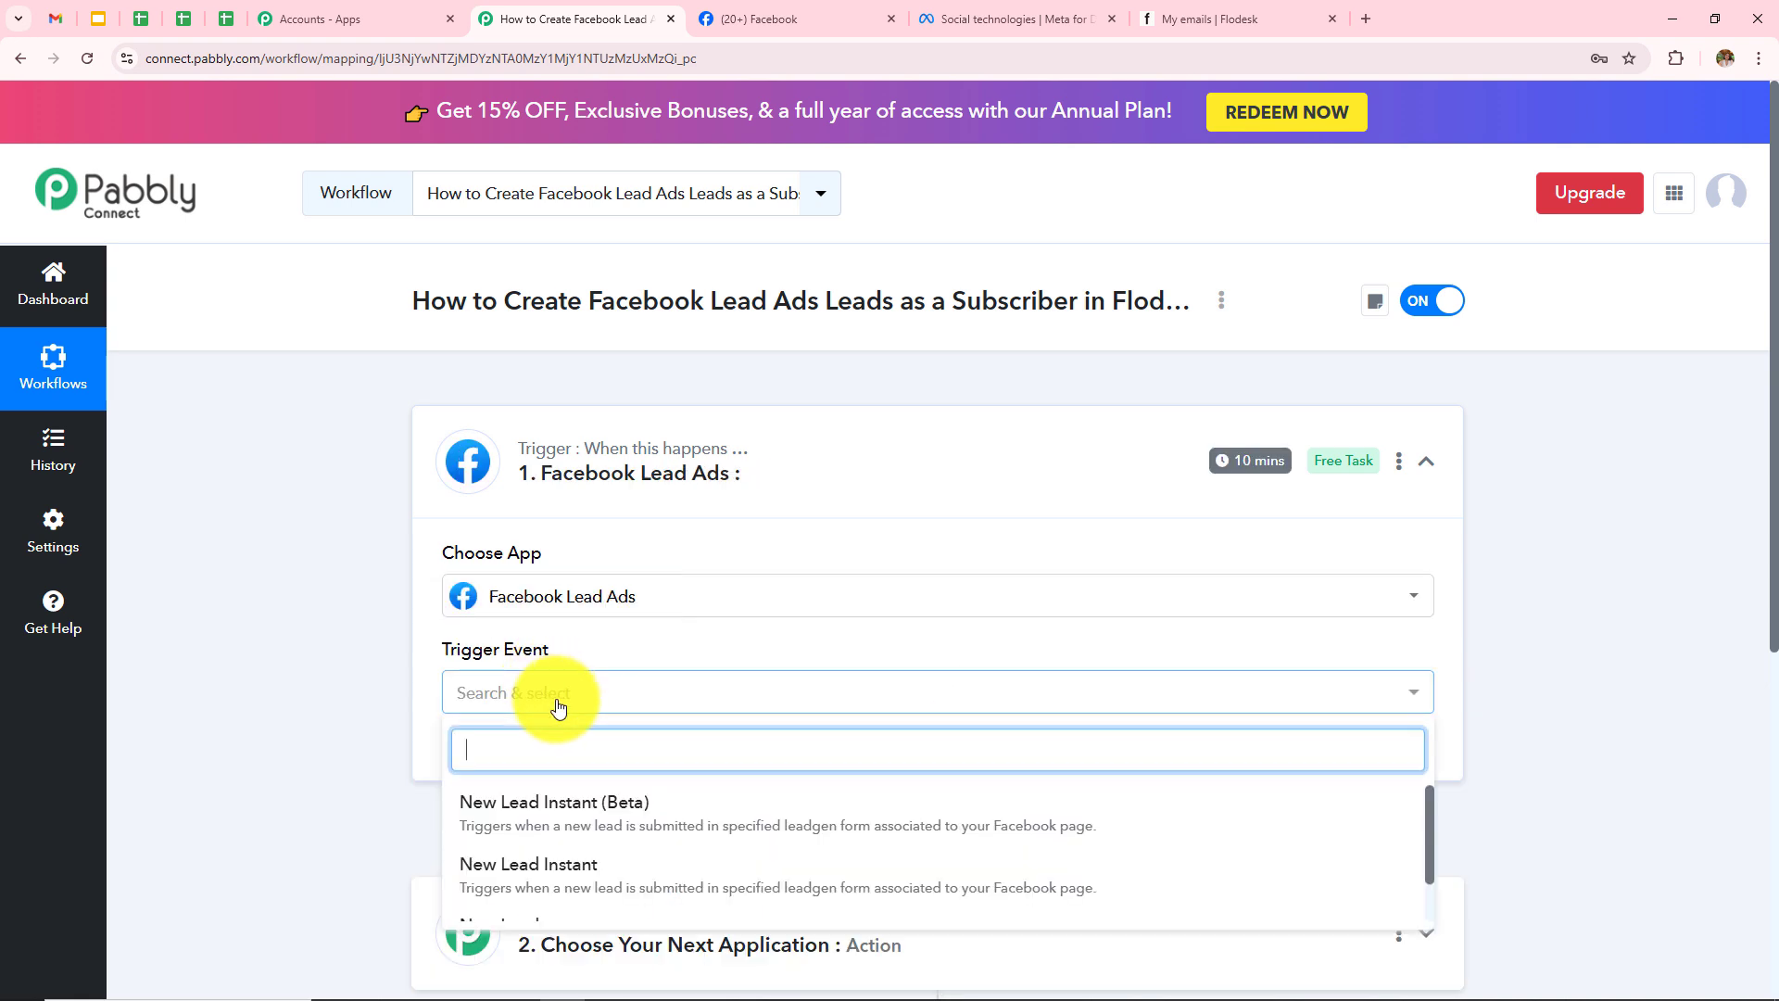
click(576, 815)
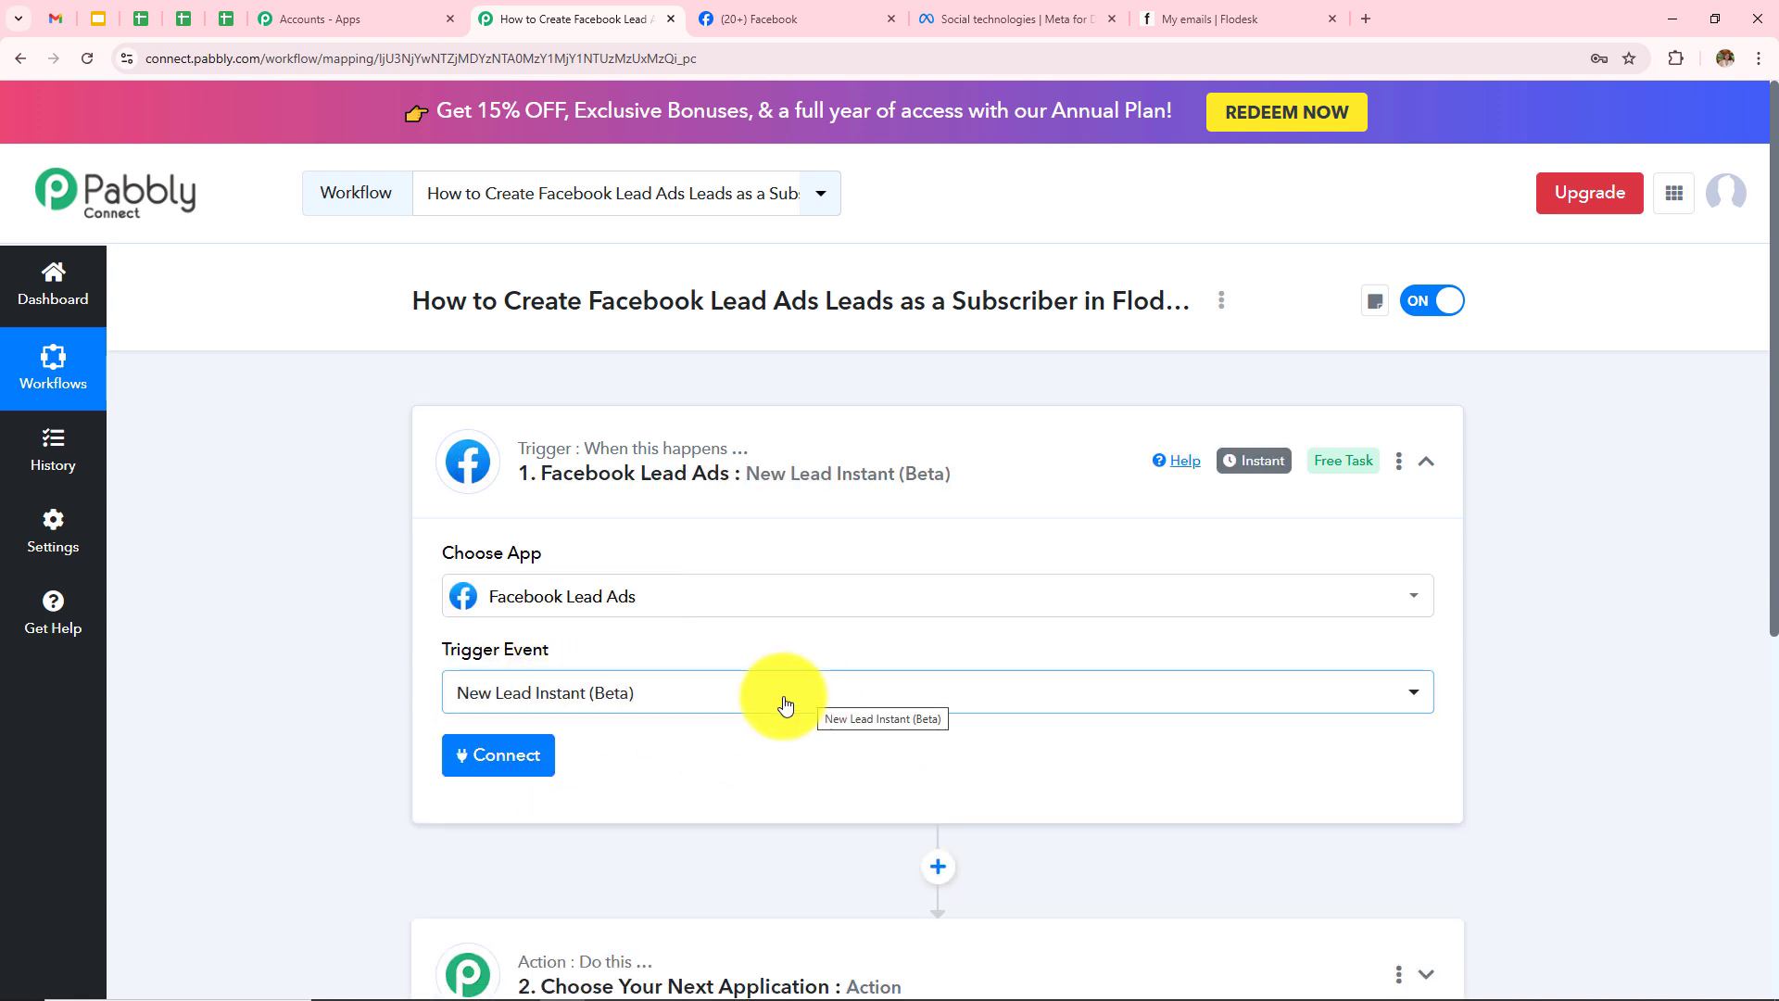
click(505, 767)
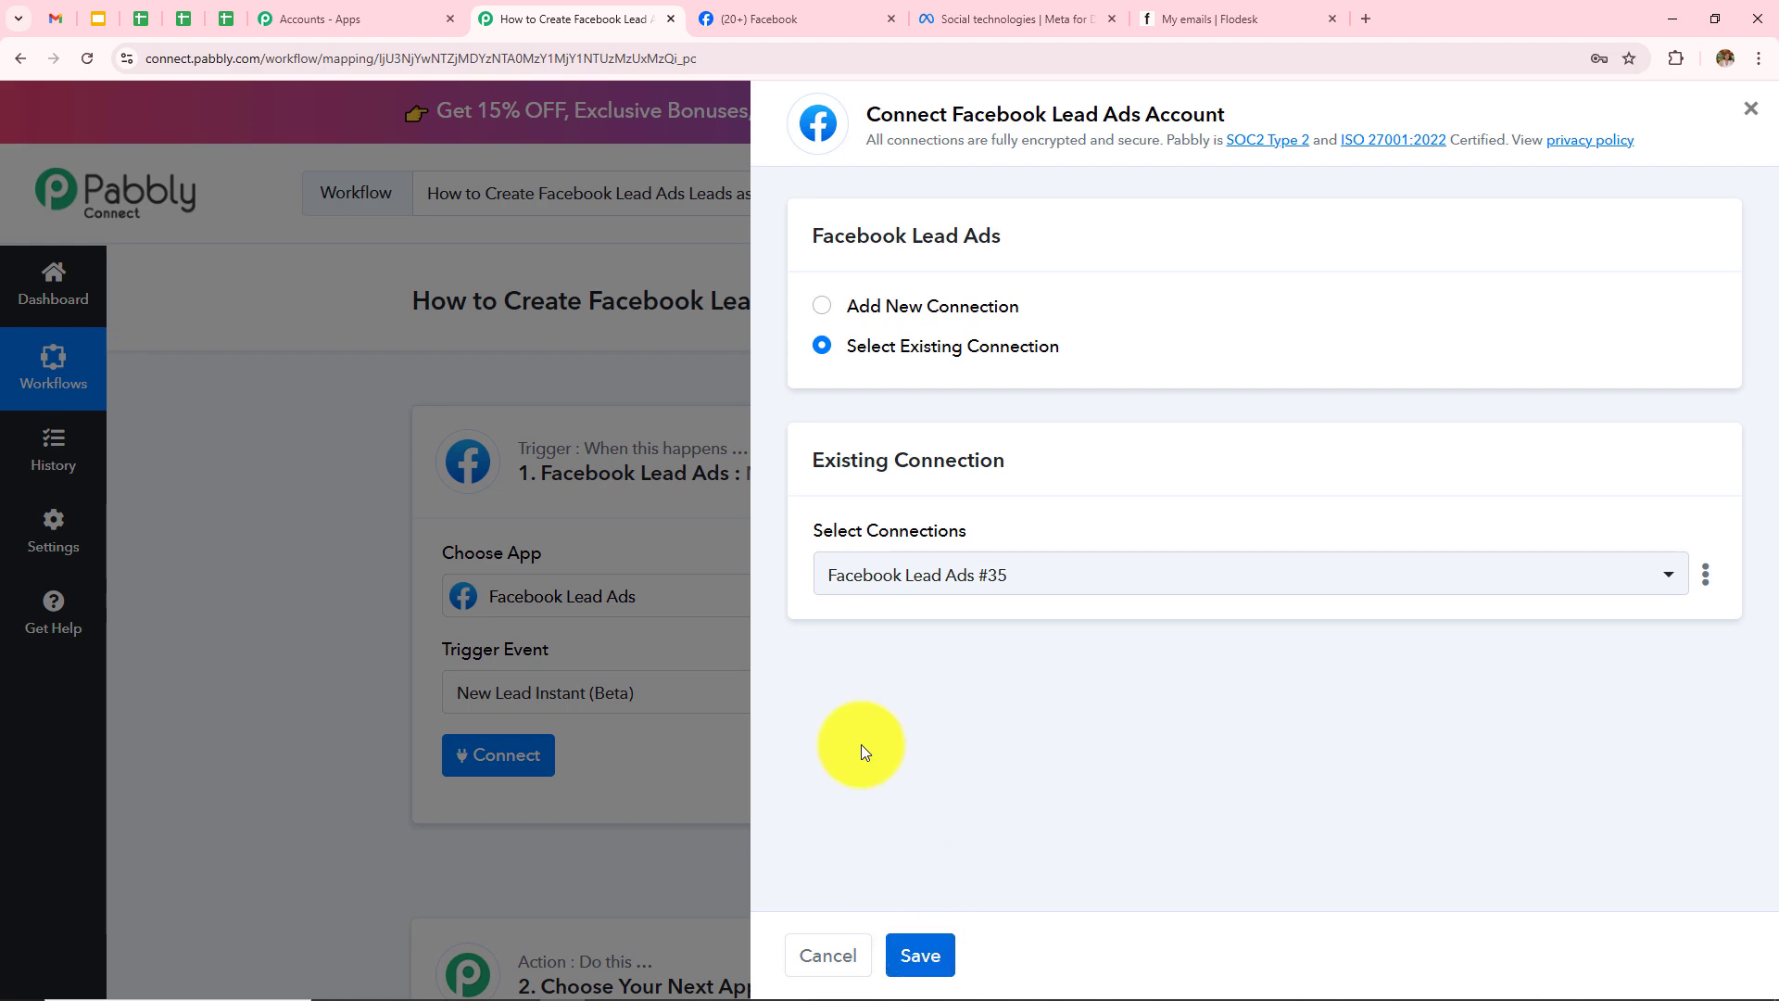
Step: Add a new Facebook Lead Ads connection and authorize it by logging in with Facebook
click(827, 315)
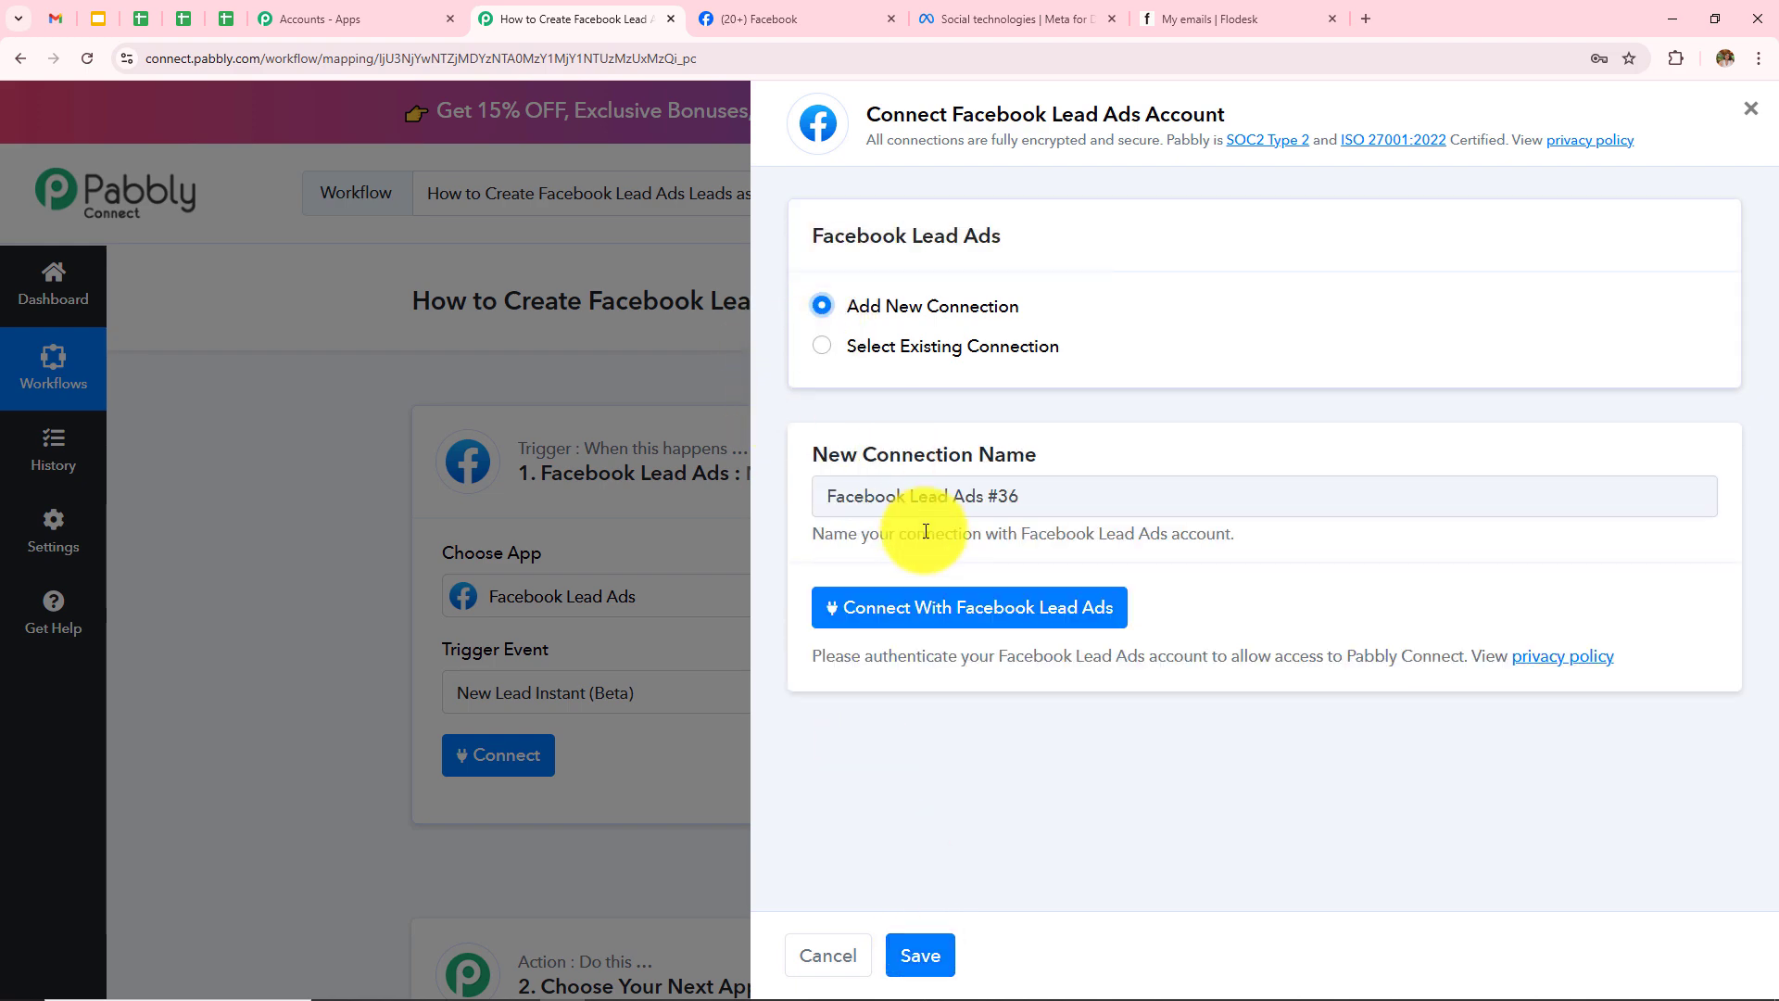
click(936, 613)
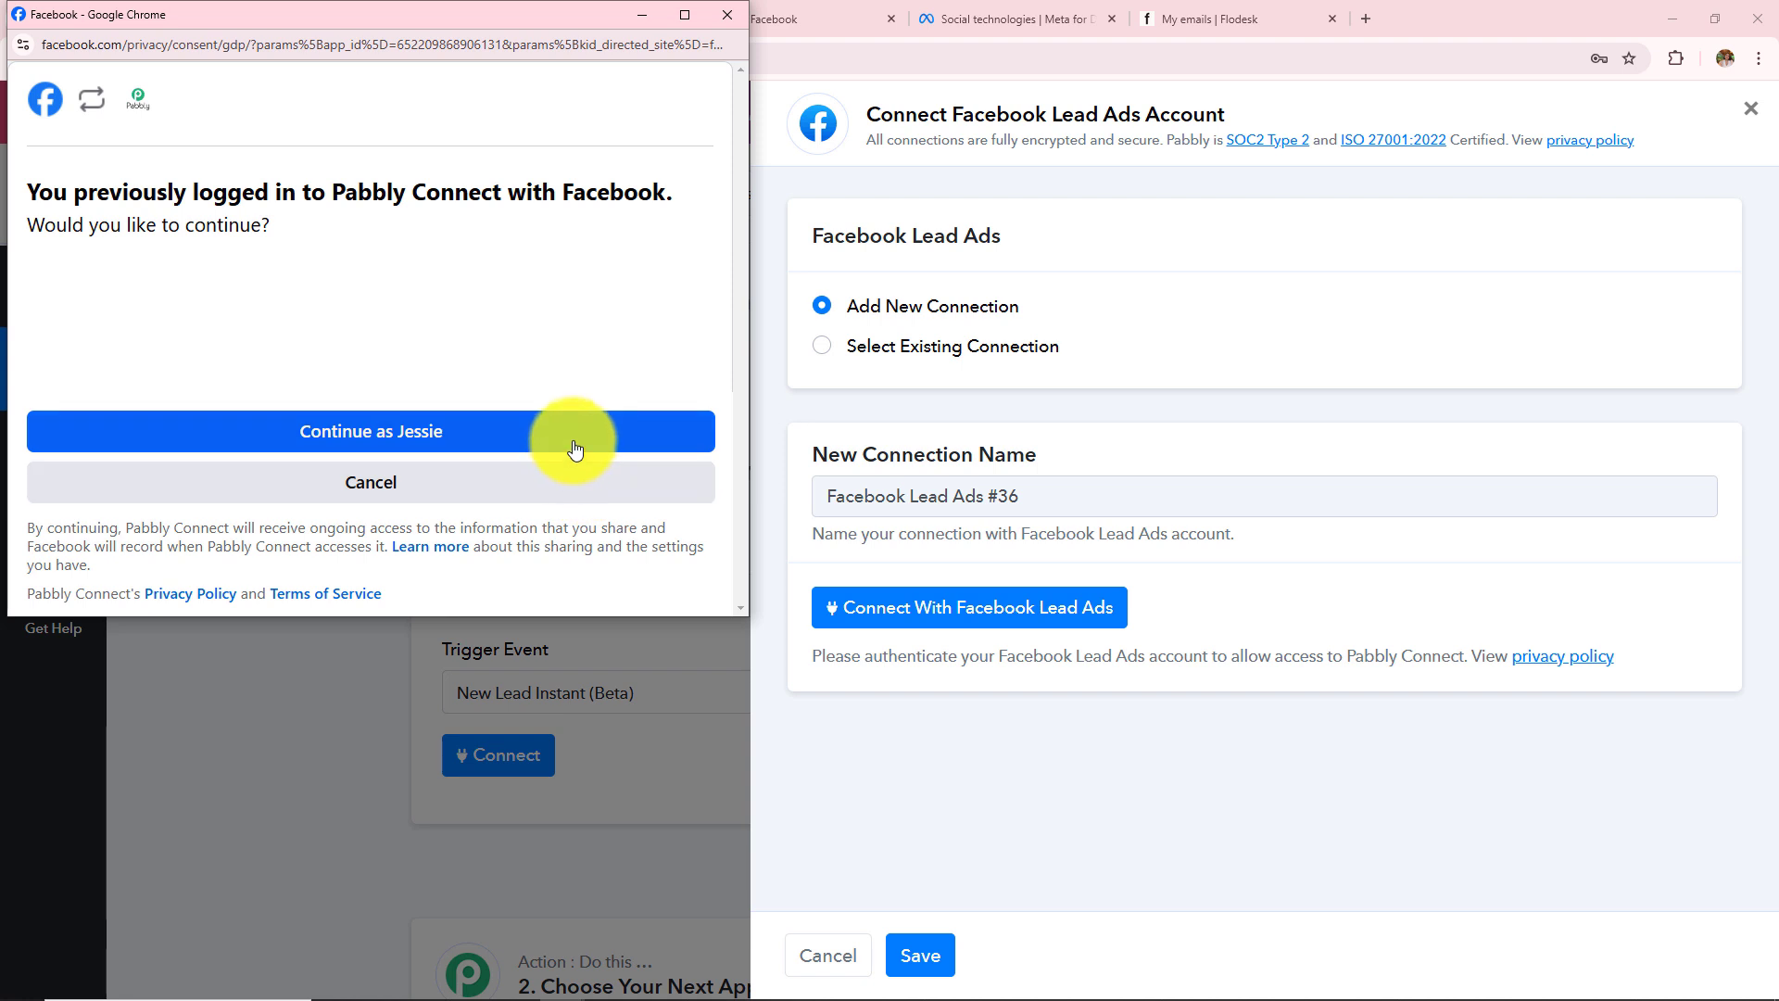
click(434, 452)
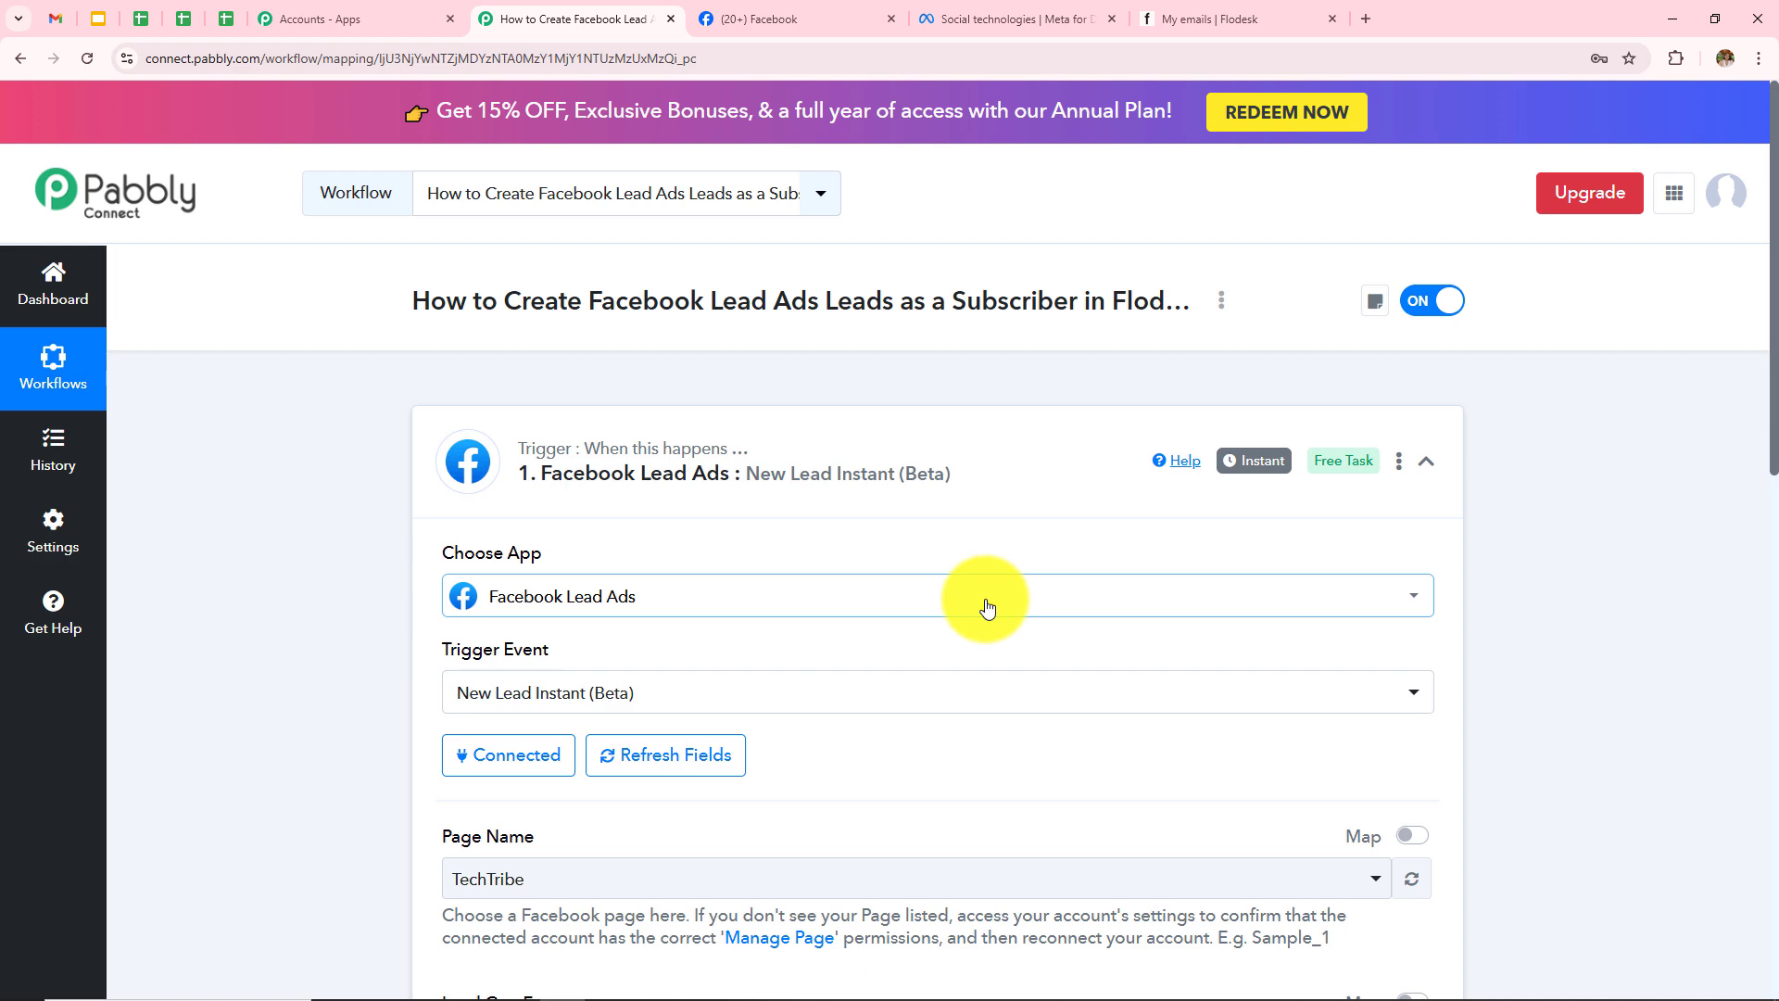
Step: Browse the Page Name list keeping TechTribe, then view the Sports and Fitness Training Centre Facebook page
scroll(980, 615, down, 3)
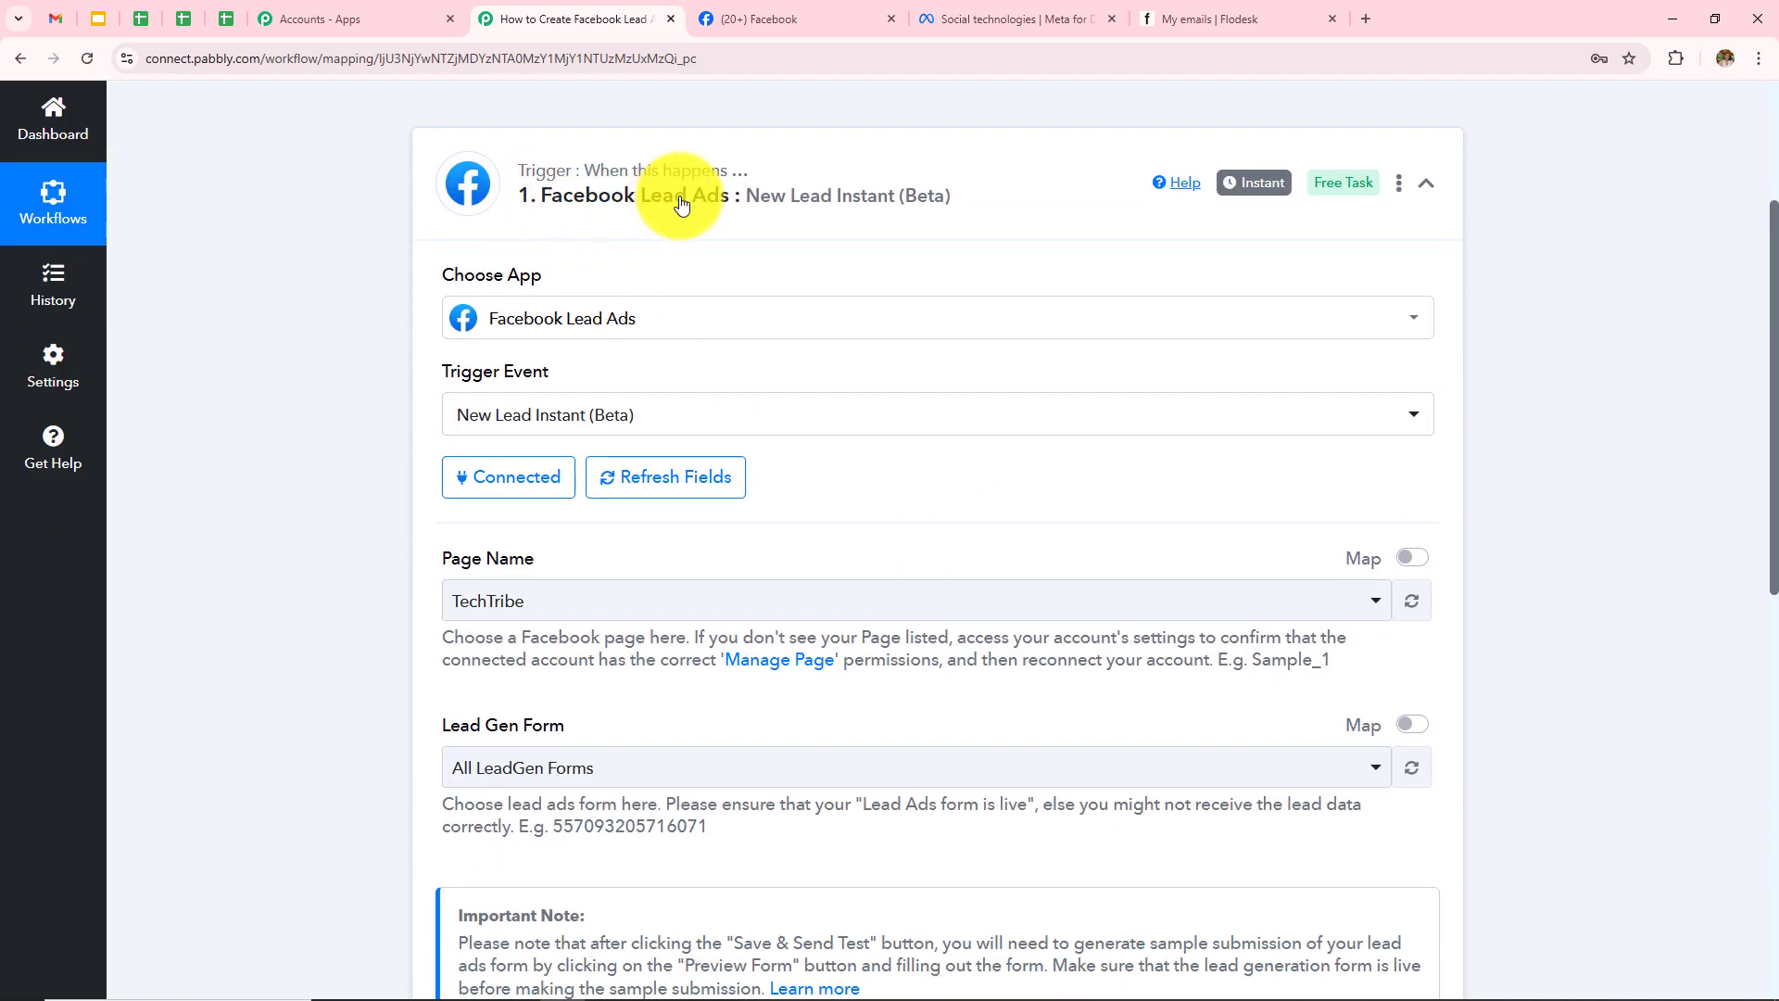
scroll(829, 541, down, 2)
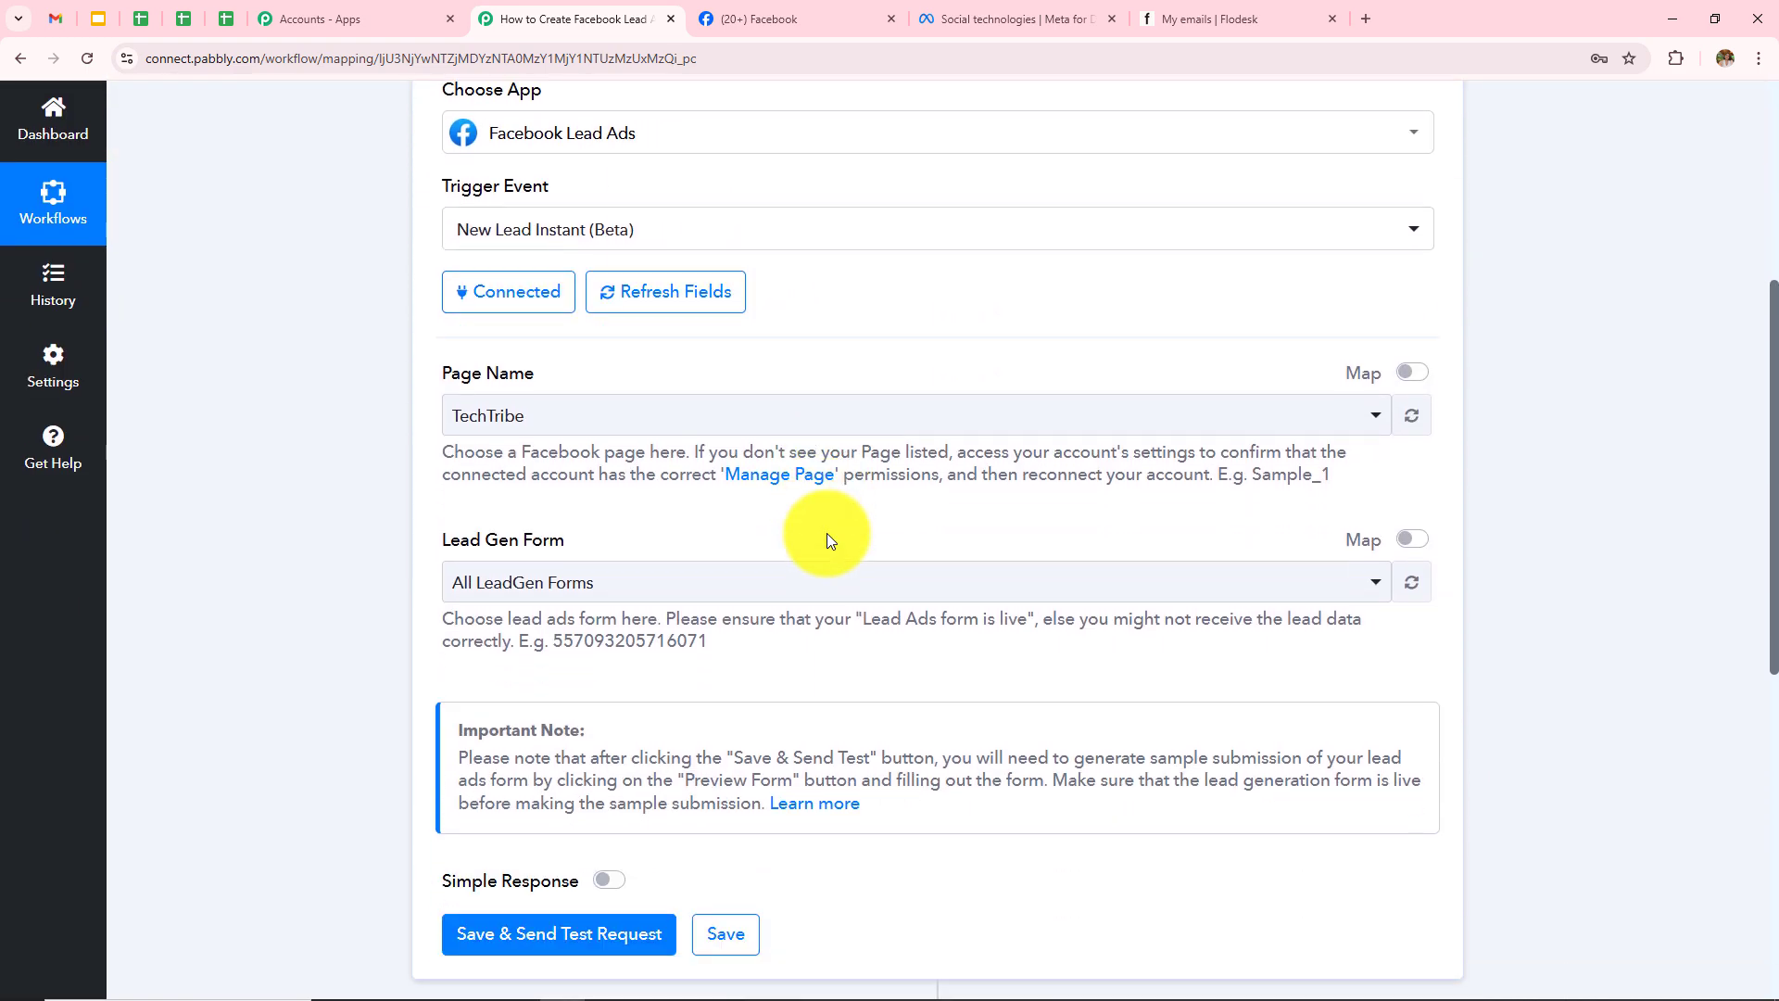
drag(435, 375, 535, 374)
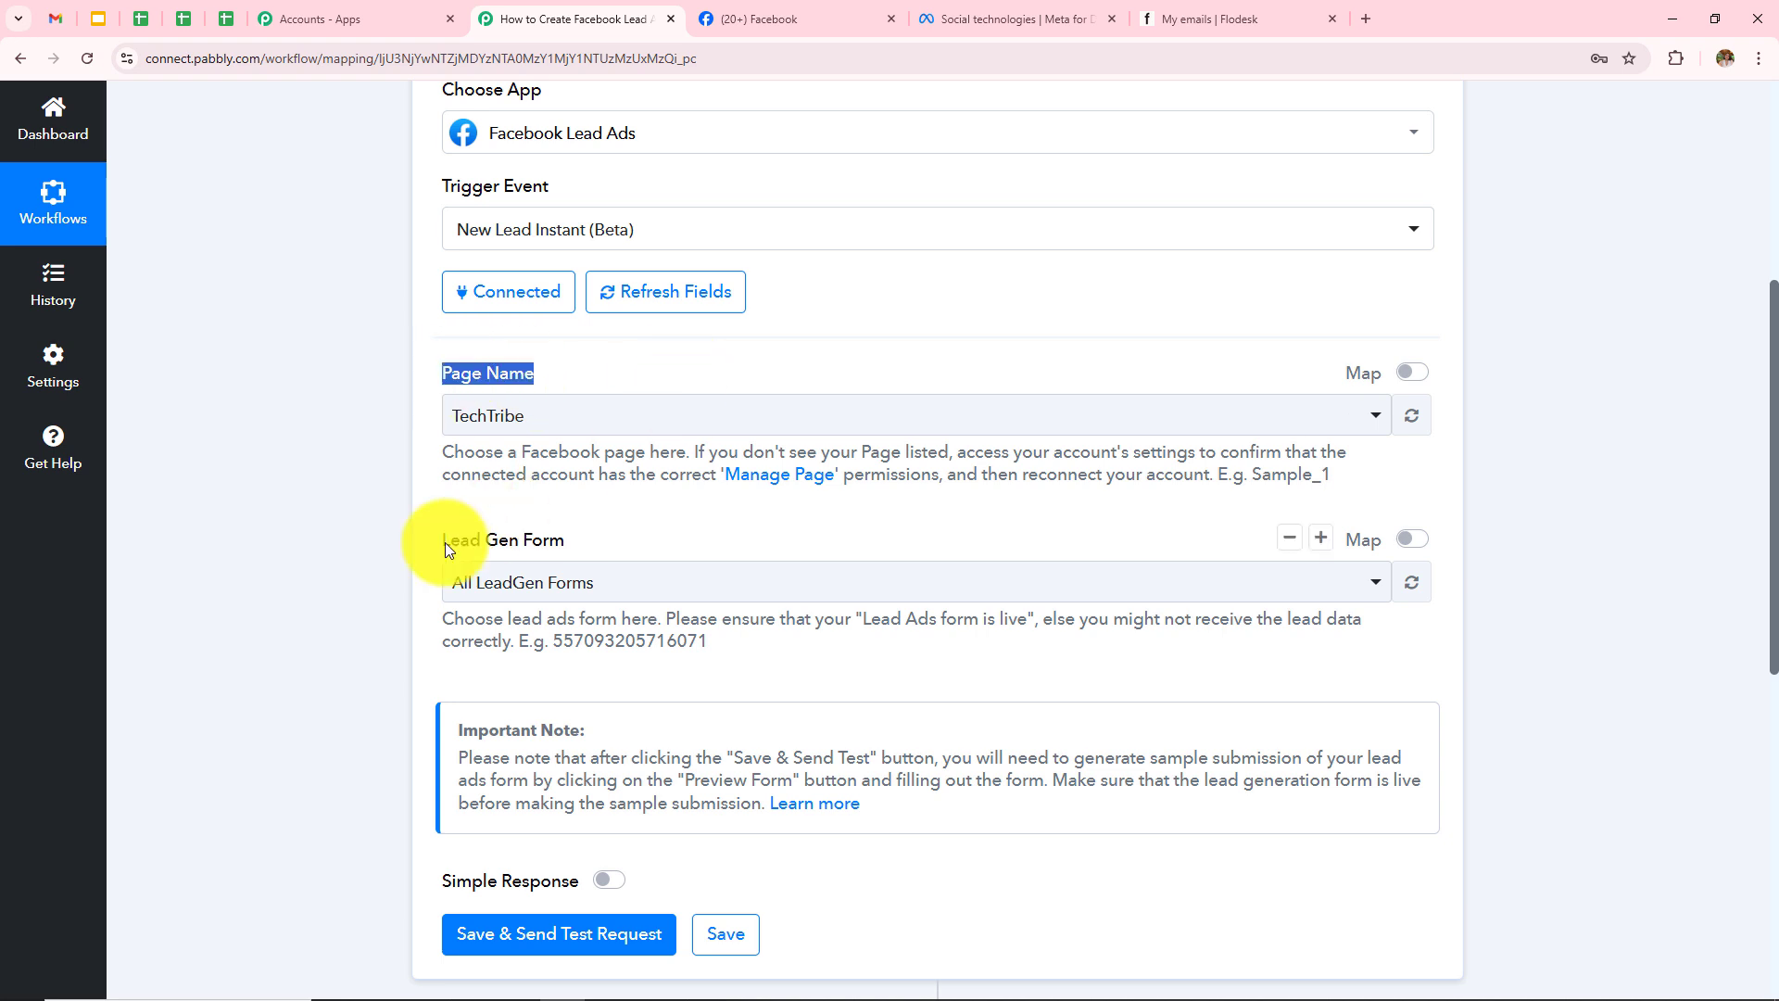
drag(437, 541, 659, 539)
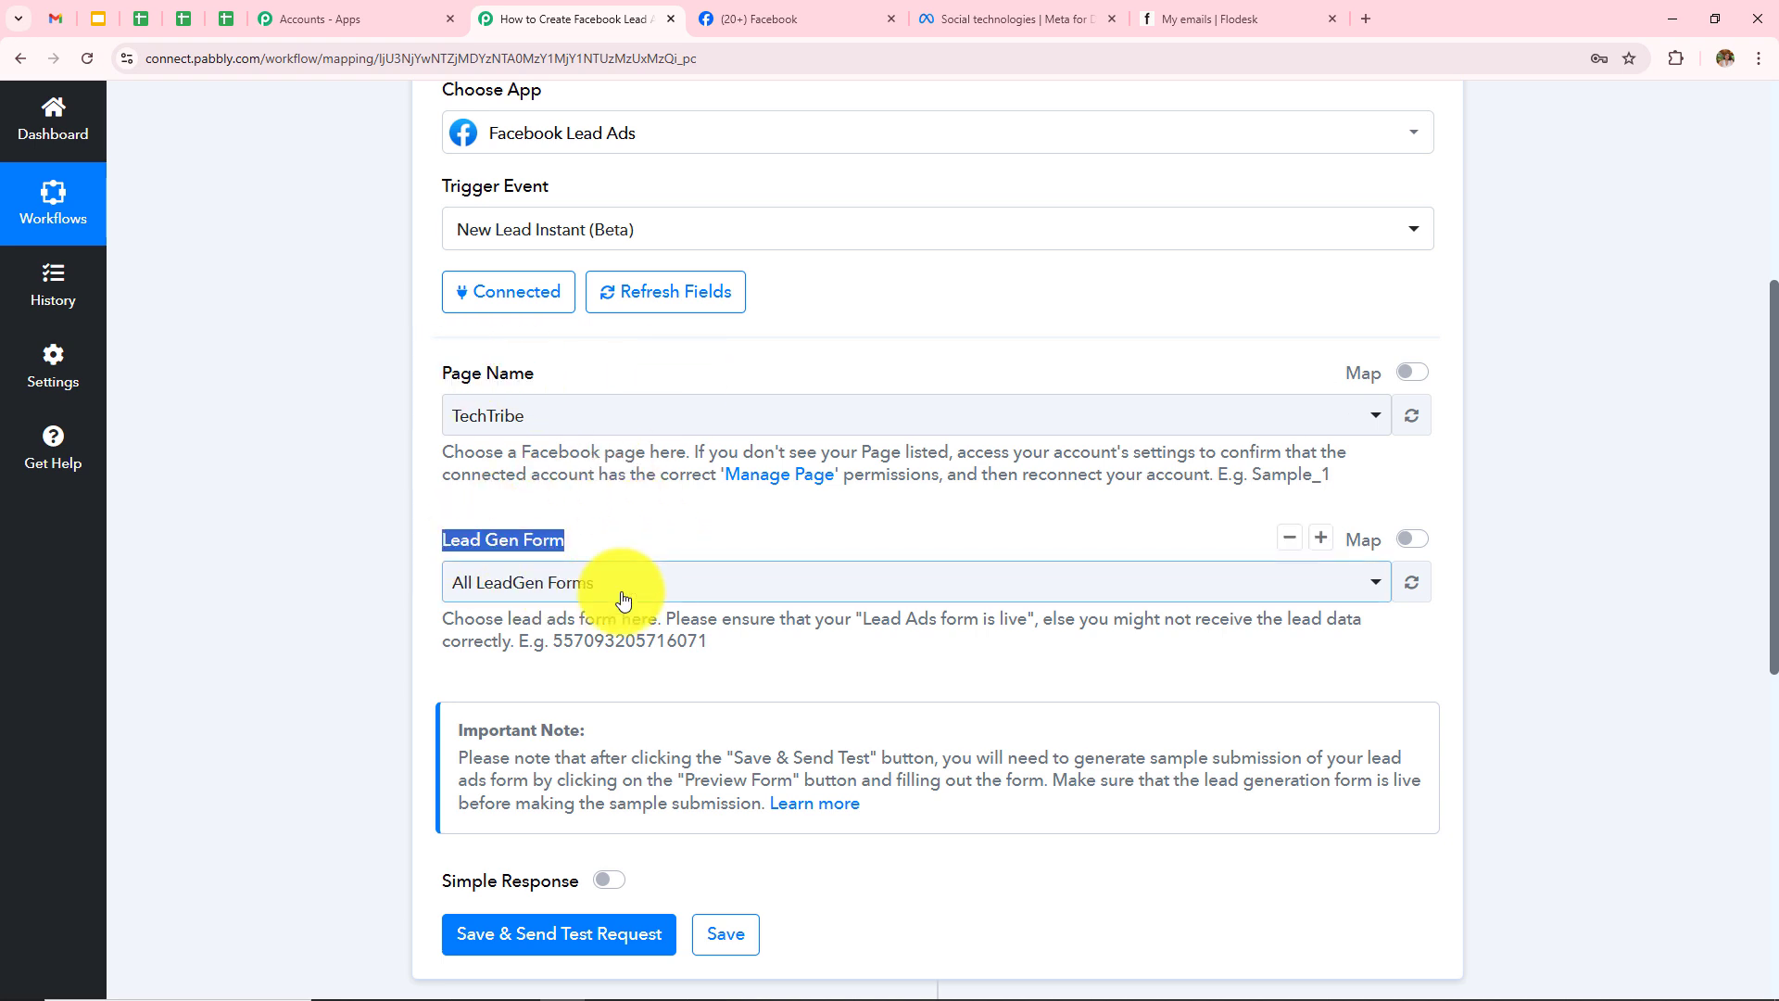
click(587, 425)
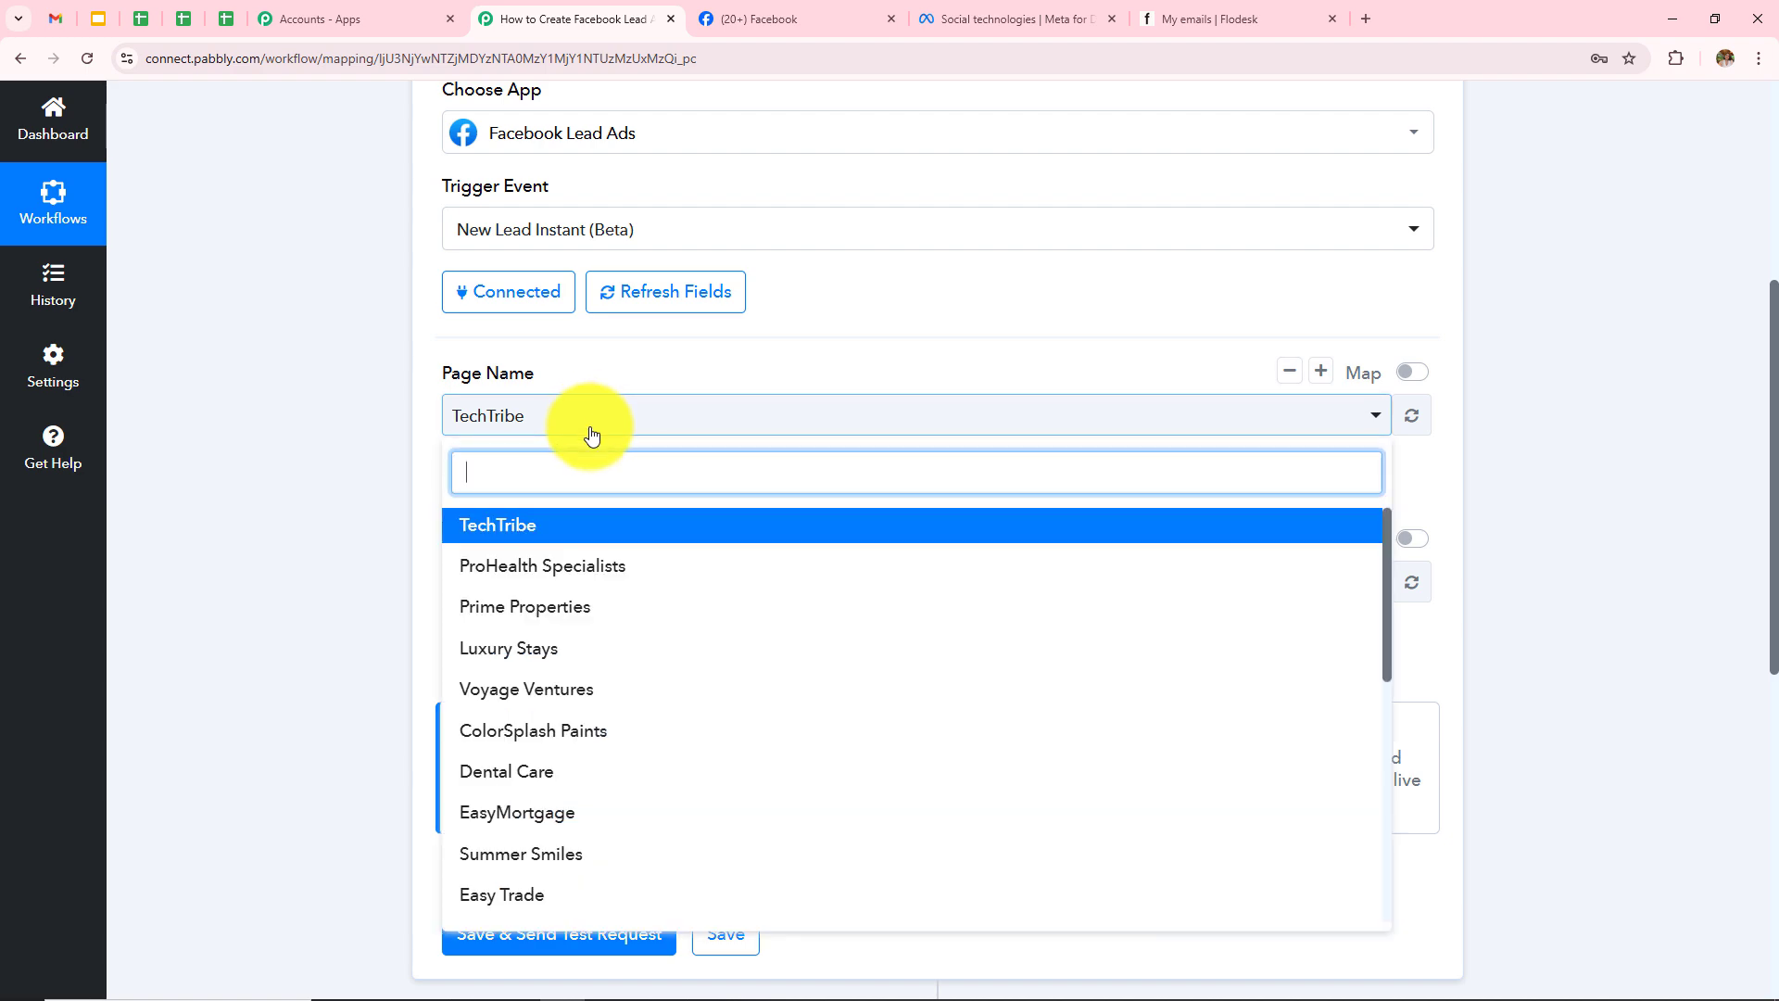
scroll(648, 719, down, 1)
scroll(651, 726, down, 4)
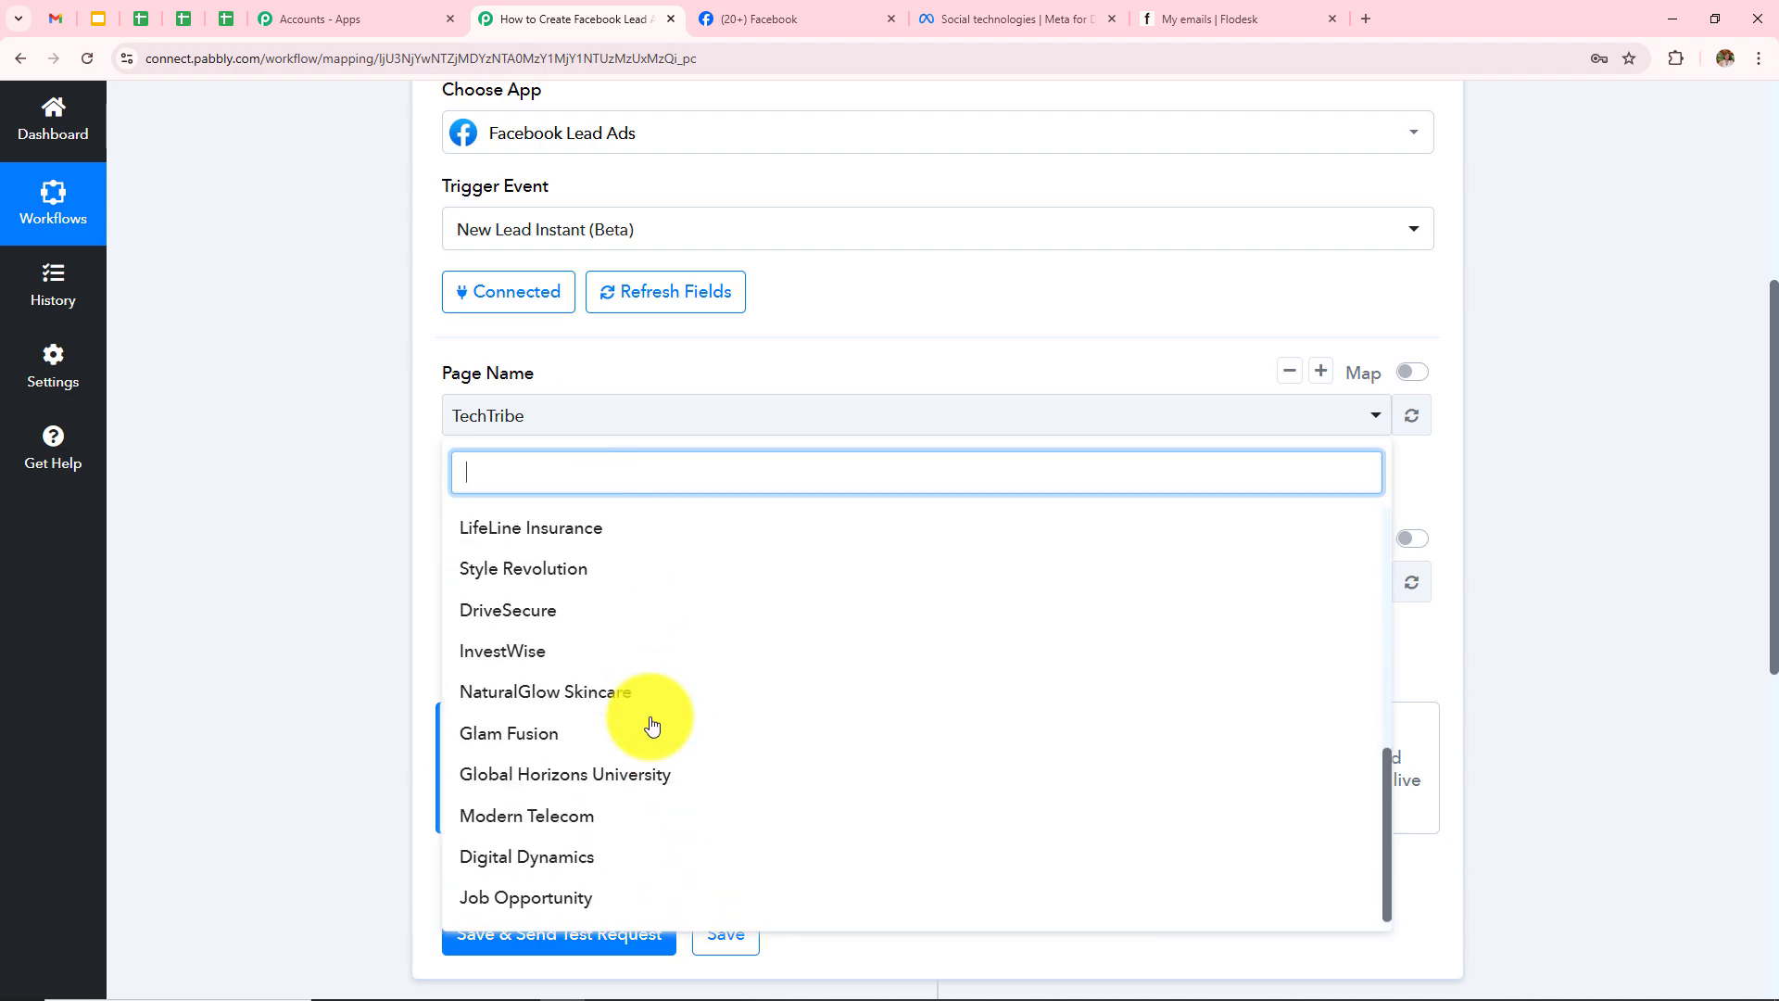
scroll(651, 726, up, 2)
scroll(648, 721, up, 6)
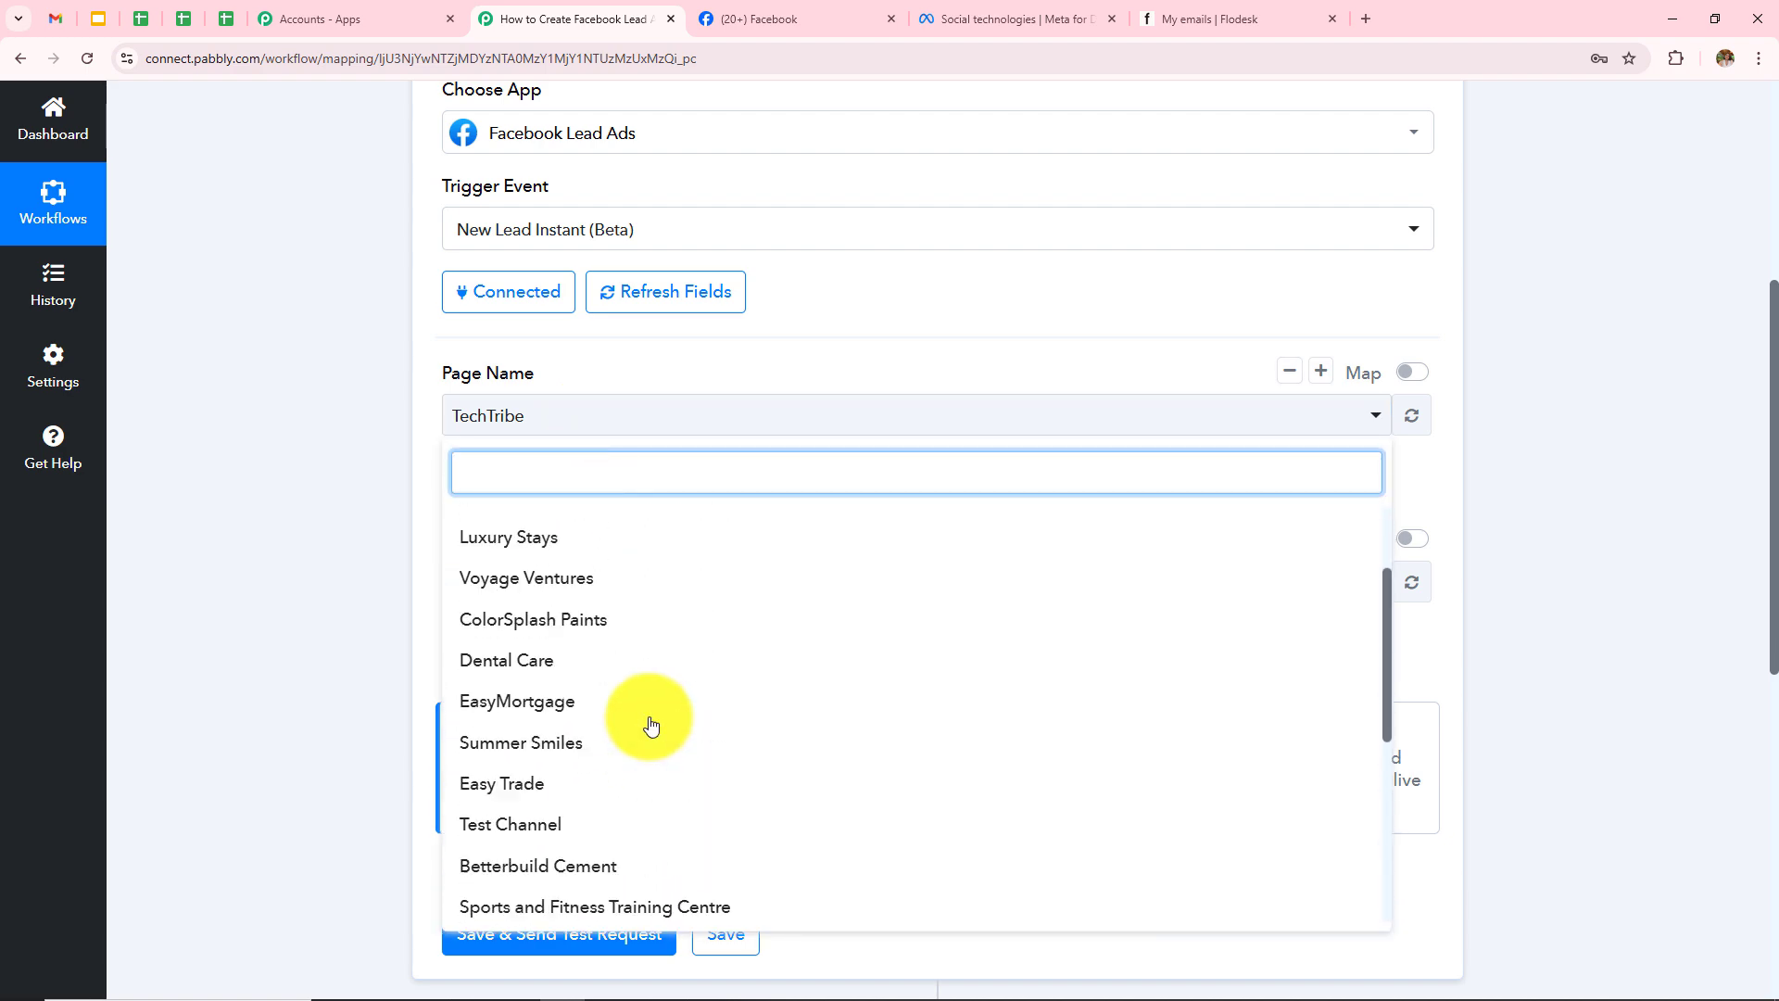
click(297, 548)
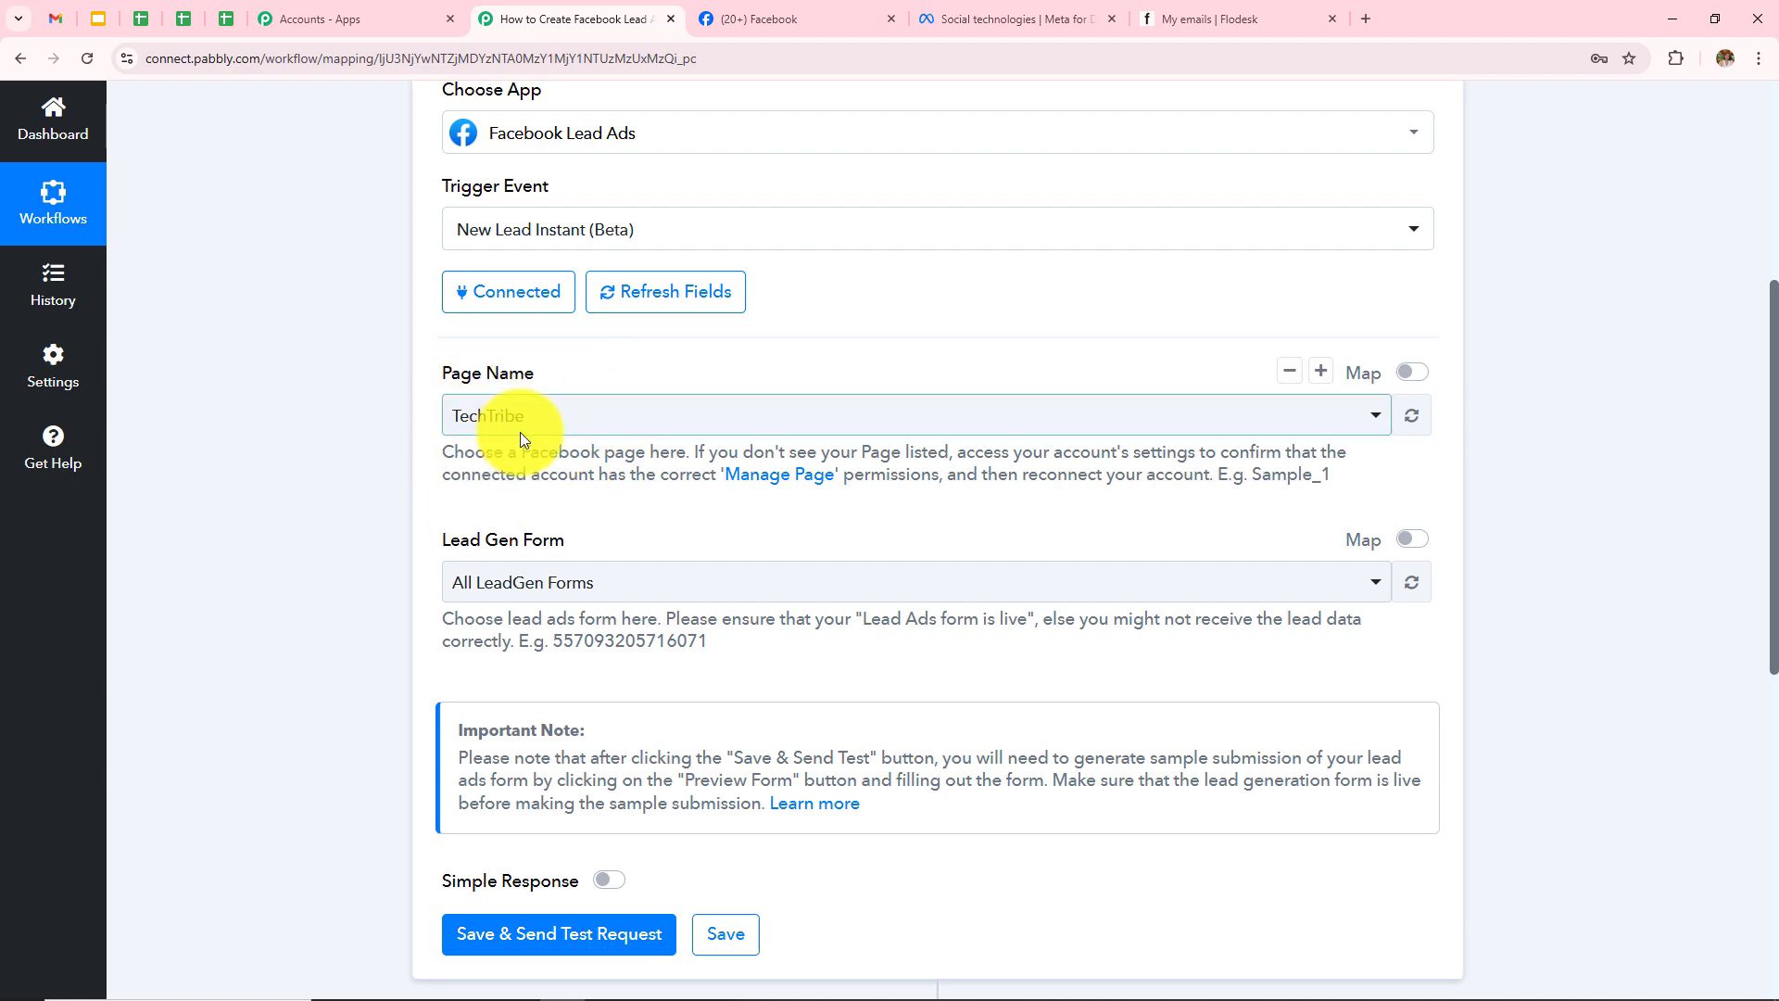
click(798, 17)
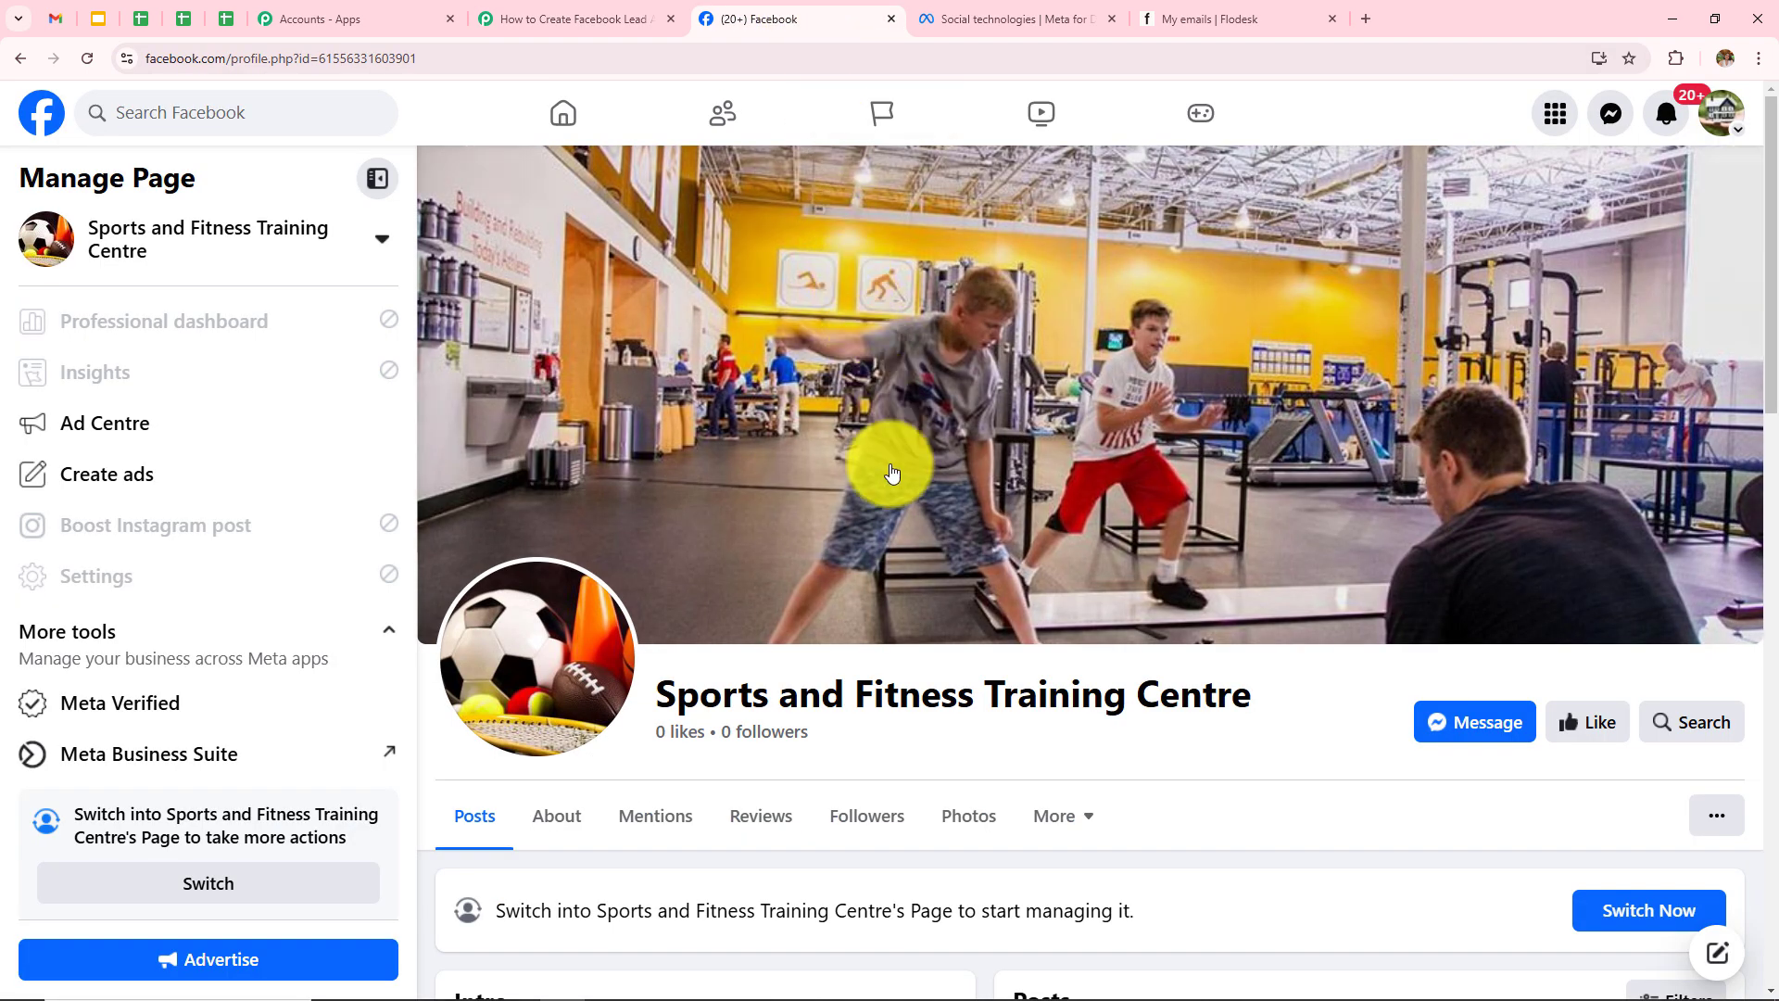
Step: Note the Facebook page name 'Sports and Fitness Training Centre' and return to the Pabbly workflow
drag(655, 695, 1310, 693)
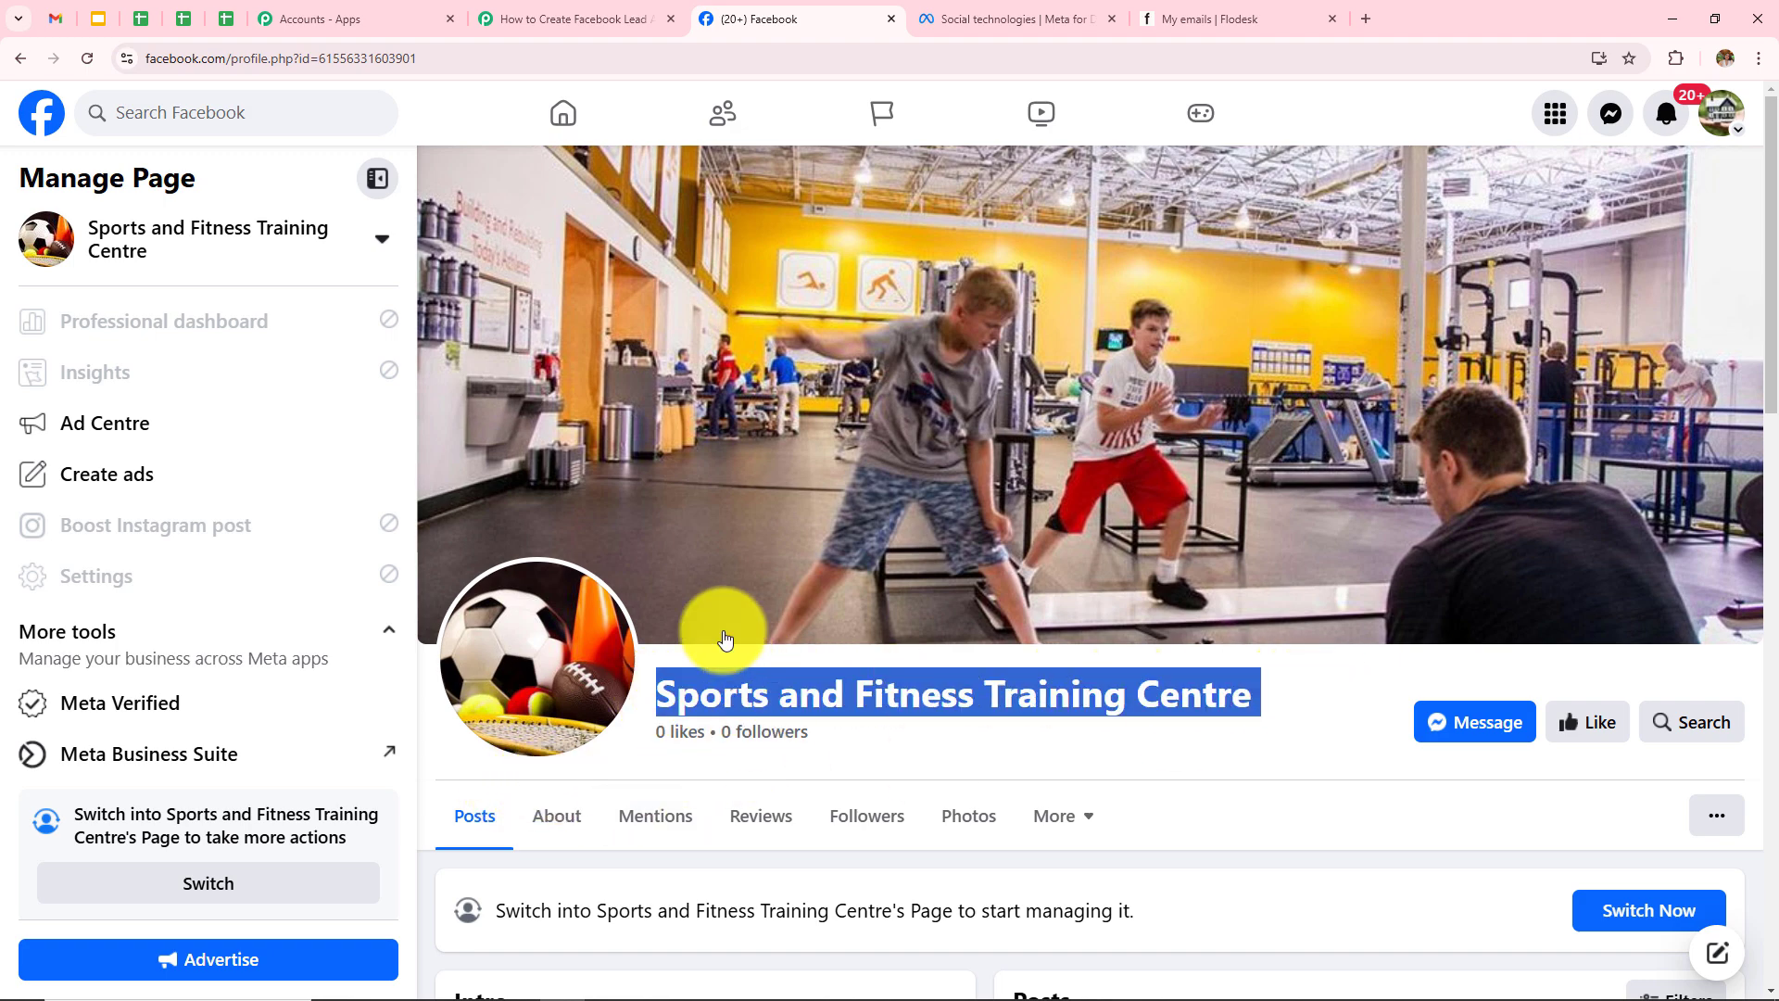
click(1281, 701)
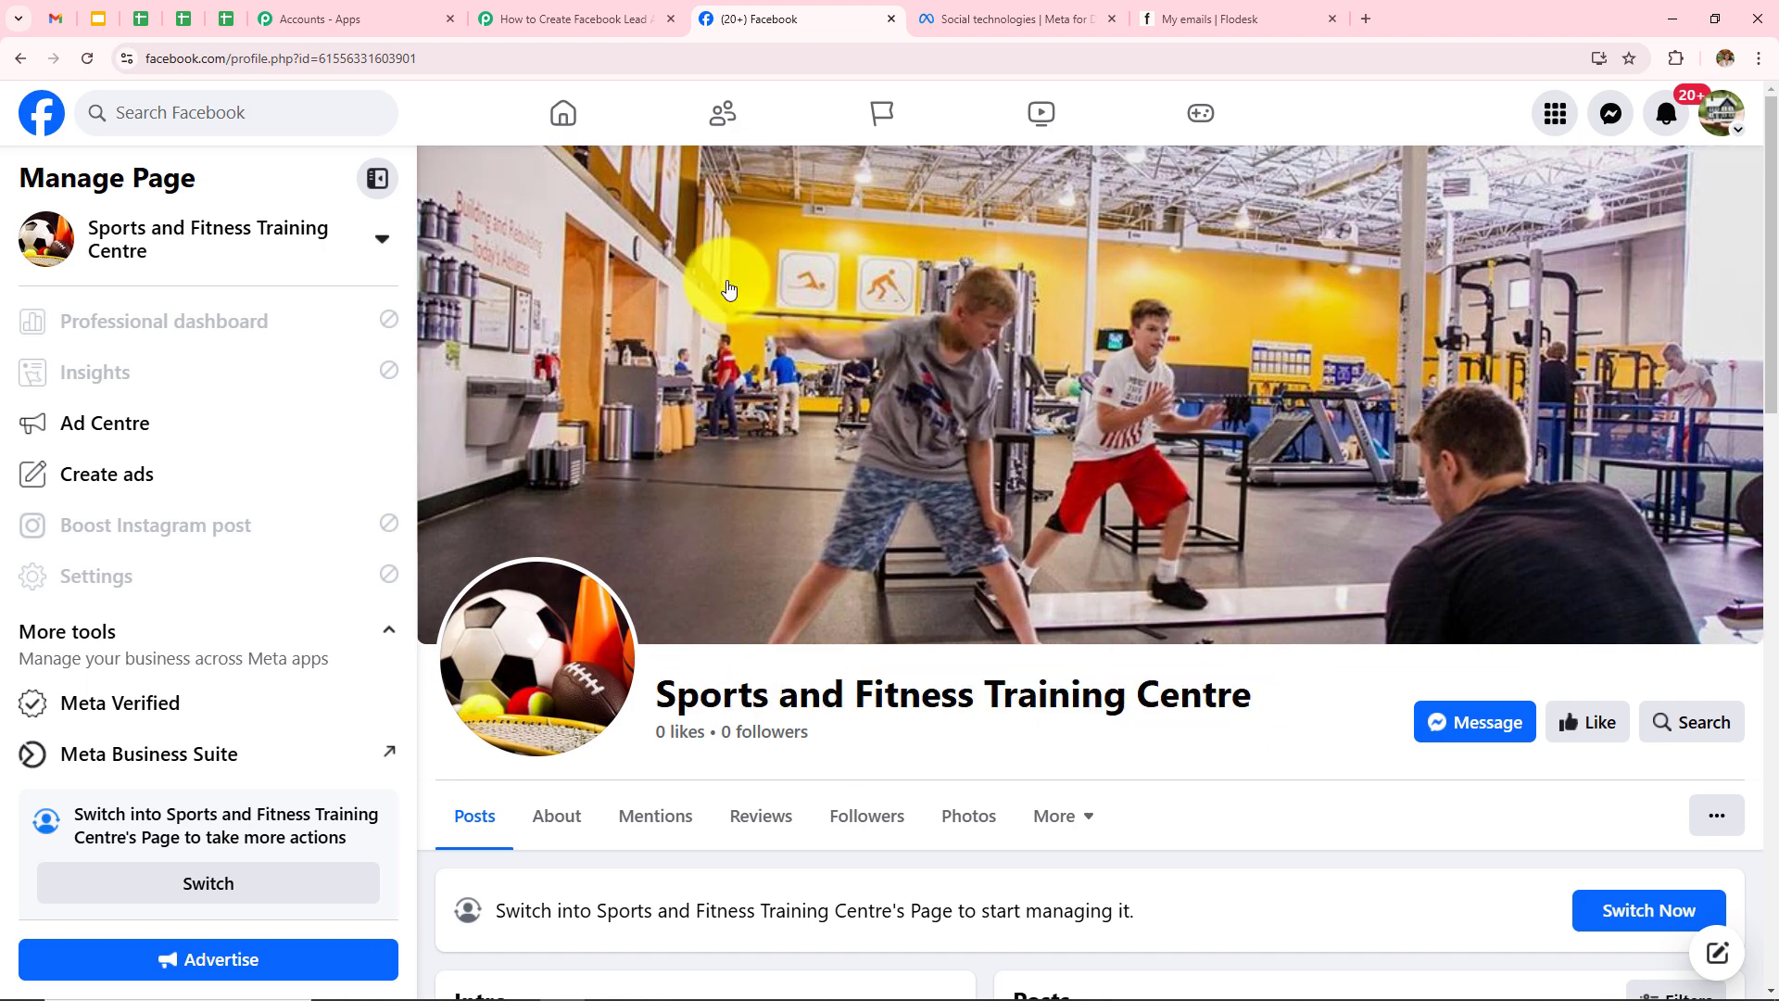
click(542, 16)
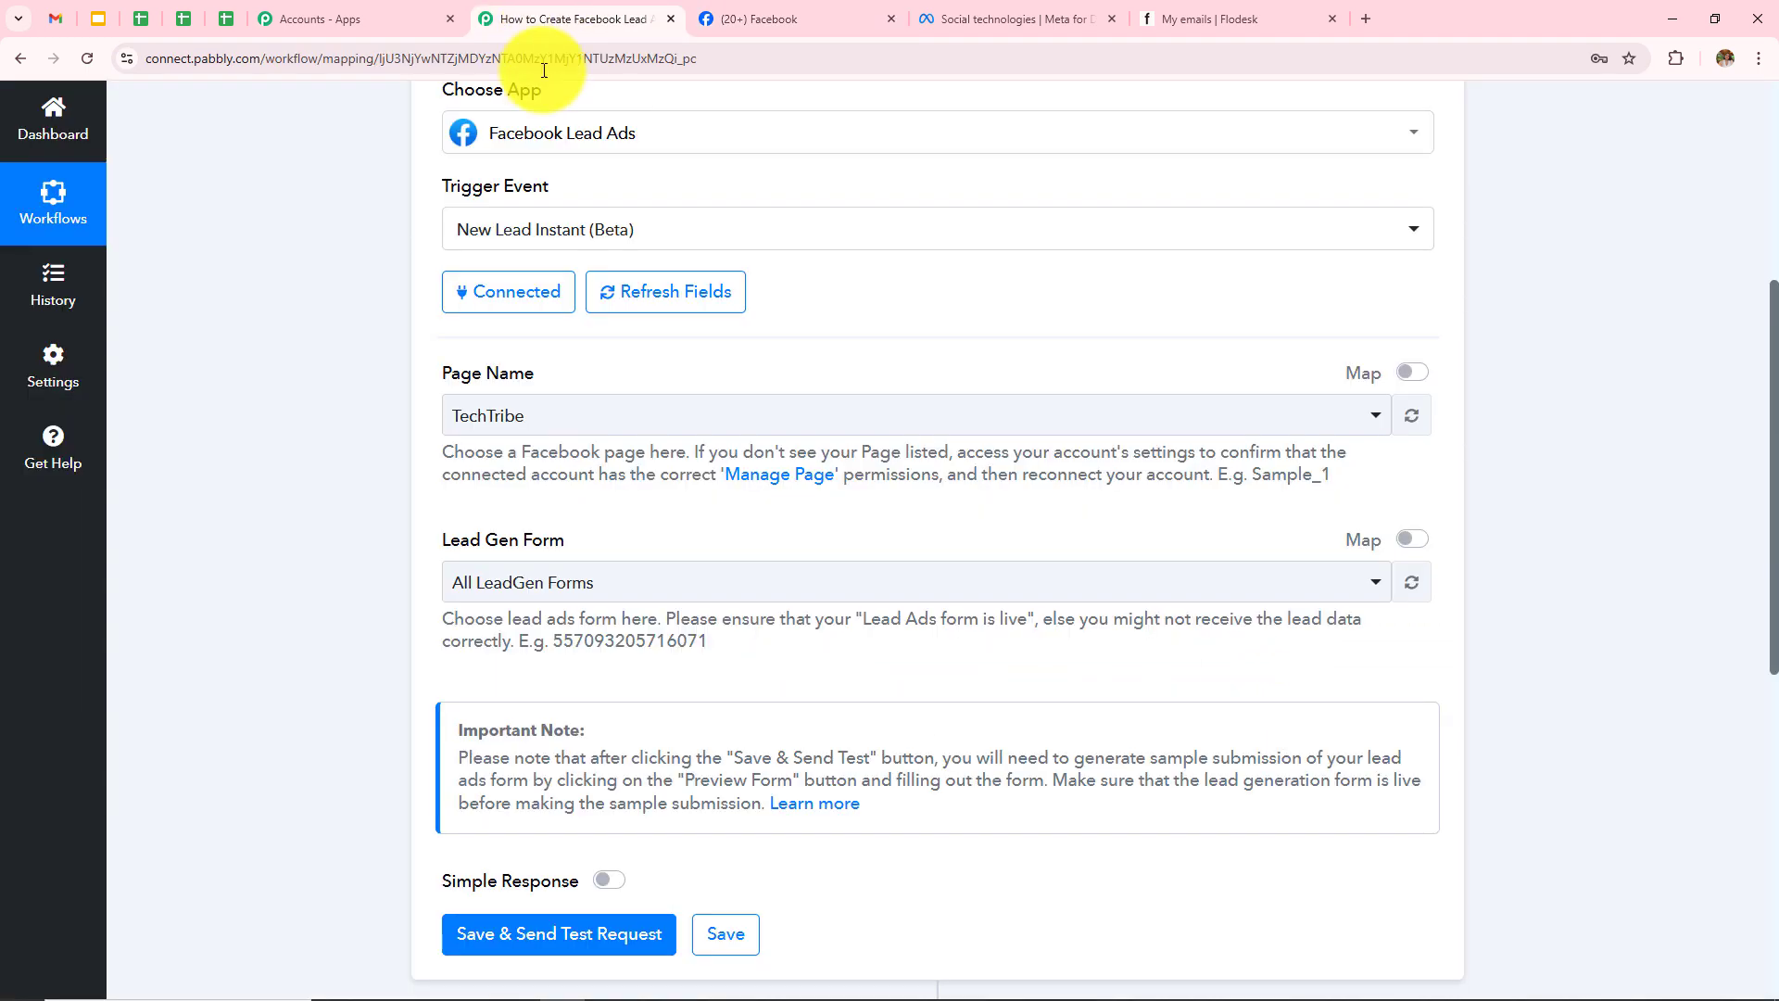
Step: Set Page Name to Sports and Fitness Training Centre, leaving Lead Gen Form at All LeadGen Forms
click(629, 427)
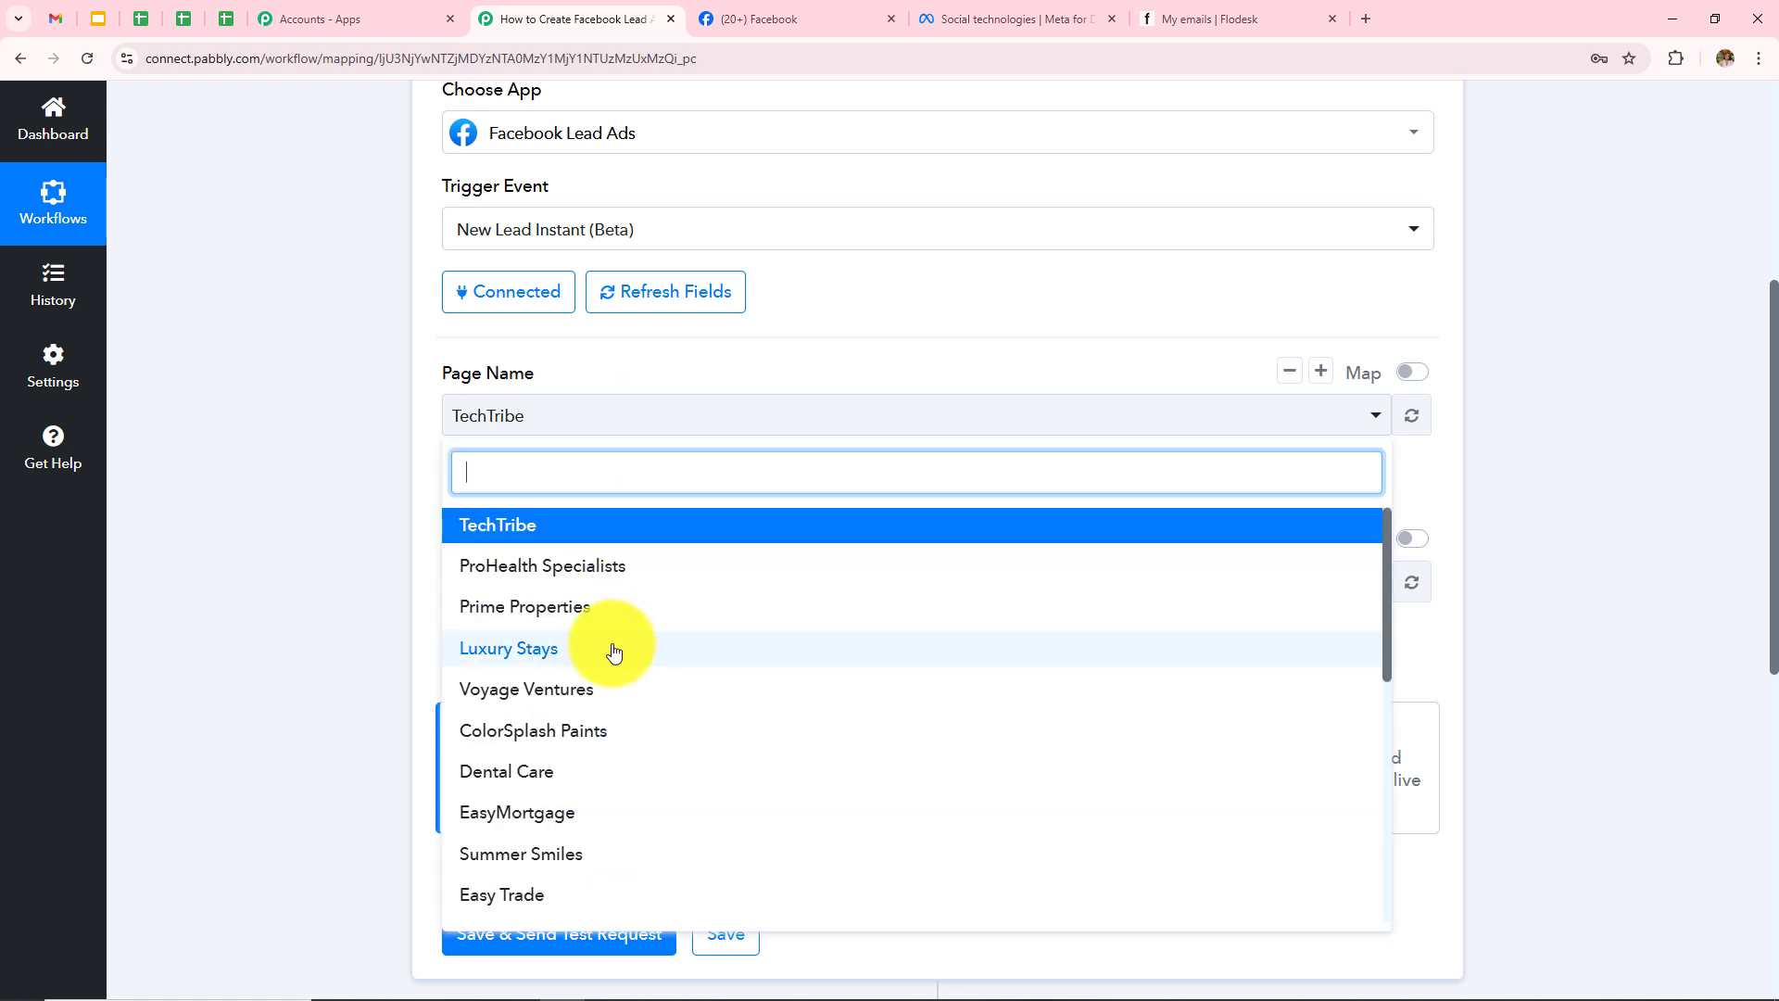
scroll(613, 651, down, 4)
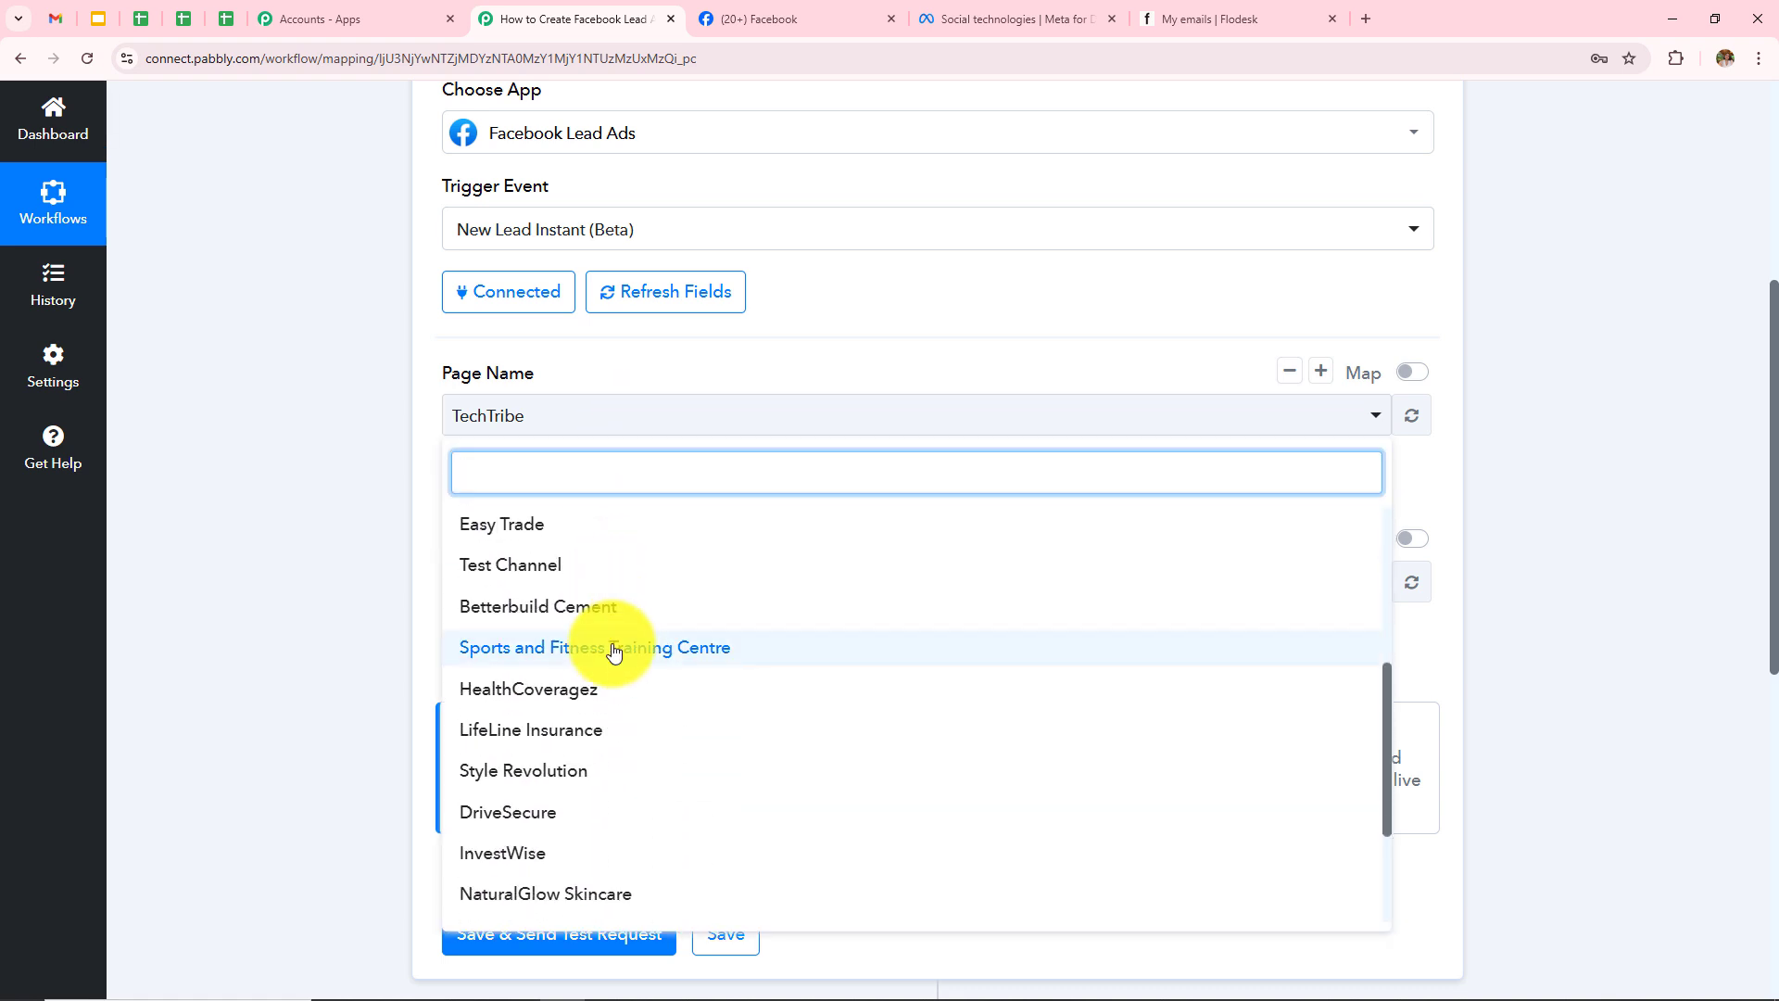
click(614, 648)
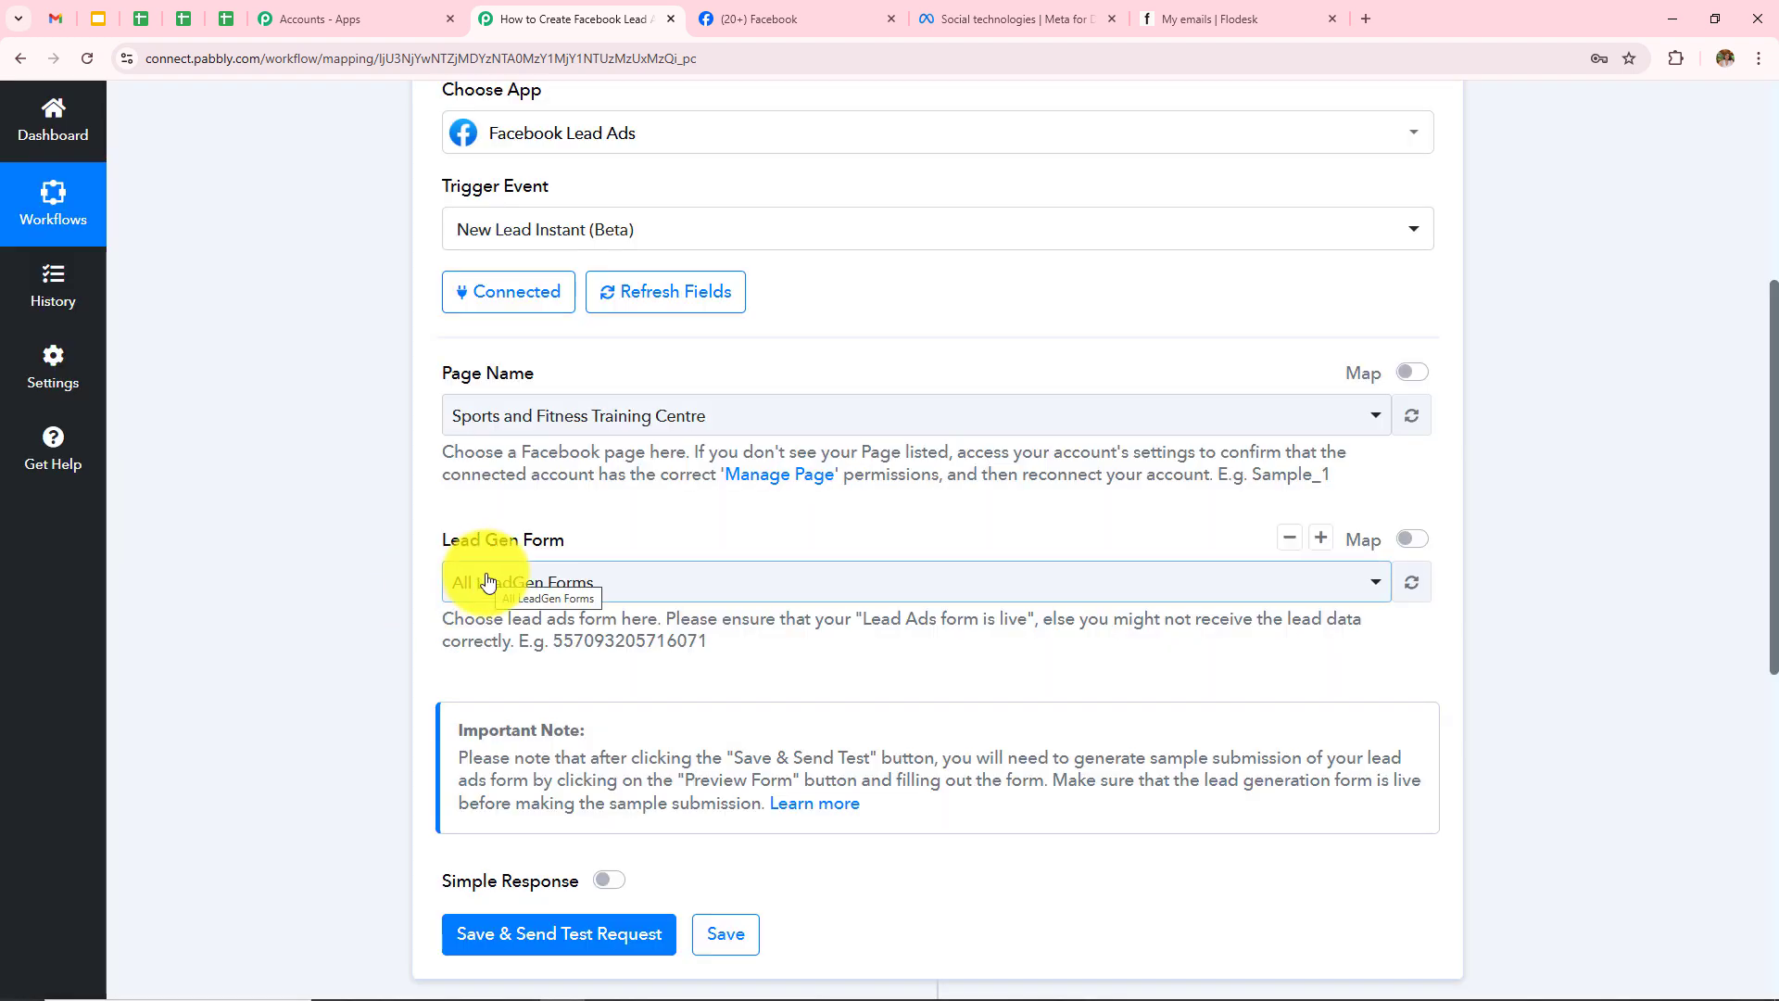
click(488, 581)
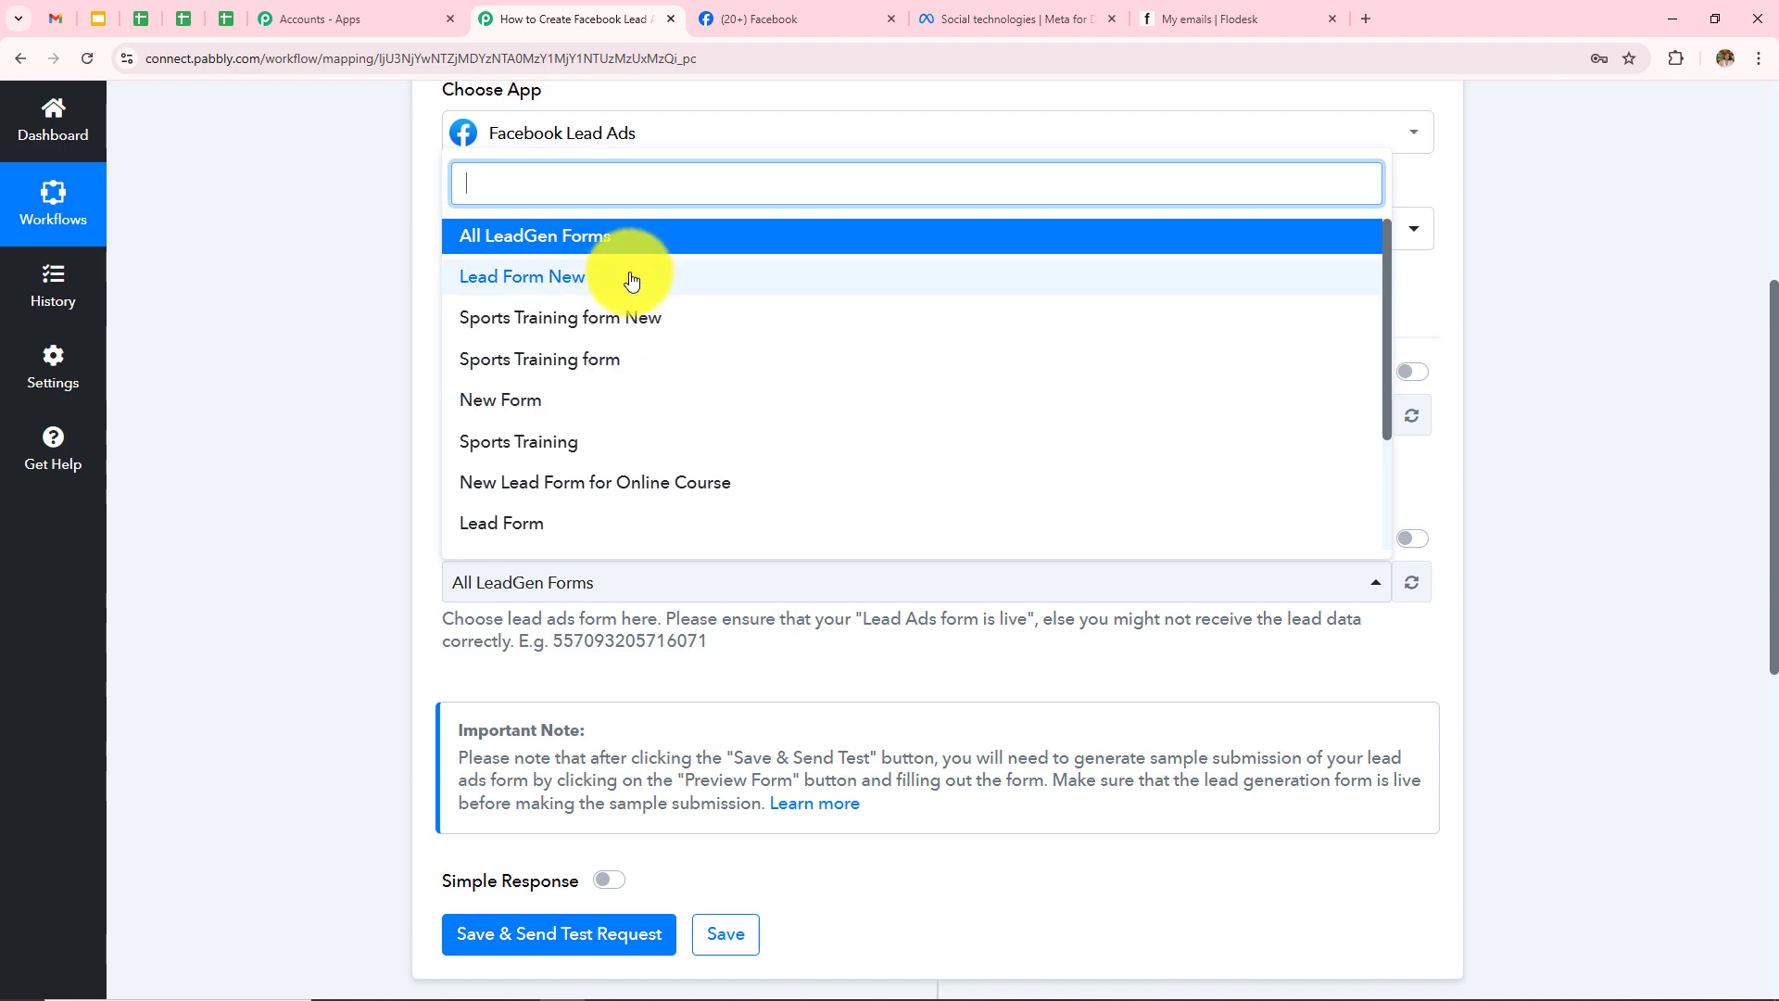
scroll(667, 413, down, 5)
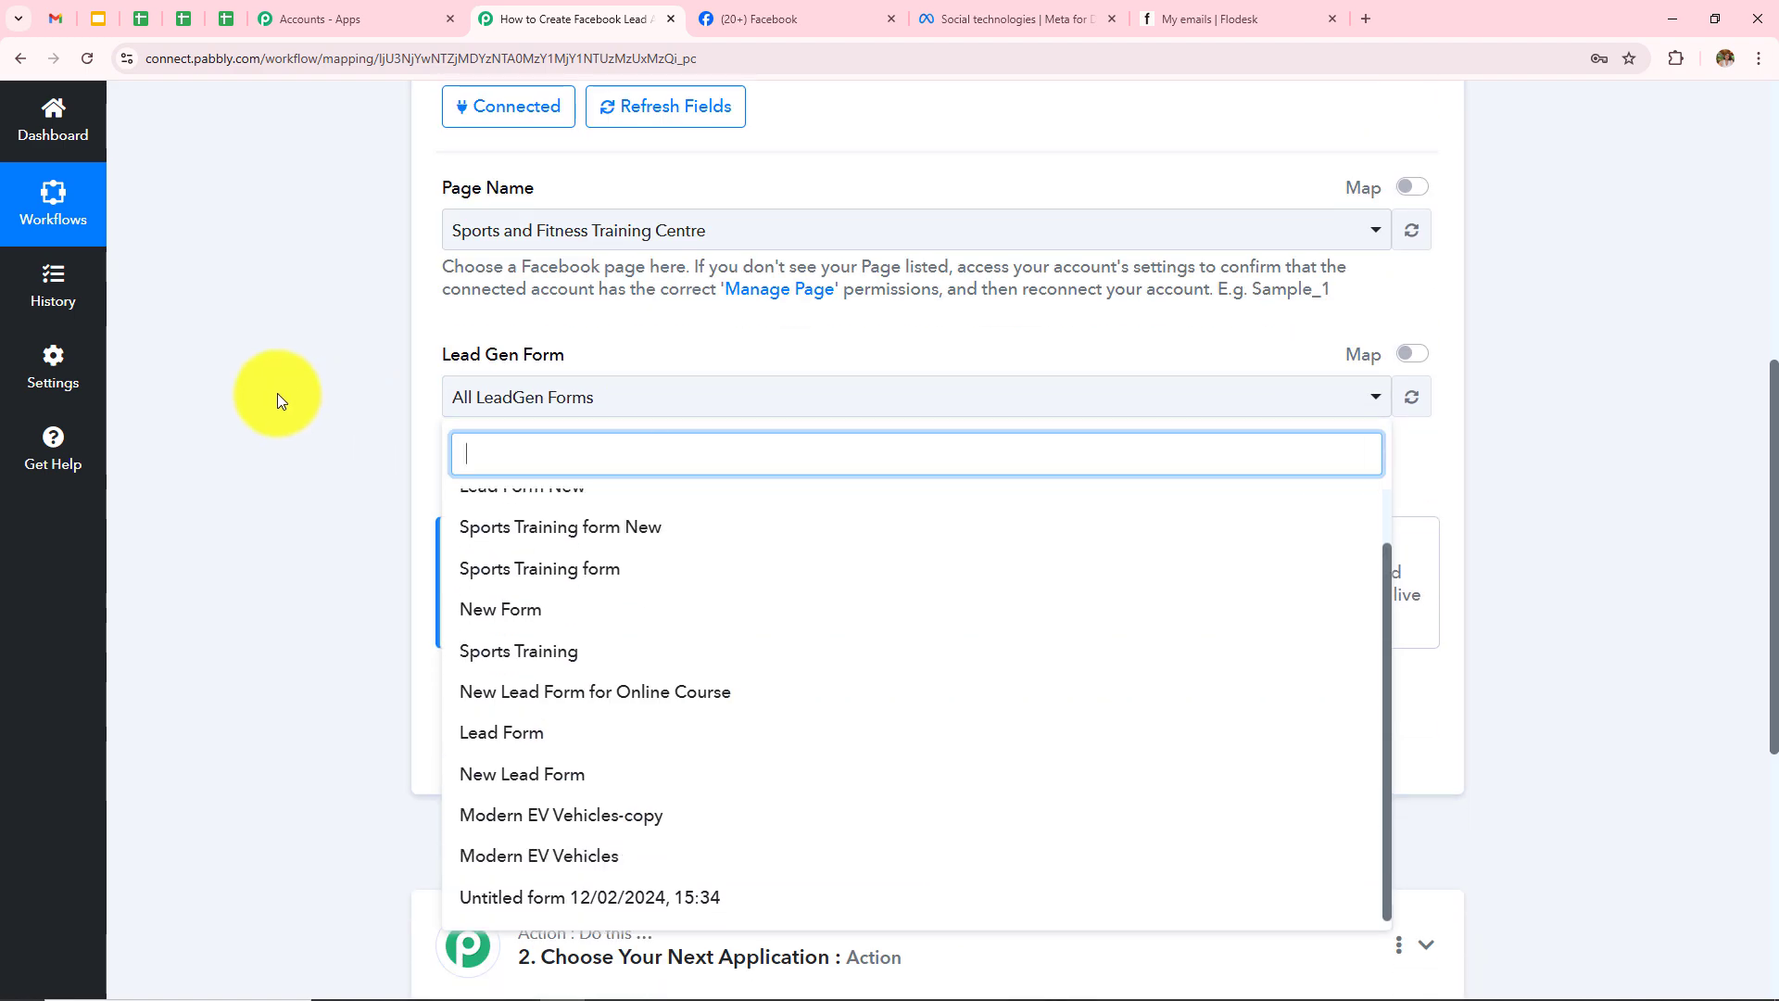
click(276, 393)
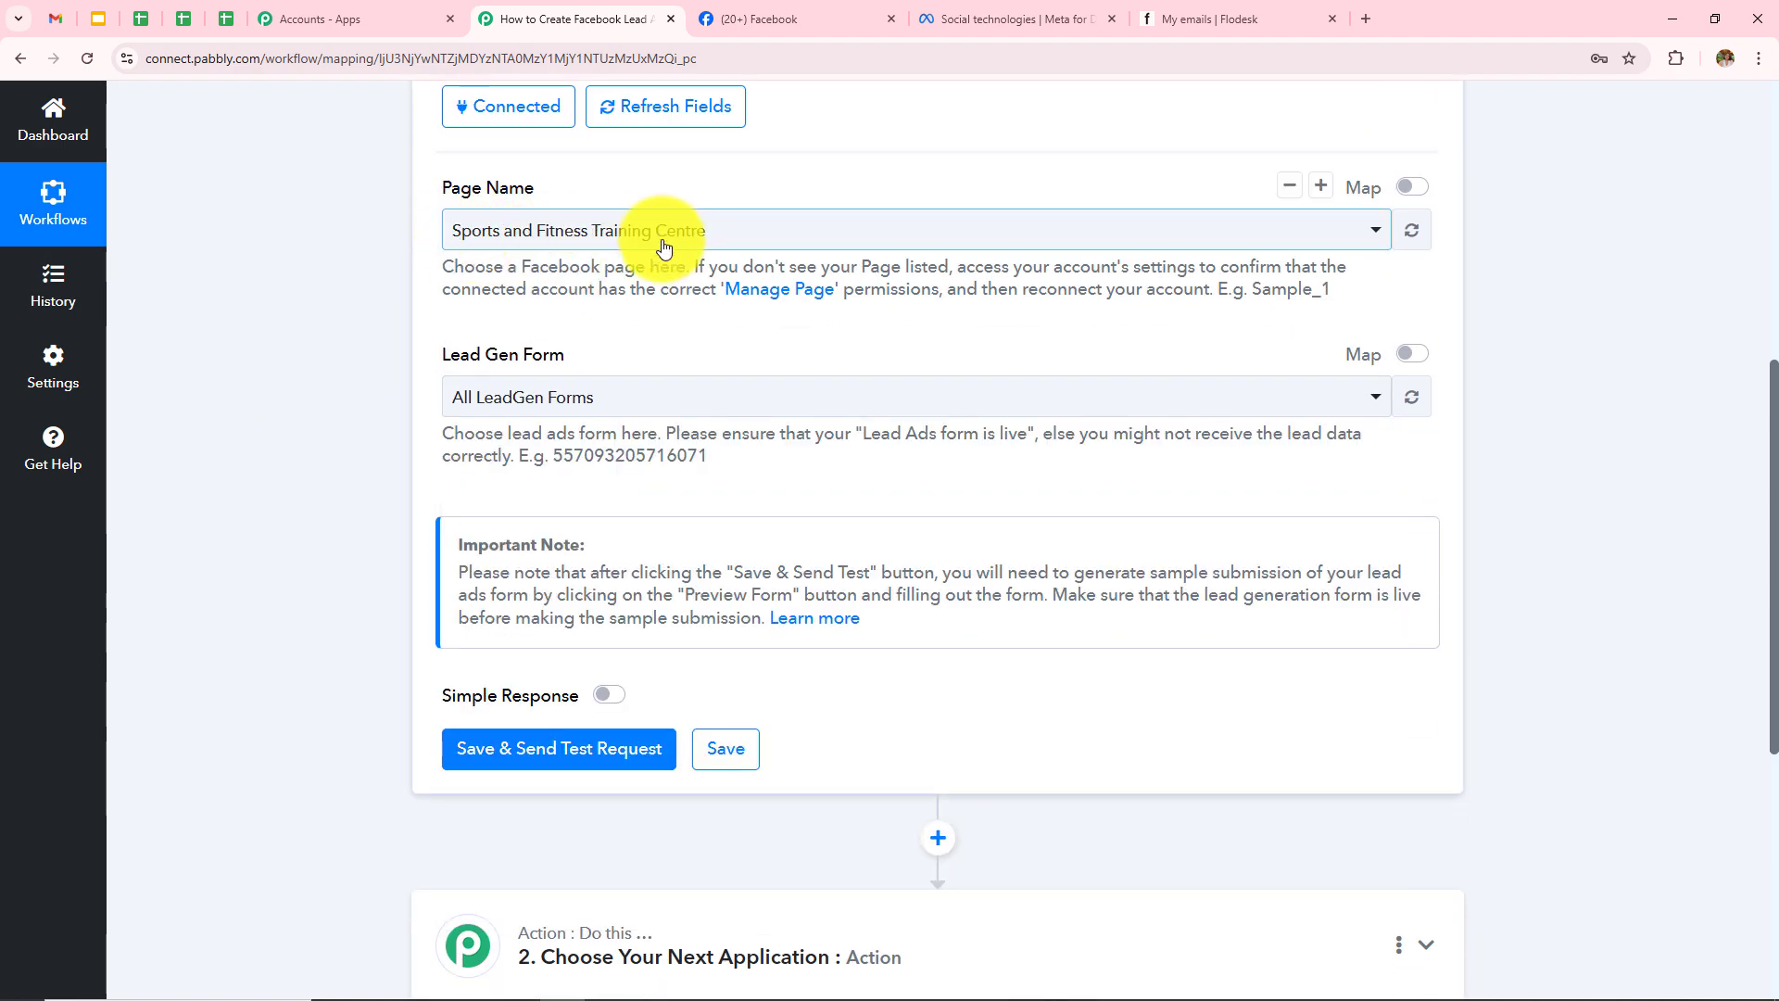
scroll(747, 464, up, 2)
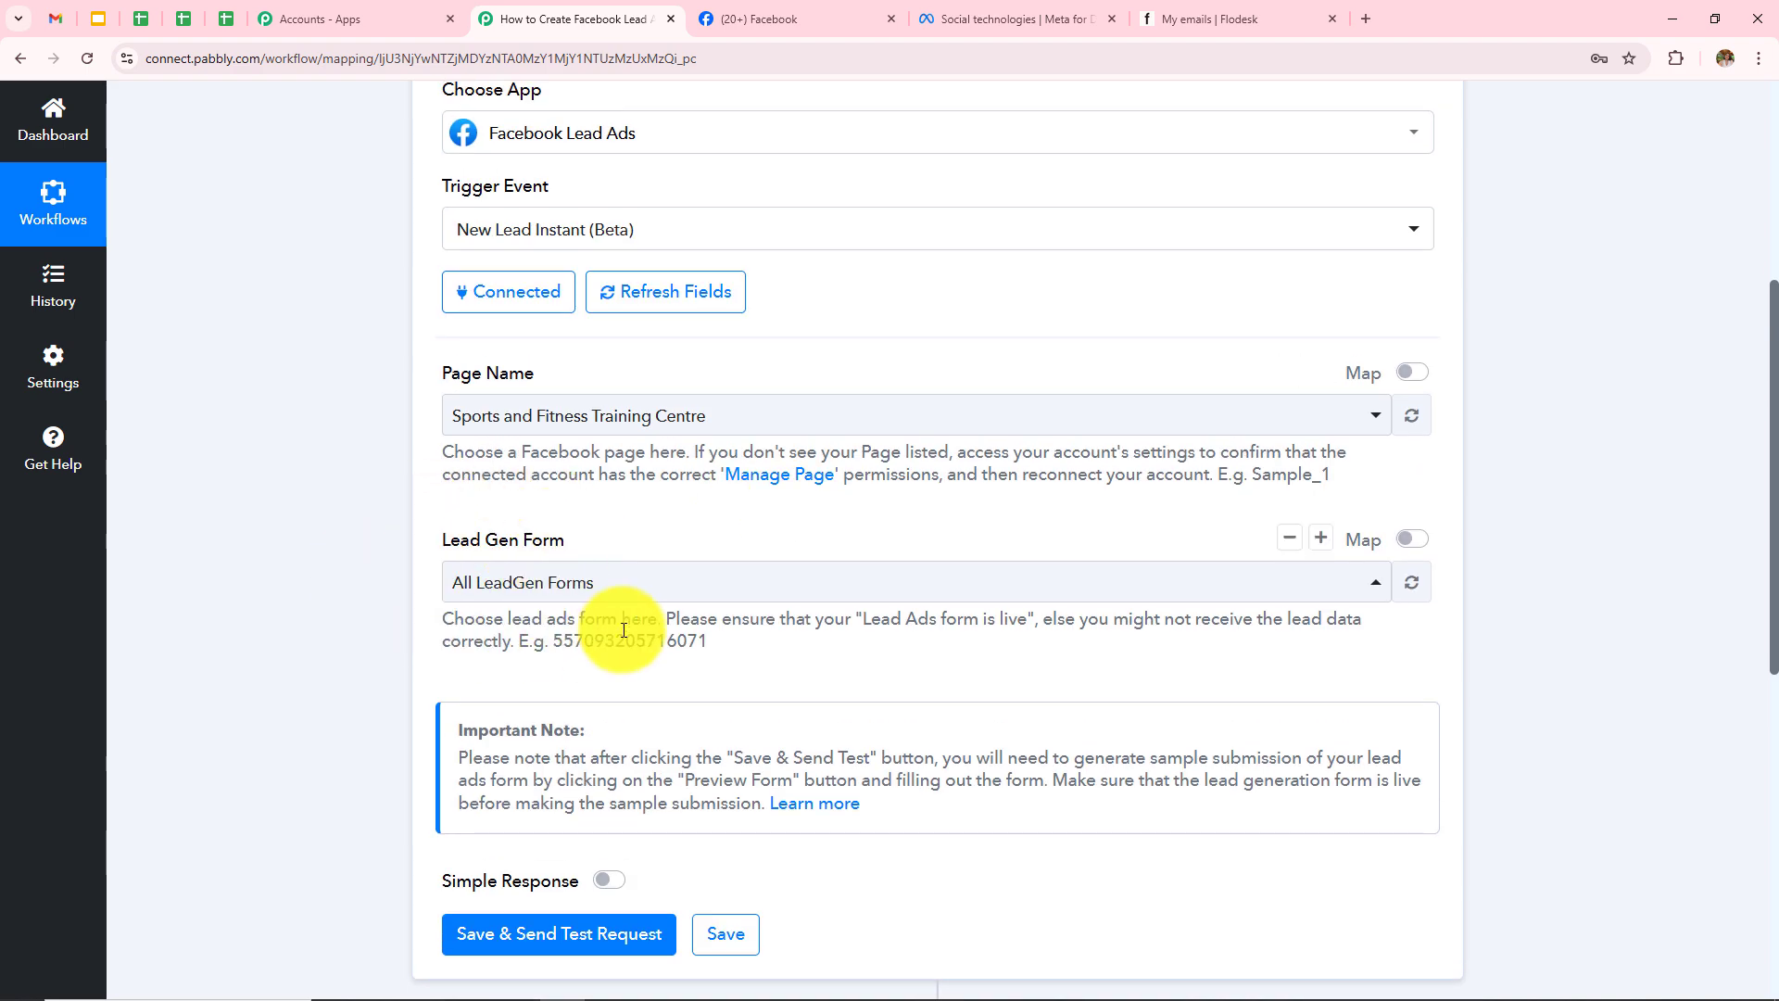
click(943, 15)
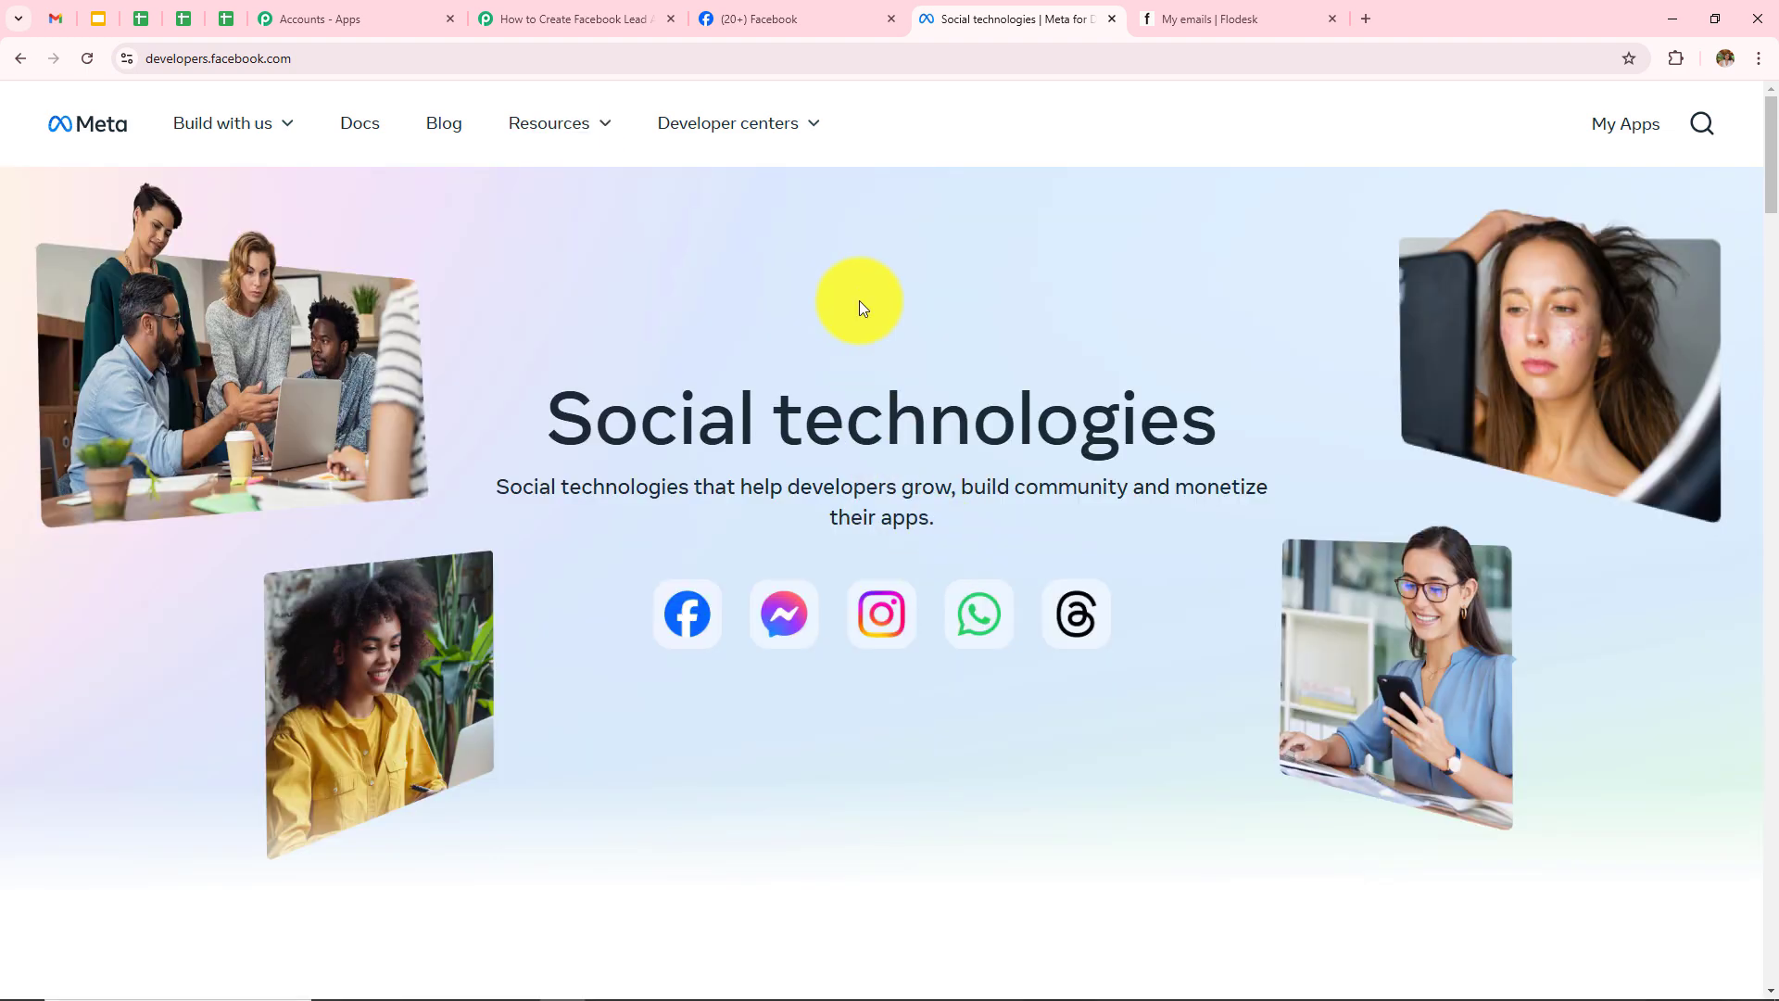
Step: Open the Lead Ads Testing Tool from Meta for Developers' developer tools
mouse_move(547, 136)
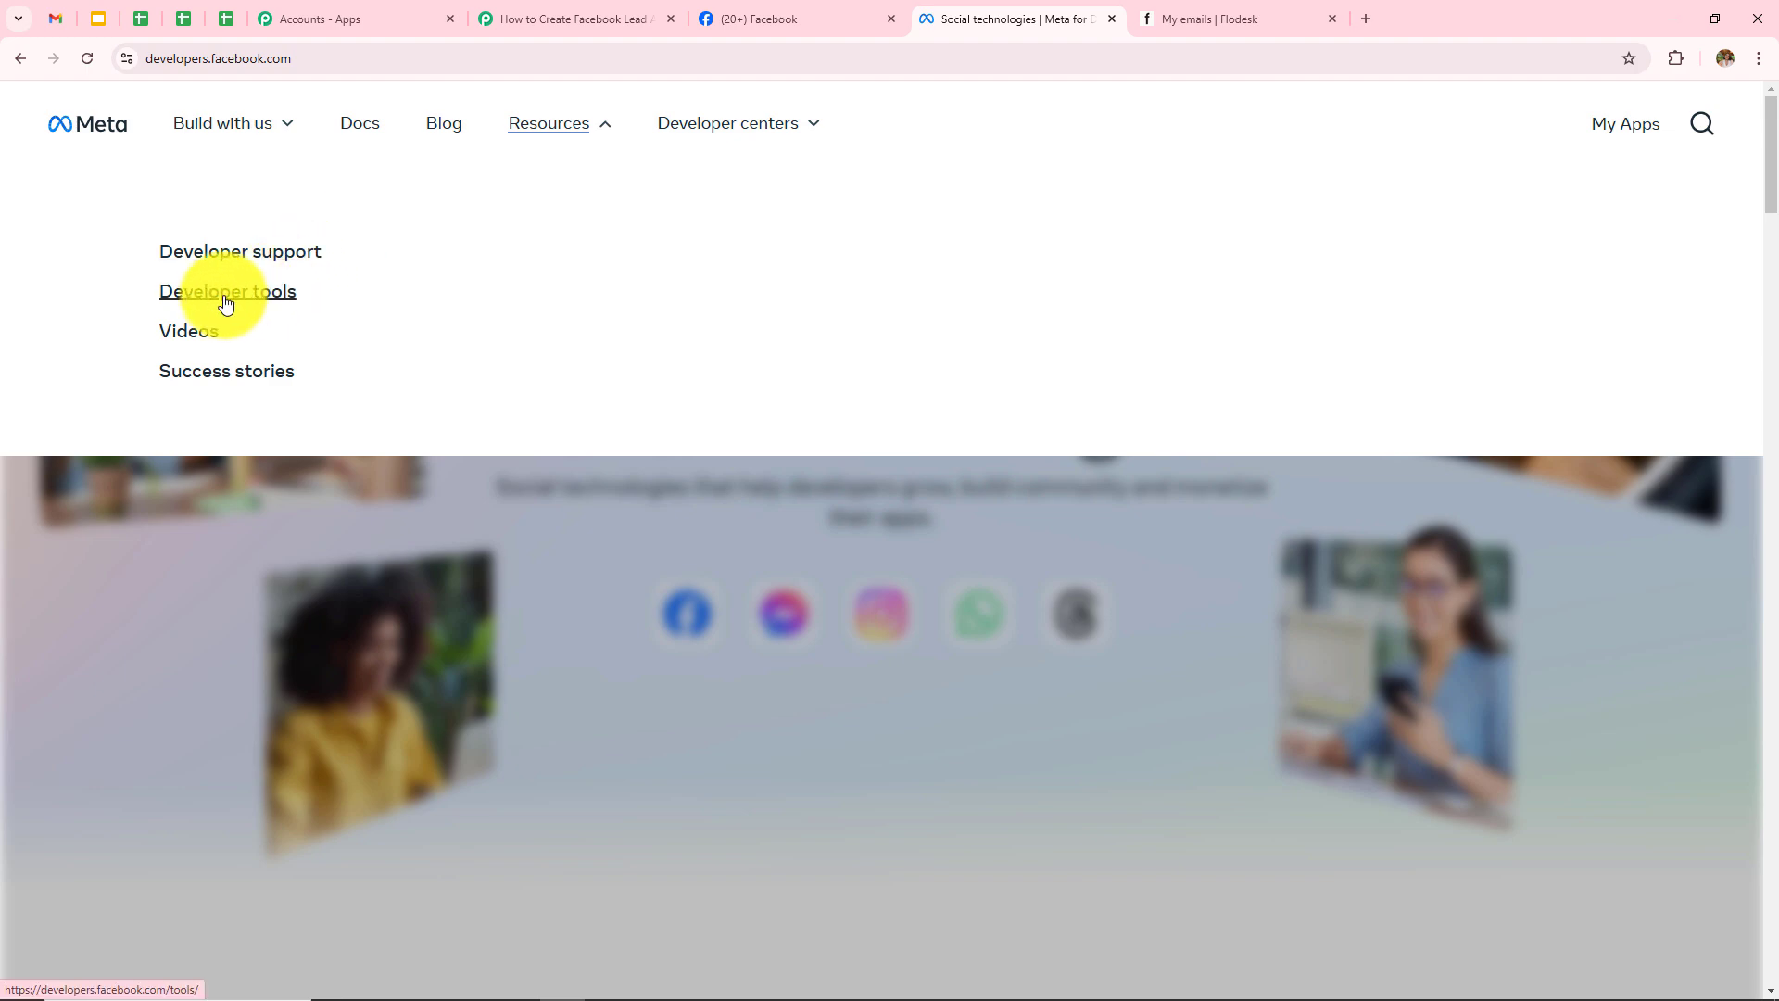
click(225, 298)
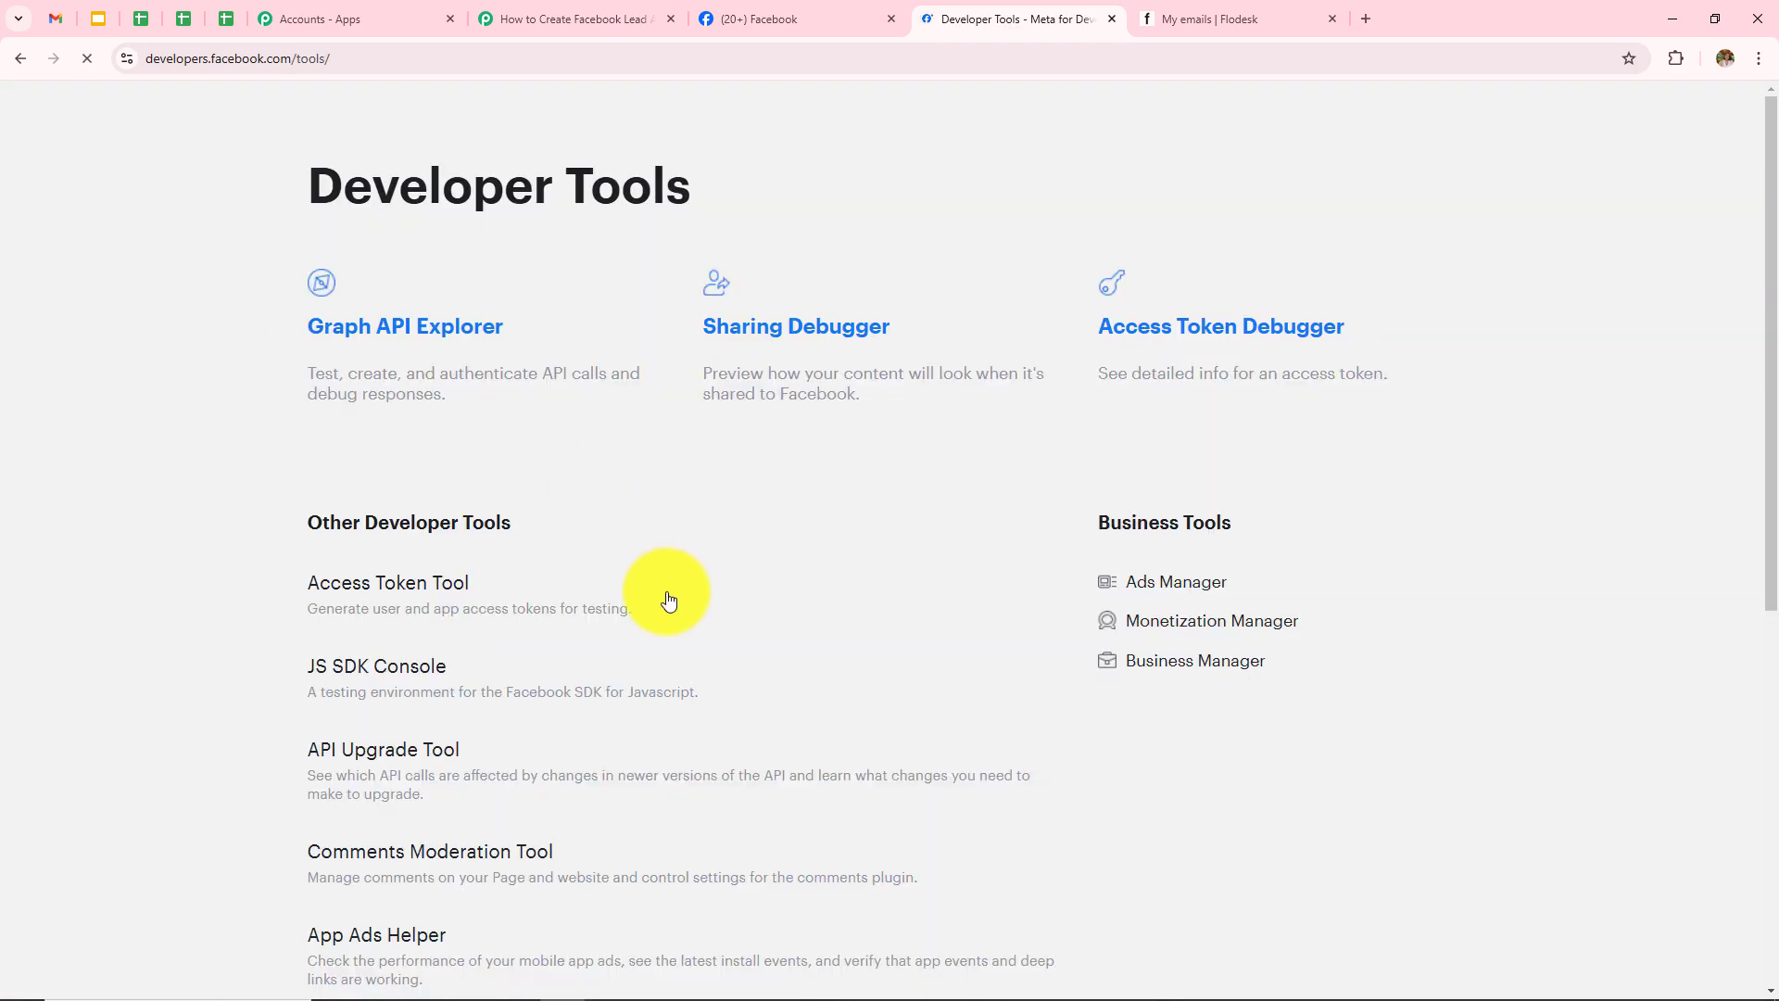
scroll(667, 598, down, 3)
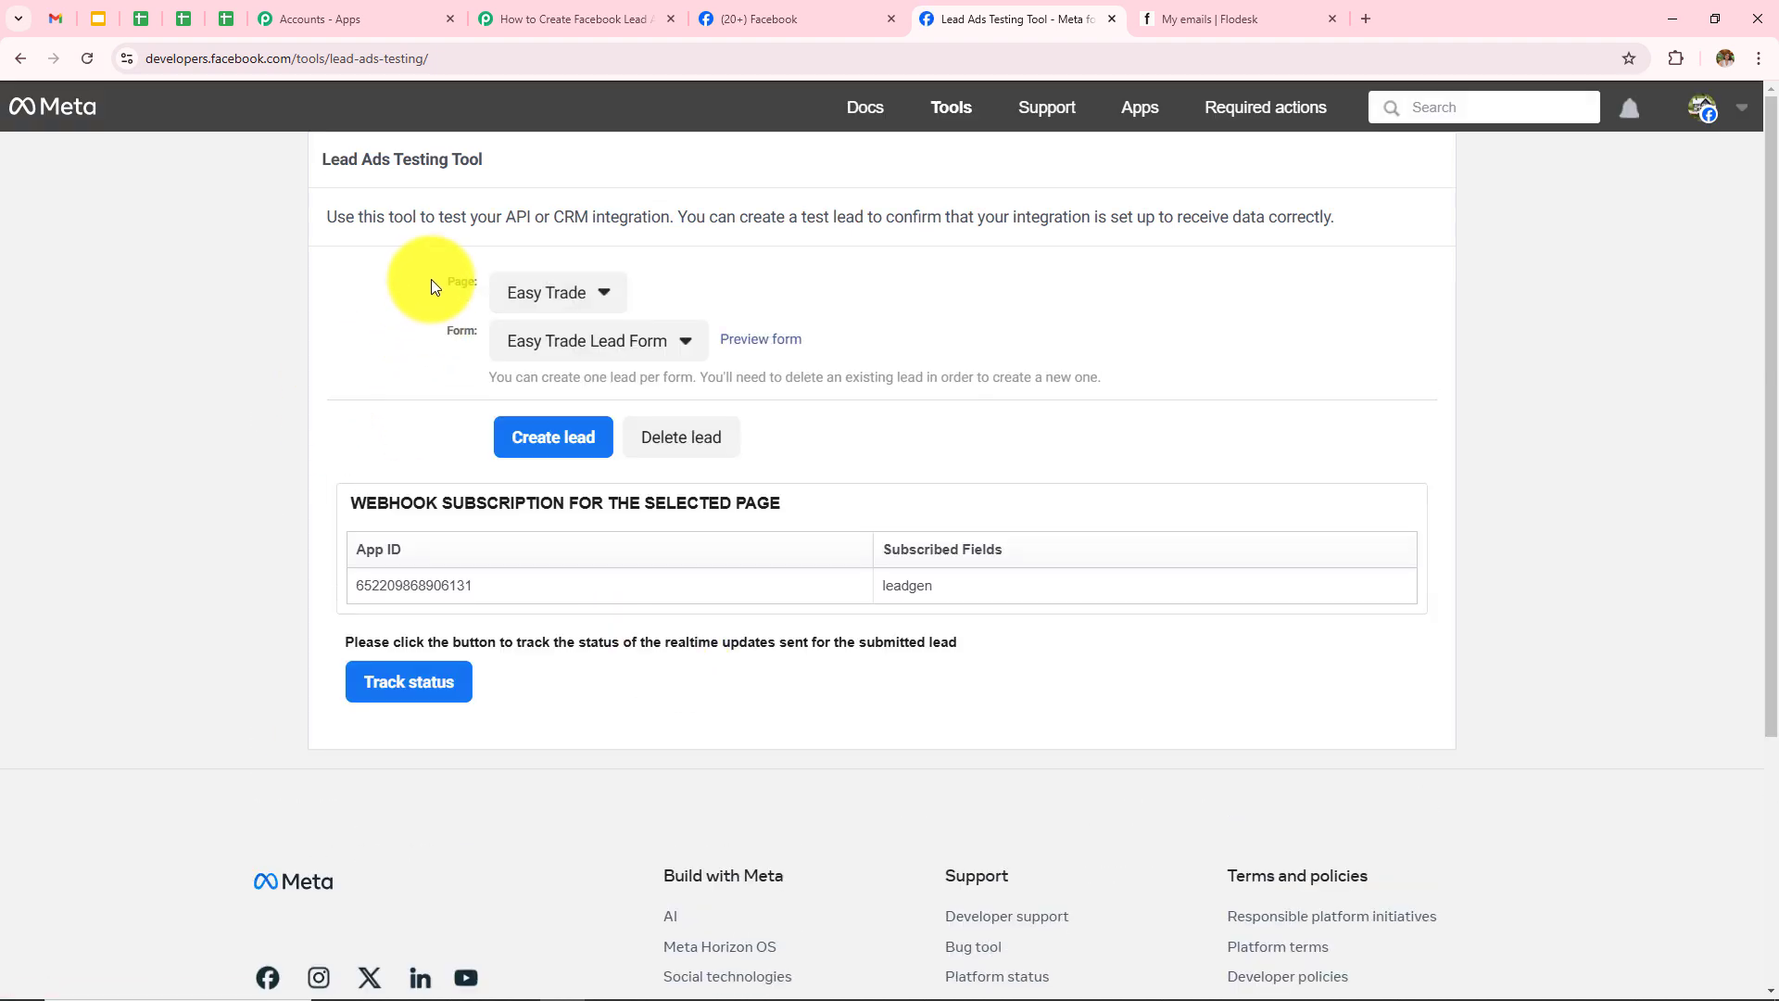
drag(431, 280, 600, 280)
drag(431, 335, 503, 337)
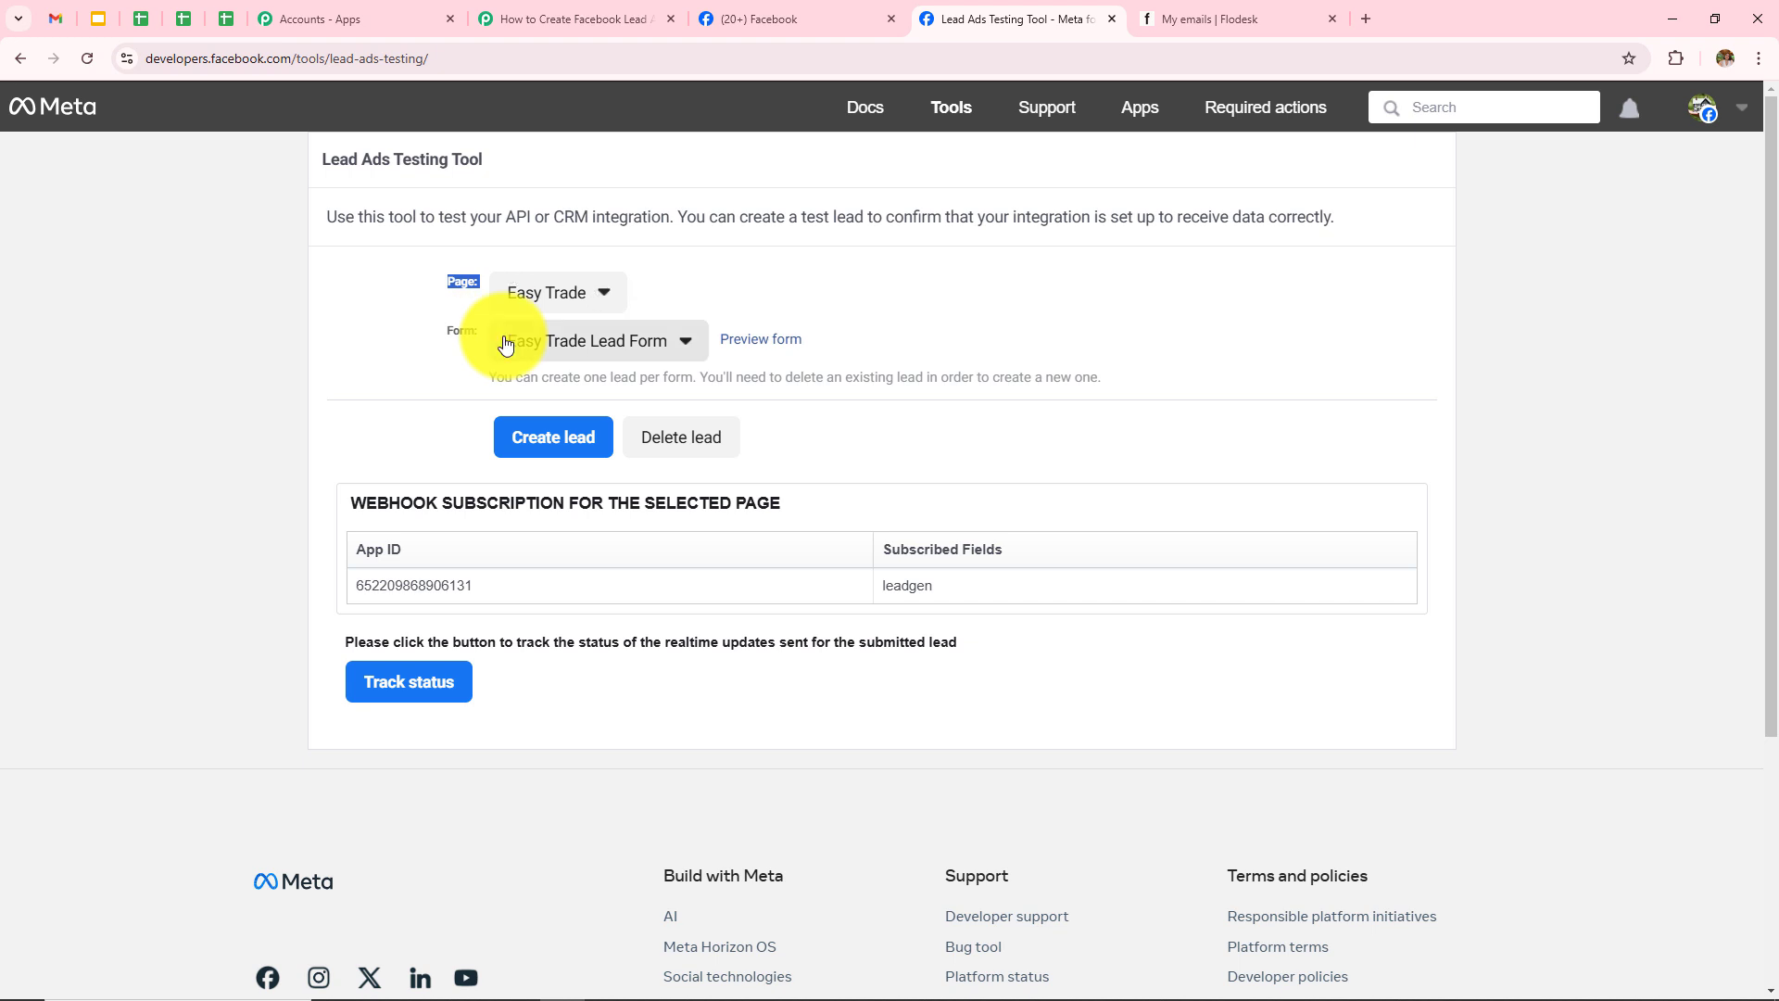
Step: Choose Sports and Fitness Training Centre and the Sports Training form for the test lead
click(519, 291)
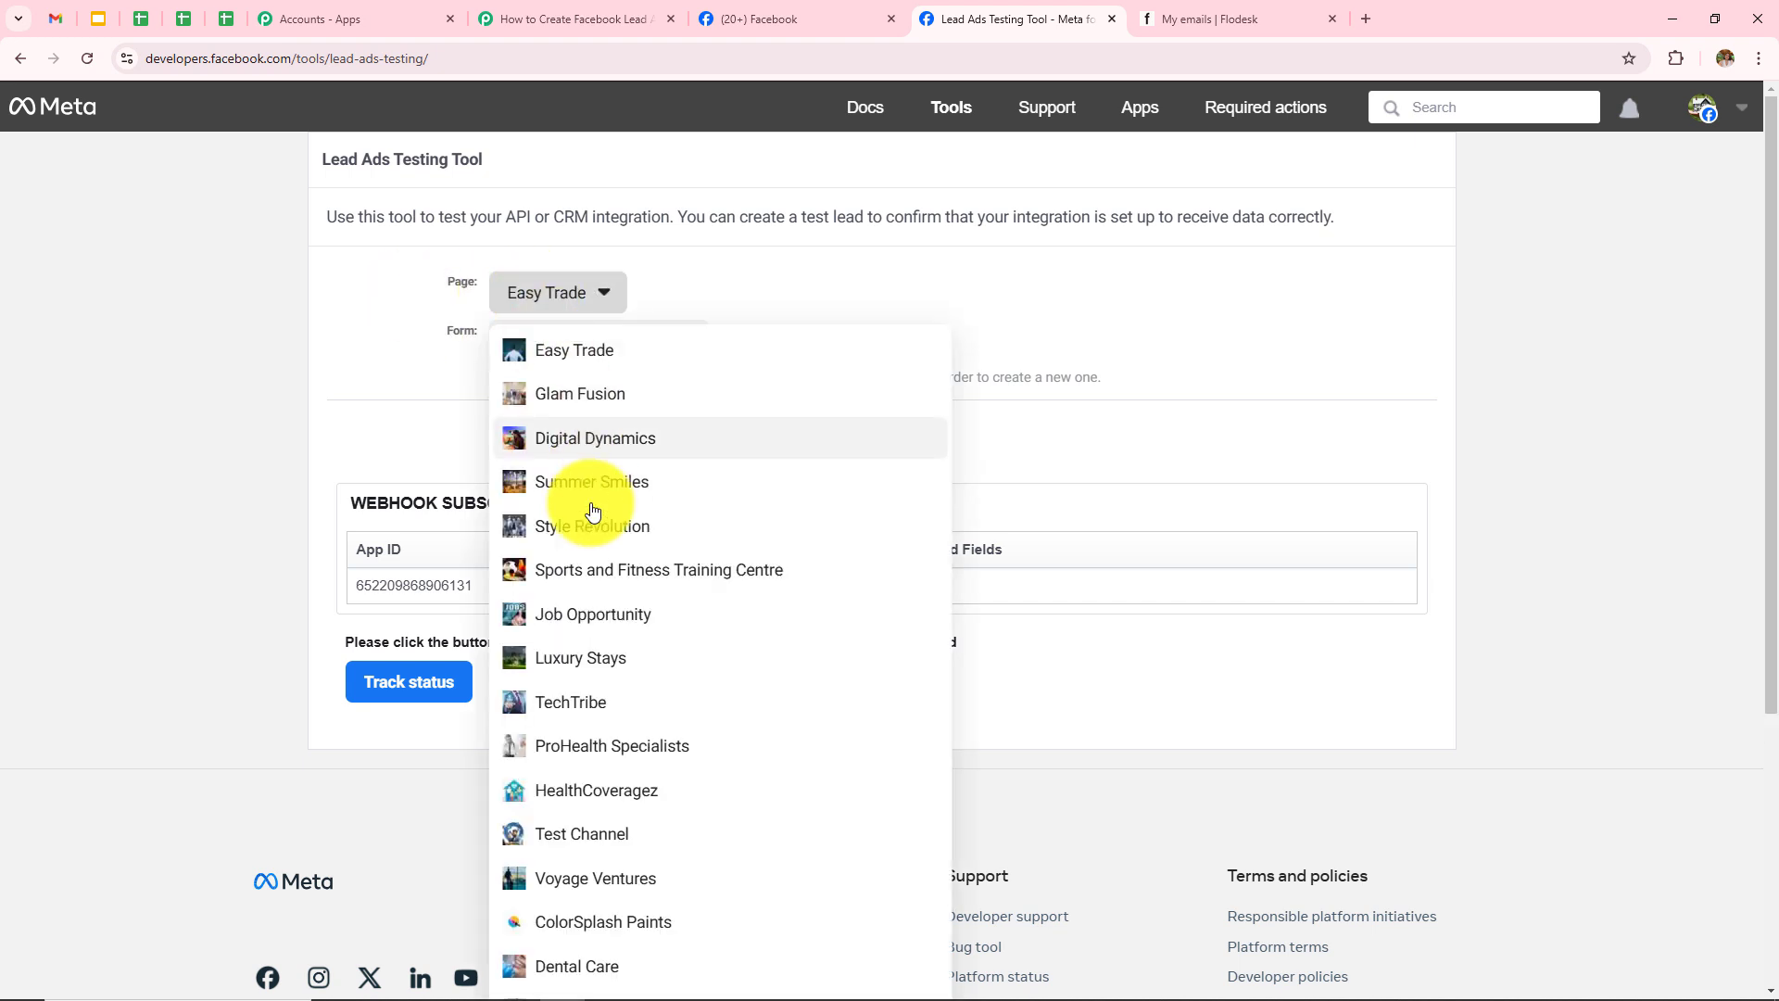
scroll(596, 624, down, 1)
click(622, 479)
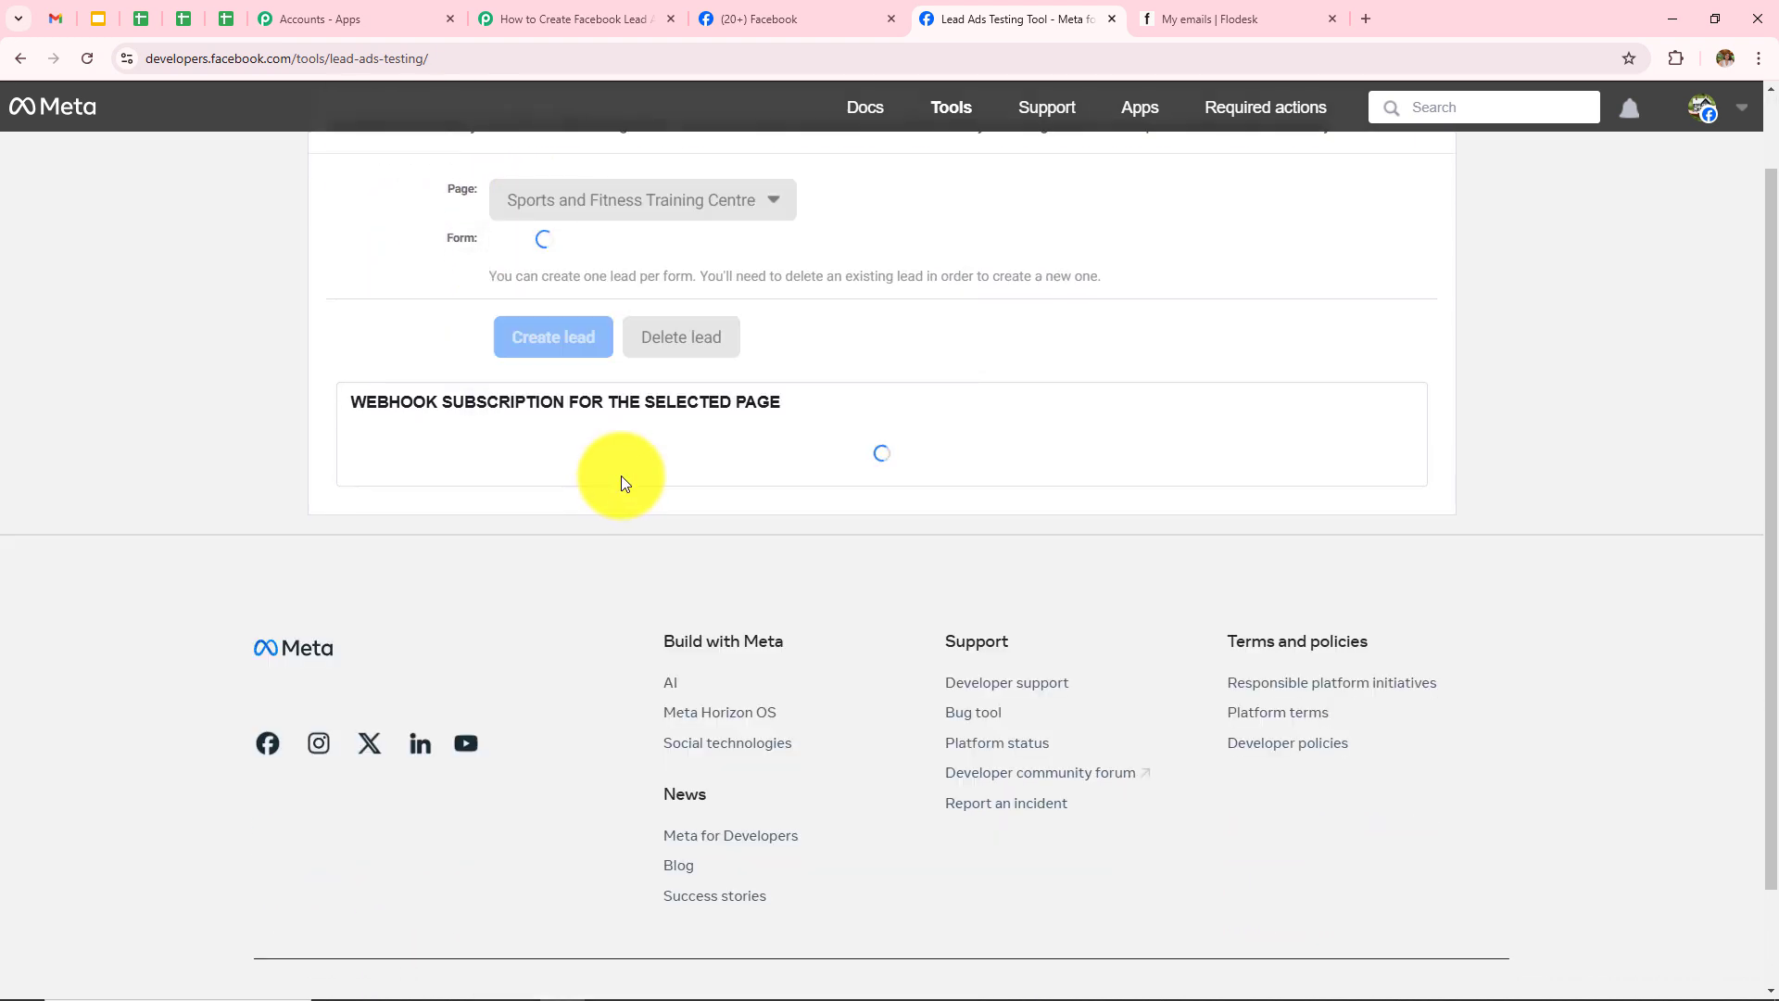
scroll(623, 519, up, 1)
click(580, 361)
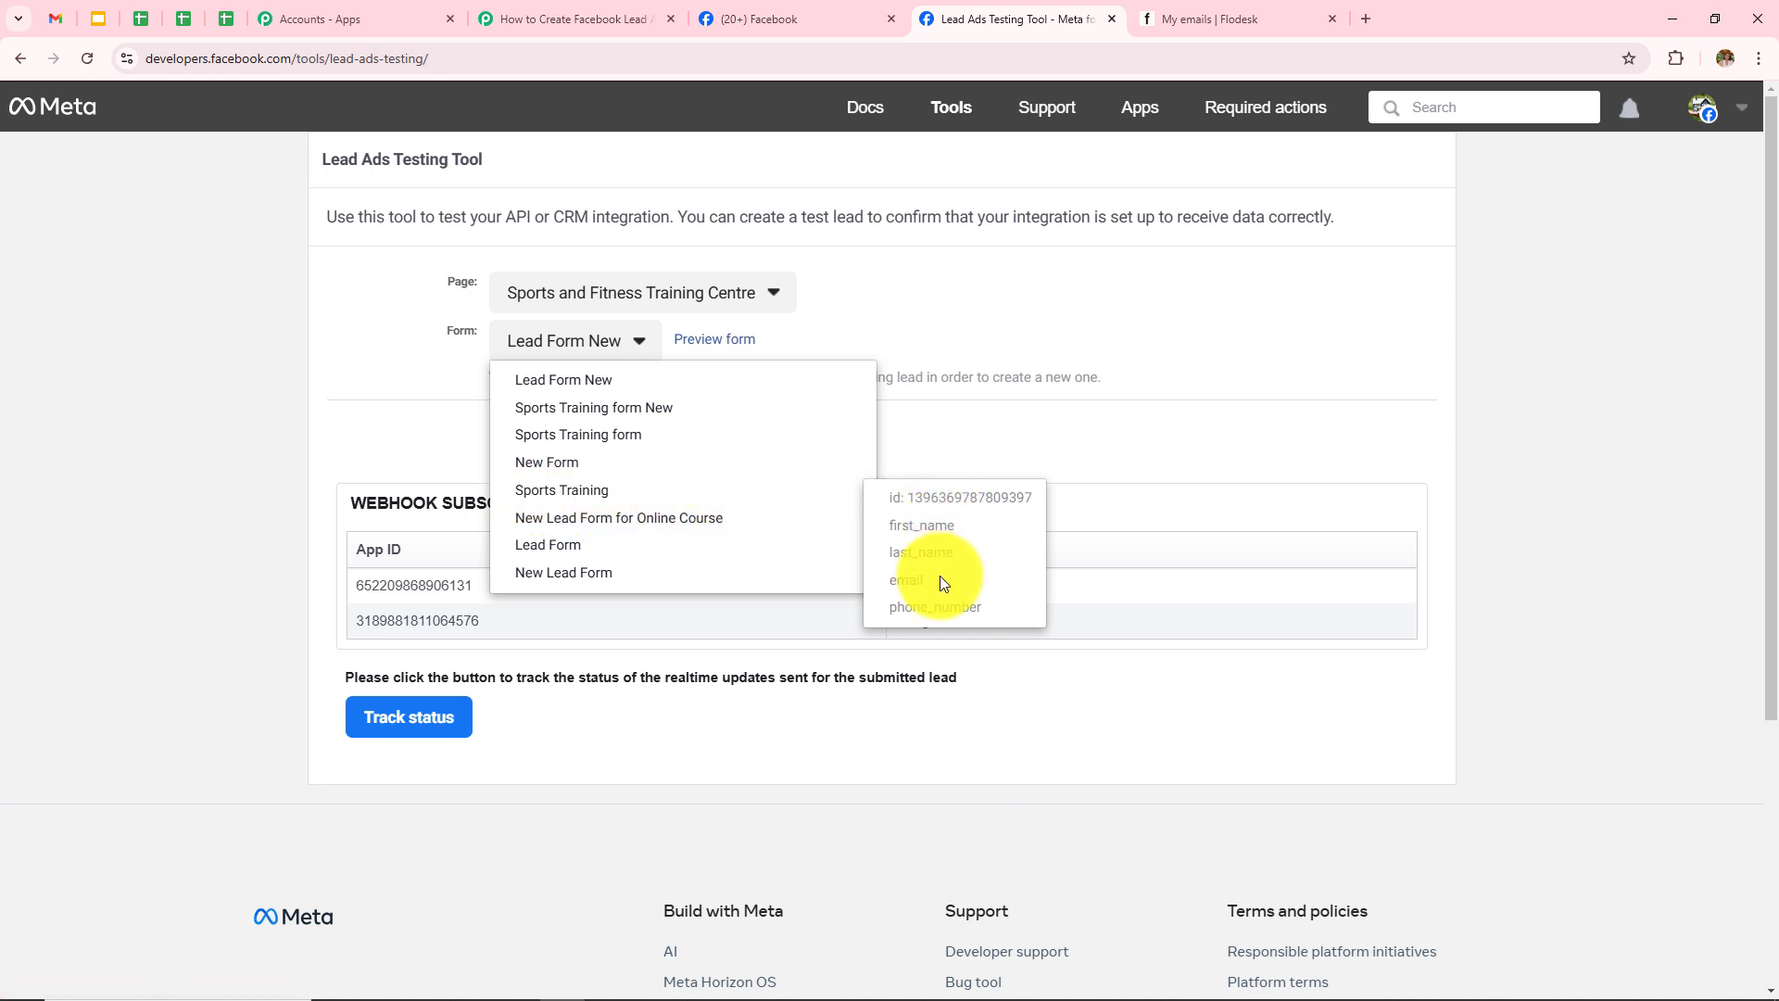
click(533, 491)
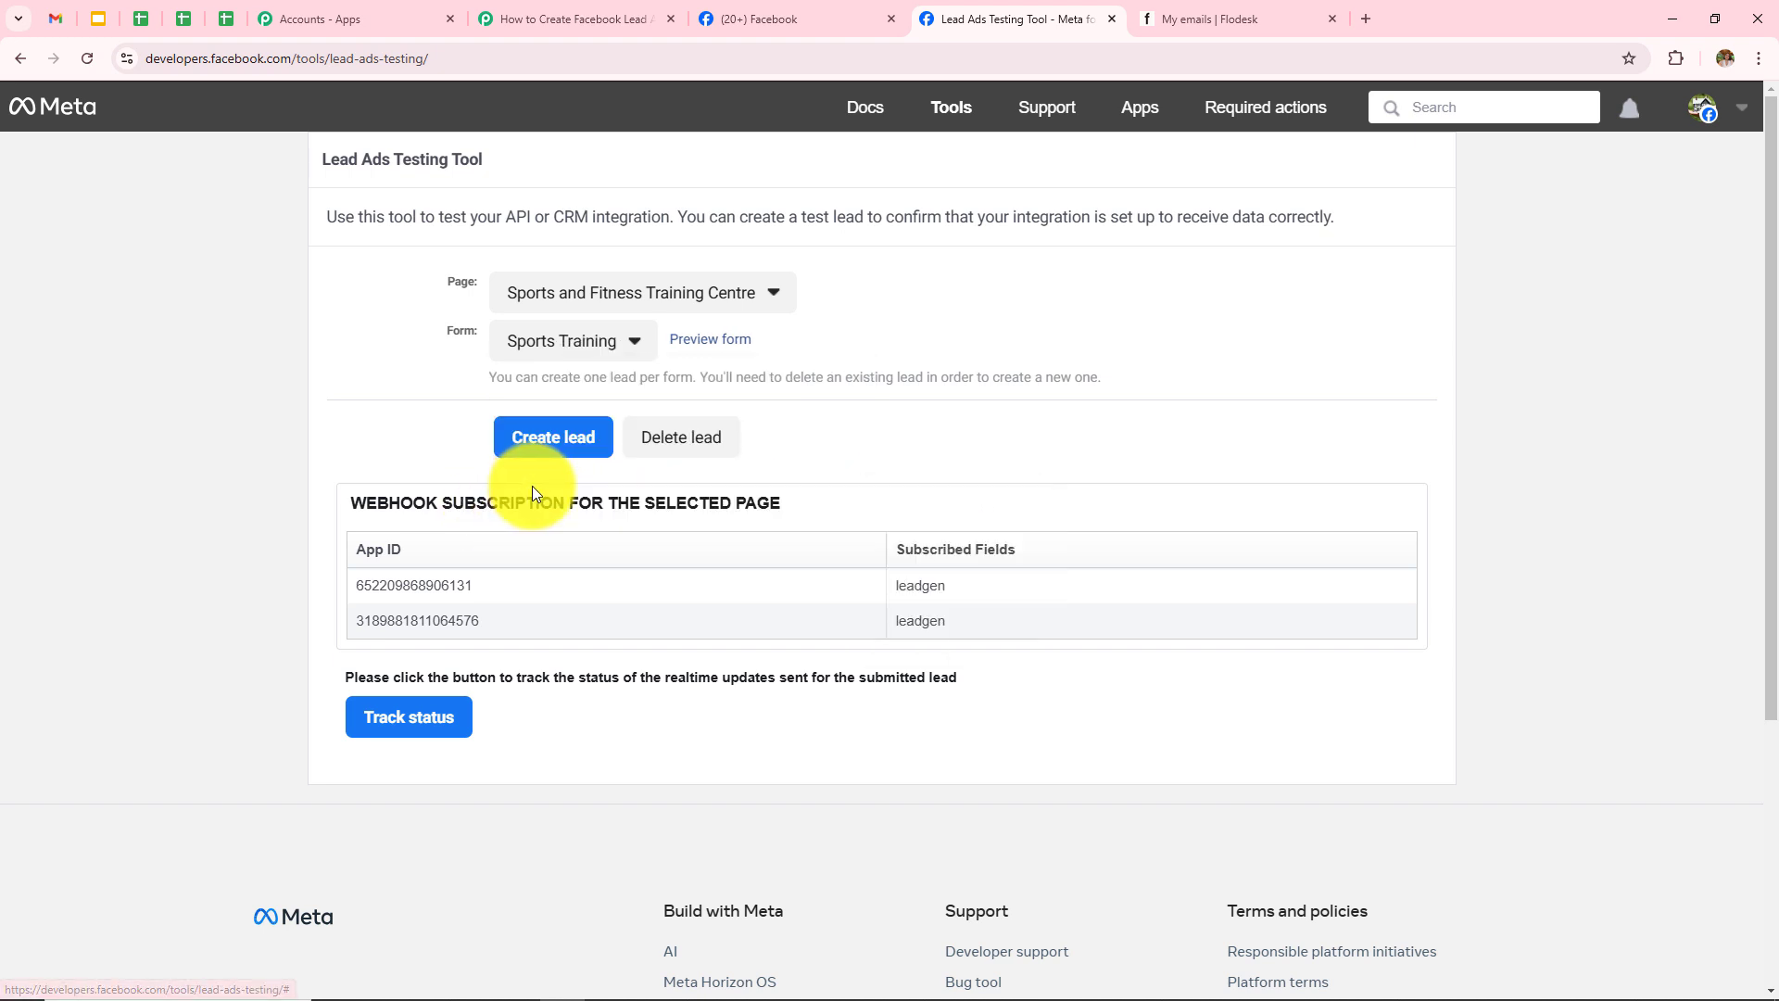
click(570, 16)
Step: Set the trigger's Lead Gen Form to Sports Training and review the test-record note awaiting the webhook
click(594, 582)
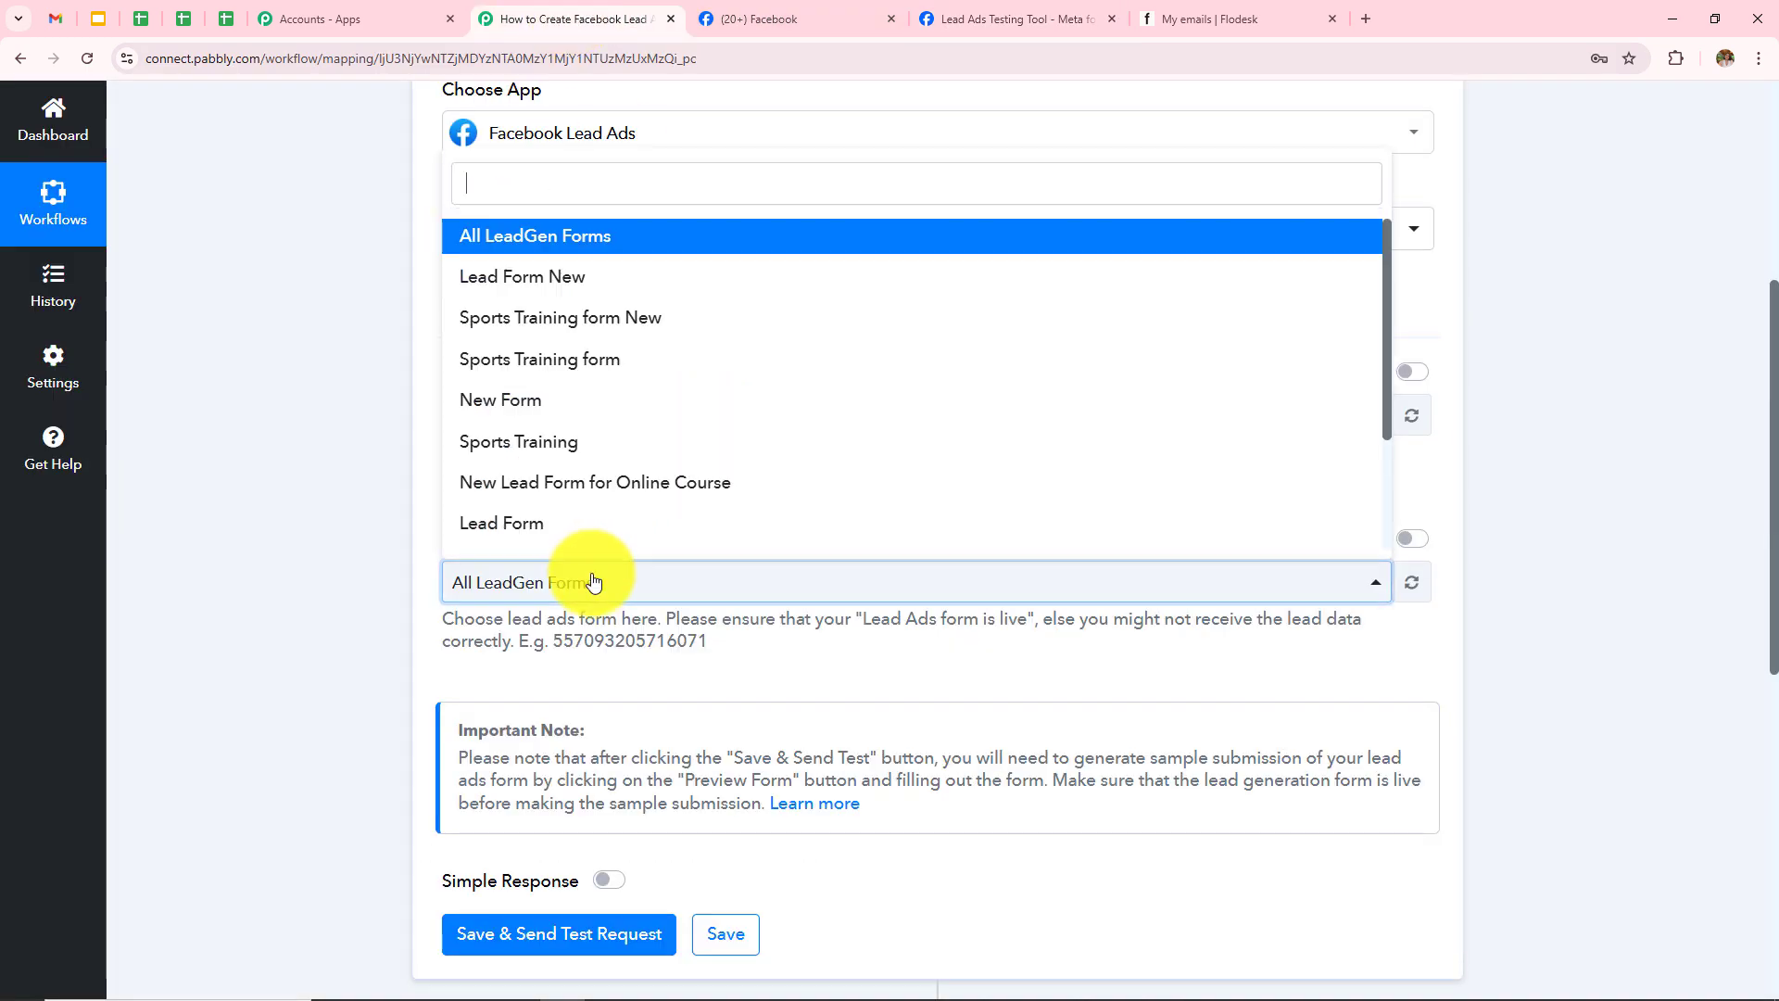
click(619, 451)
scroll(727, 631, down, 2)
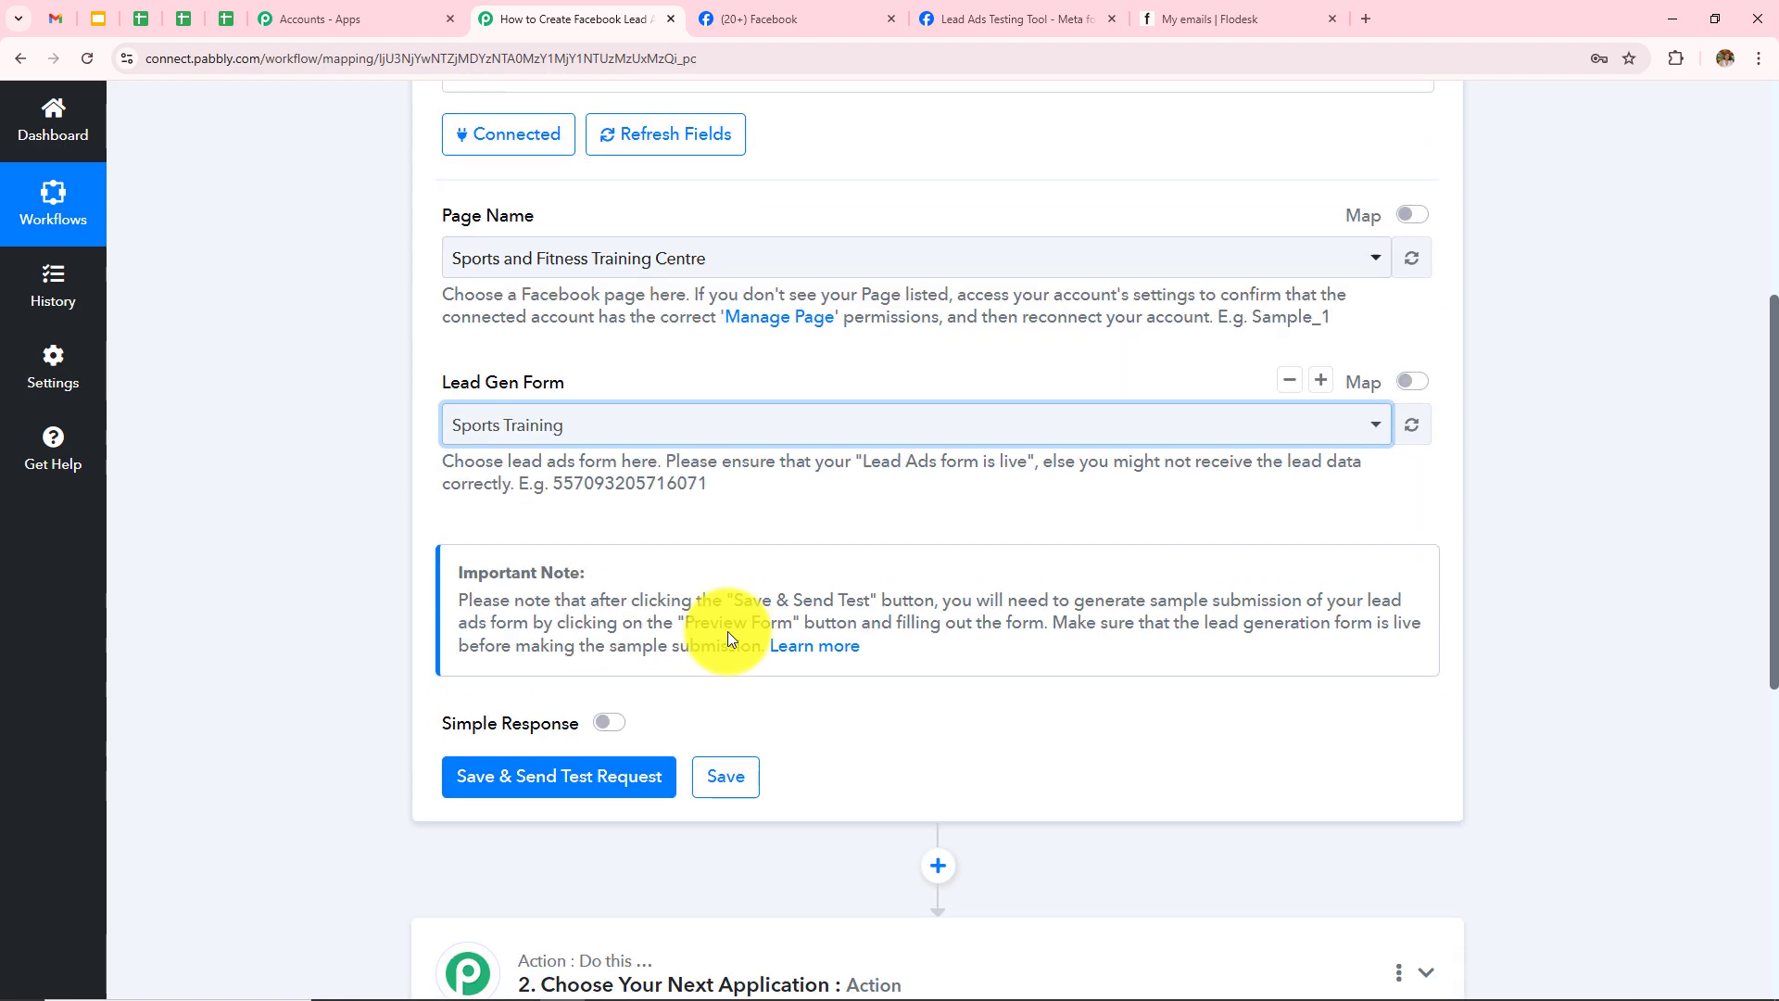
scroll(727, 631, down, 2)
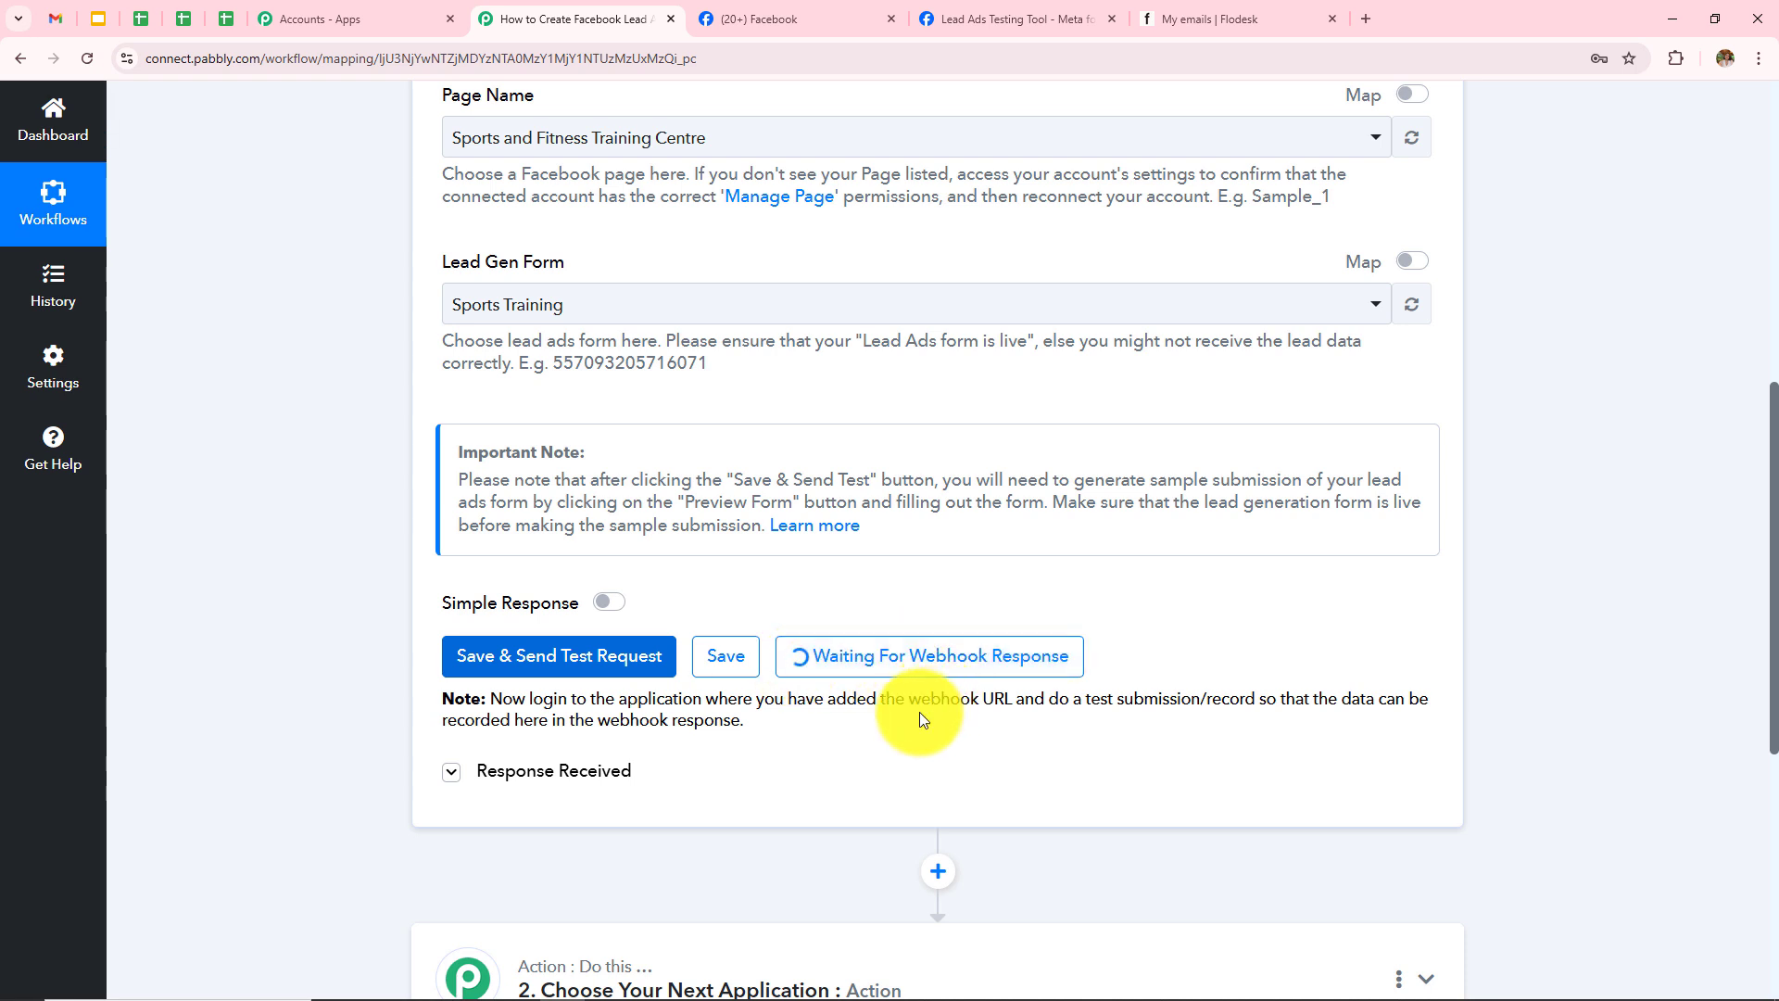
drag(491, 700, 765, 737)
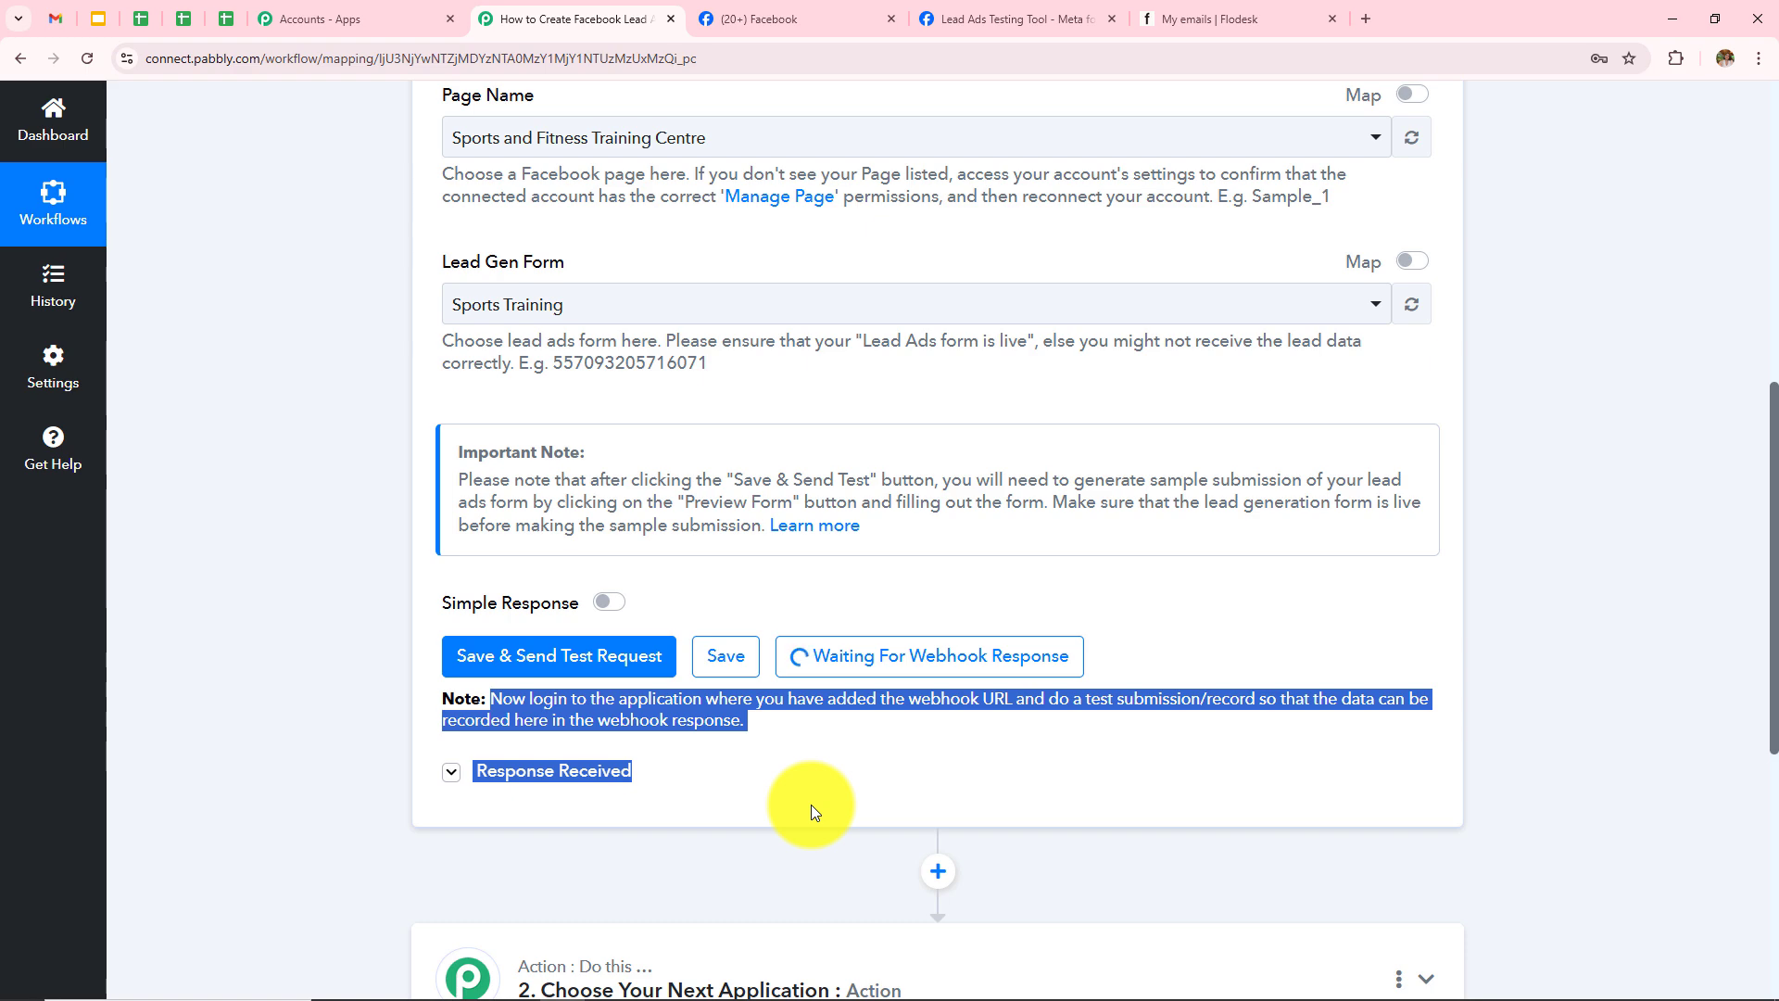
click(981, 28)
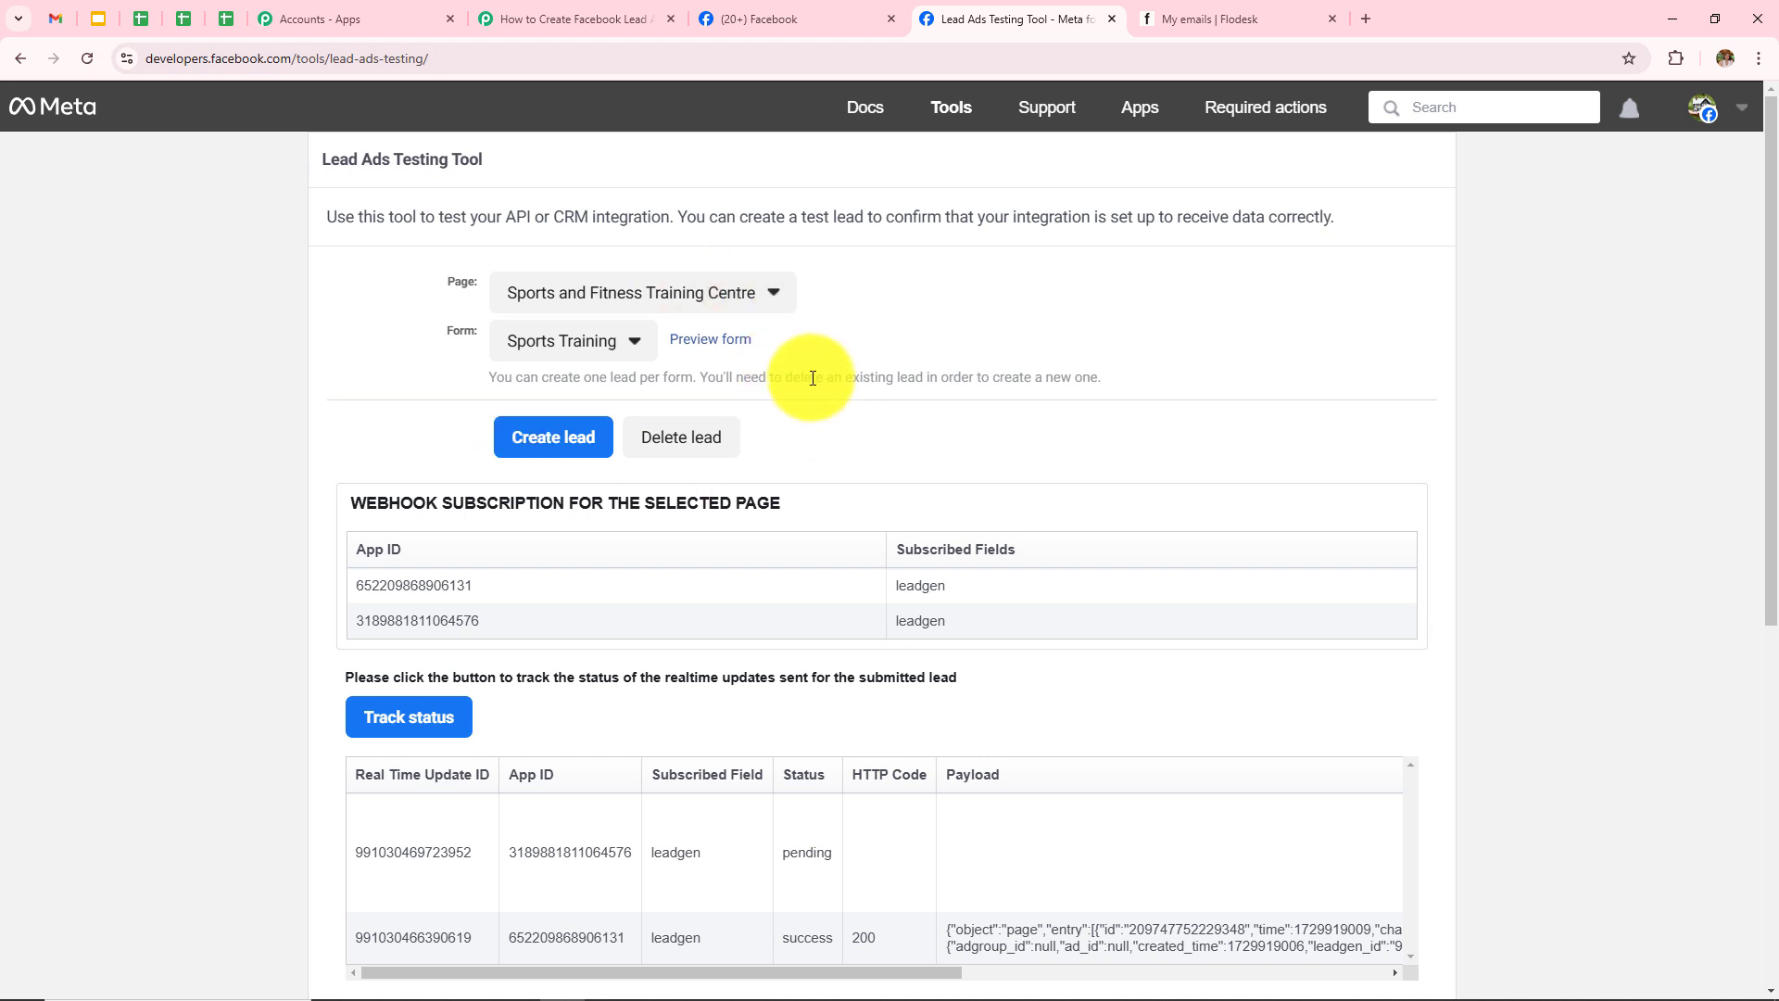
Step: Delete the old test lead, reload, then select Sports and Fitness Training Centre and the Sports Training form
click(697, 443)
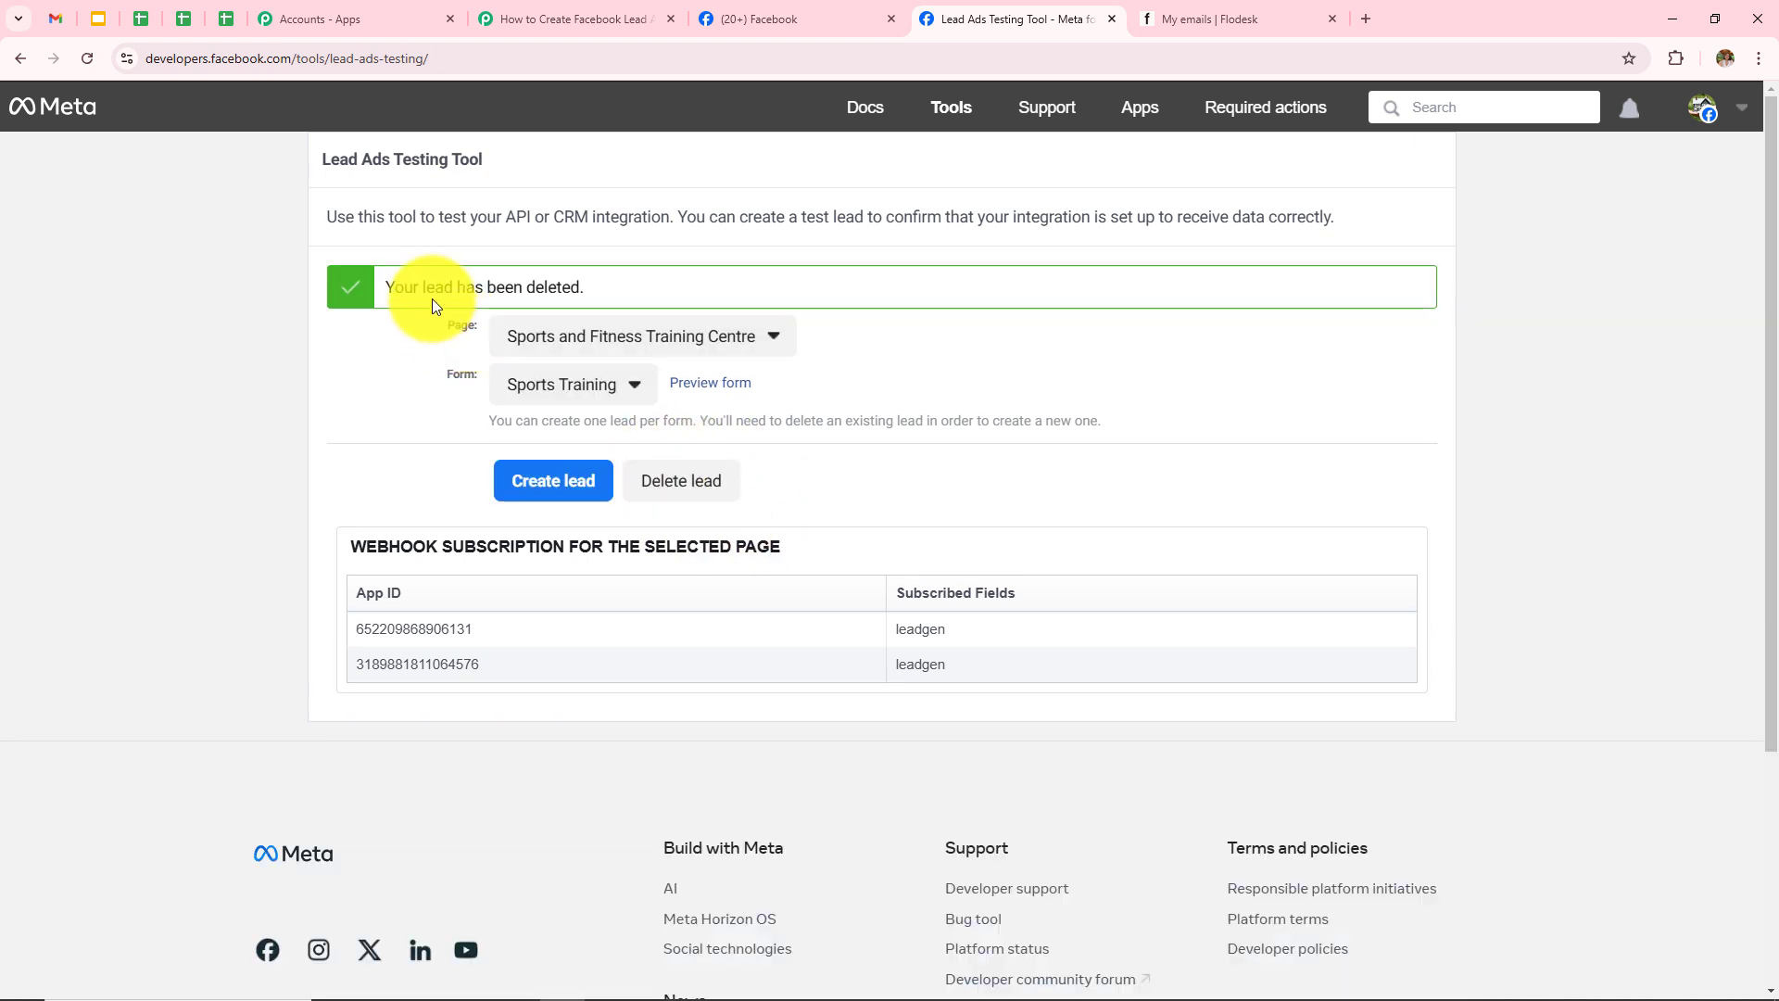
click(76, 59)
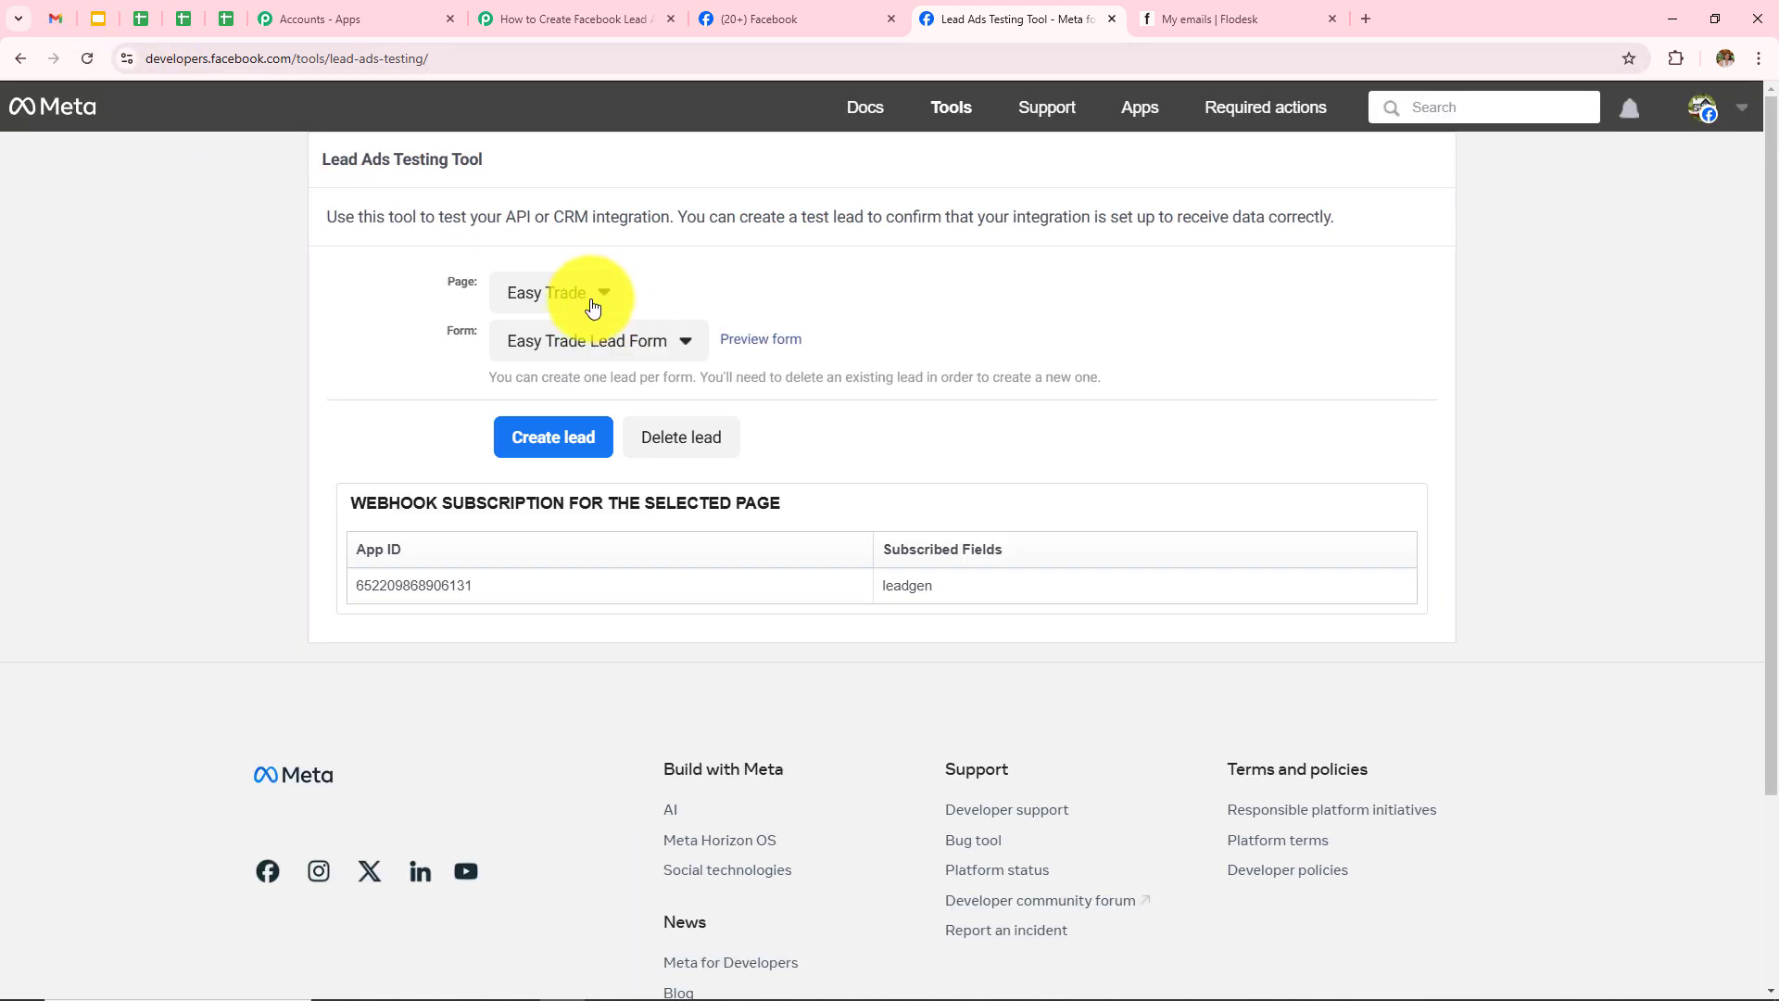
click(582, 299)
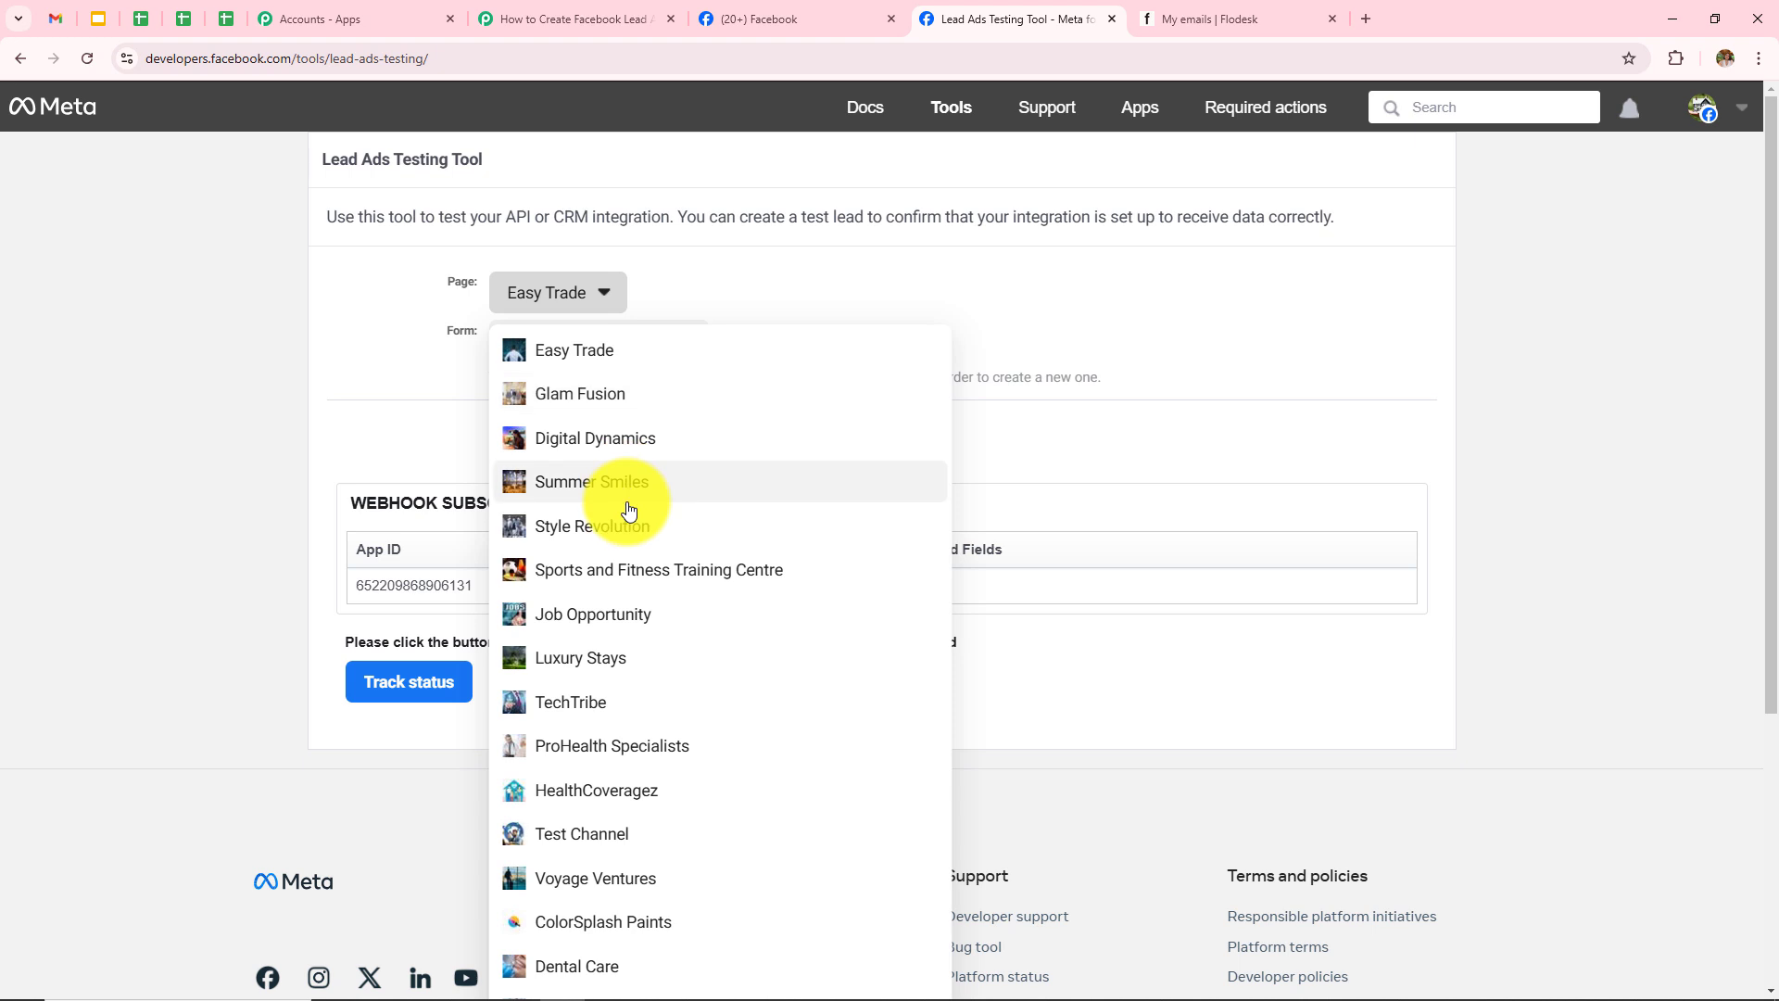
click(630, 571)
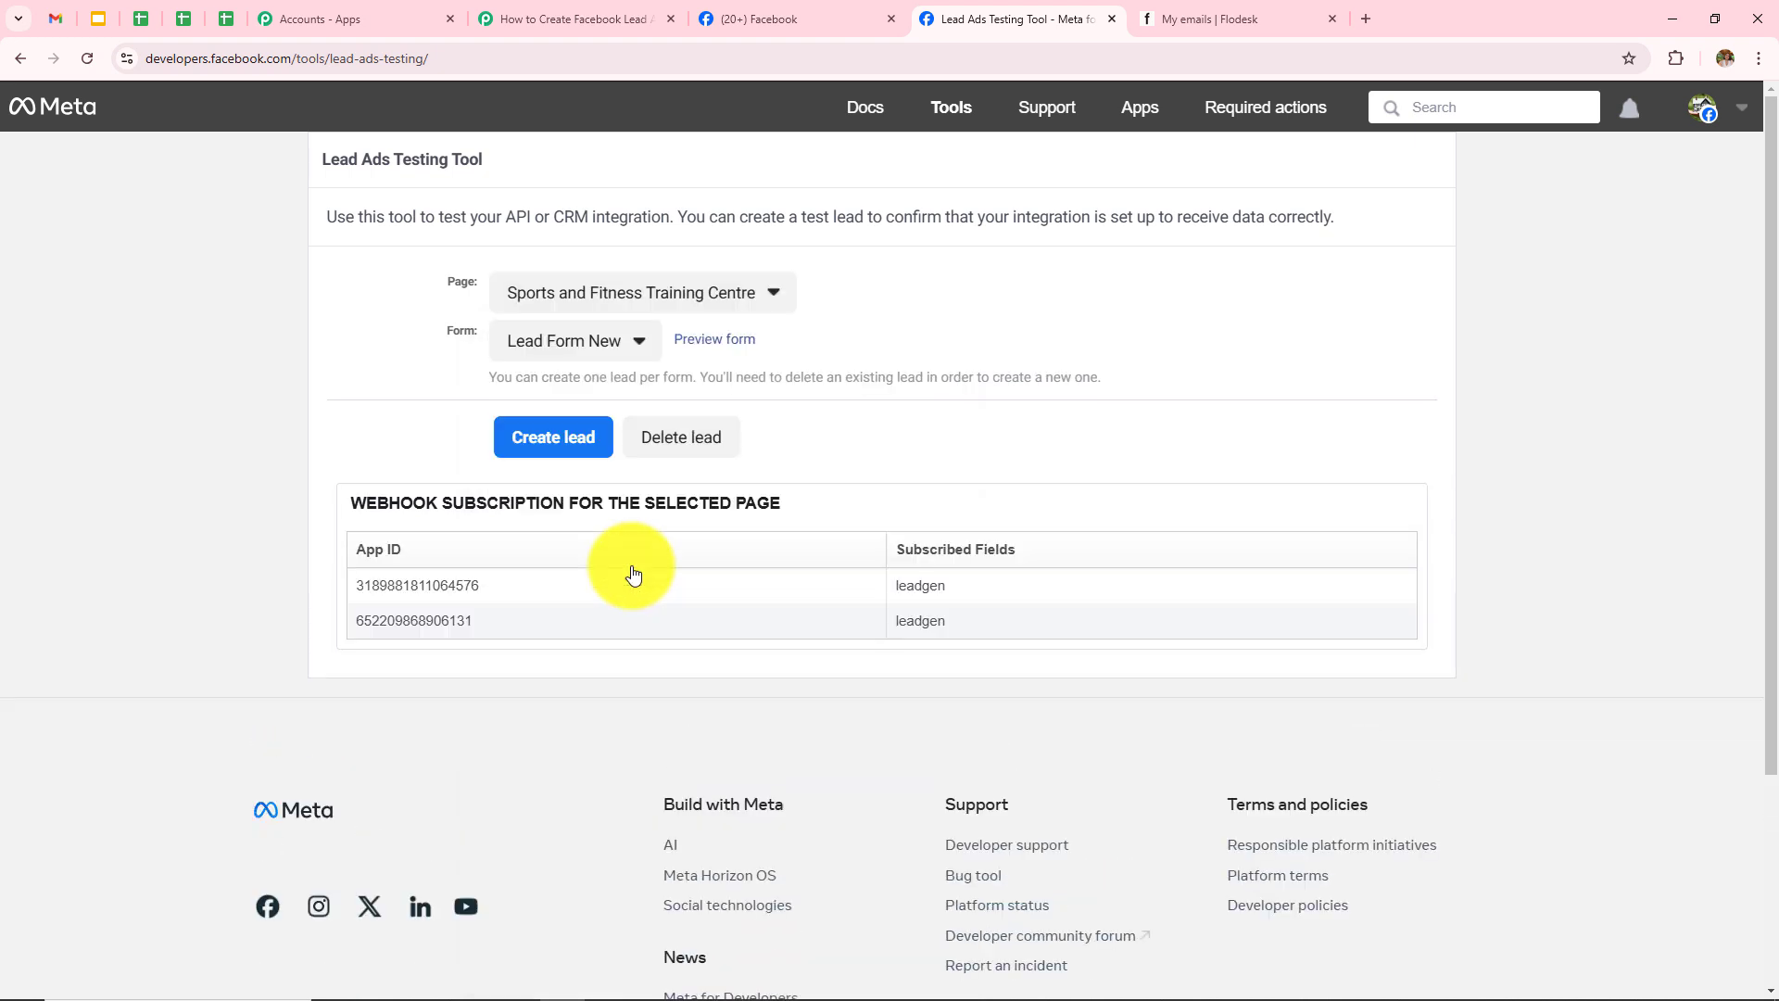
click(560, 342)
click(561, 490)
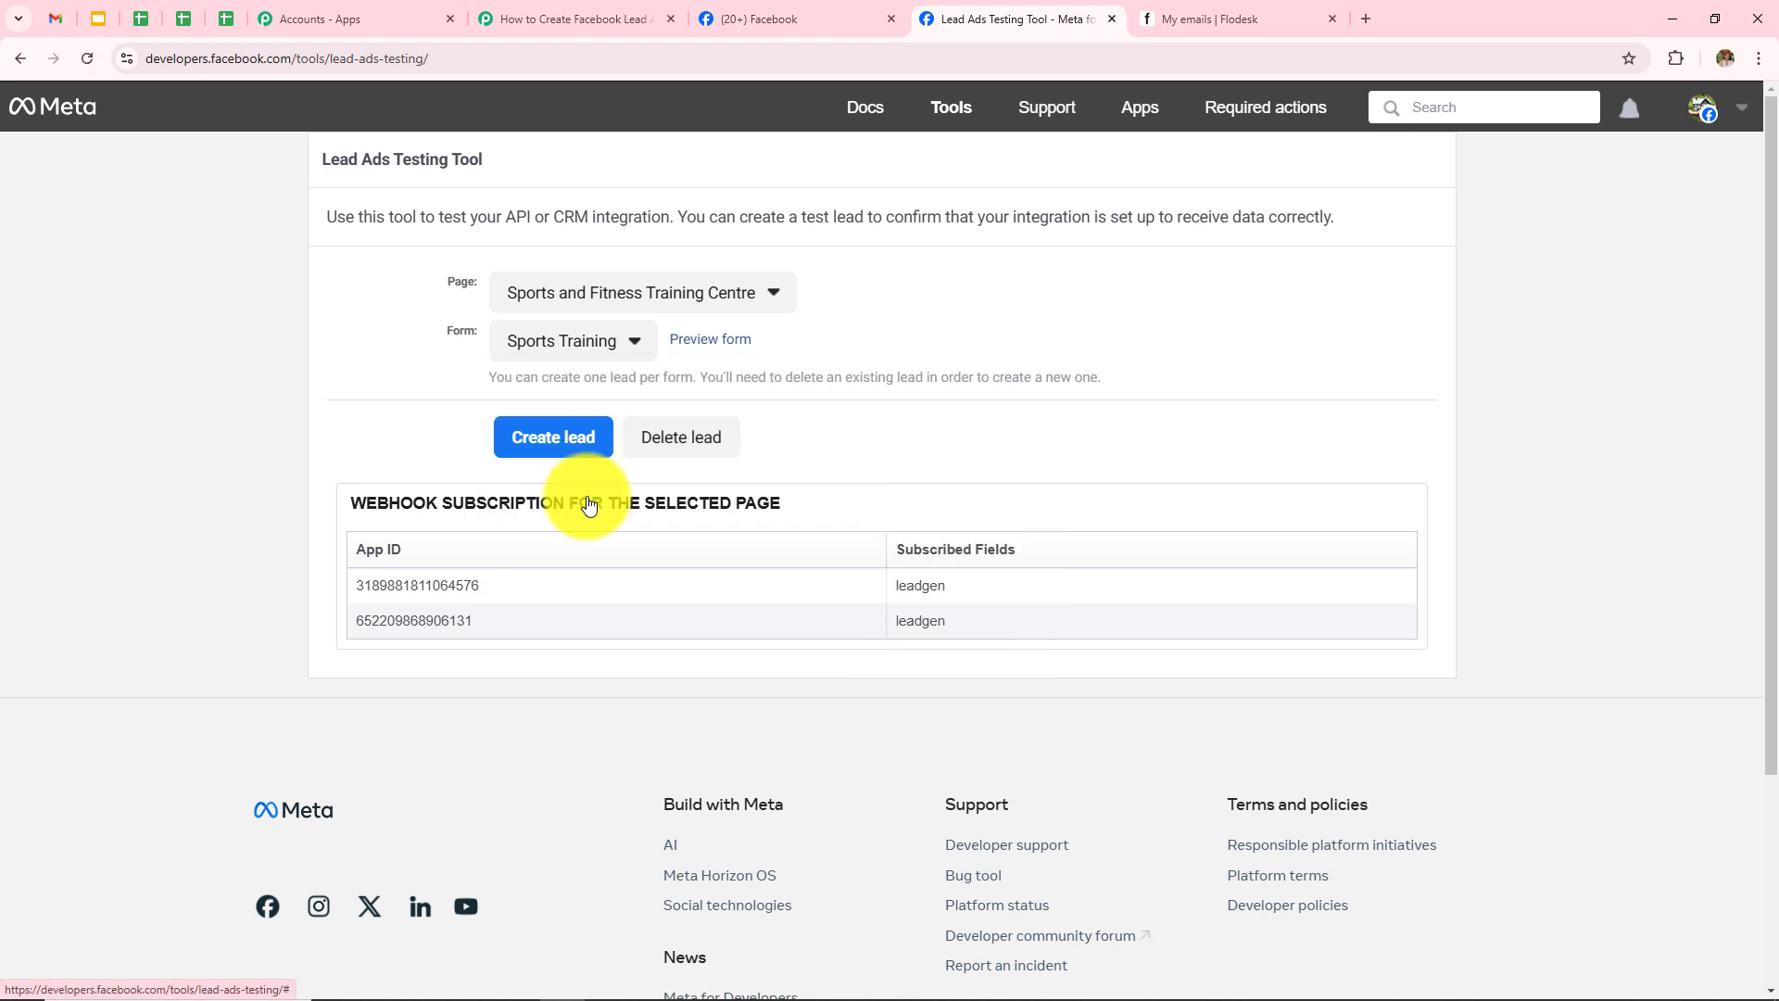
Step: Preview the Sports Training form and fill in a sample name, email and phone number
click(710, 344)
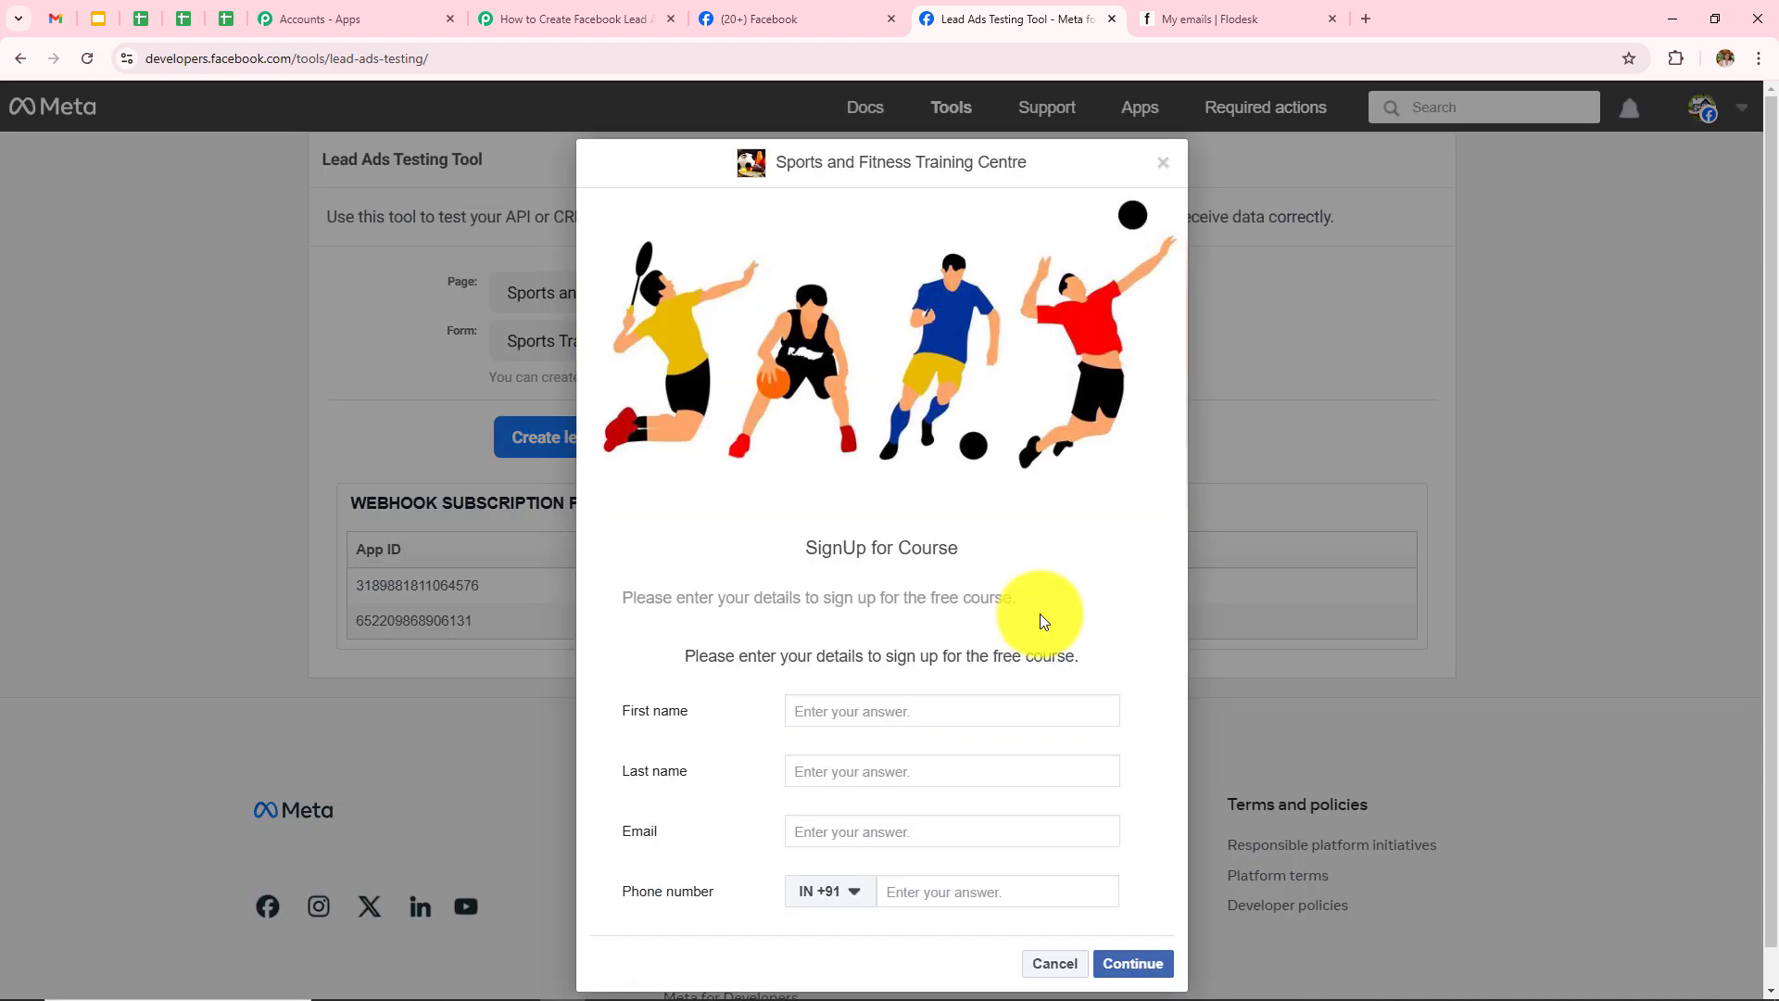
click(874, 710)
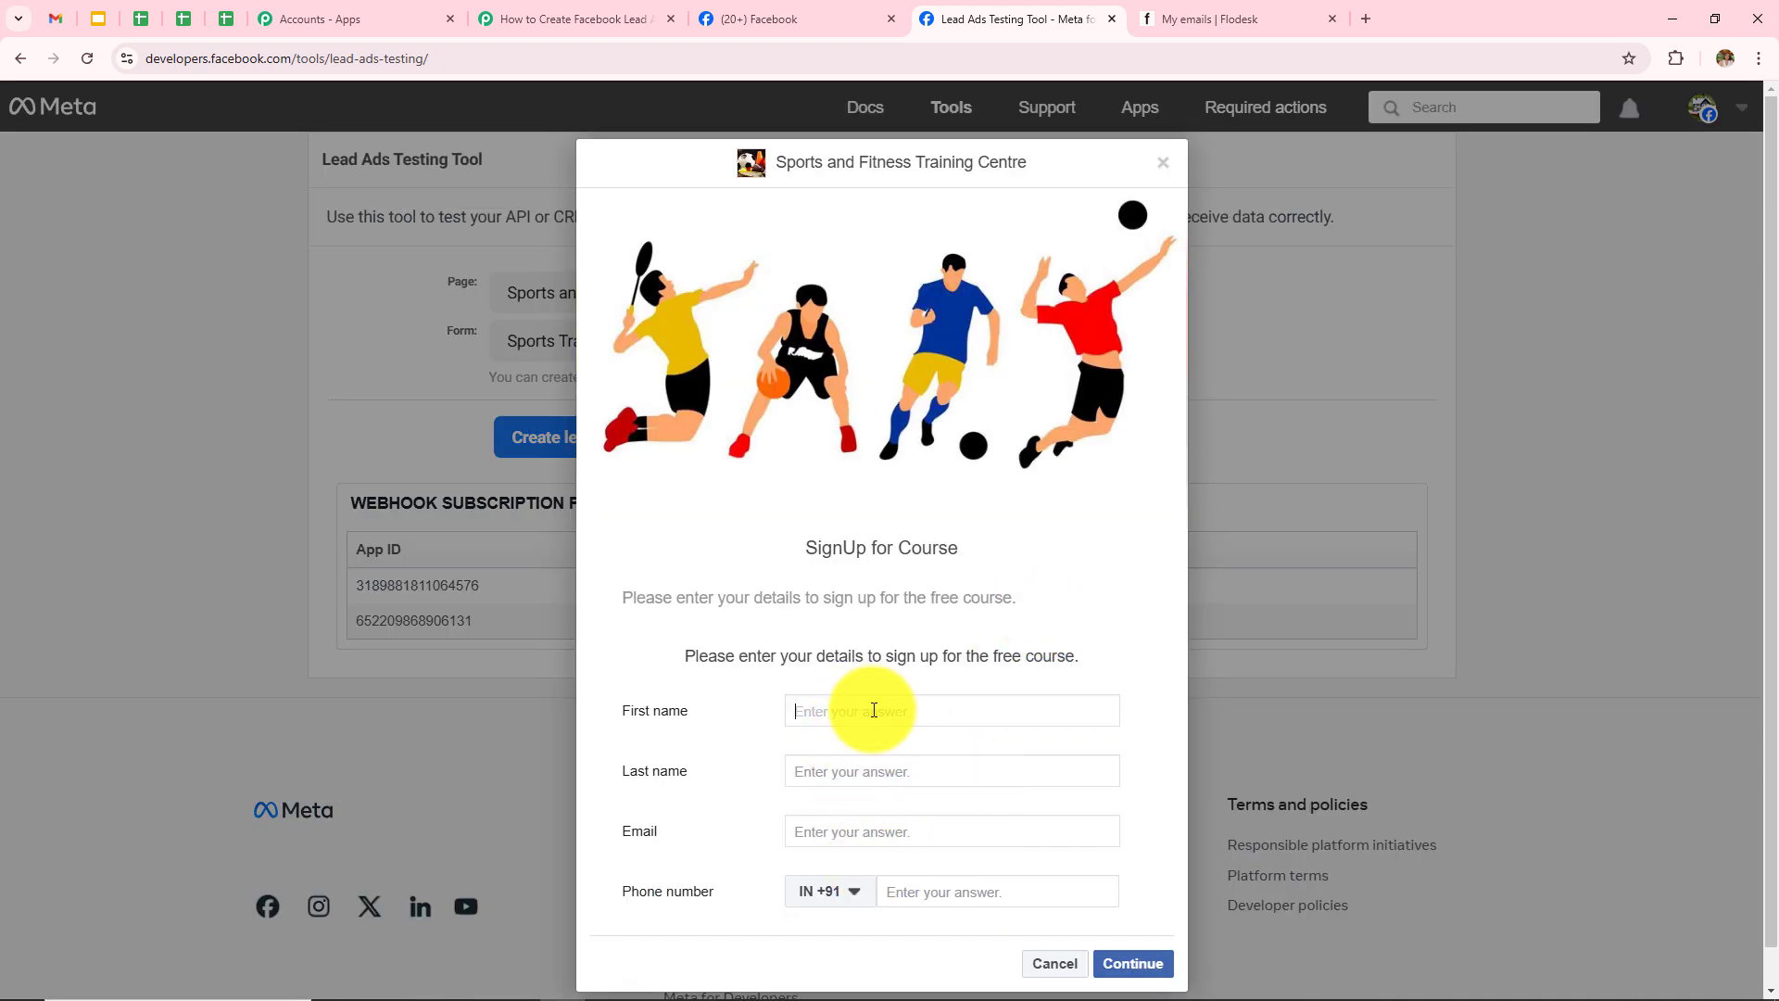
text(New)
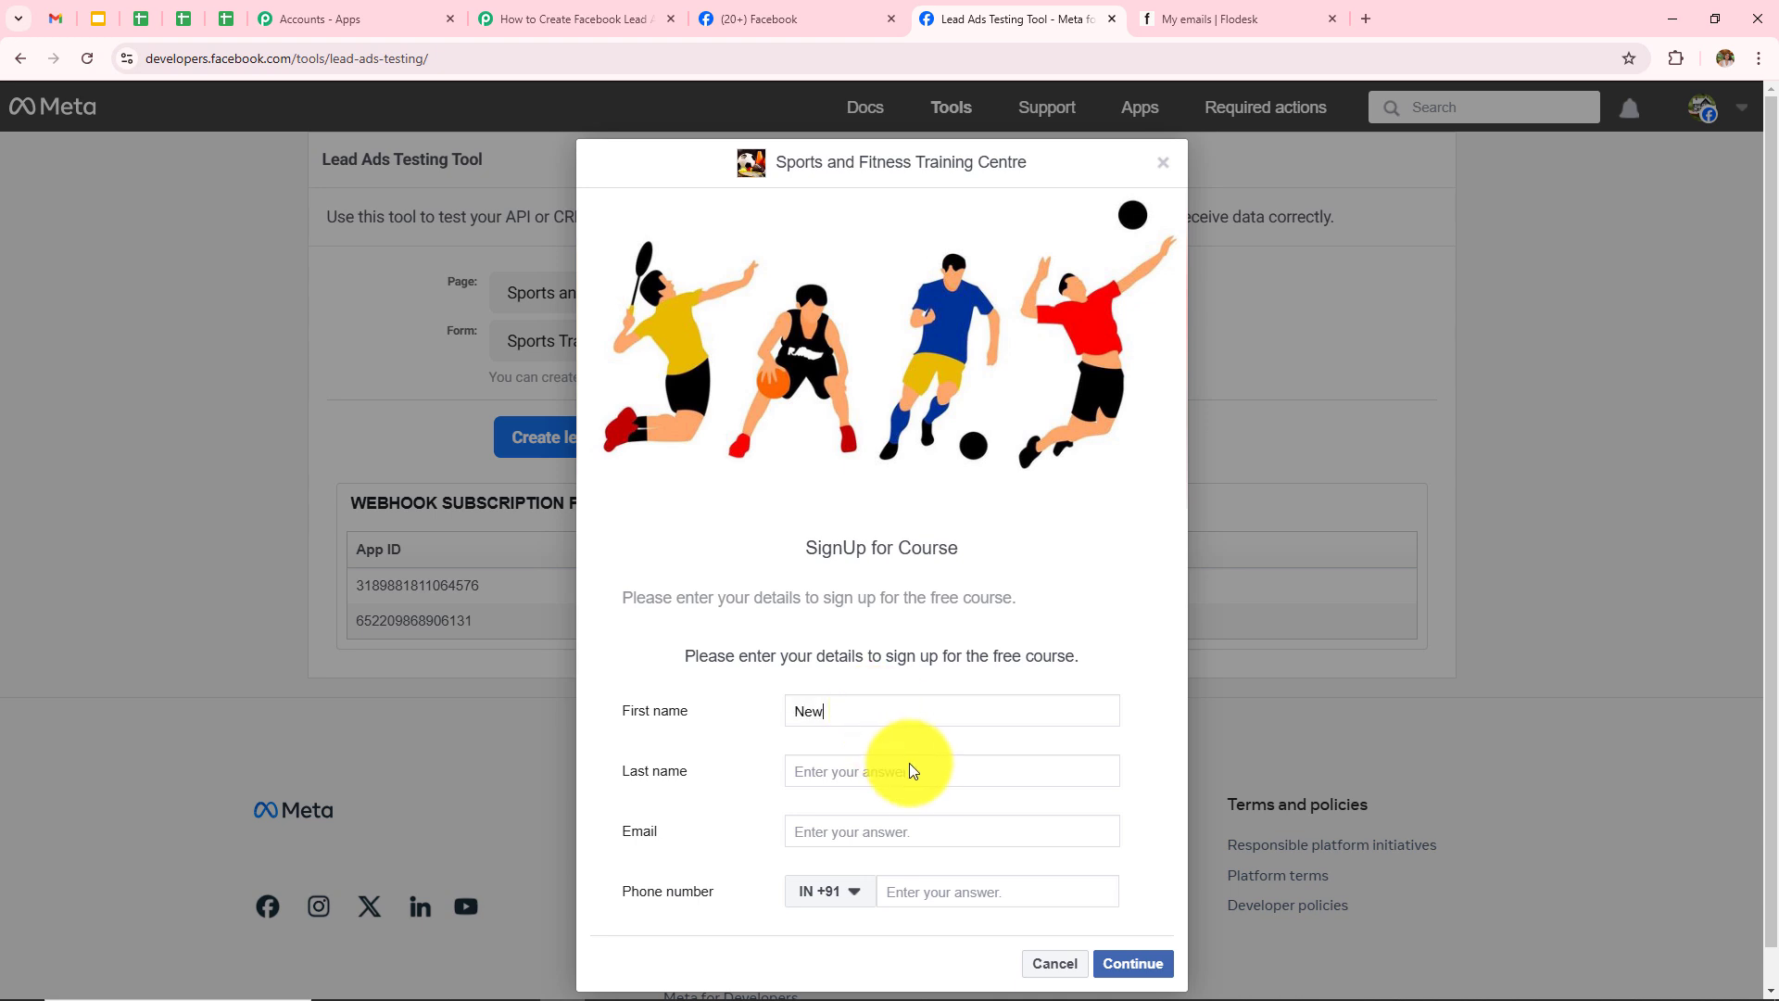
text(Use)
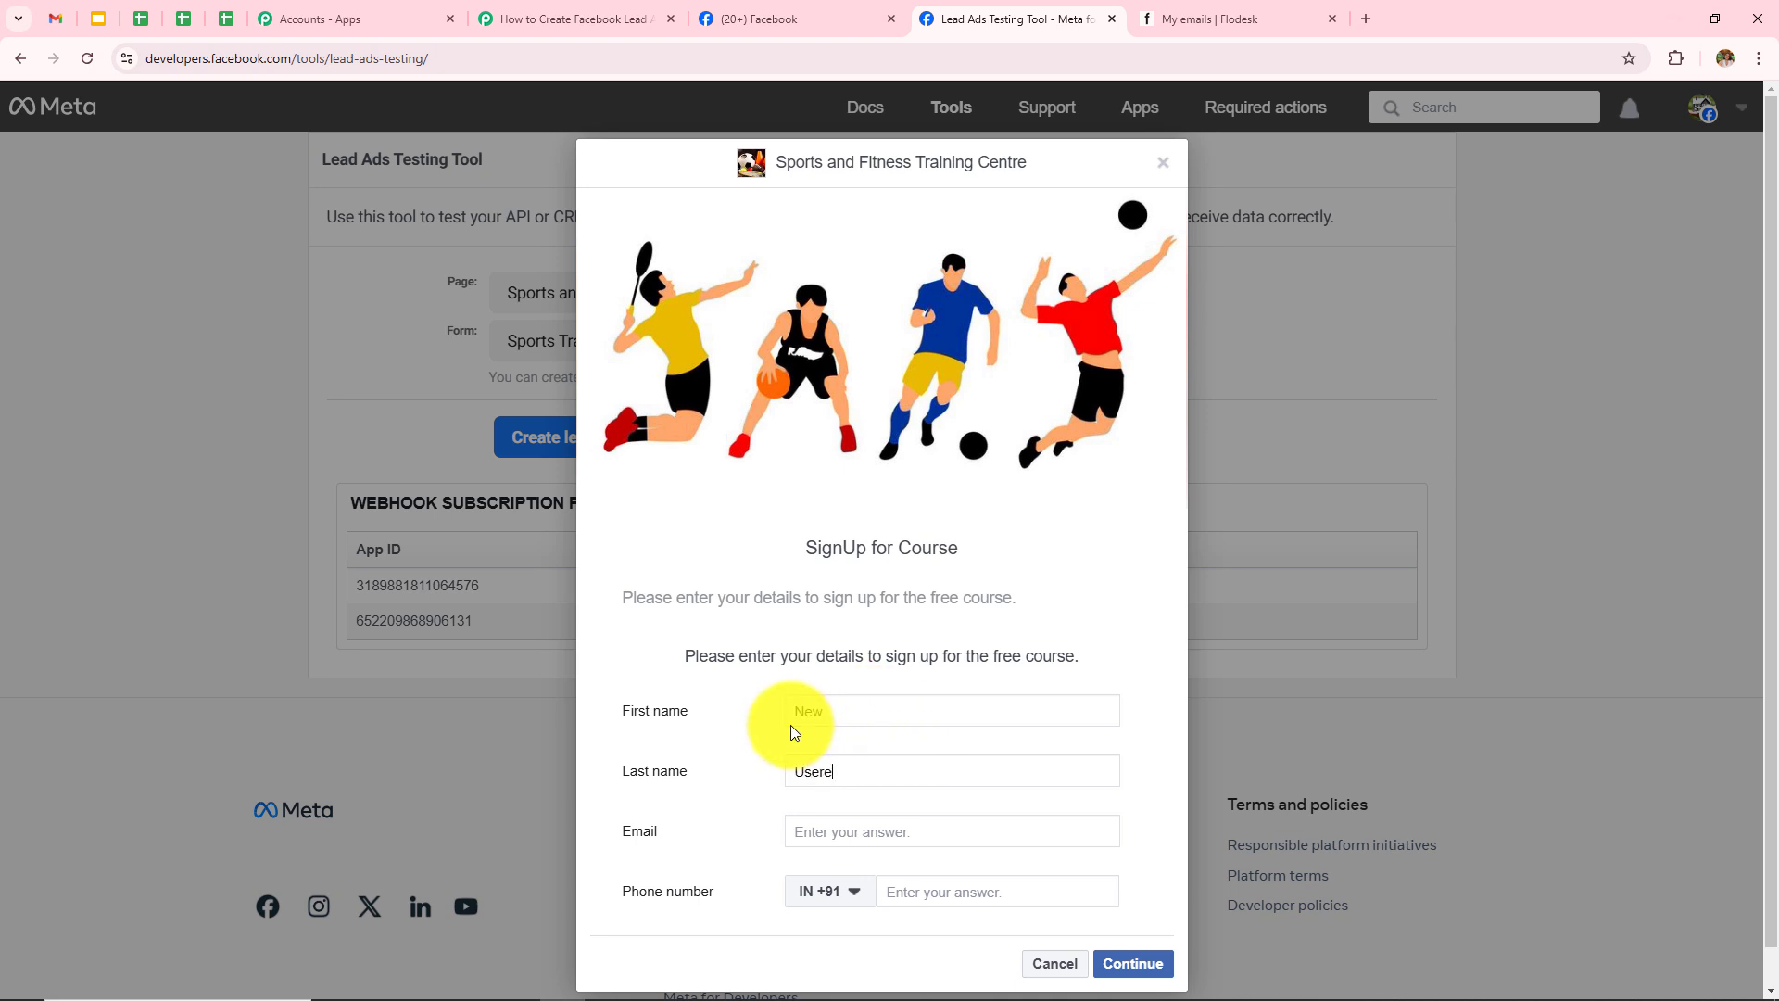
text(re)
key(BackSpace)
click(903, 831)
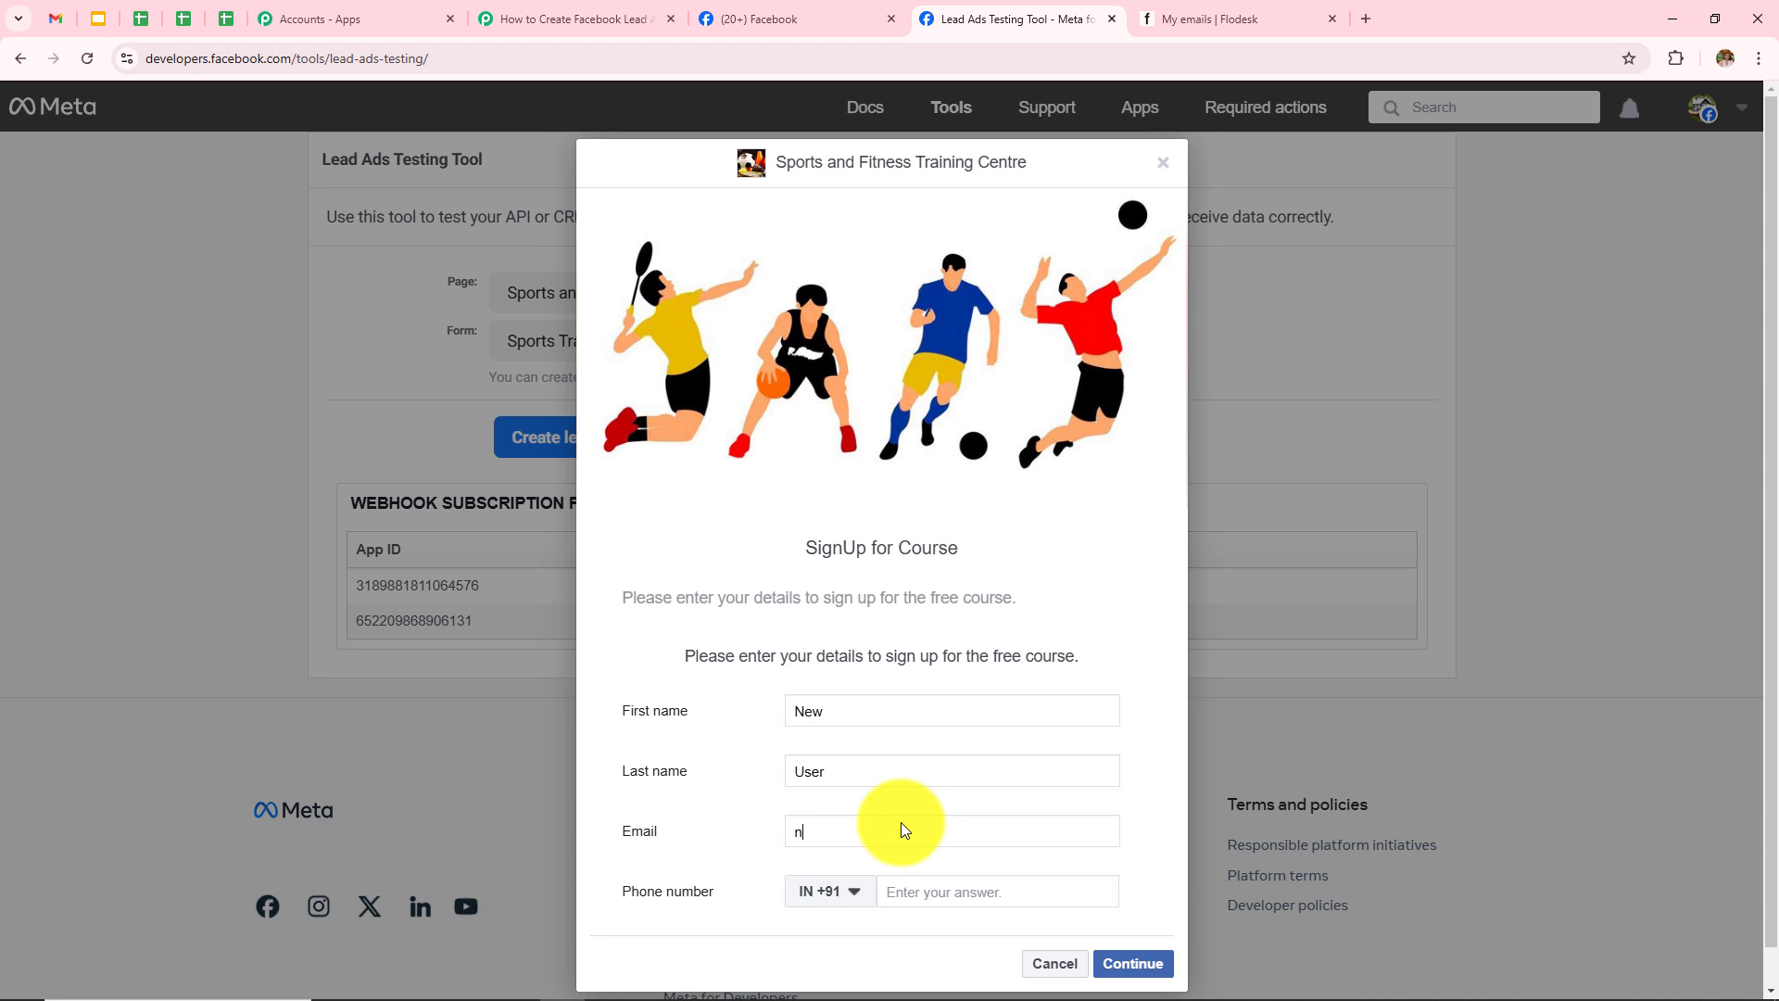
click(973, 900)
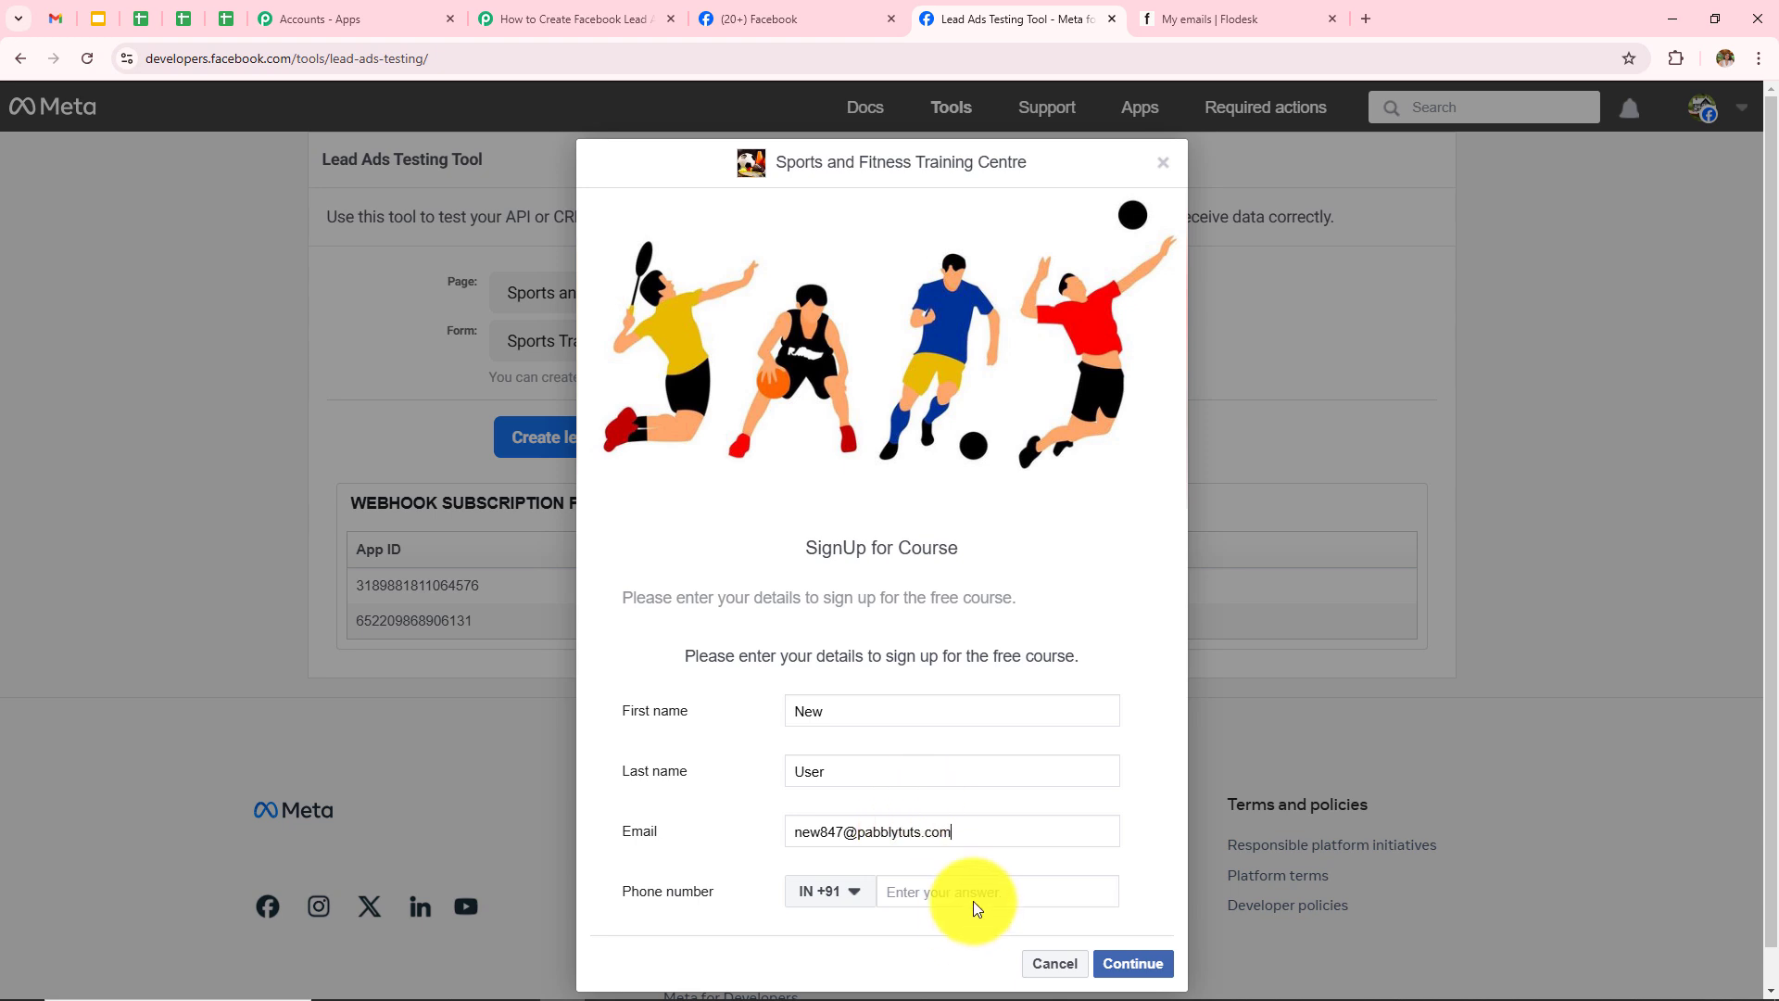
text(73737 37373)
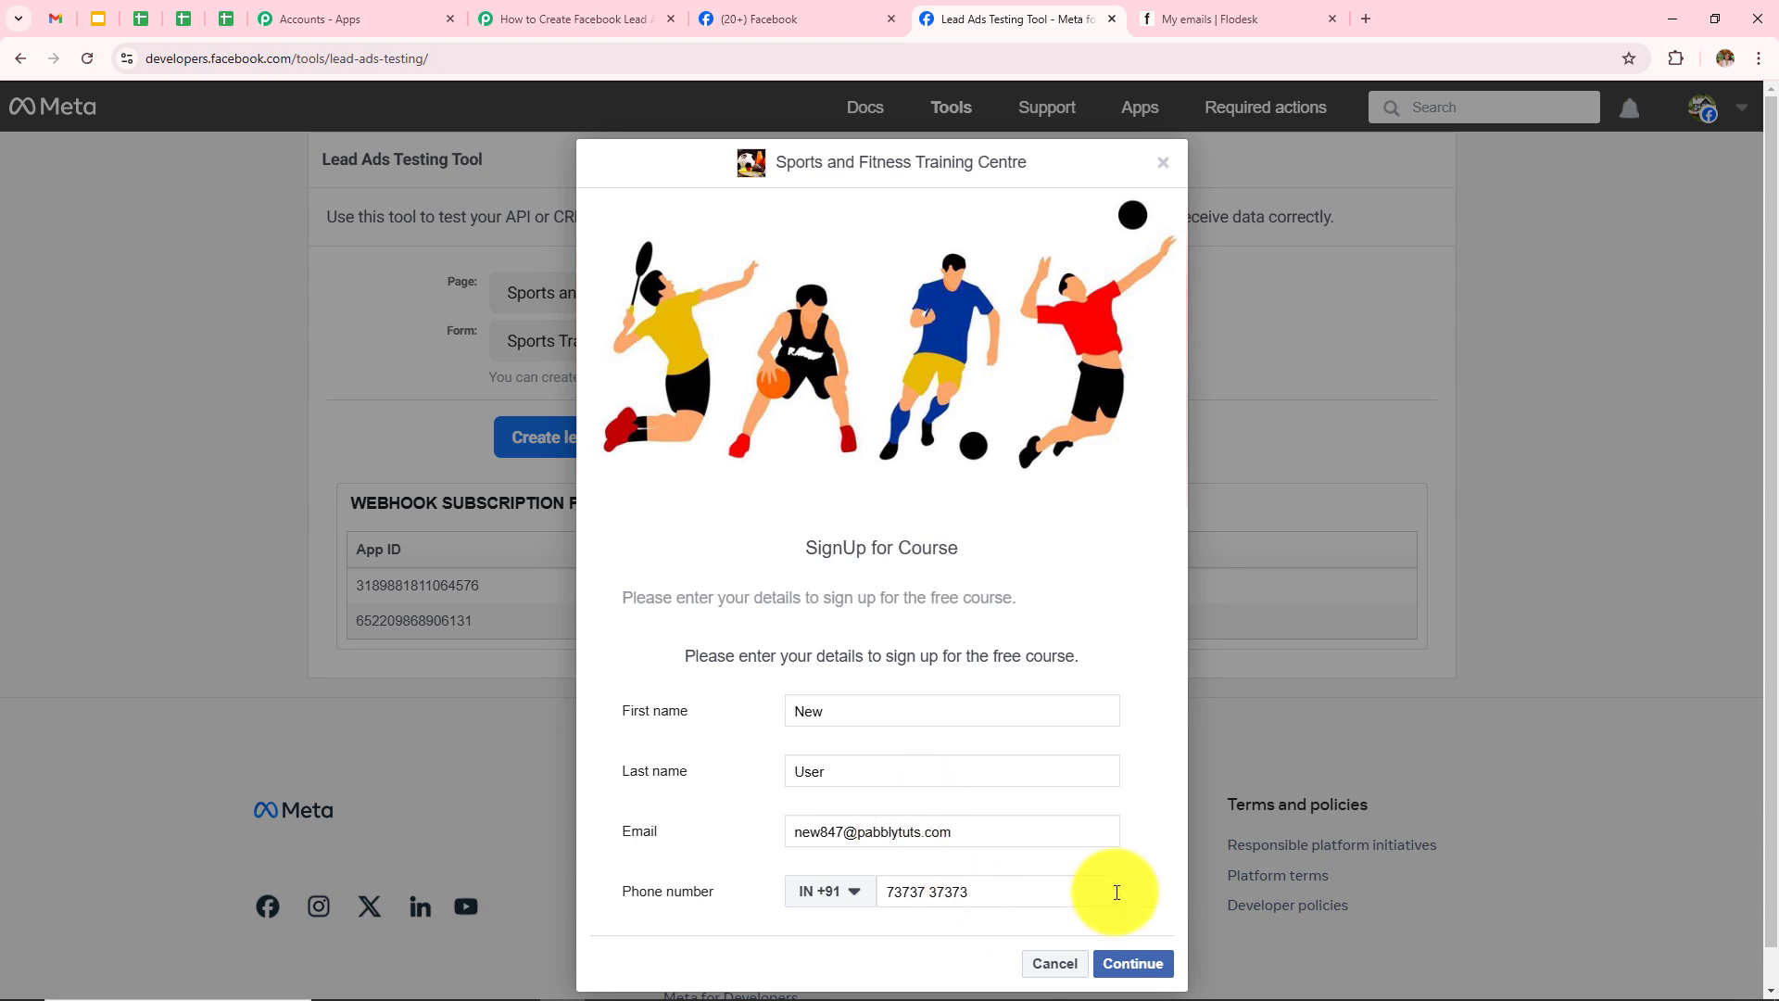
Step: Continue past the terms page, submit the test lead and close the thanks dialog
click(1132, 963)
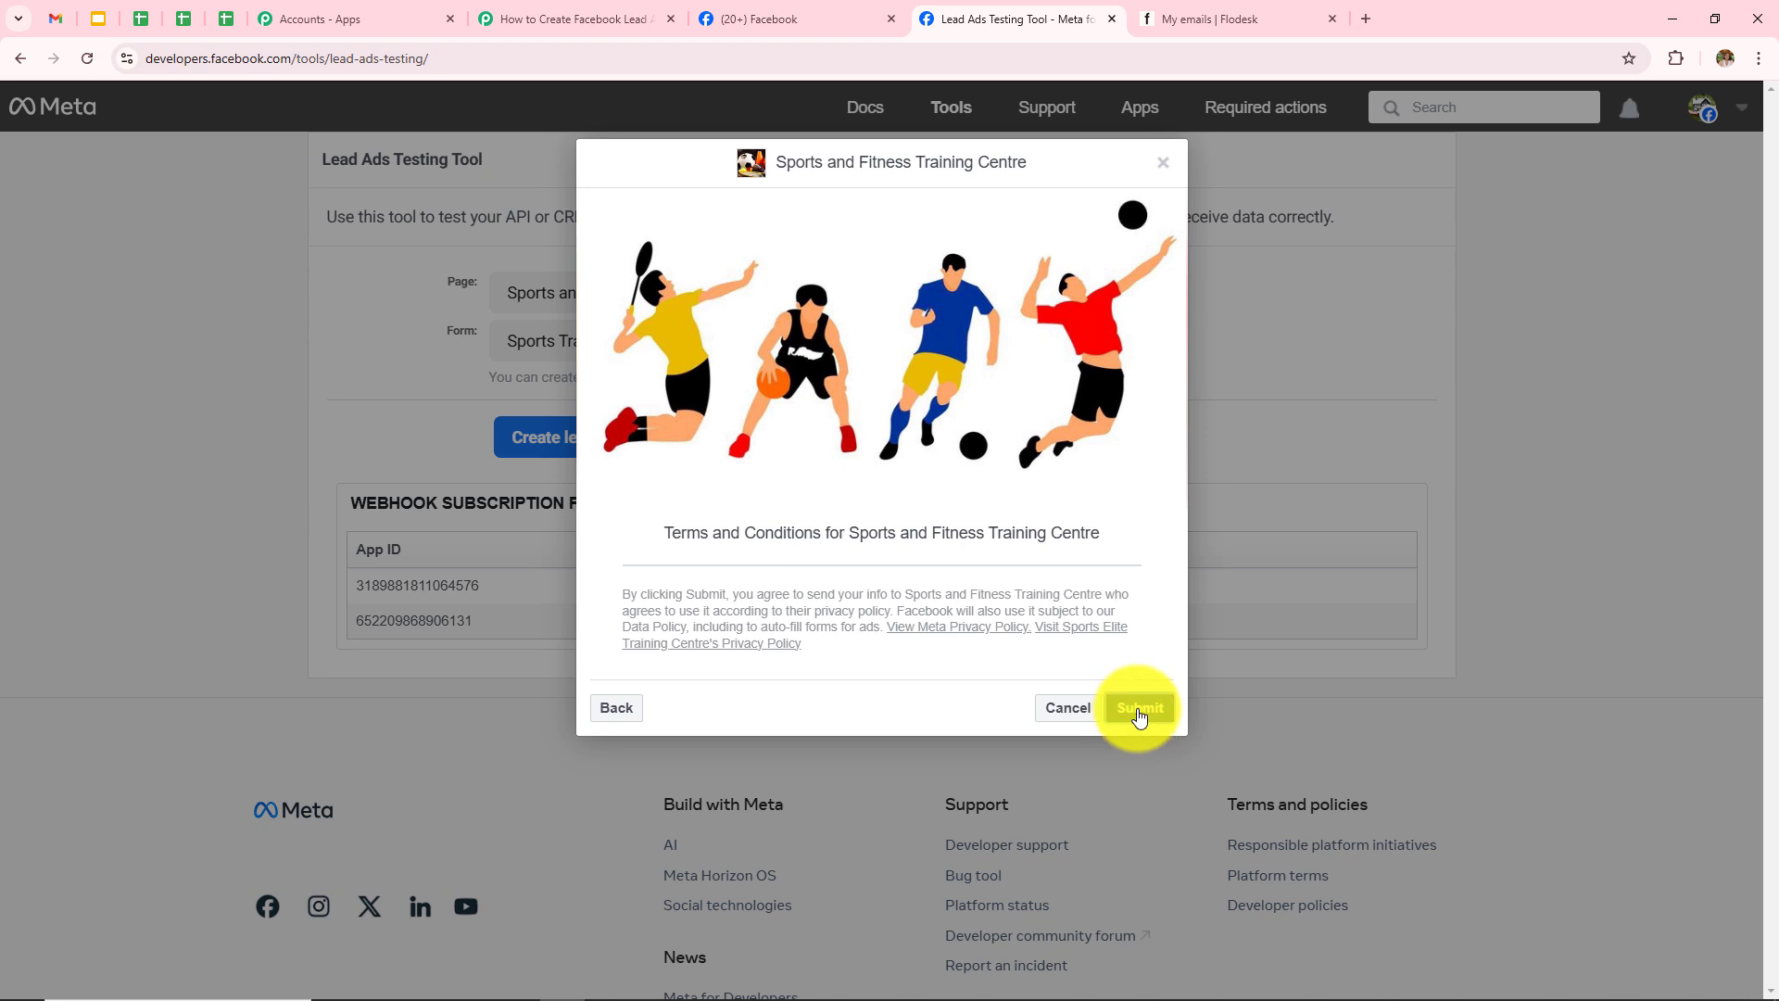
click(1140, 713)
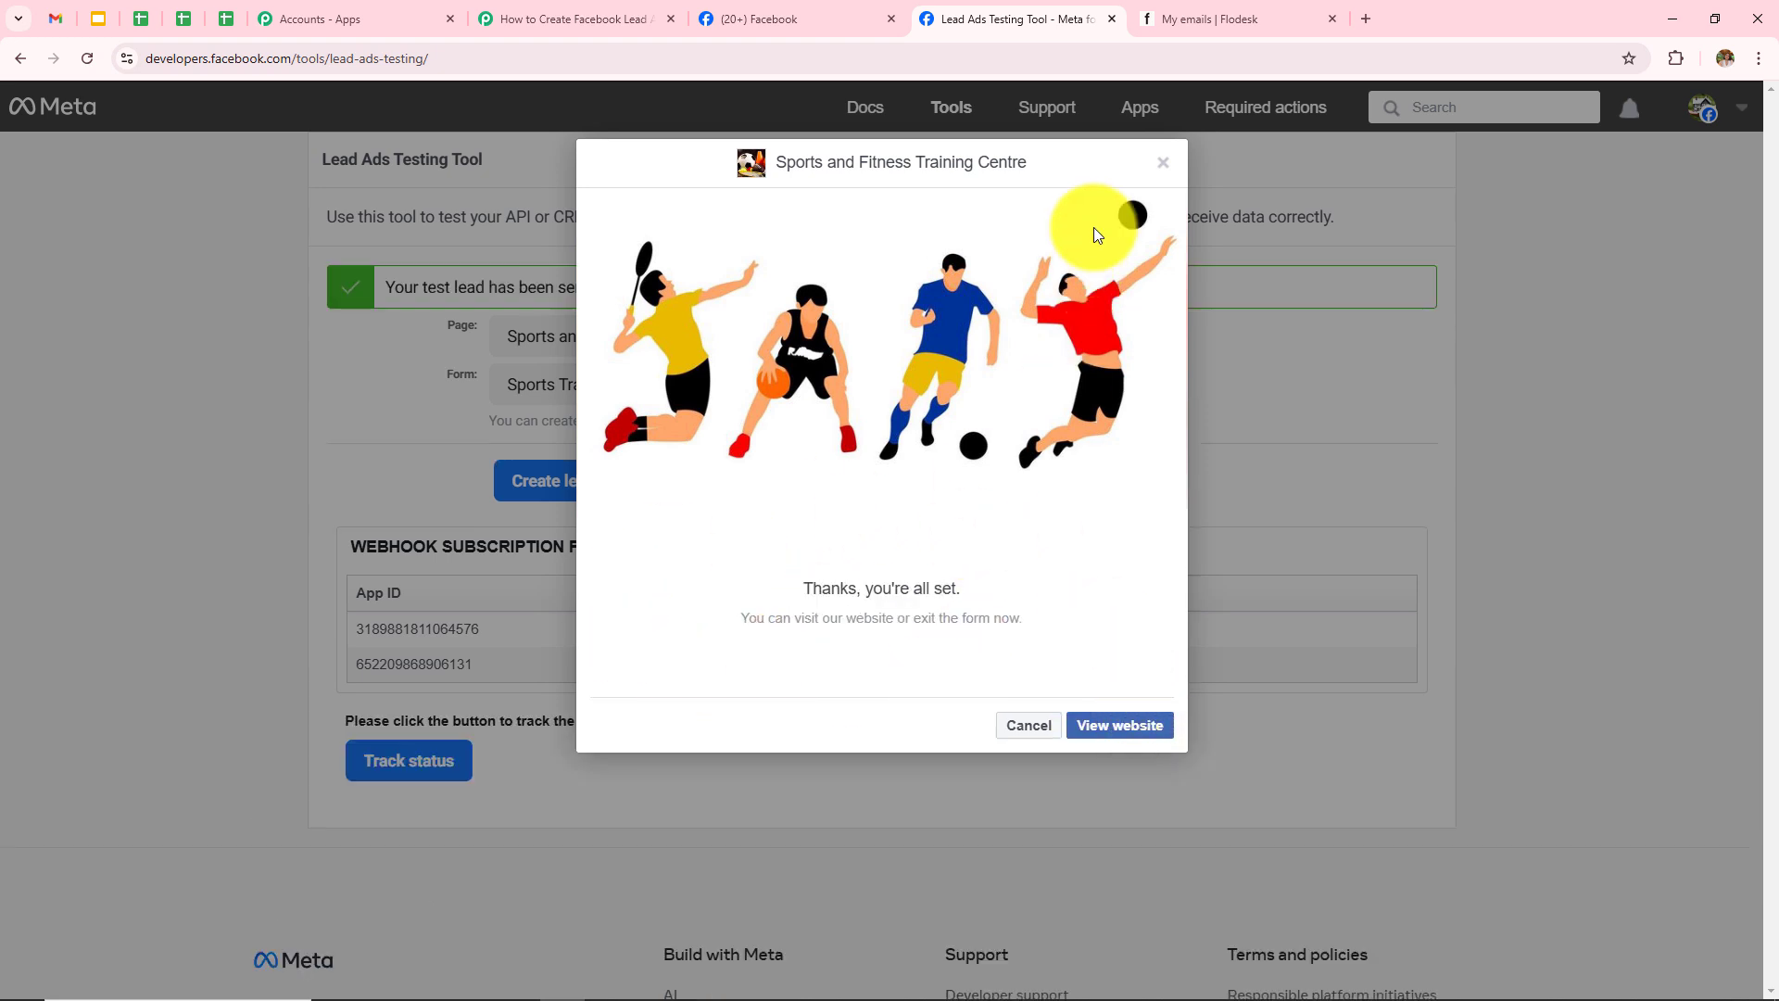
click(1159, 165)
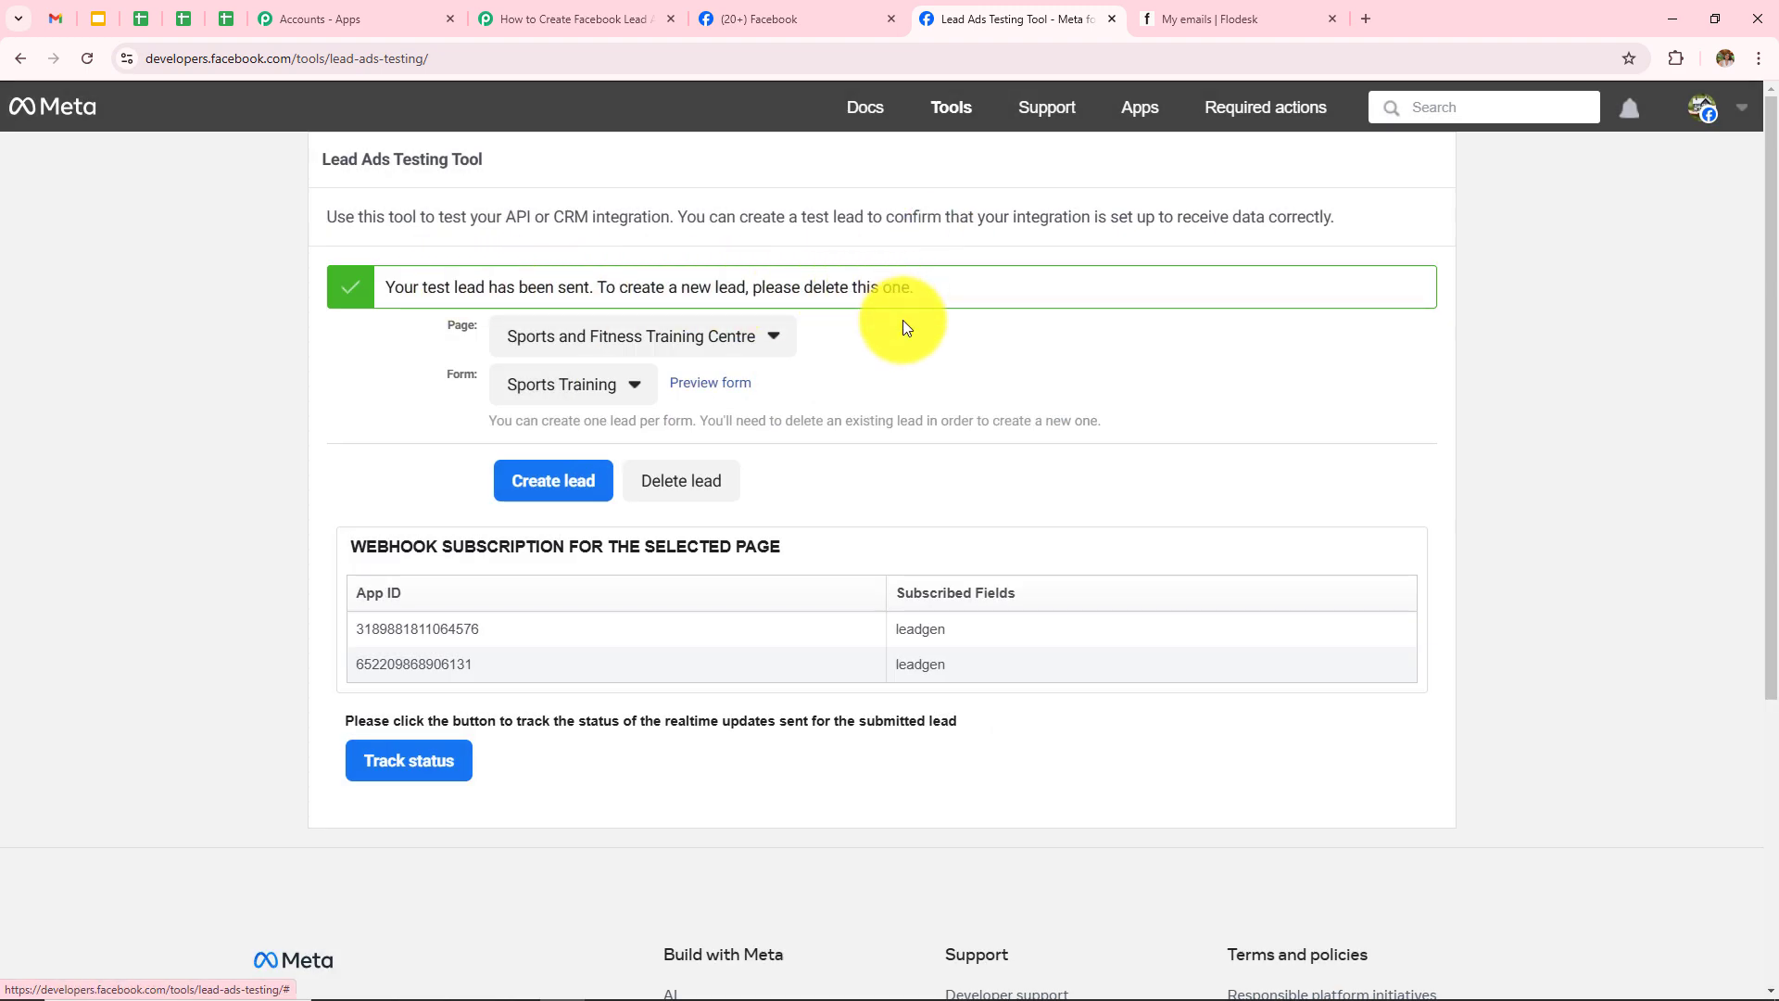
Step: Back in Pabbly, inspect the captured first name, last name, email and phone values
click(593, 17)
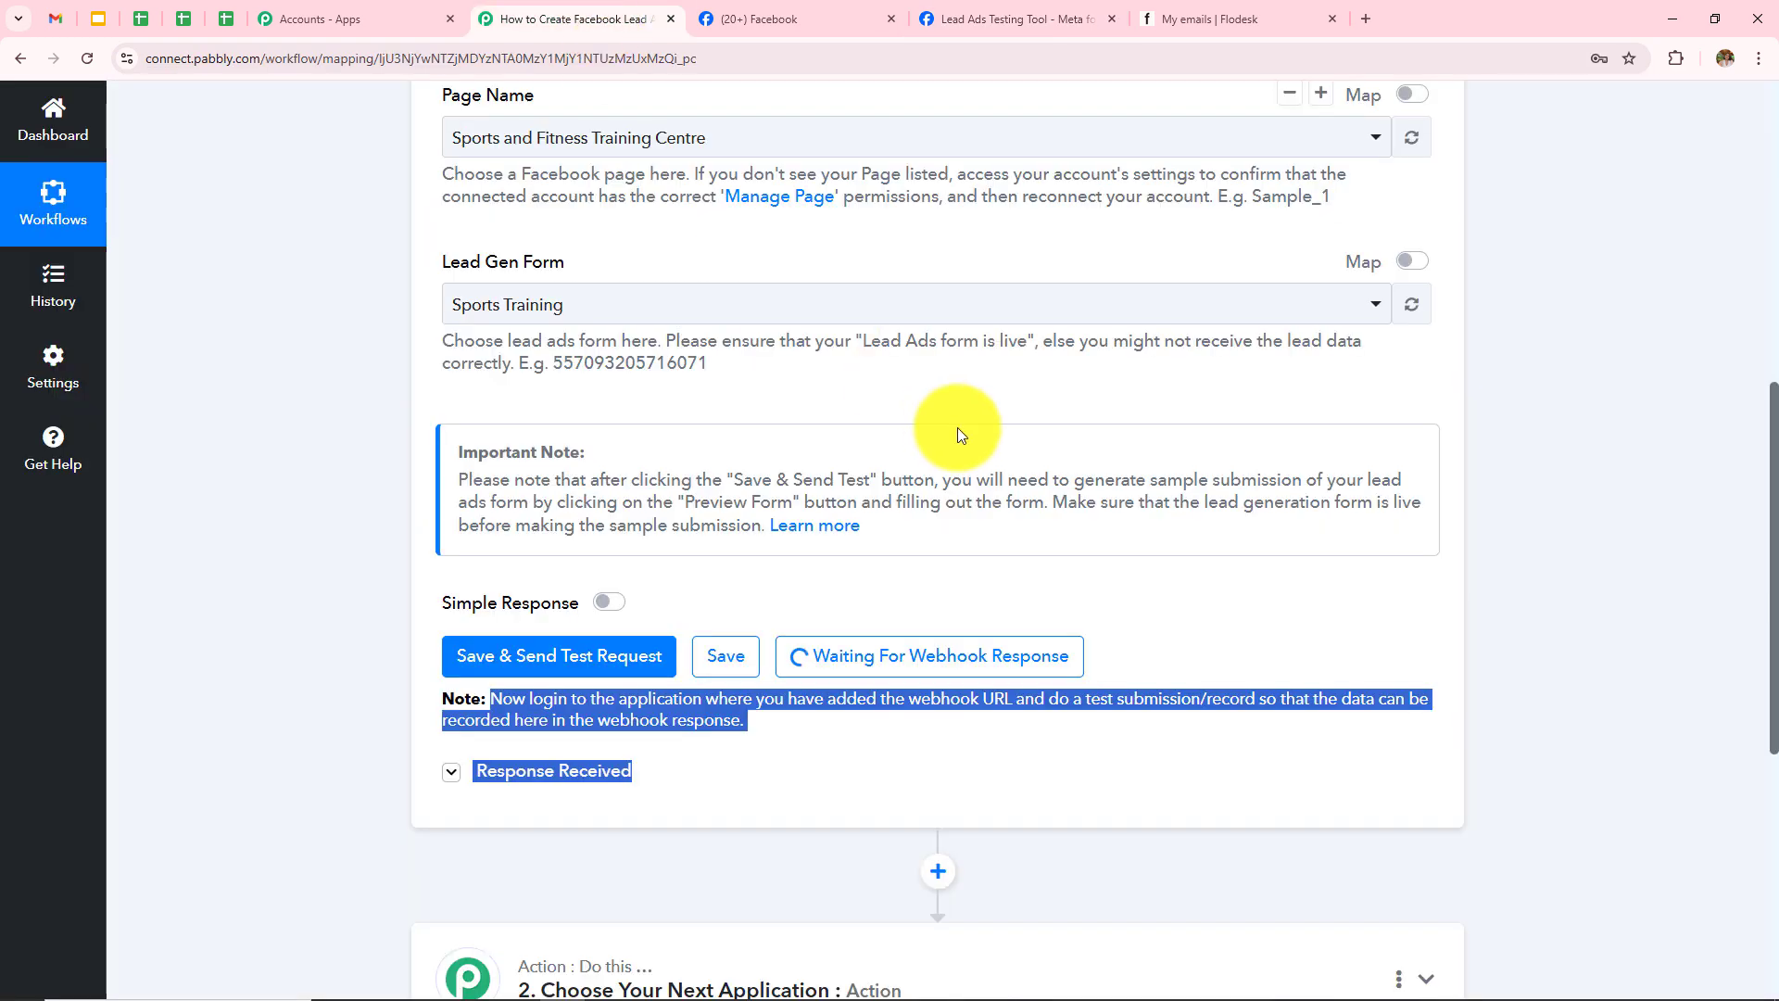
scroll(1542, 508, down, 7)
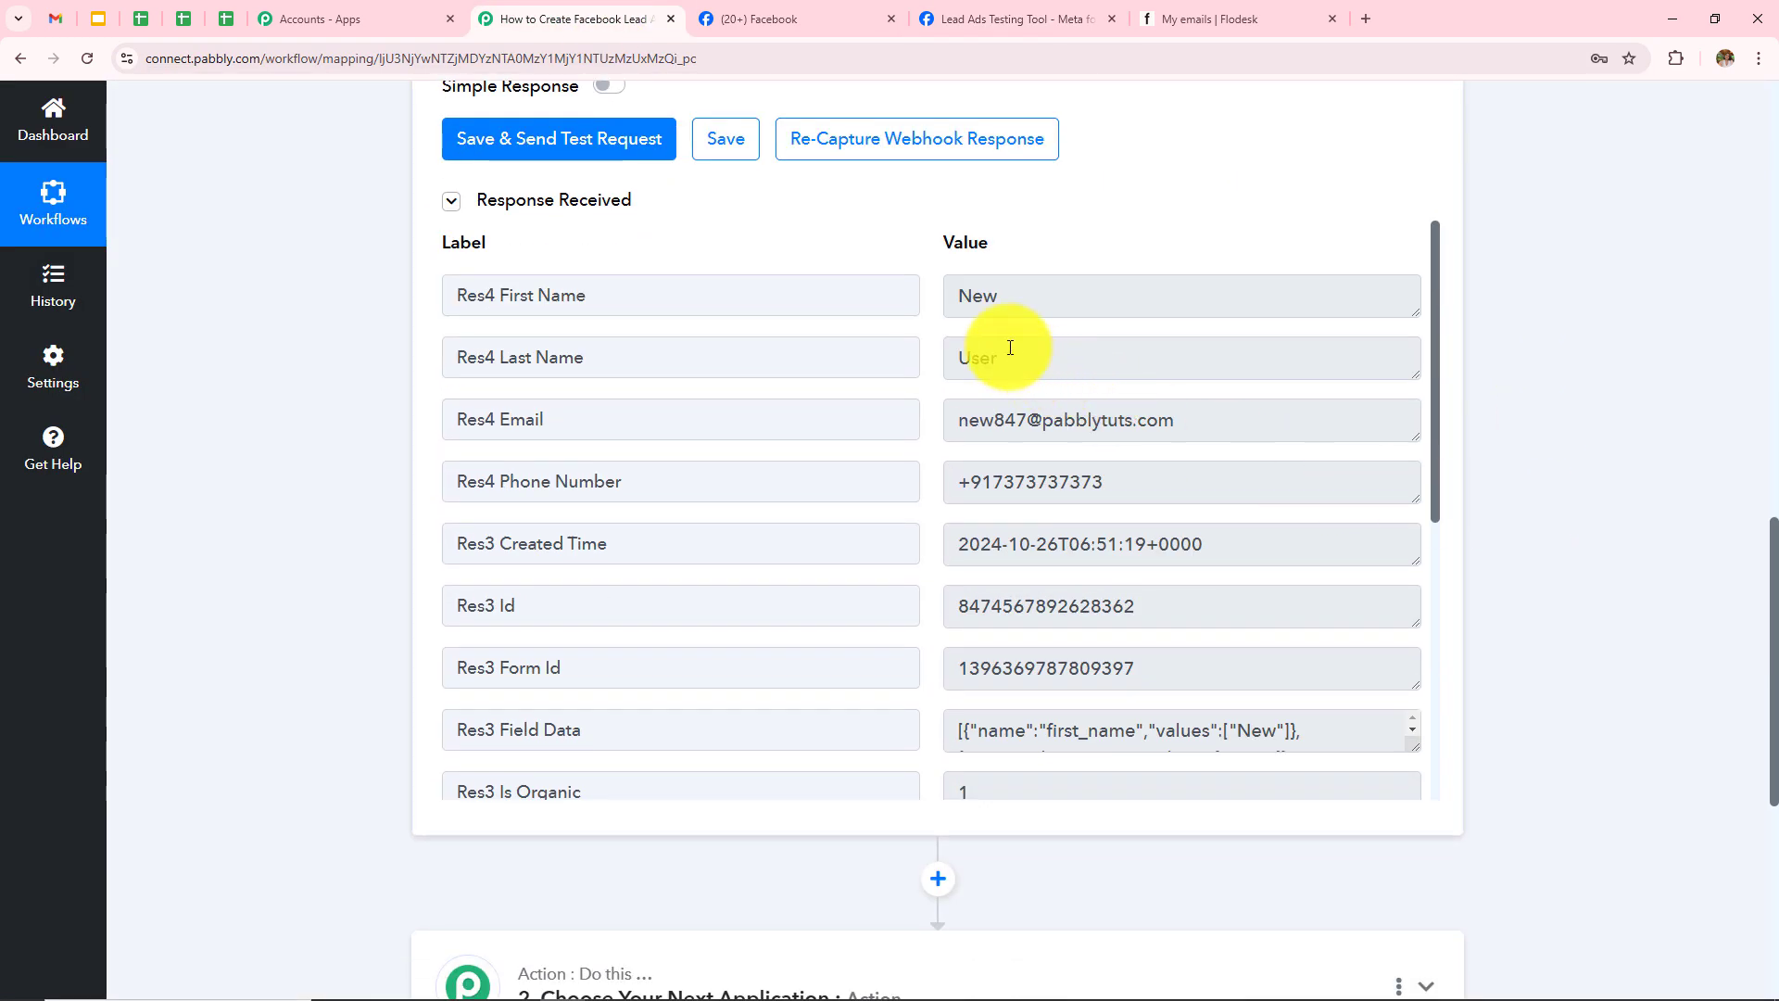
click(1013, 292)
click(1057, 359)
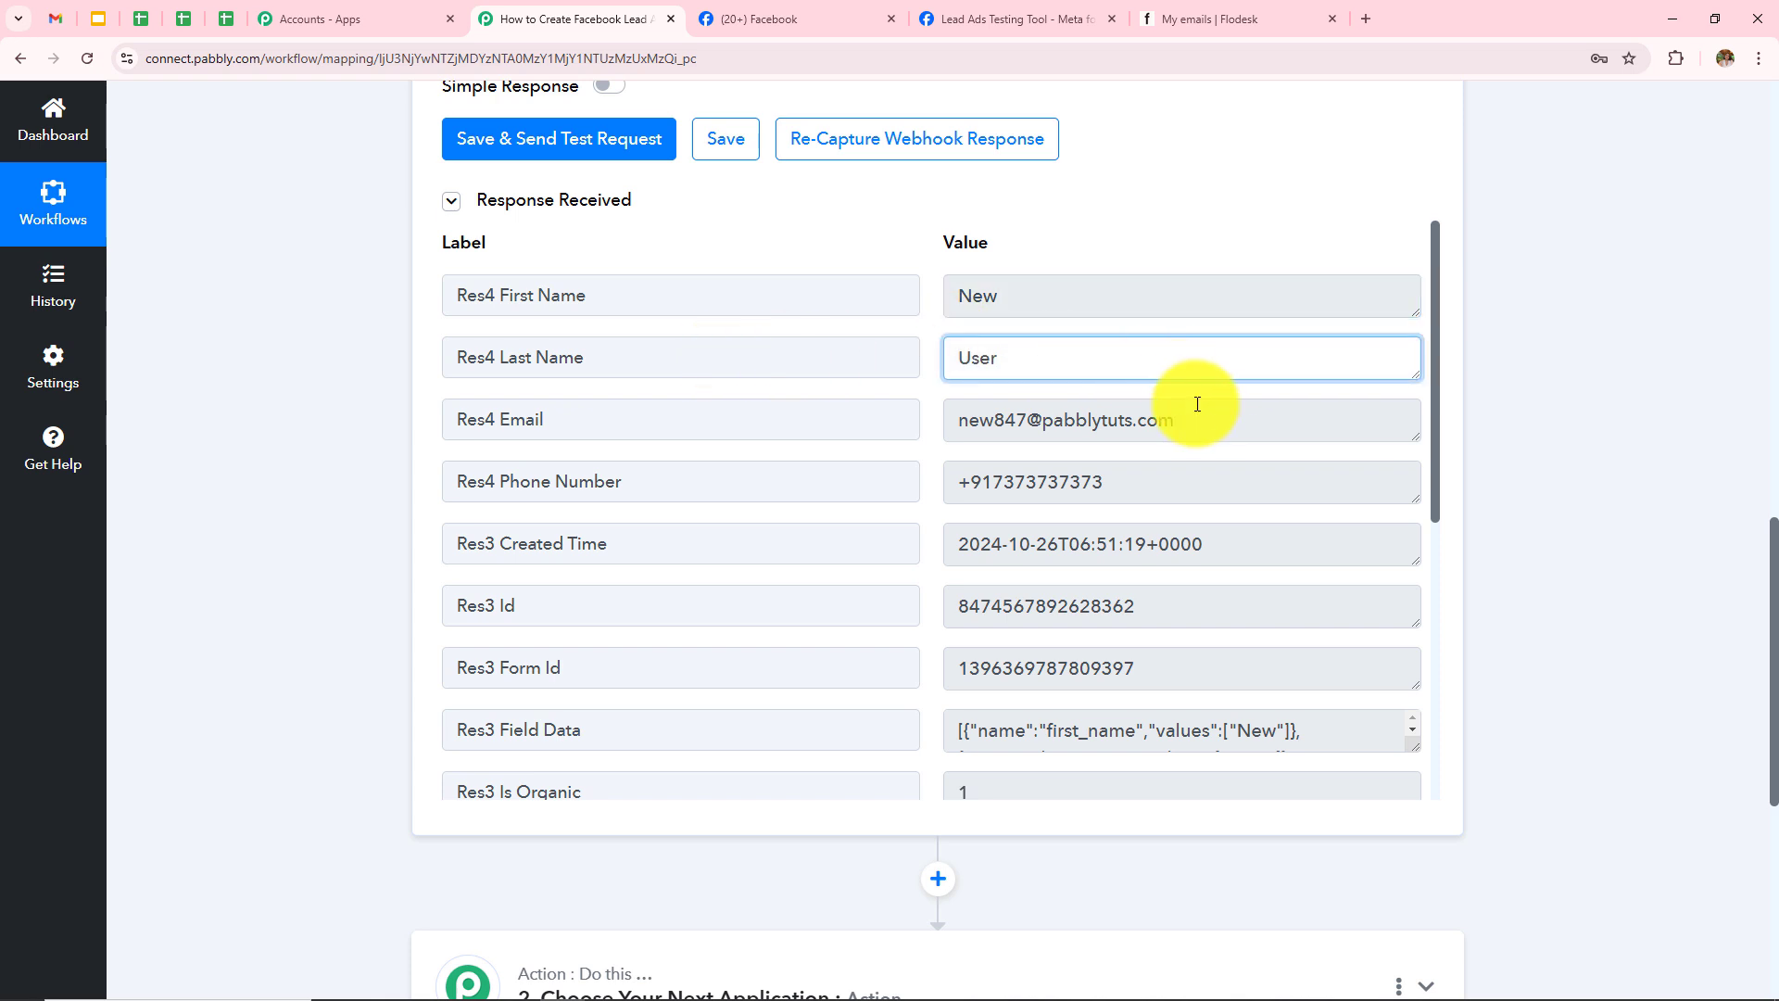
click(1195, 419)
key(ctrl+a)
click(1554, 425)
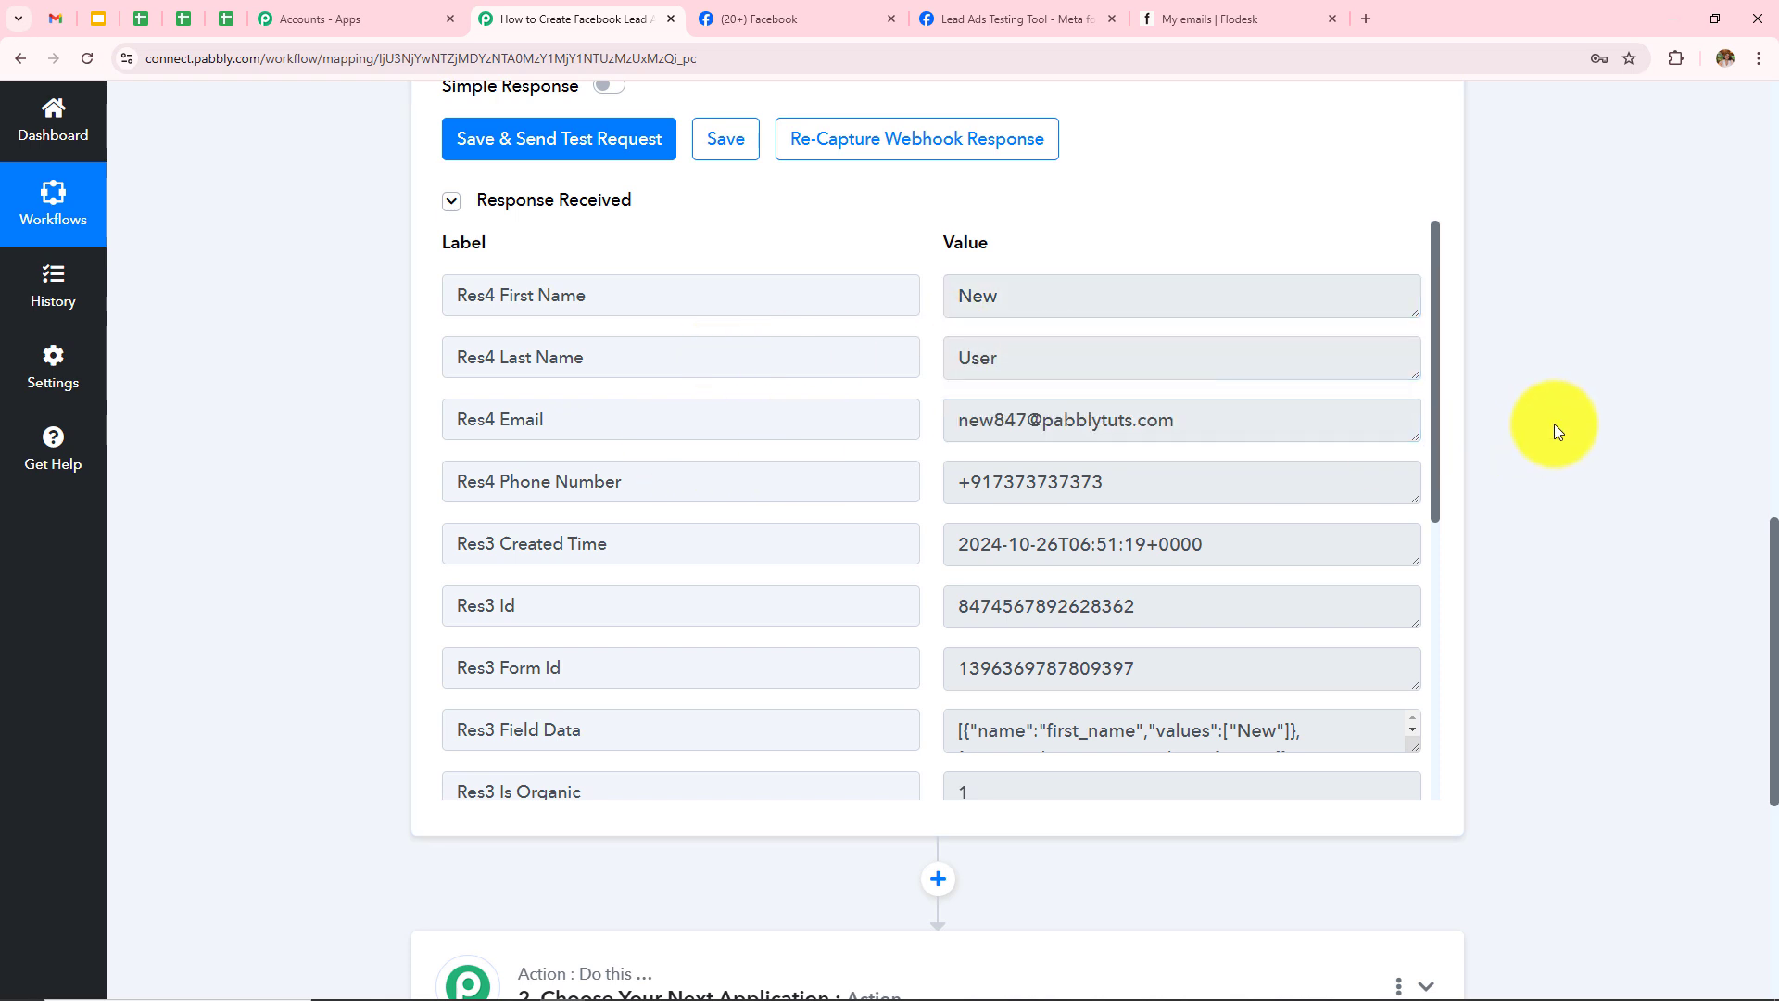
click(1121, 481)
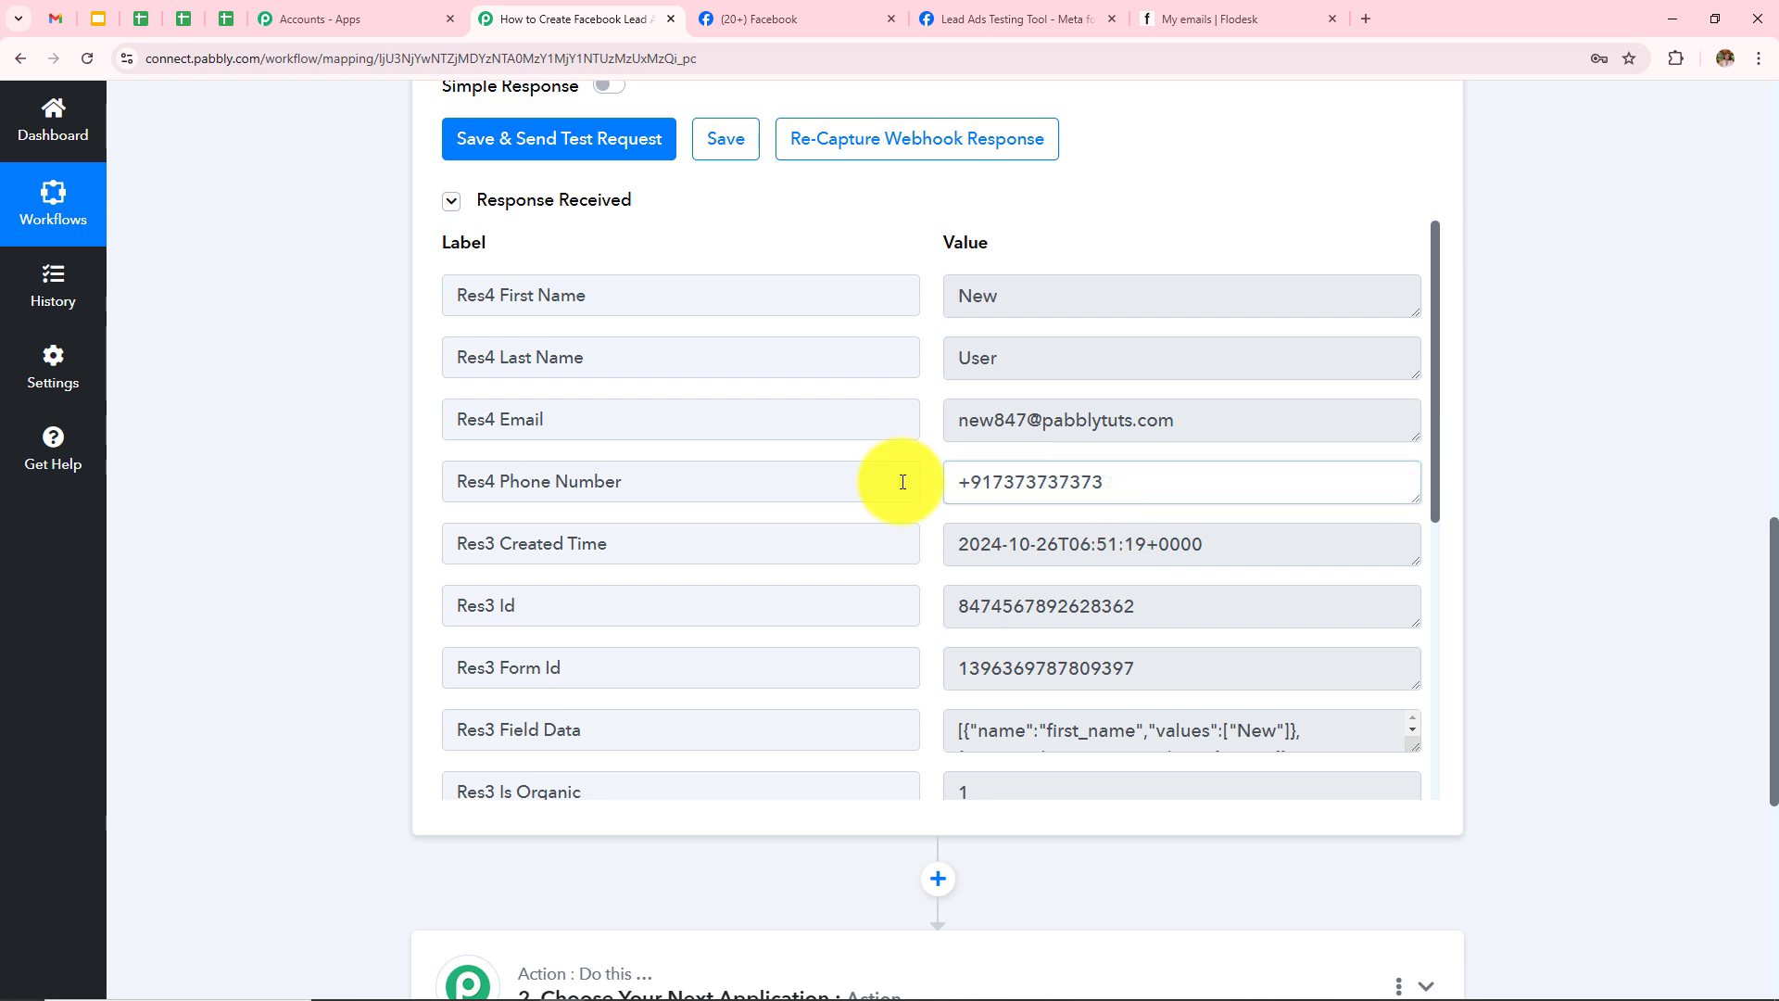
key(ctrl+a)
Step: Scroll through the remaining Response A fields, including the lead IDs
scroll(1342, 584, down, 4)
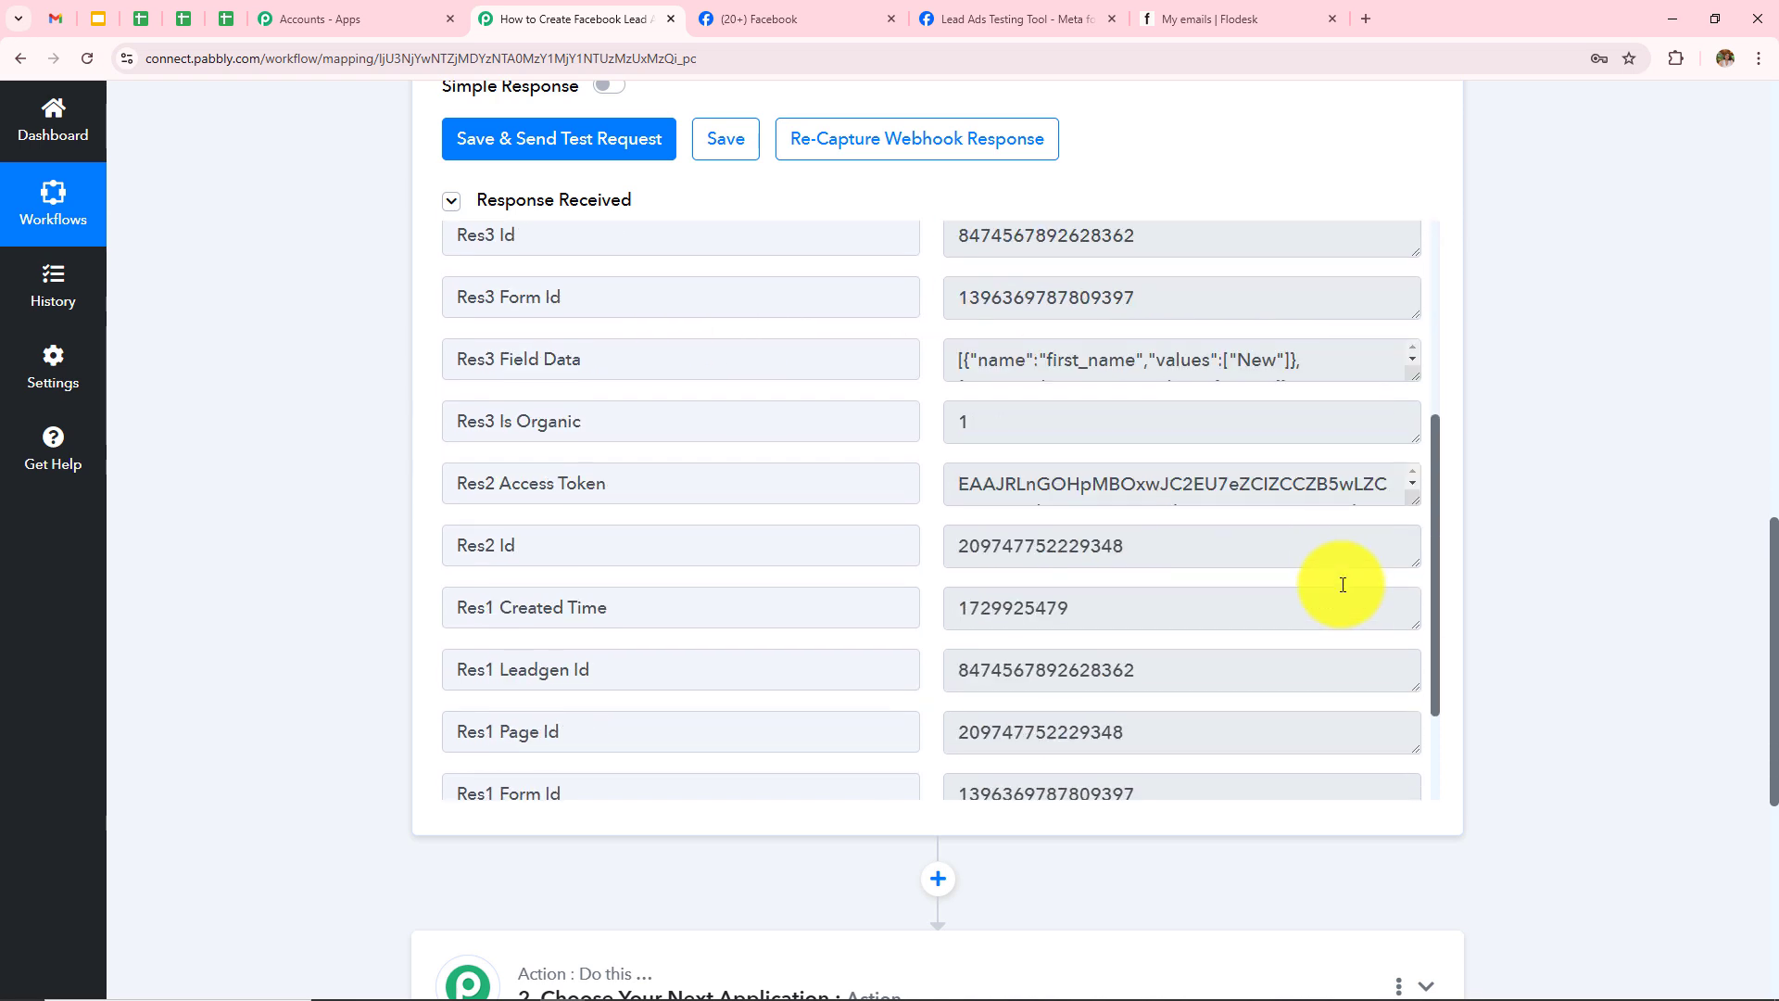
scroll(926, 709, up, 3)
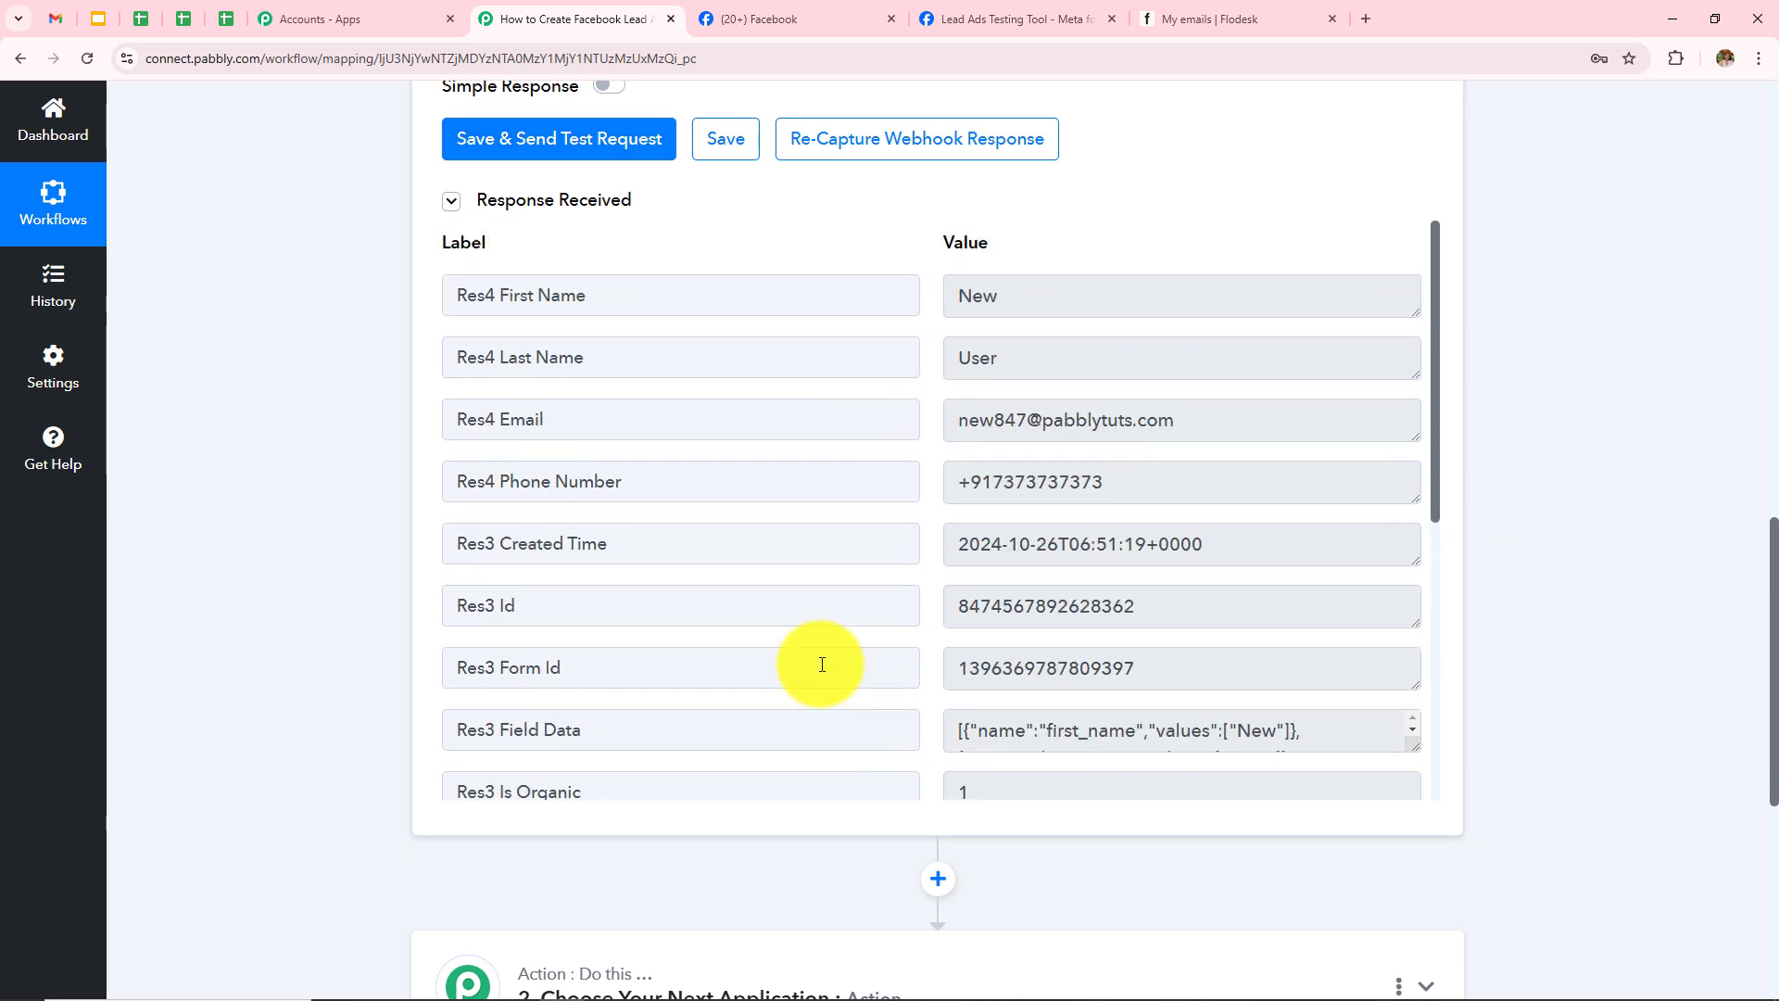
scroll(477, 510, up, 4)
scroll(470, 510, up, 10)
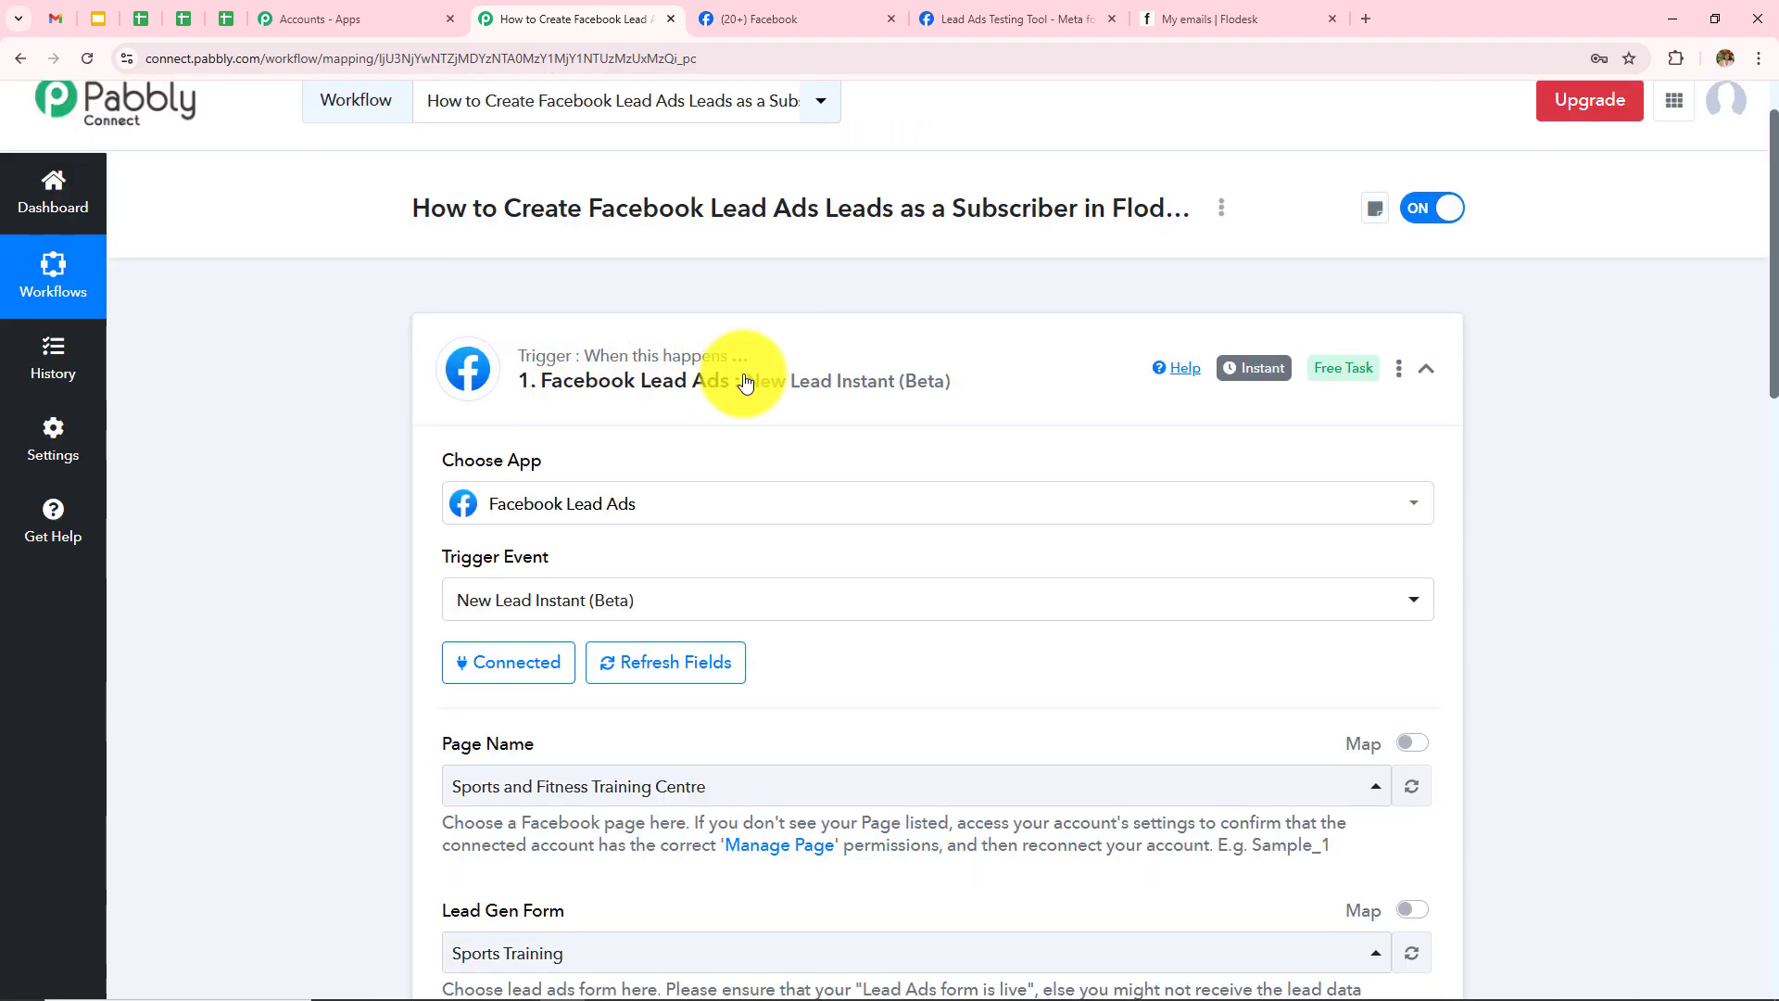
scroll(898, 582, down, 4)
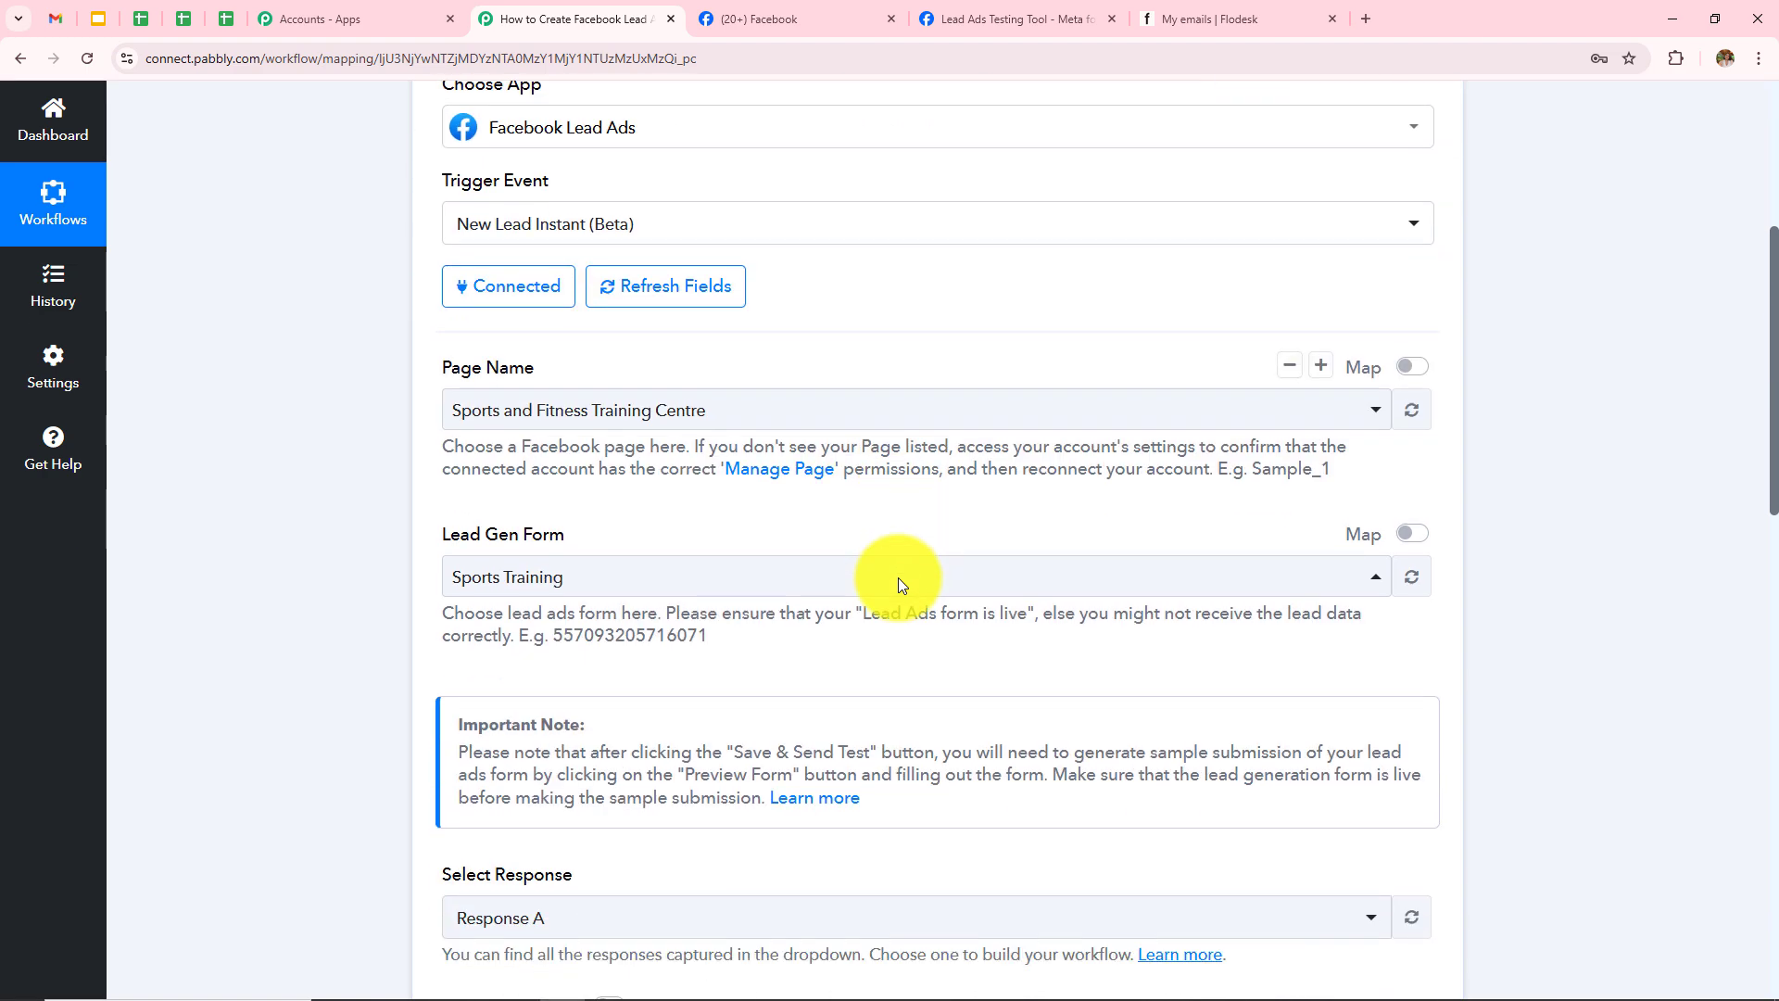
scroll(898, 585, down, 10)
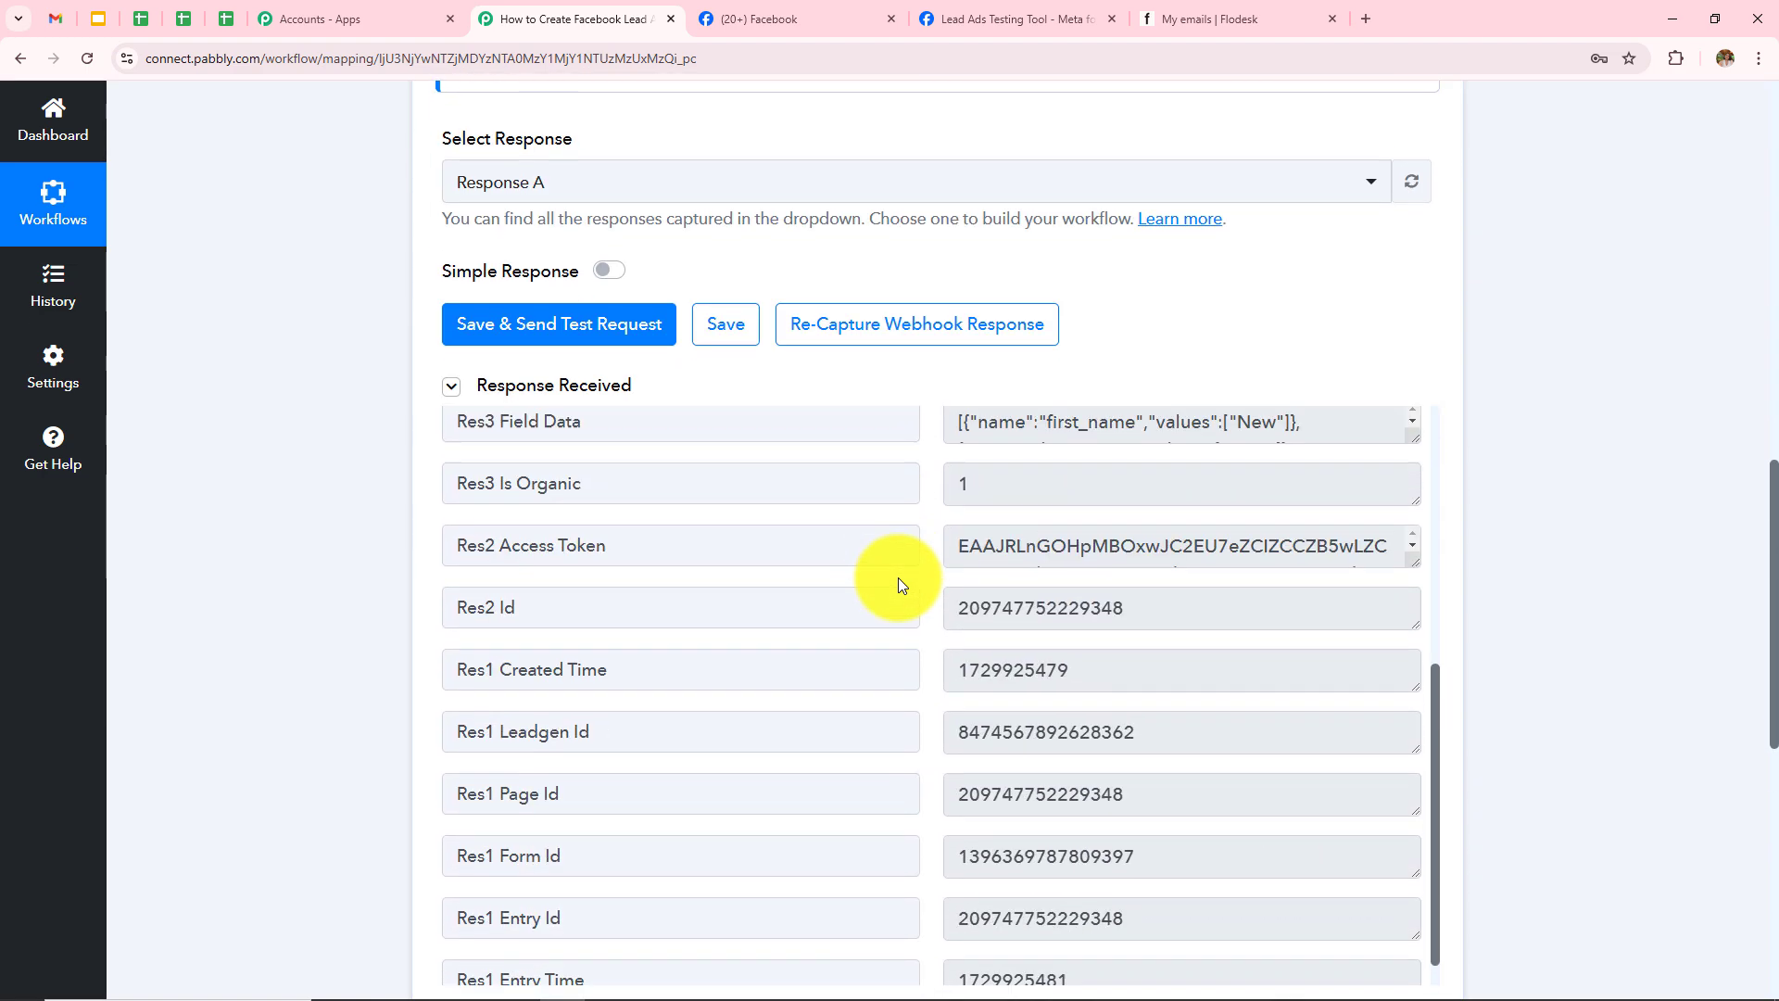
scroll(898, 585, down, 1)
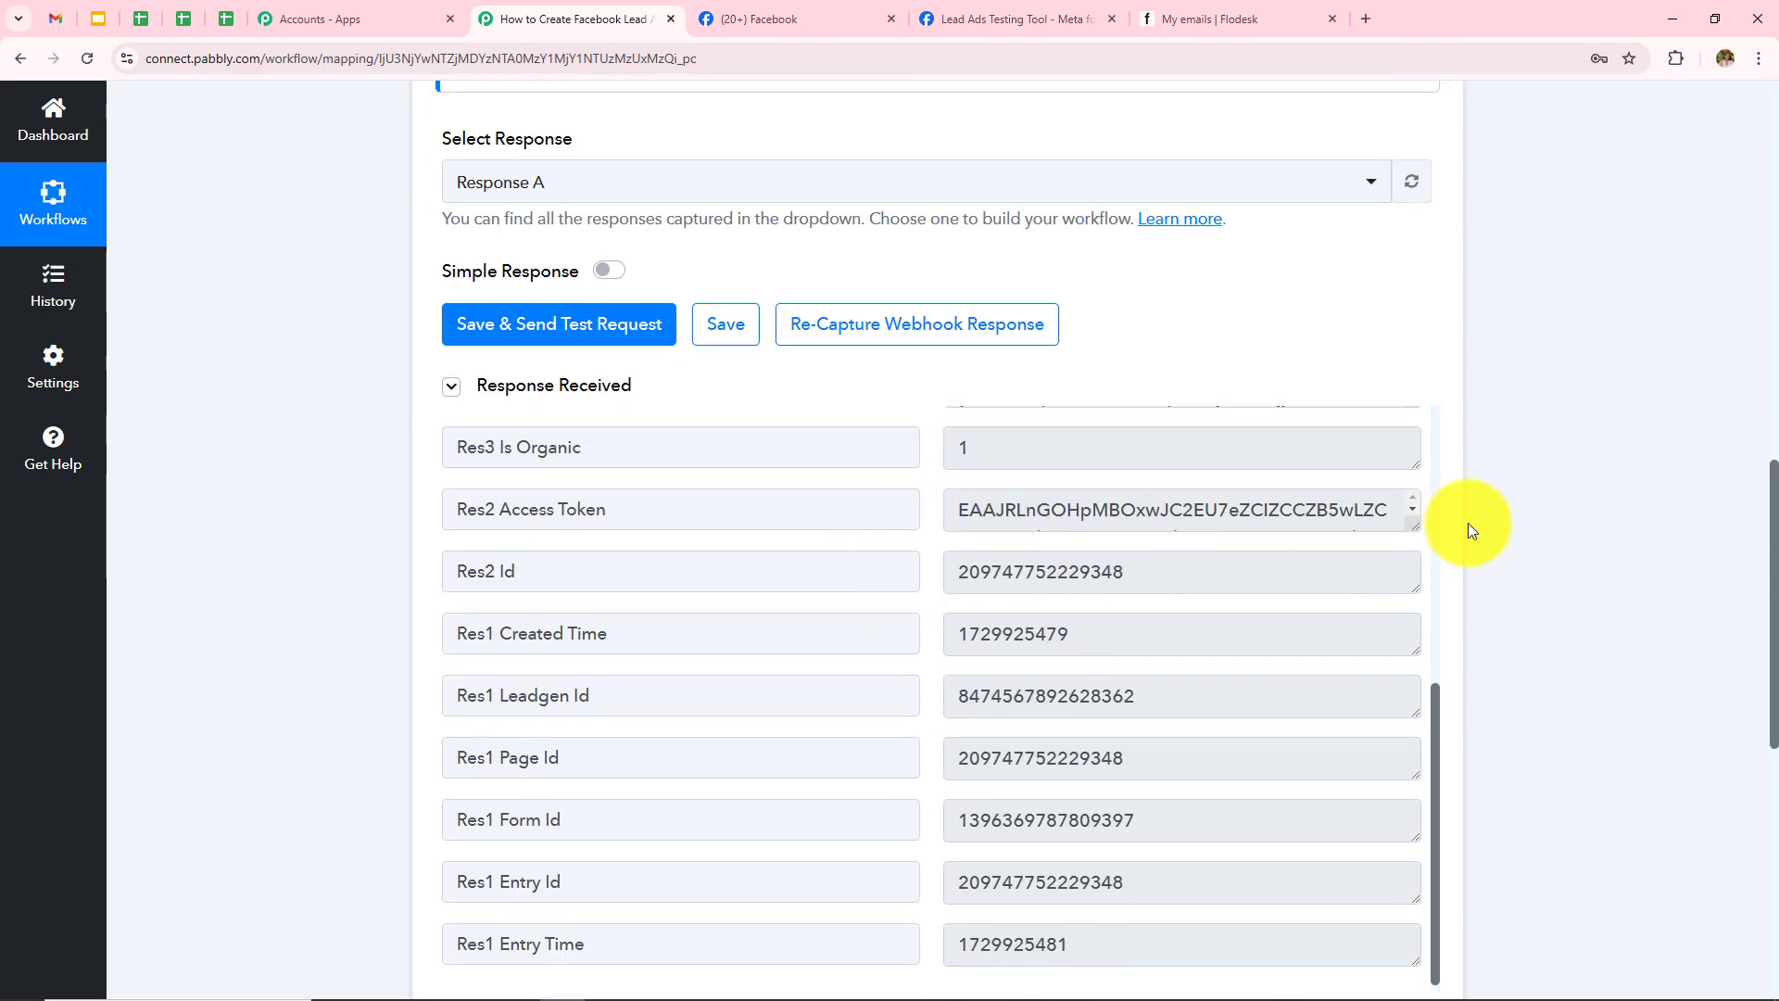
scroll(1472, 529, down, 5)
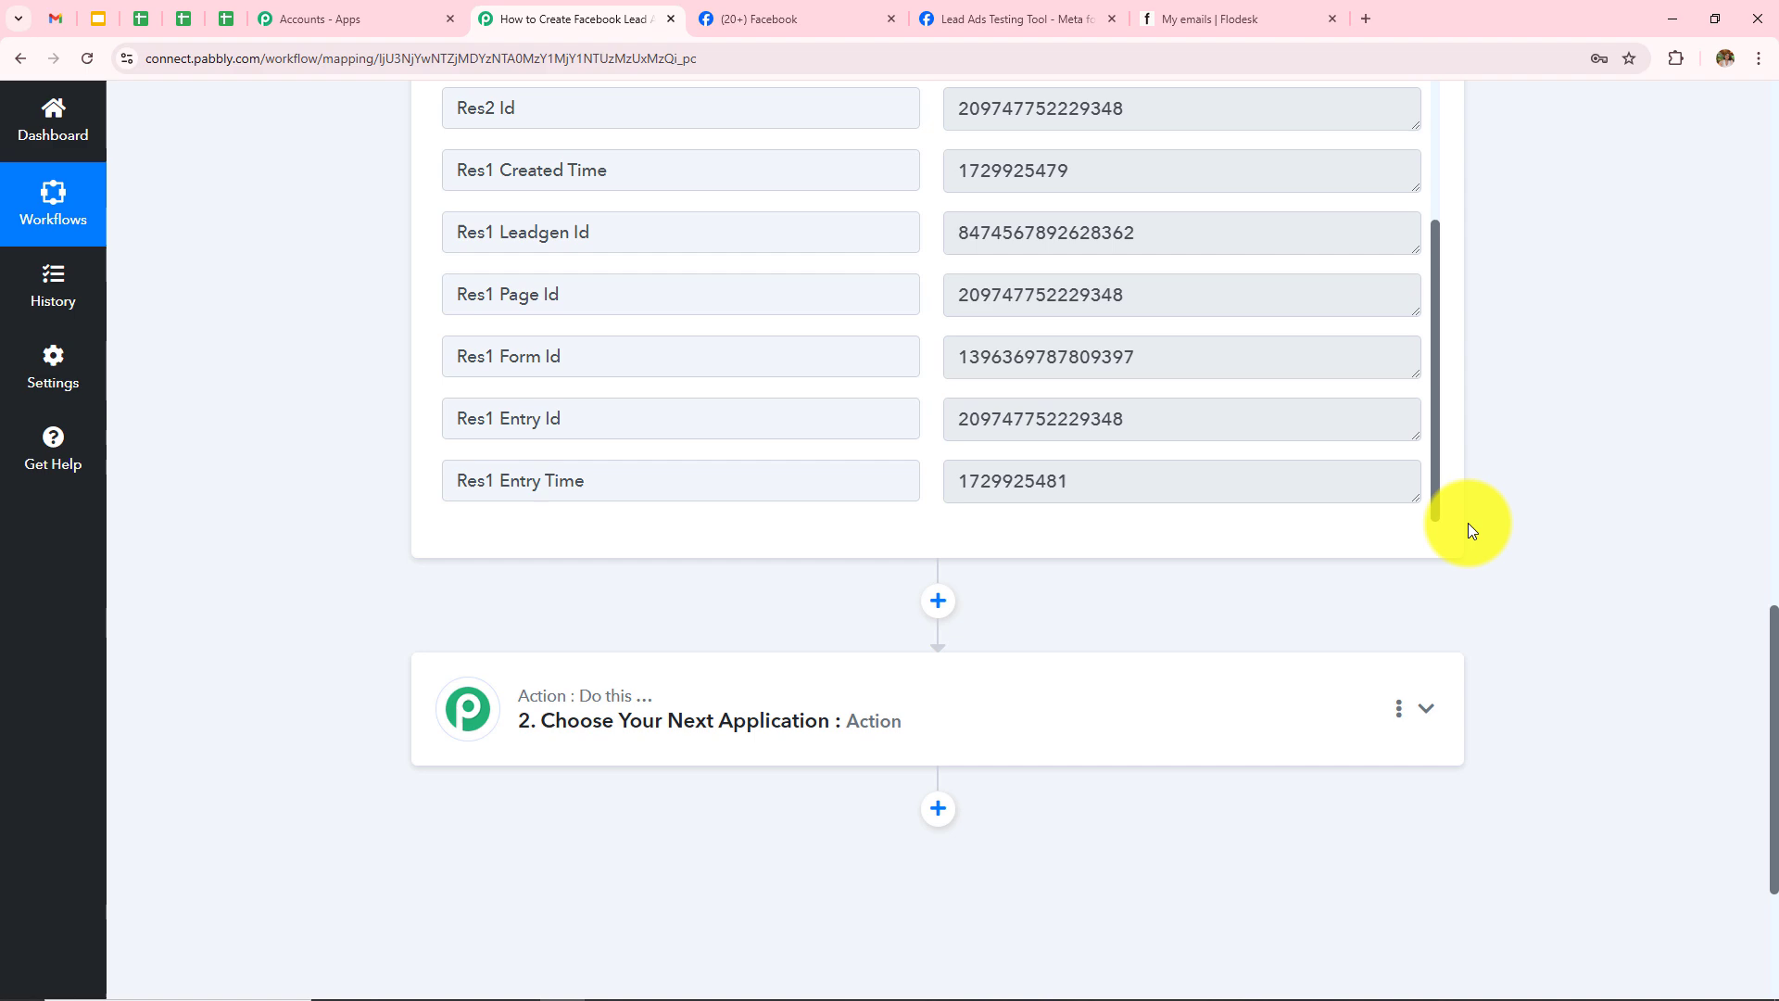
Step: Set the action step's app to Flodesk, found by searching 'Flod', with event Create/Update Subscriber
click(904, 732)
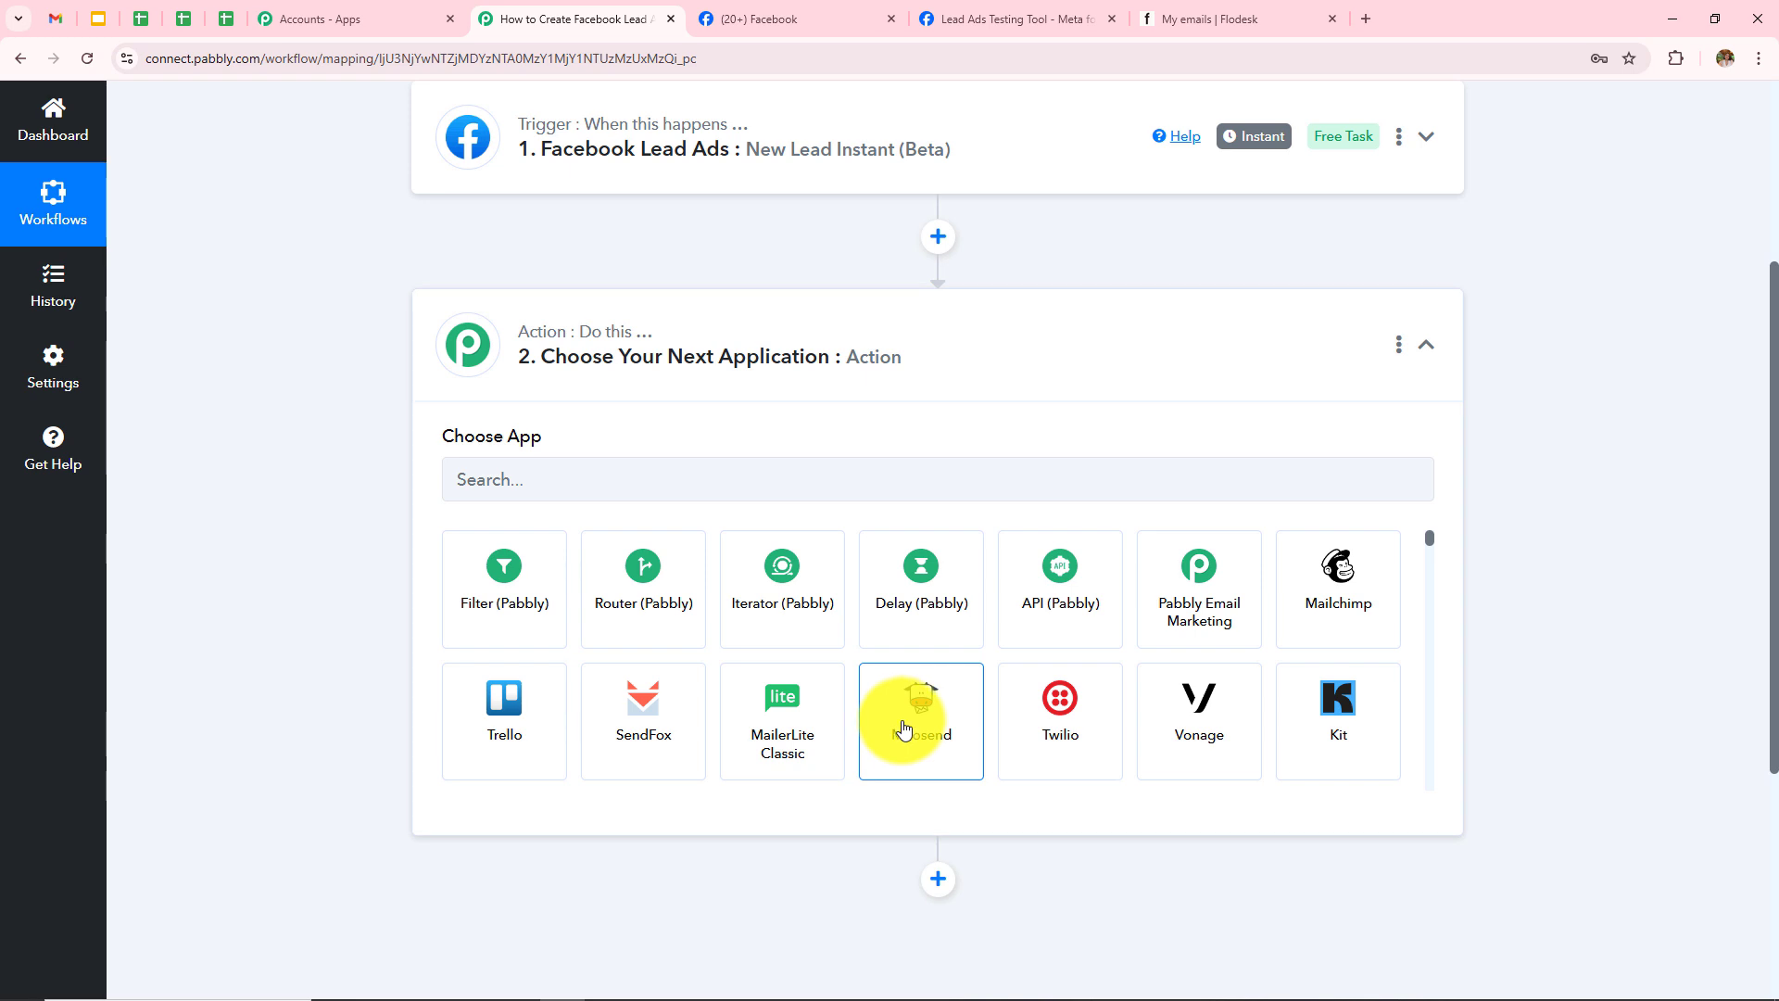
click(686, 487)
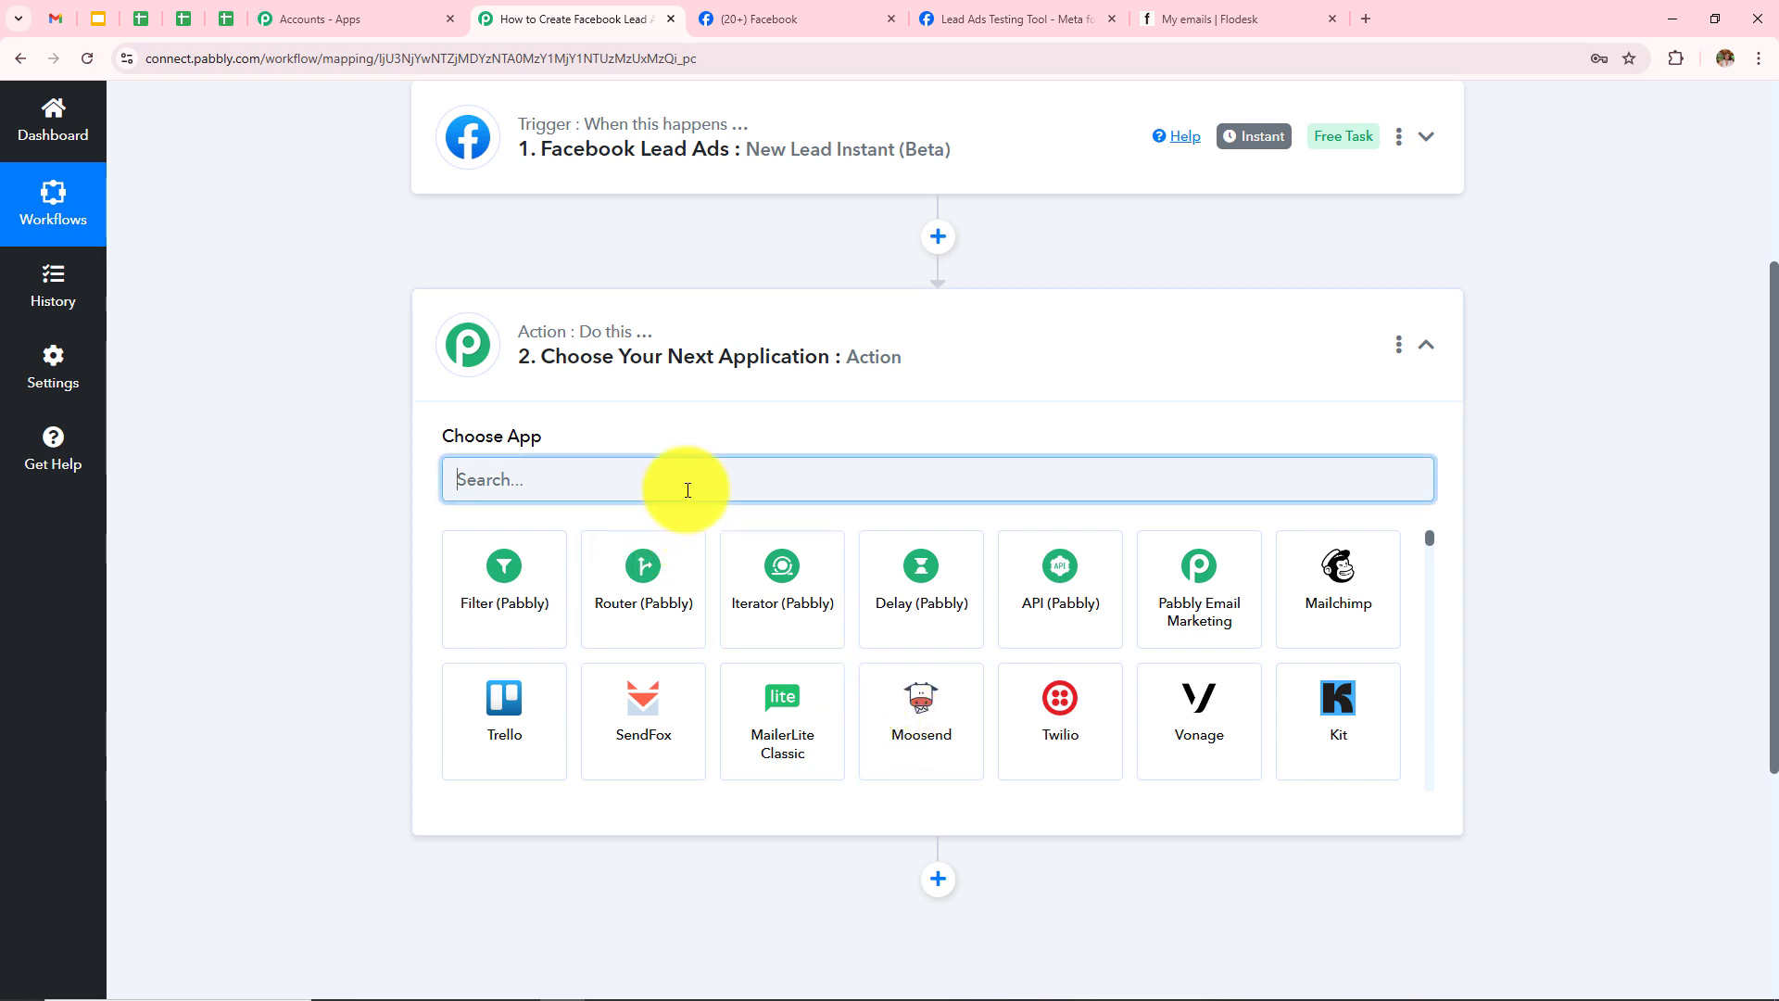
text(Flod)
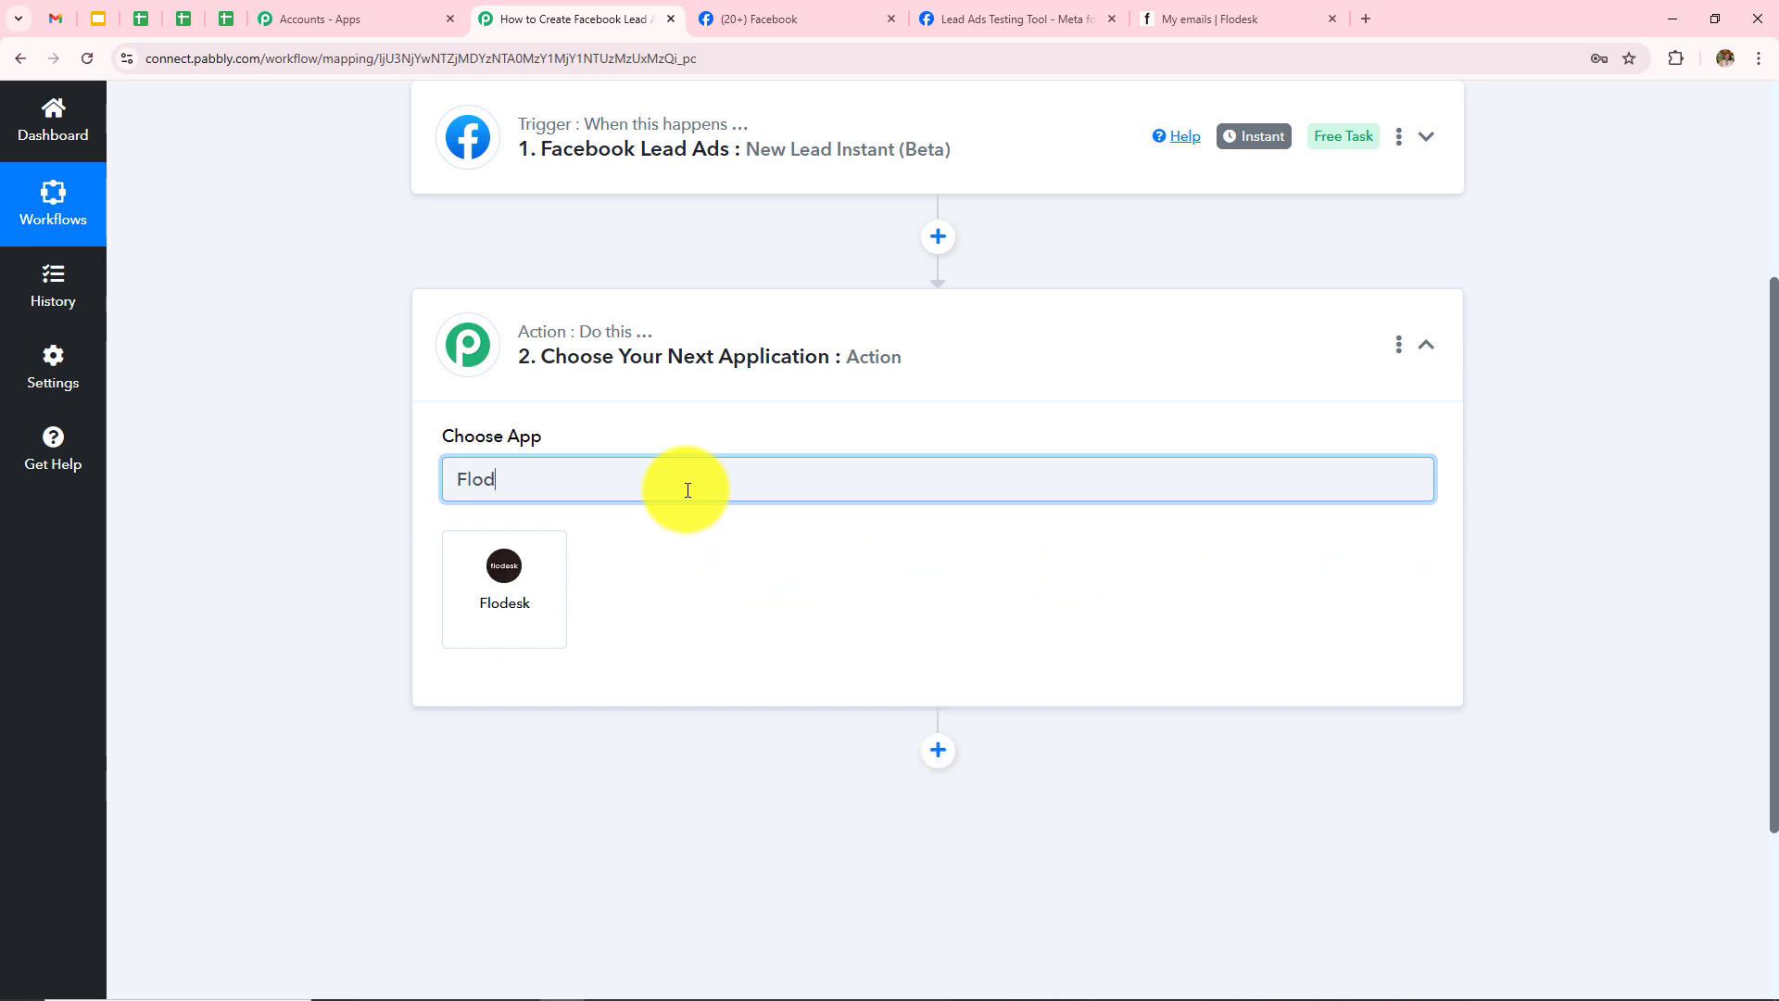
click(501, 597)
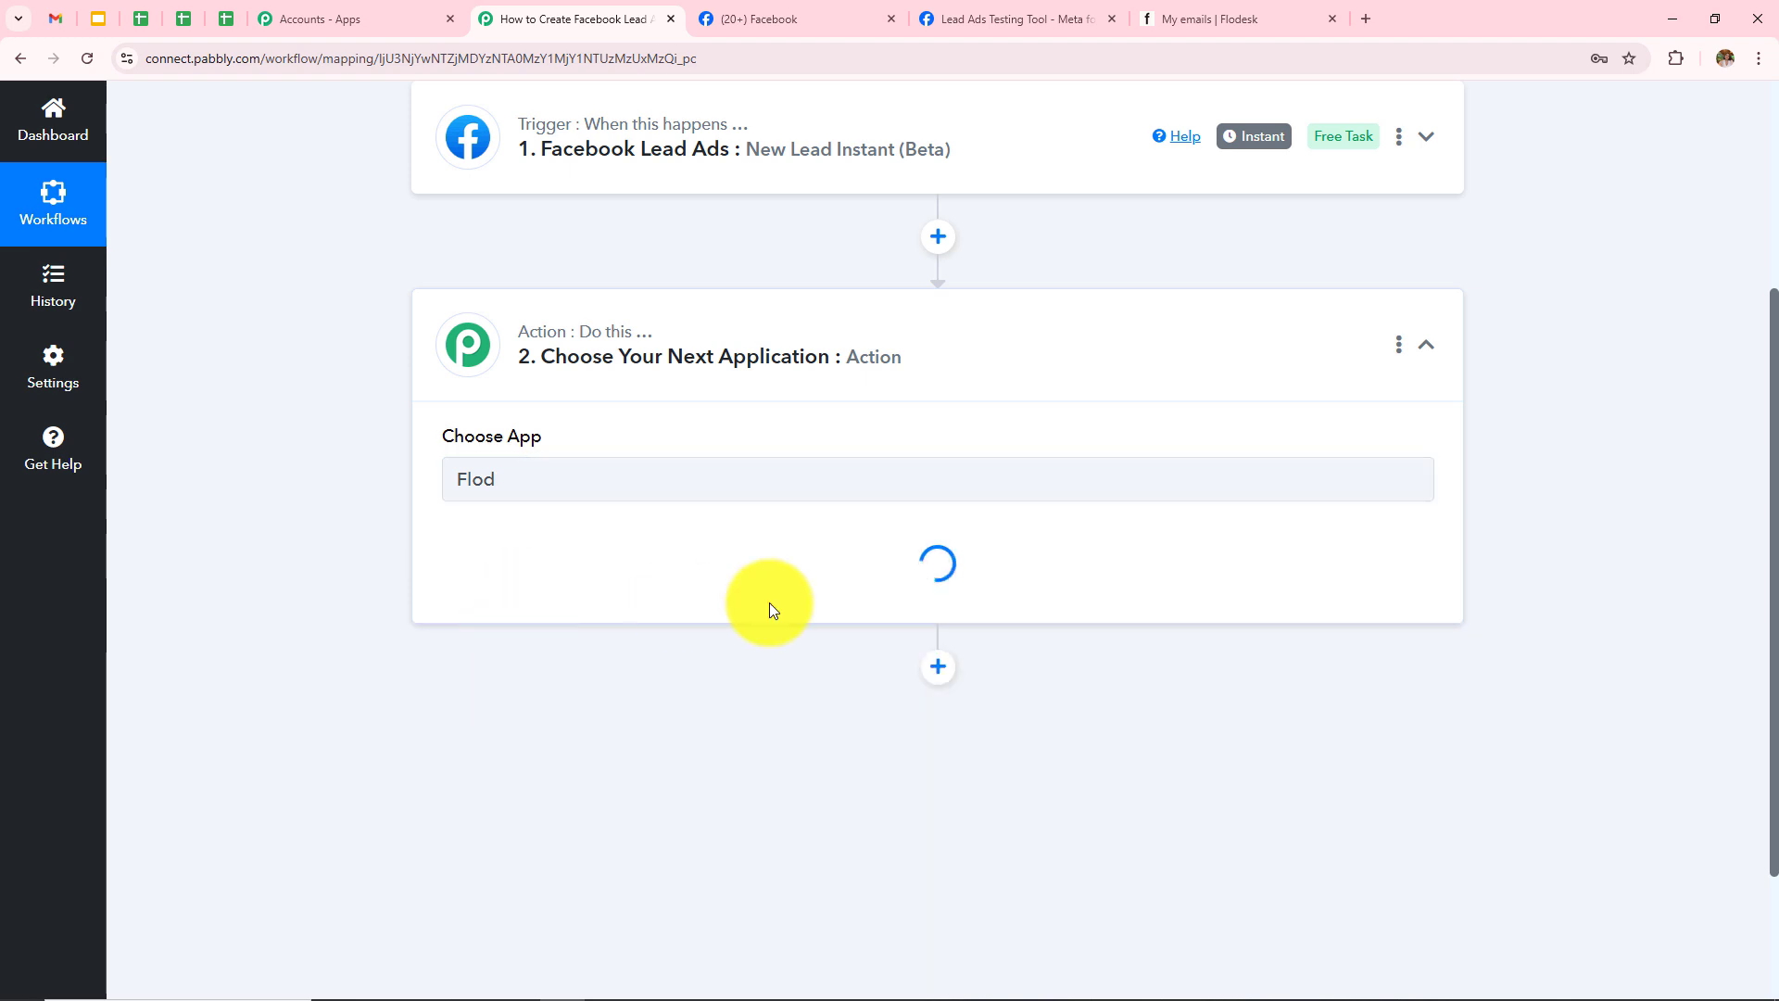
click(586, 585)
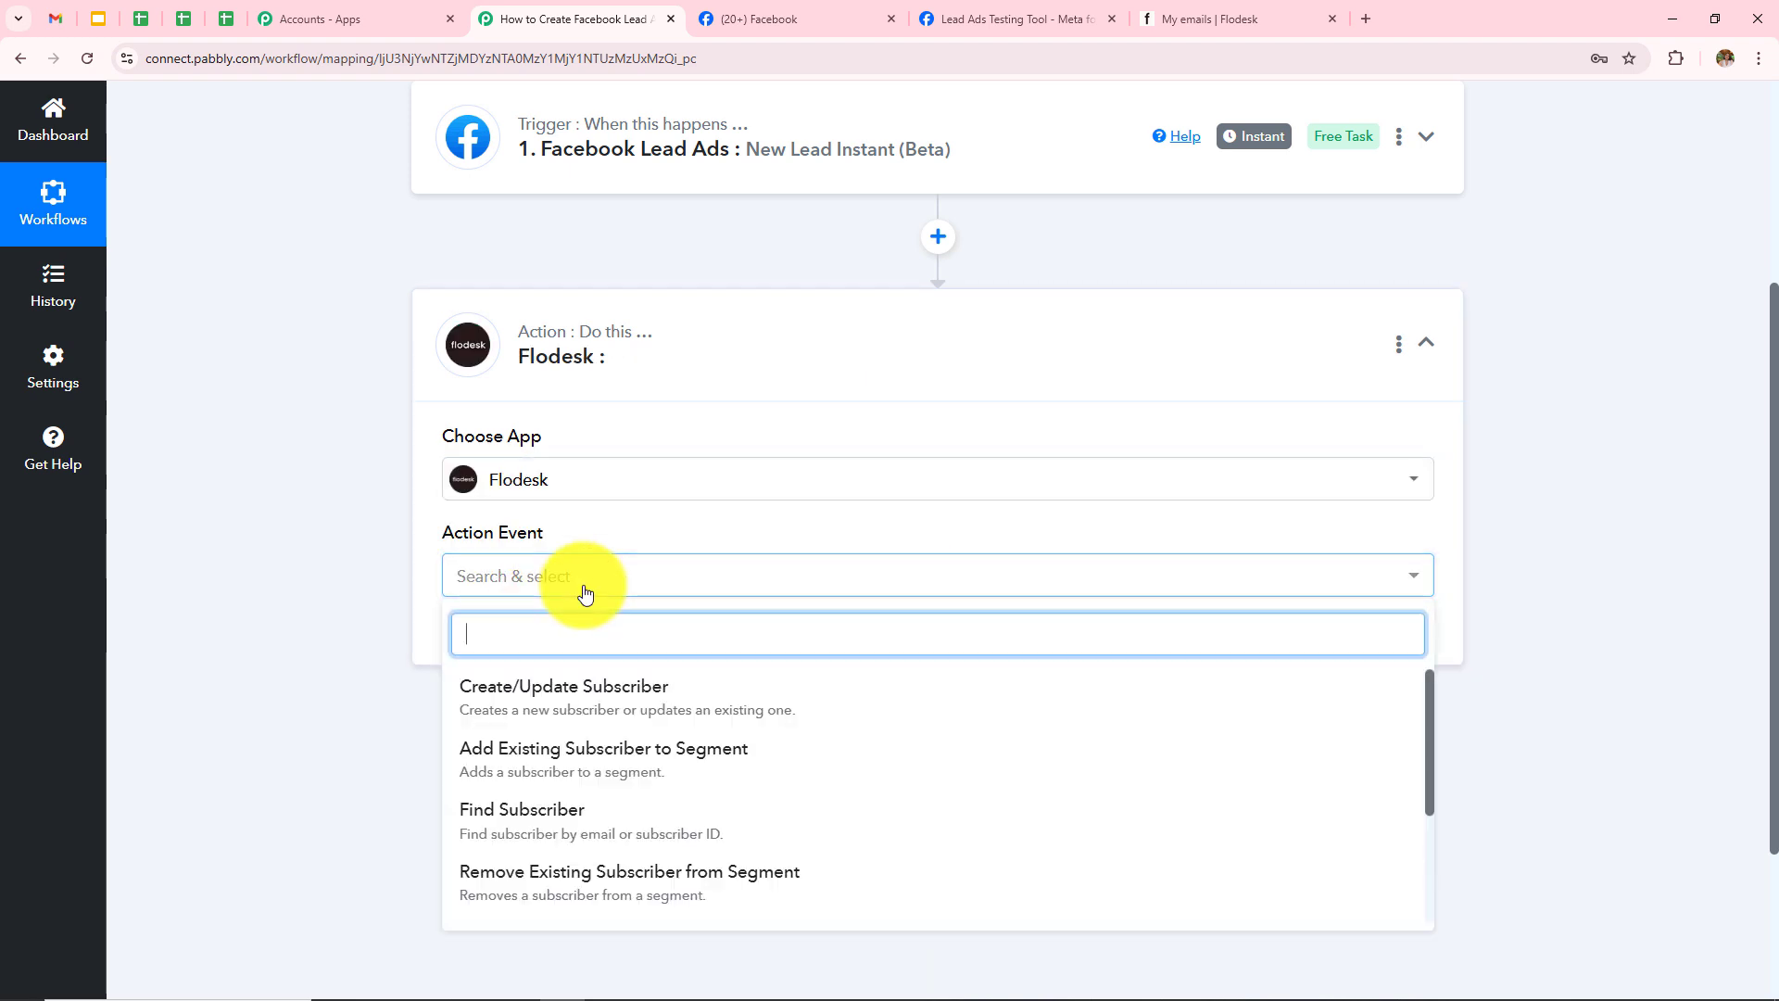
click(603, 702)
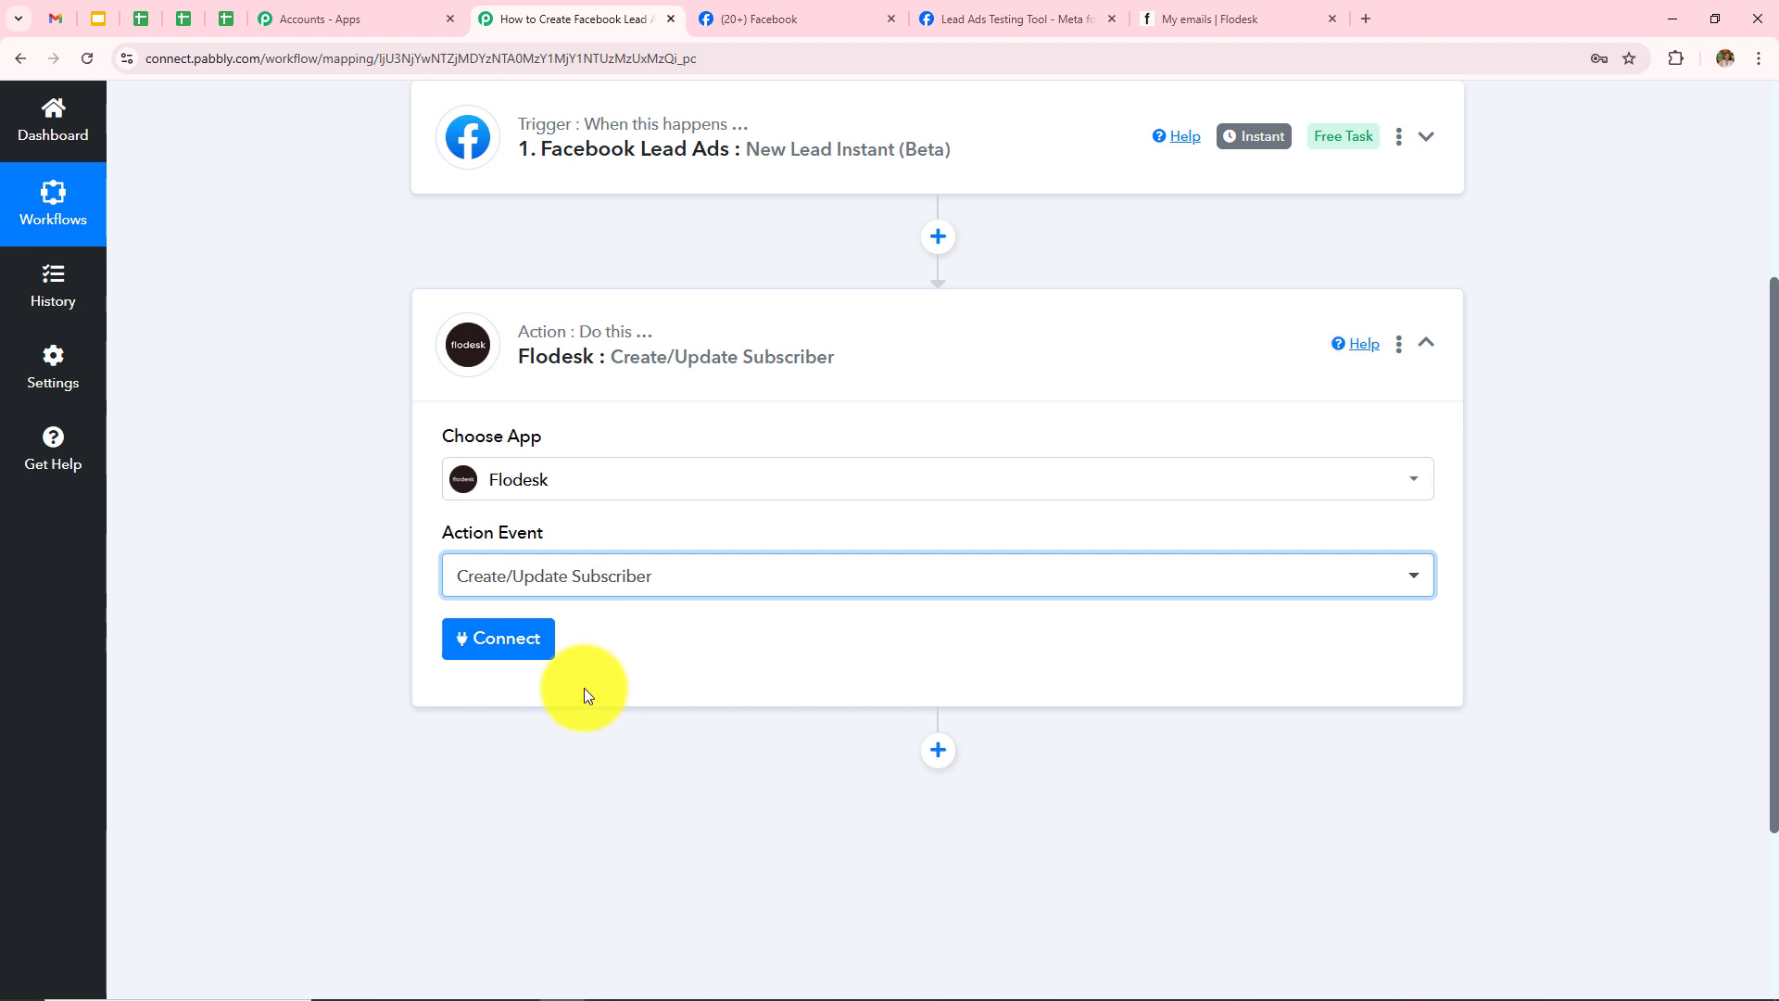
Step: Add a new Flodesk connection, sign in, and allow Pabbly access to the account
click(531, 653)
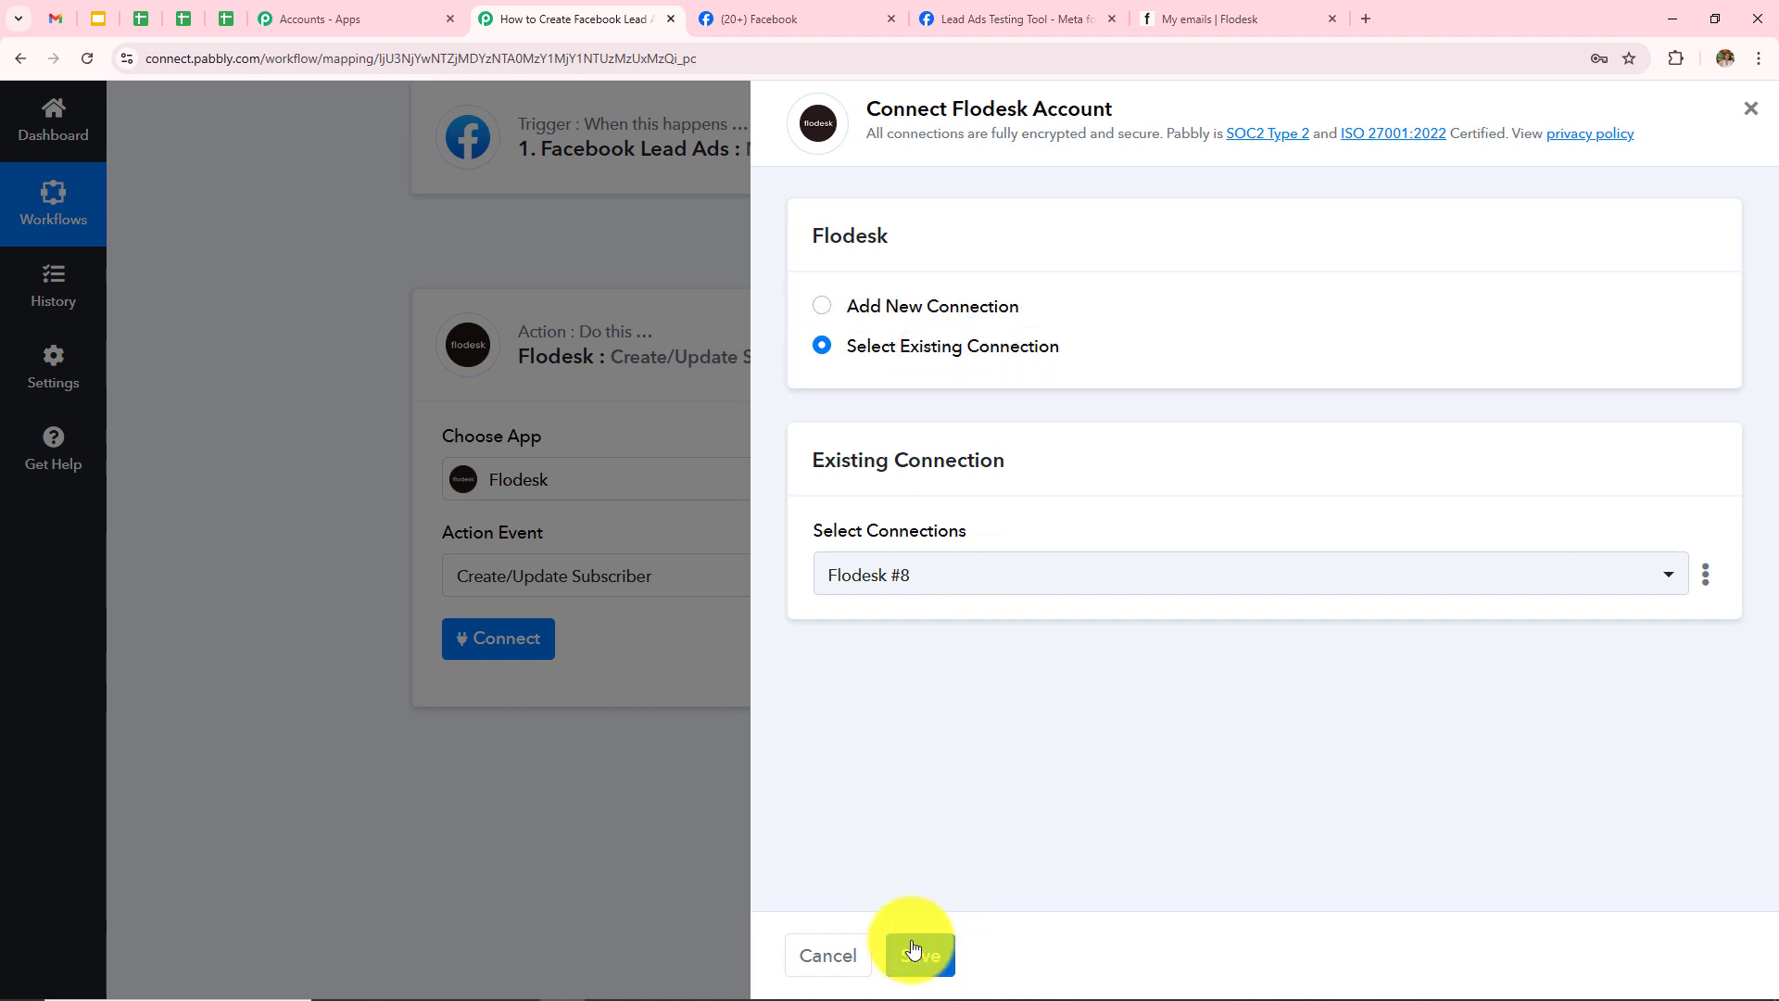
click(906, 317)
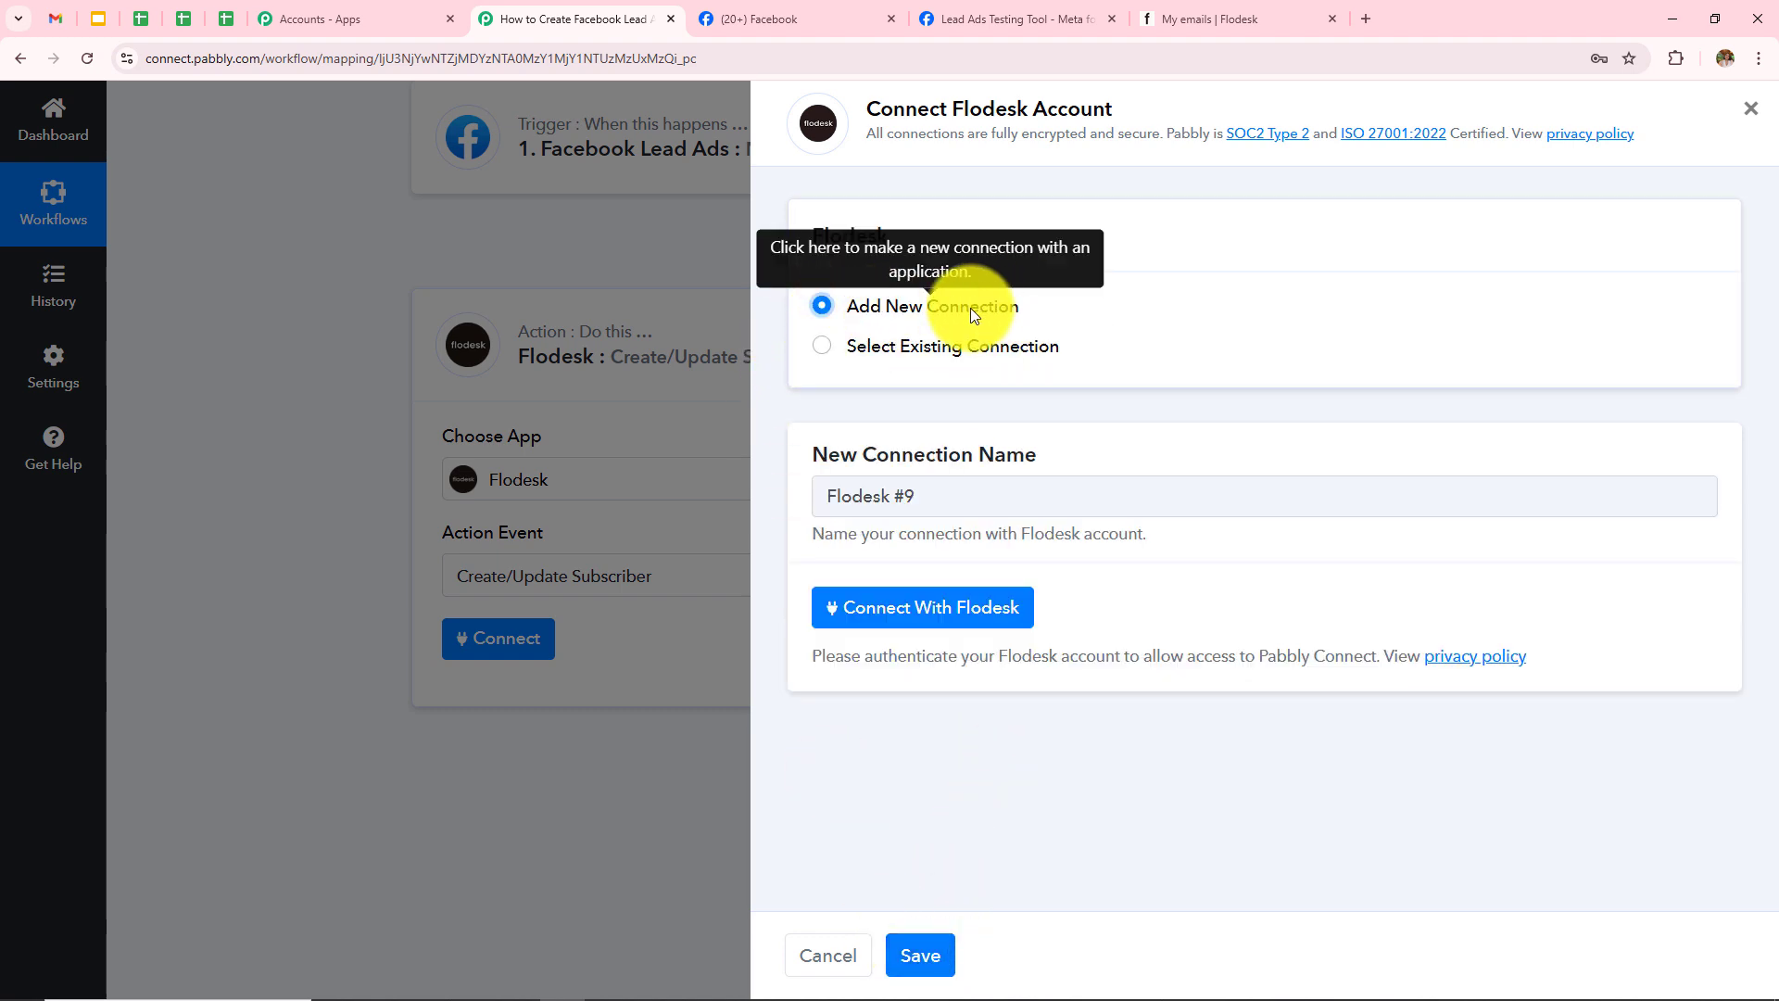
click(952, 619)
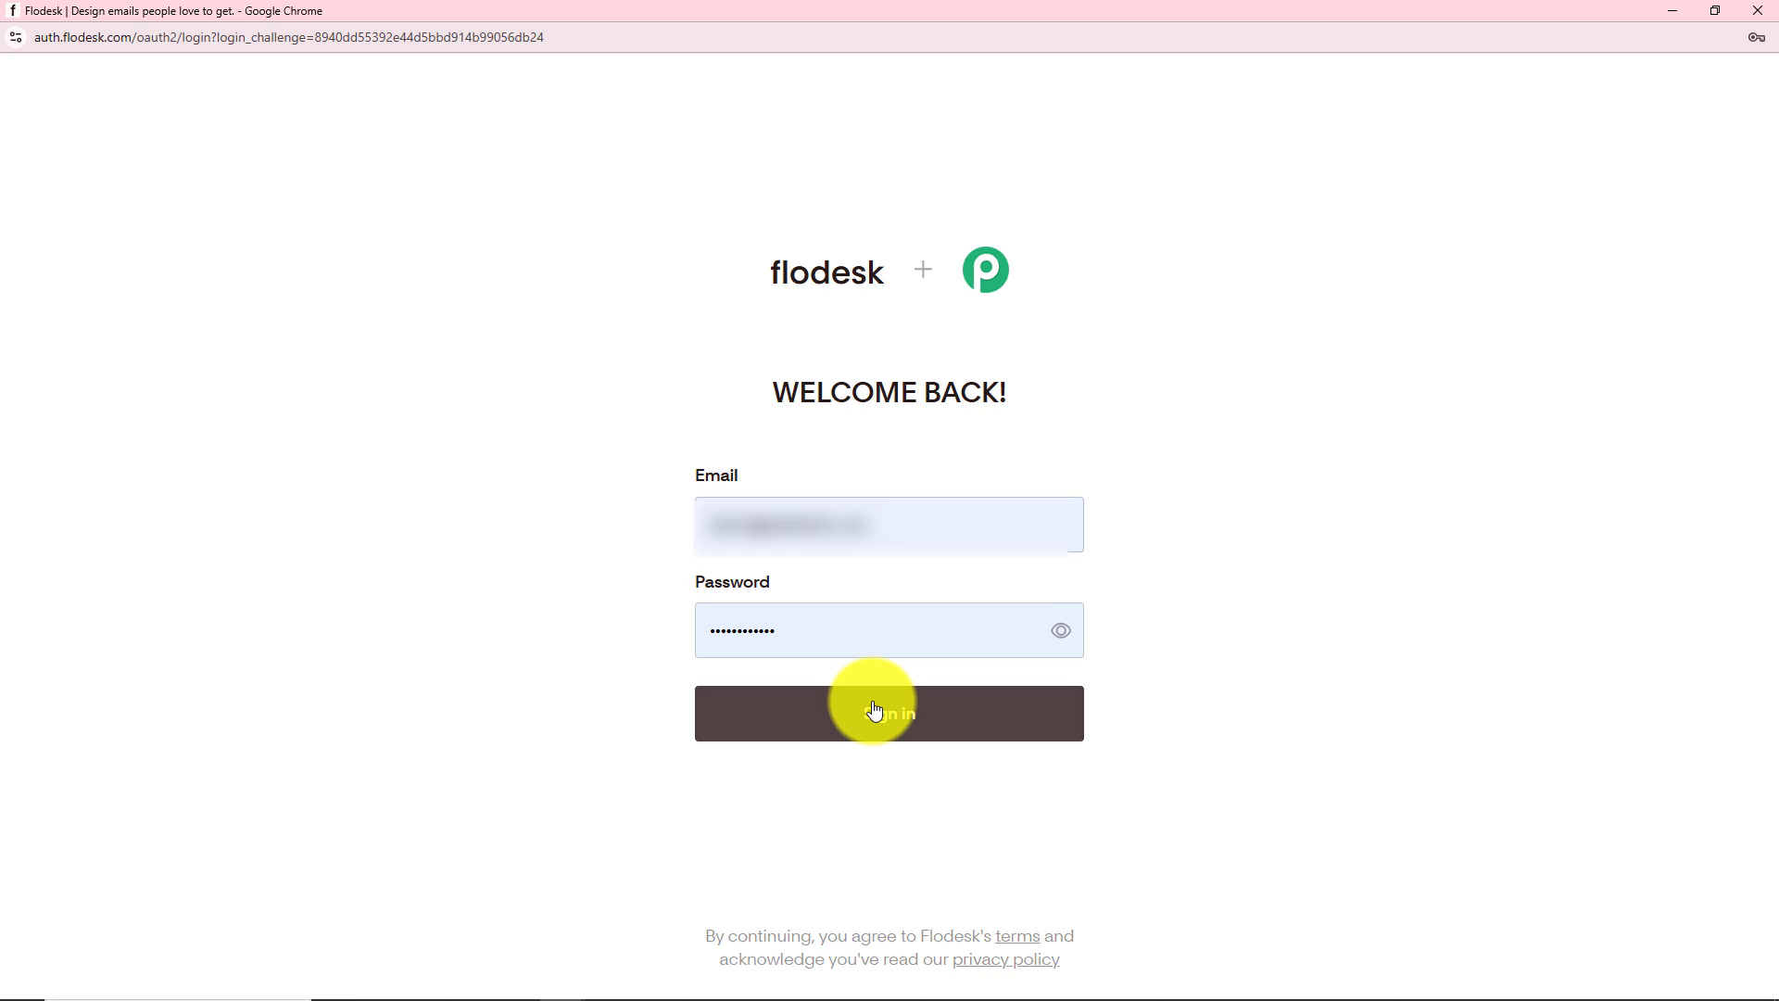
click(876, 715)
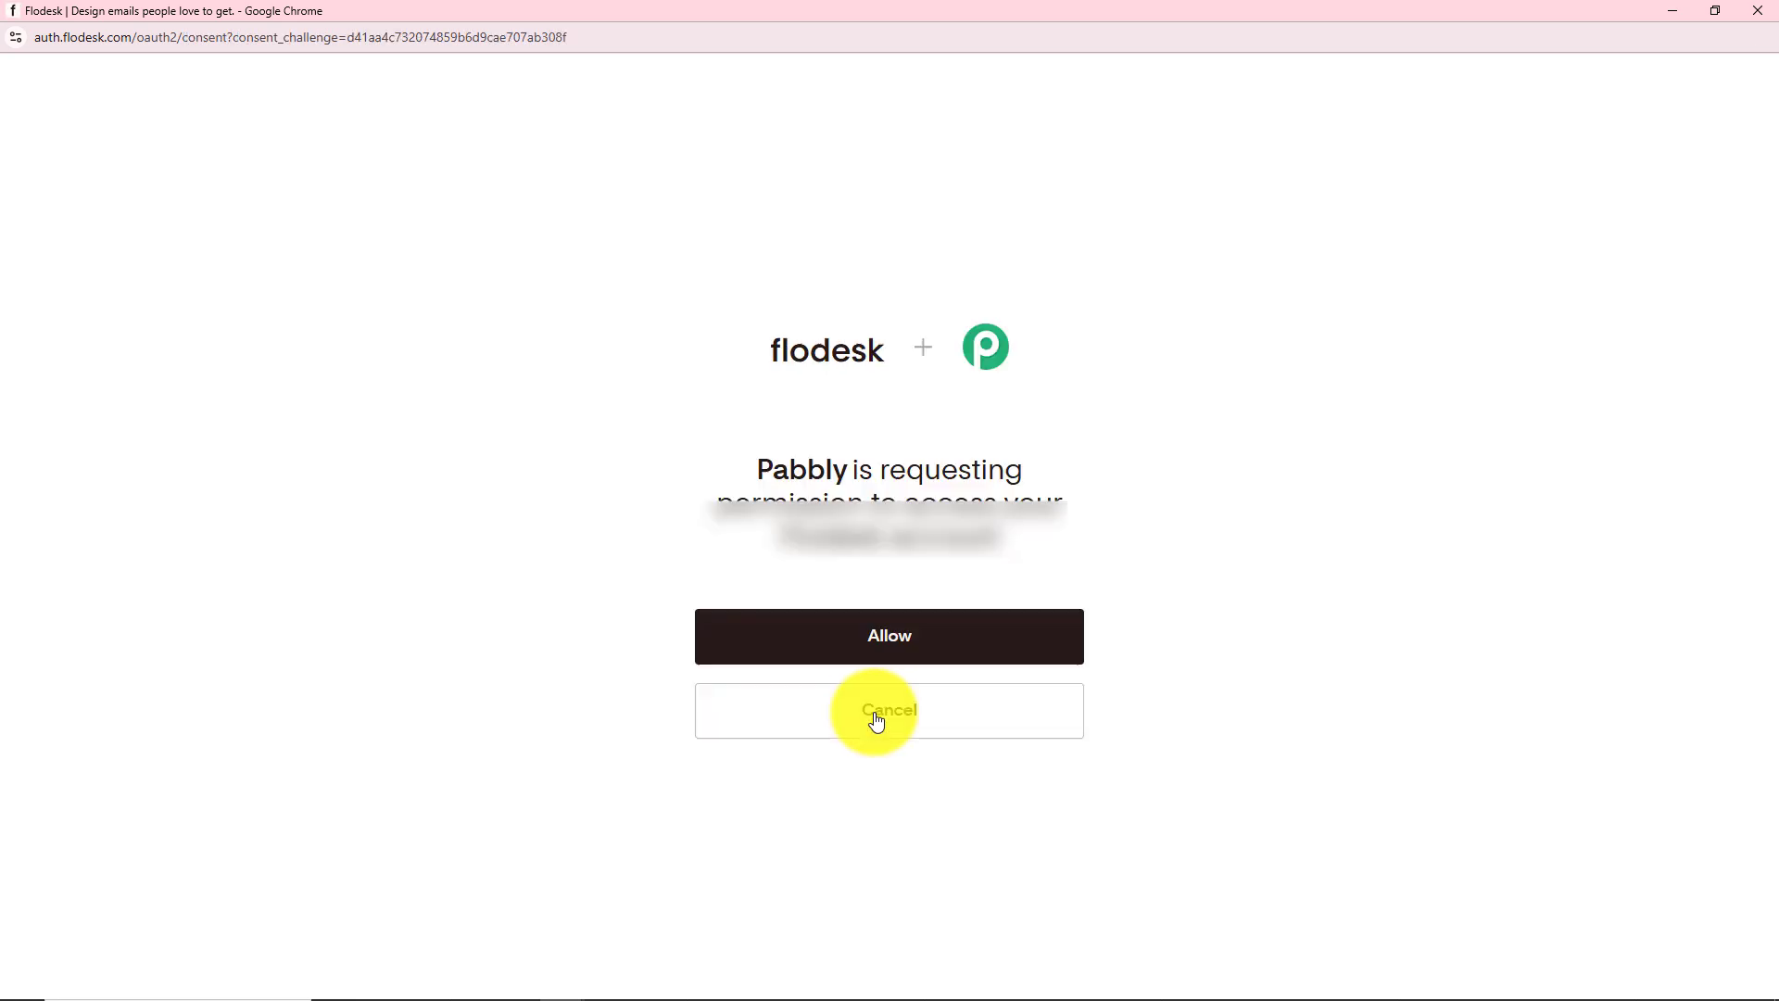
click(881, 635)
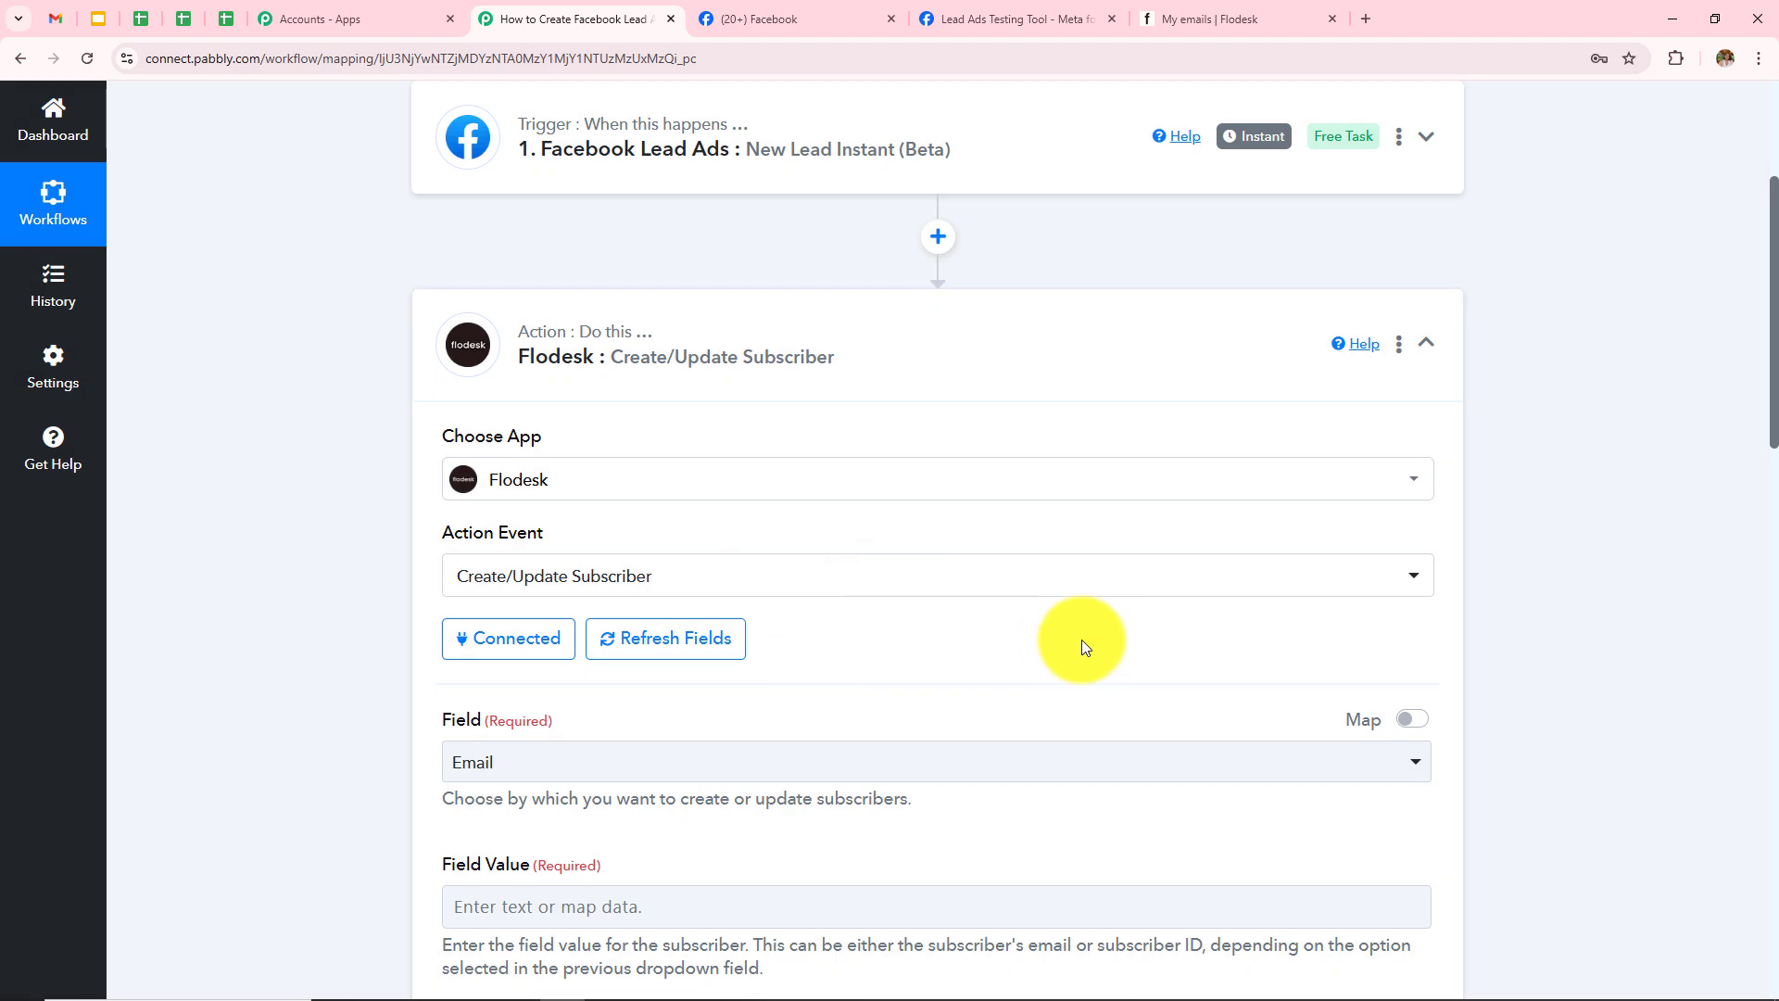
scroll(1055, 643, down, 3)
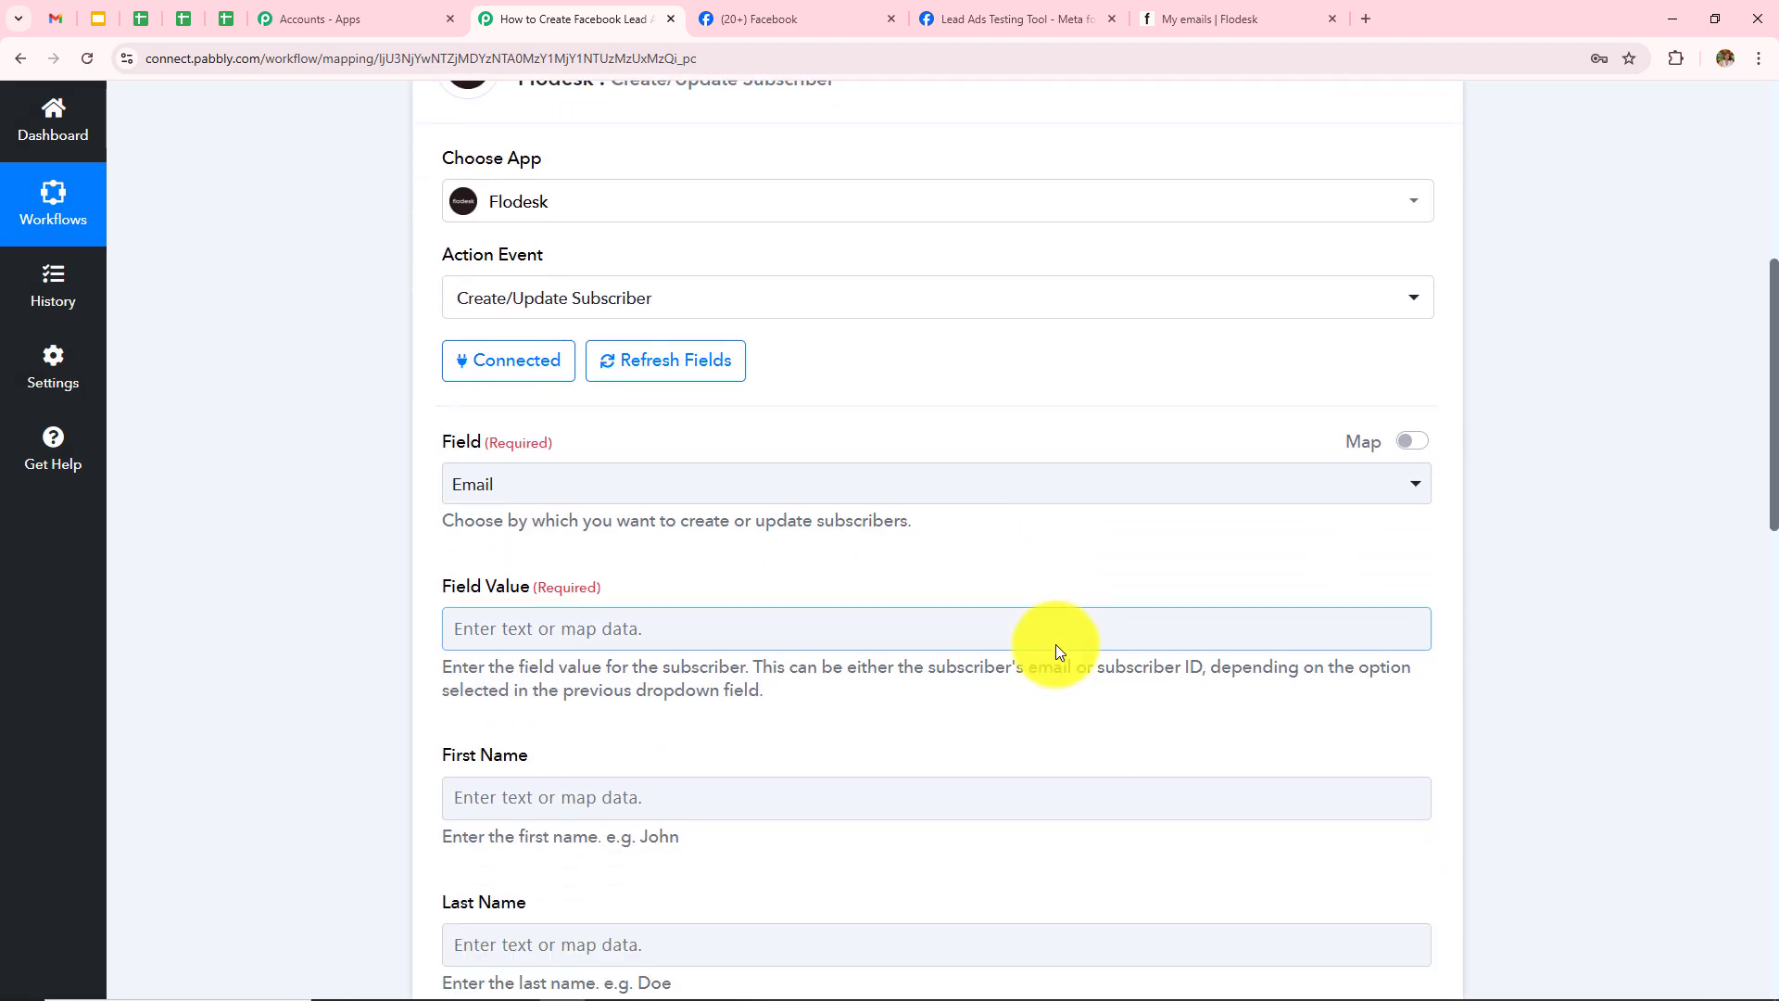
scroll(1057, 644, down, 10)
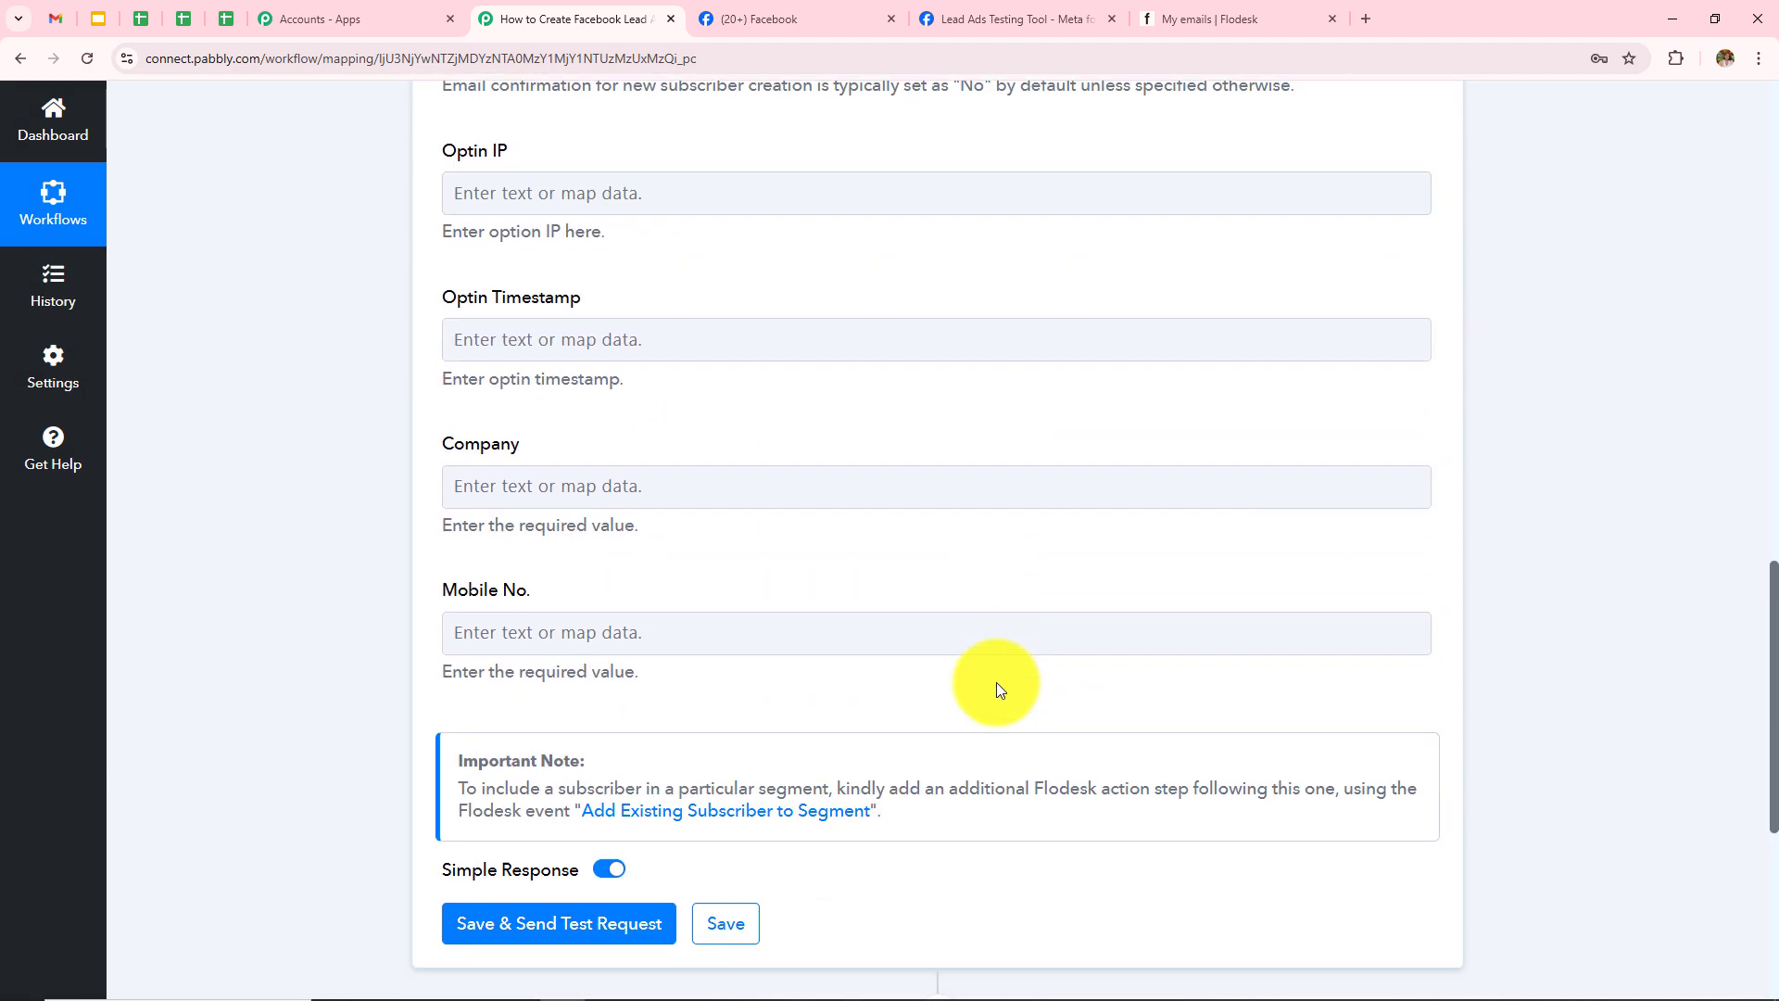
scroll(995, 682, up, 13)
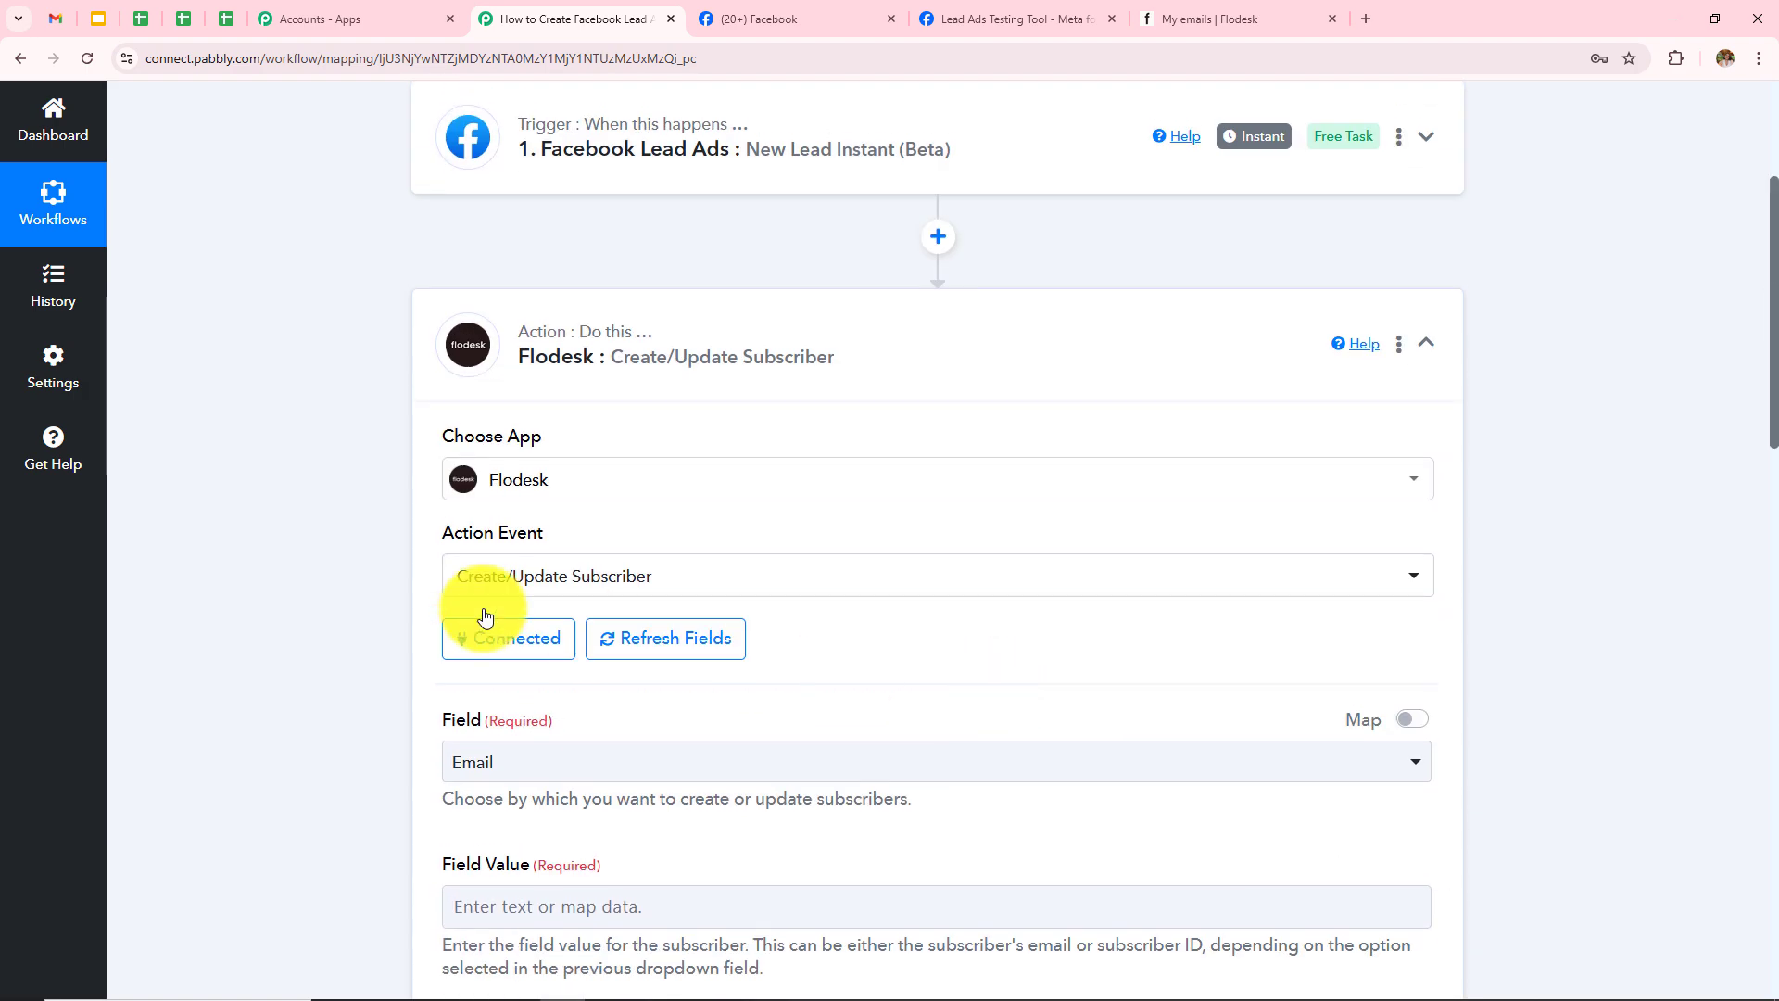
scroll(845, 785, down, 2)
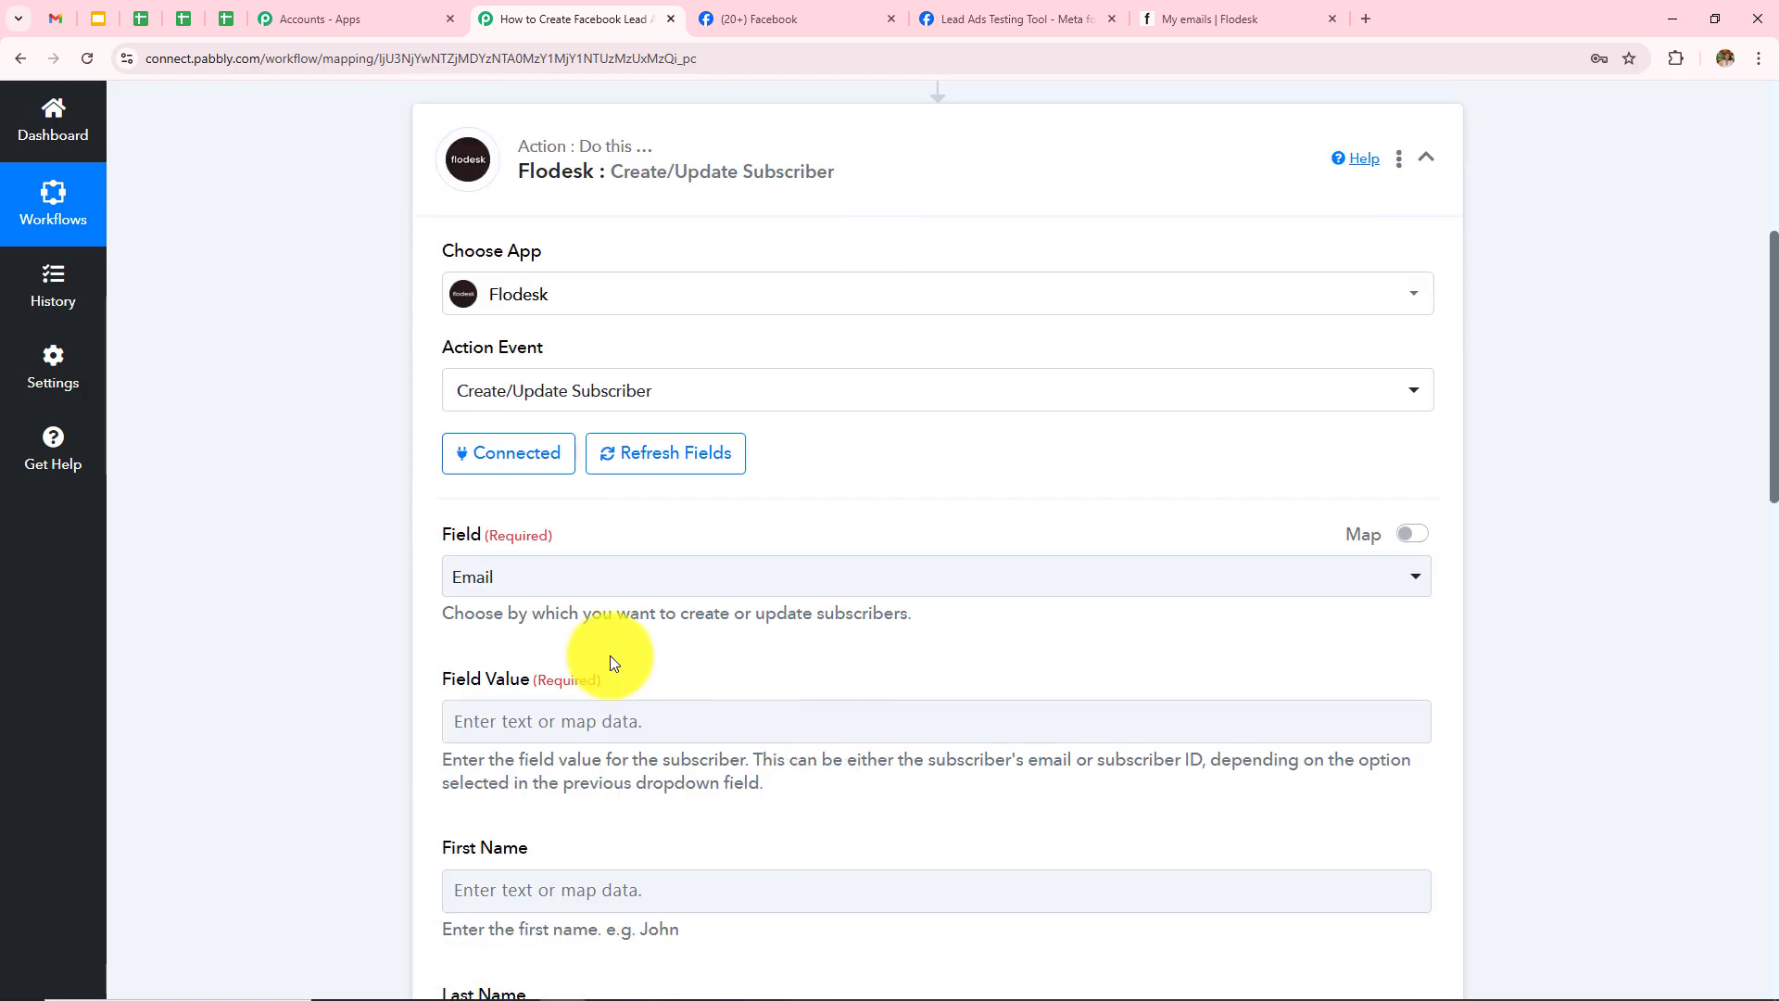
click(574, 581)
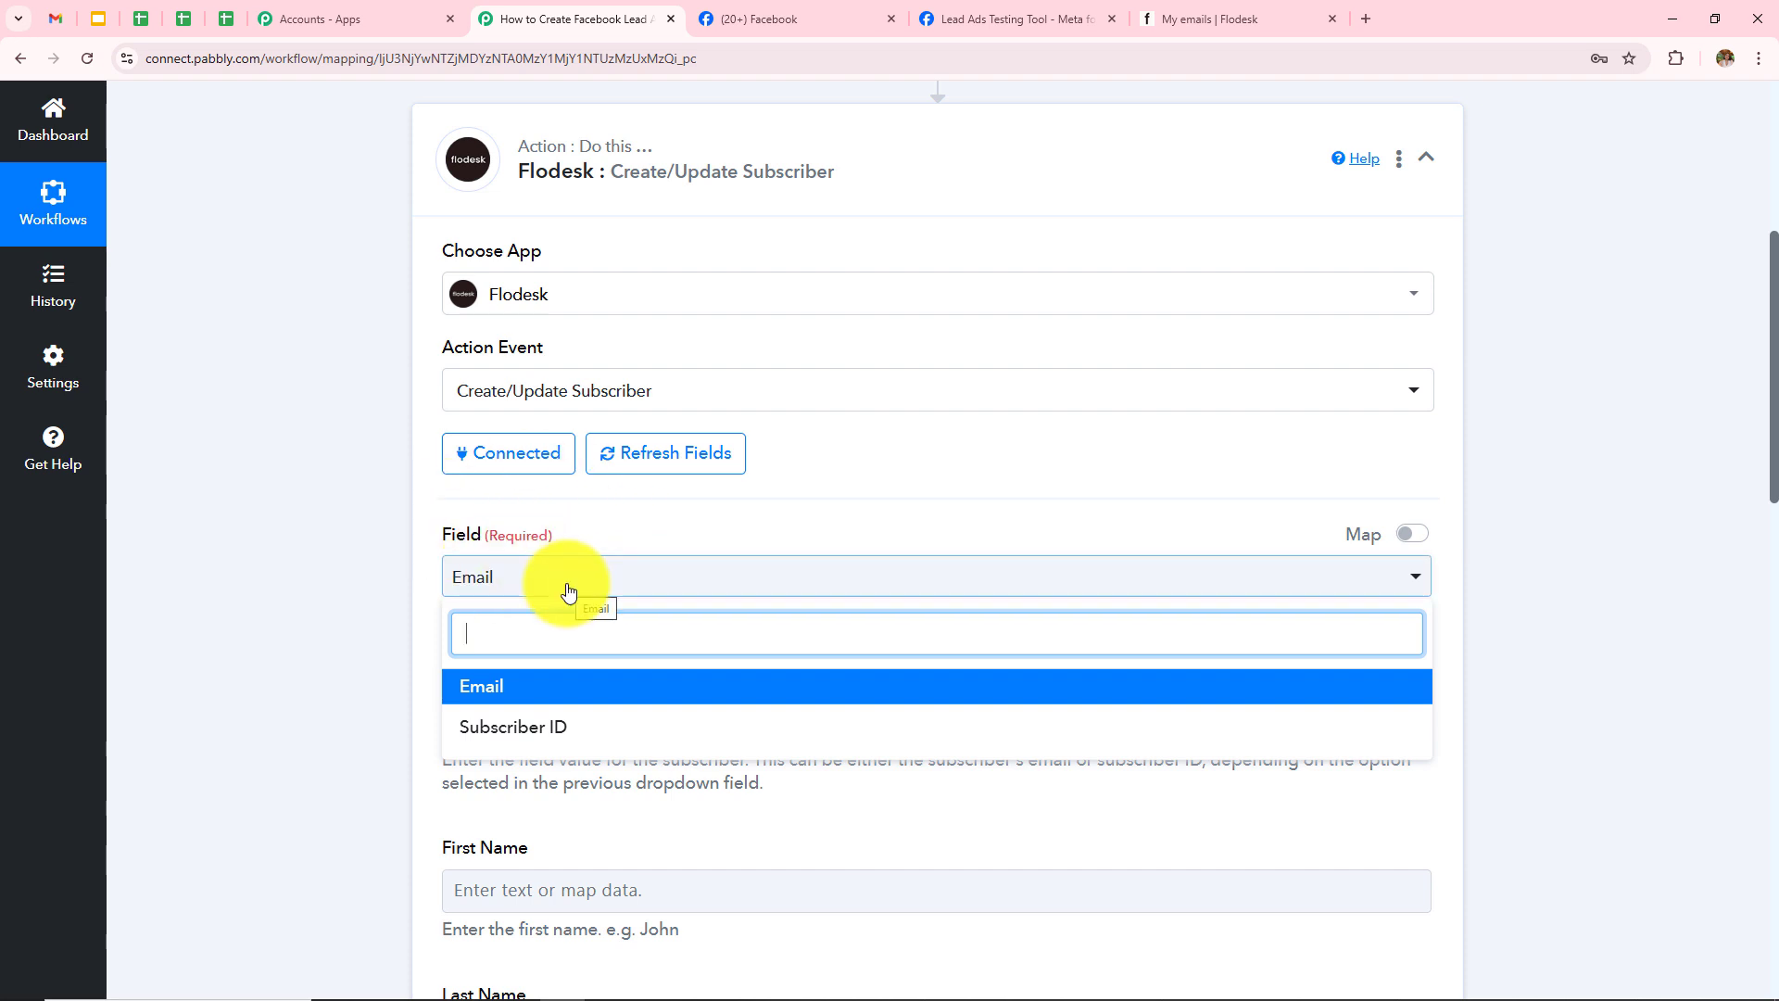
click(499, 687)
scroll(575, 736, down, 2)
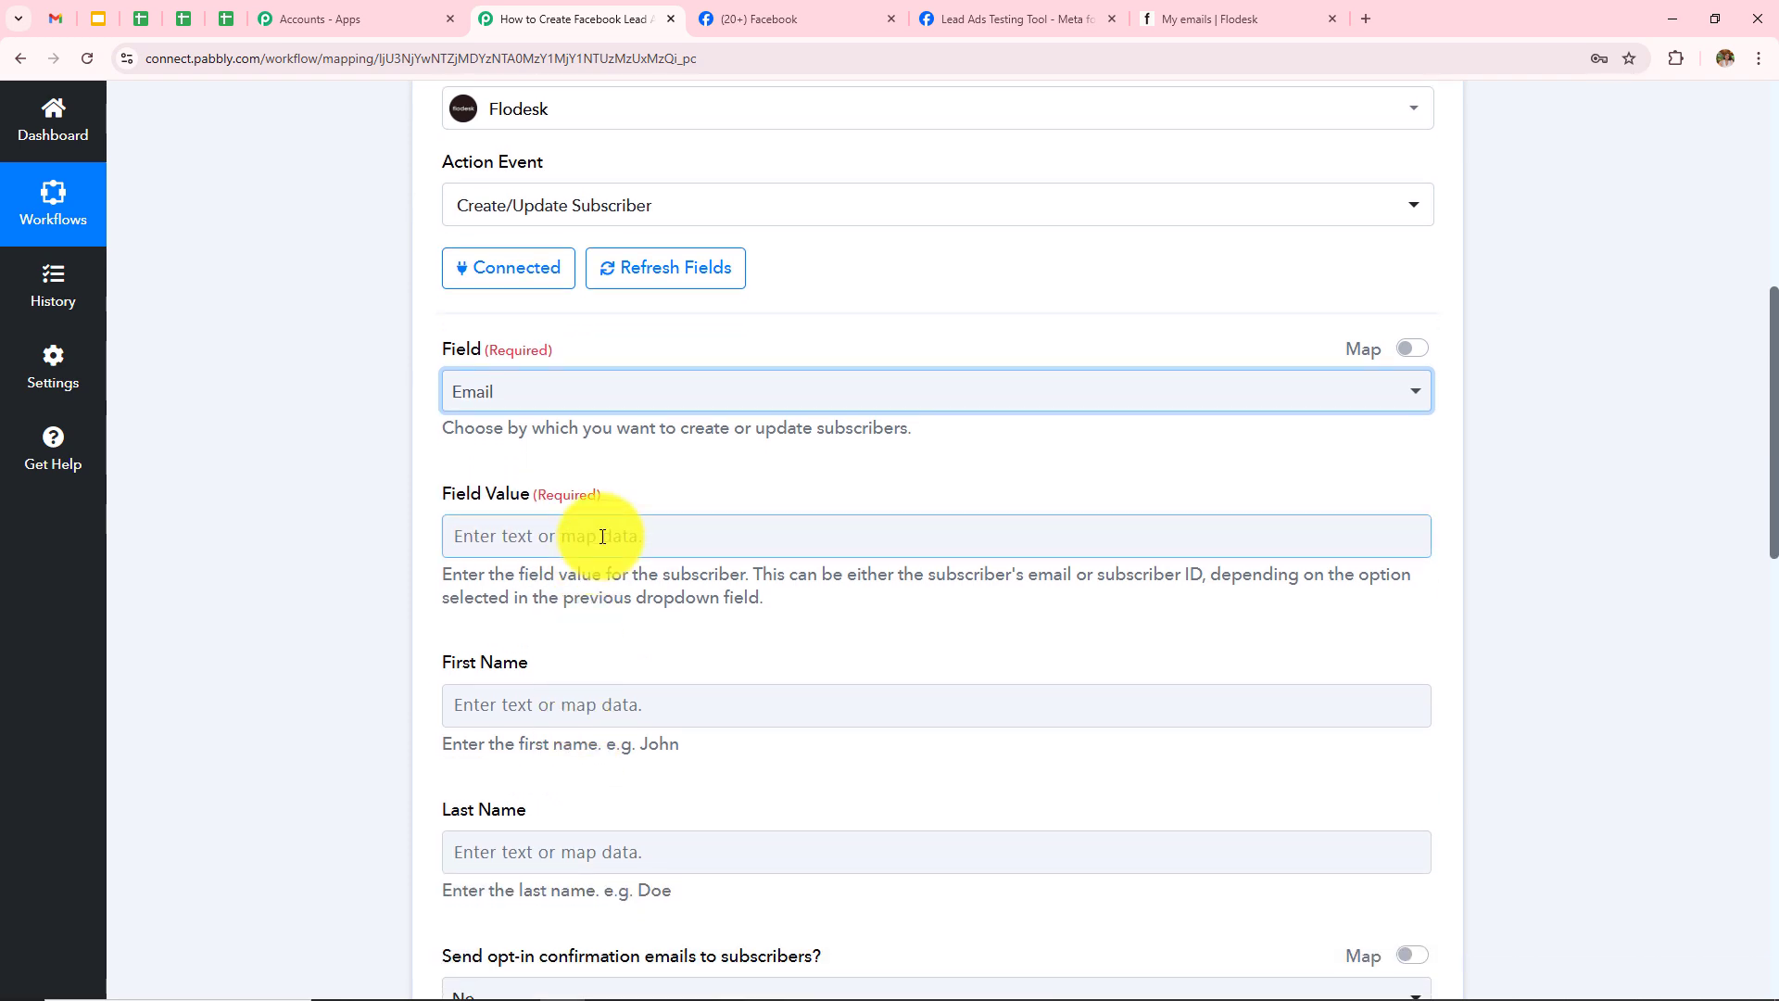
click(602, 536)
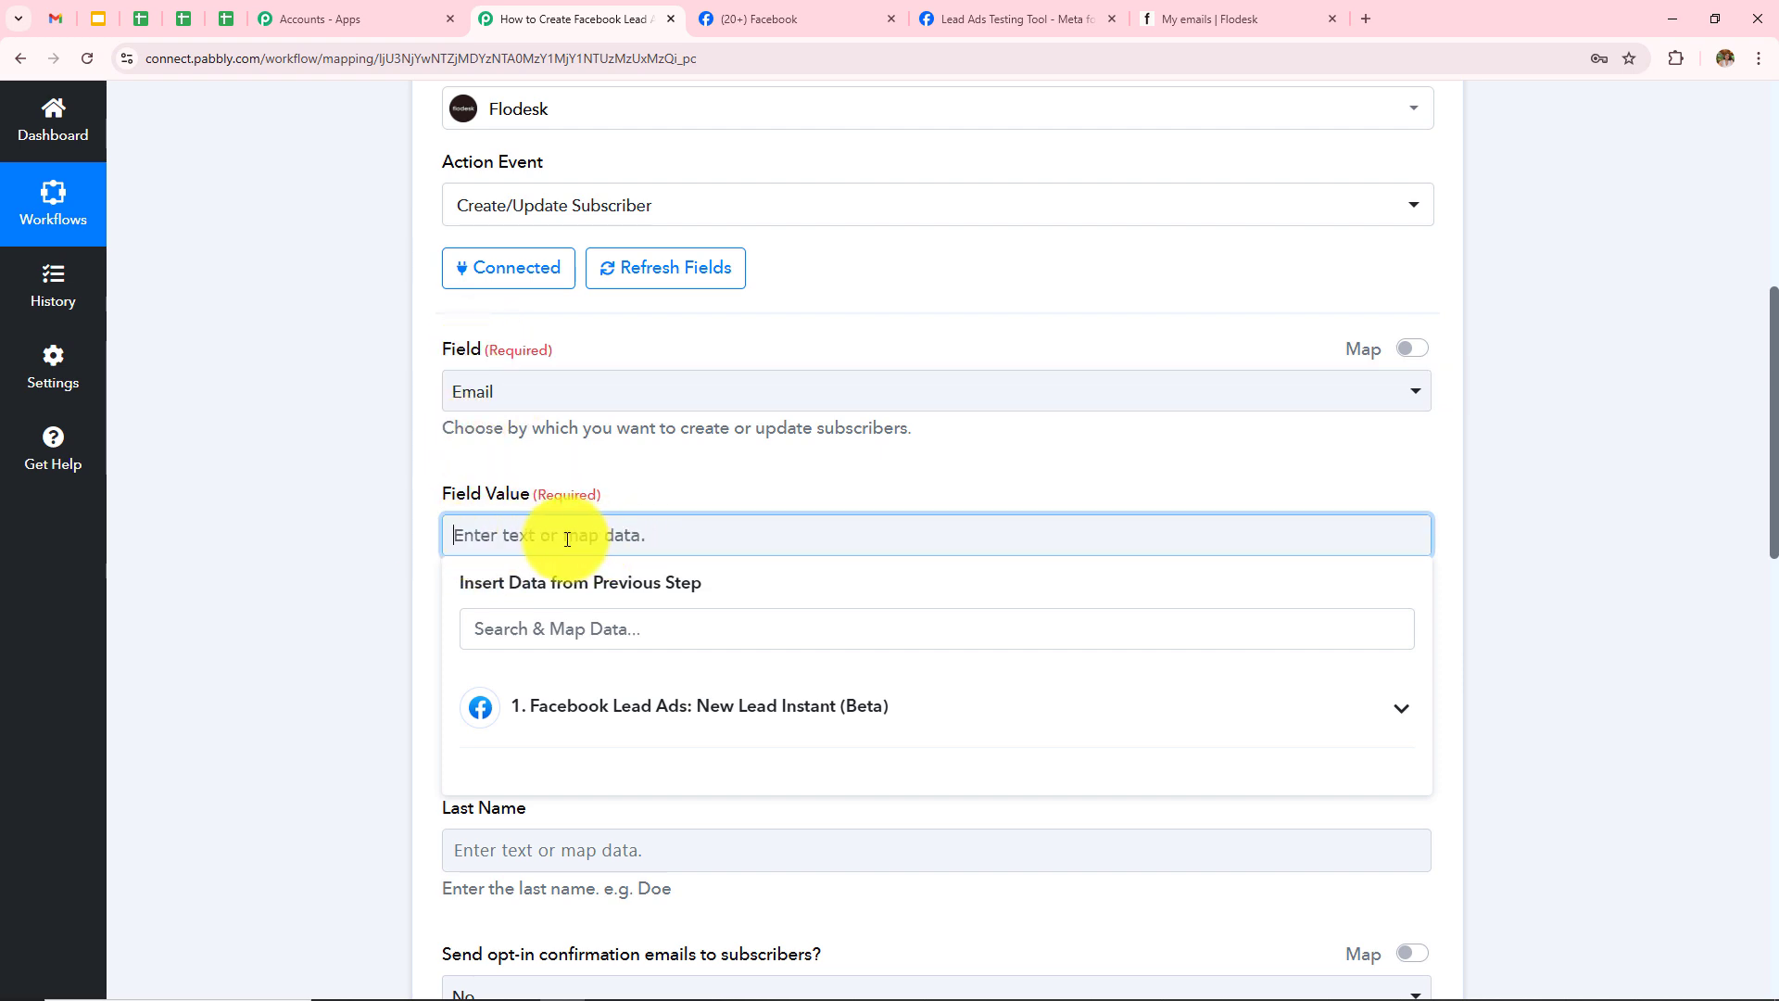
click(326, 552)
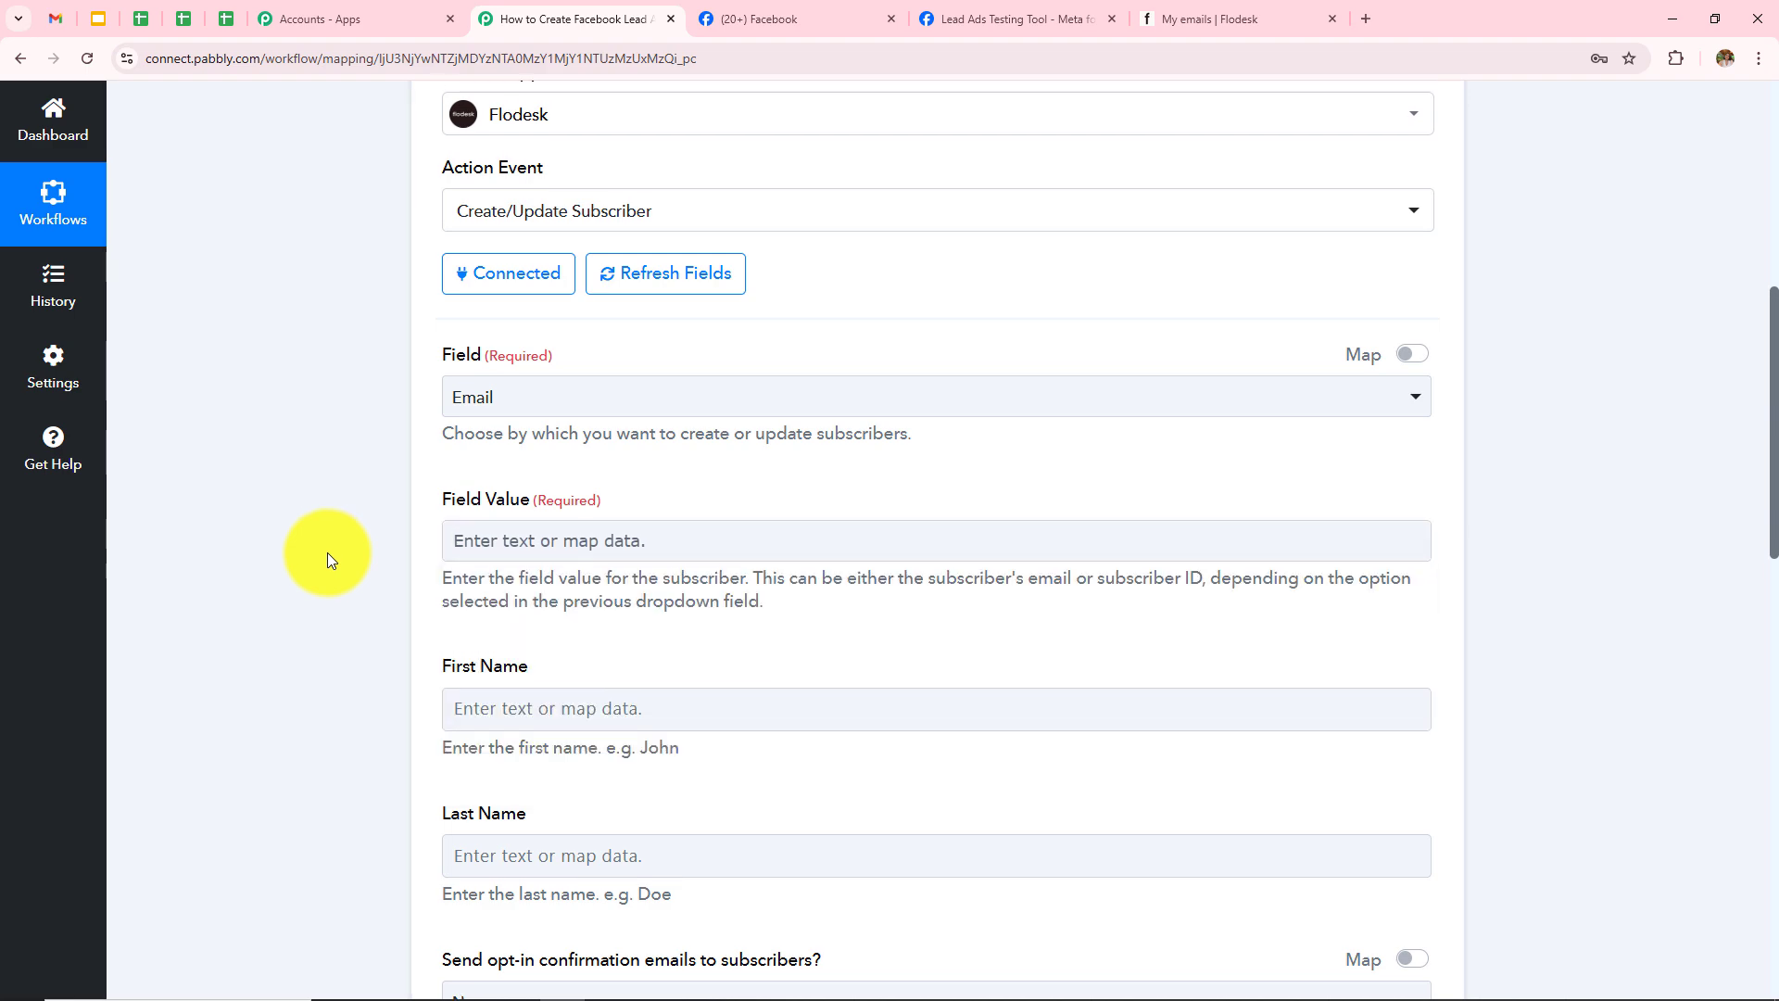
scroll(298, 619, up, 8)
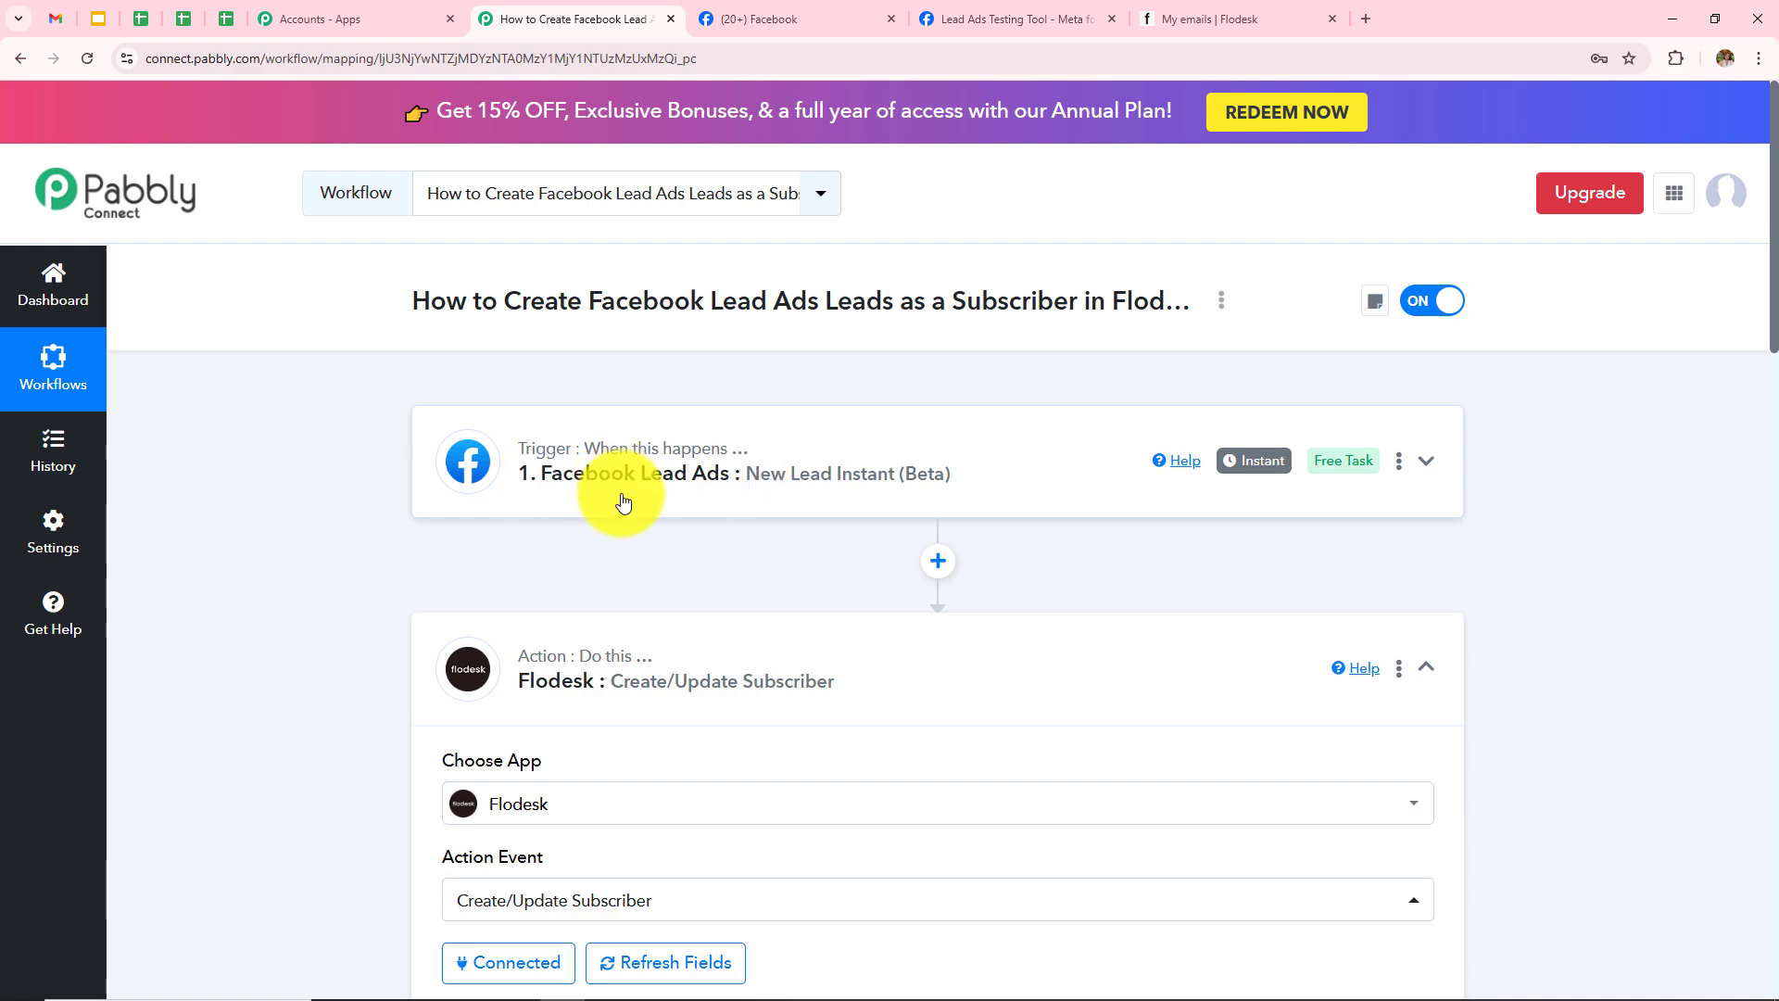
scroll(648, 664, down, 7)
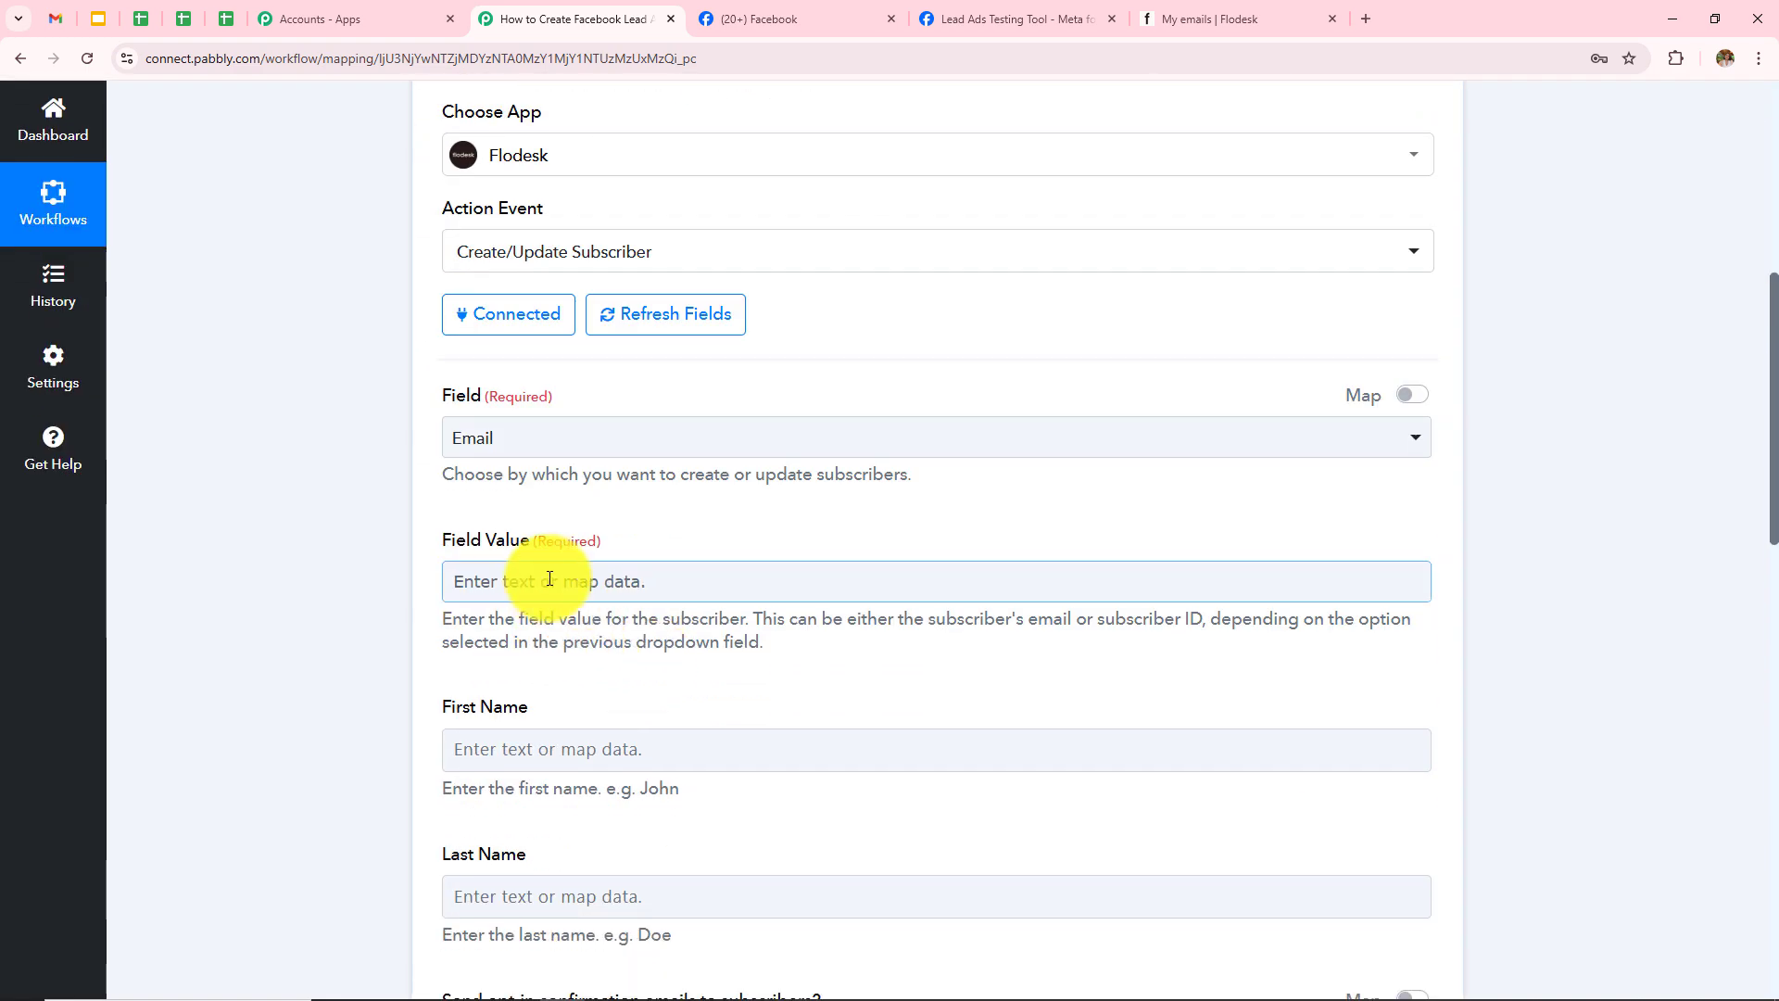
Step: Map the lead's captured email into the Email Field Value
click(550, 579)
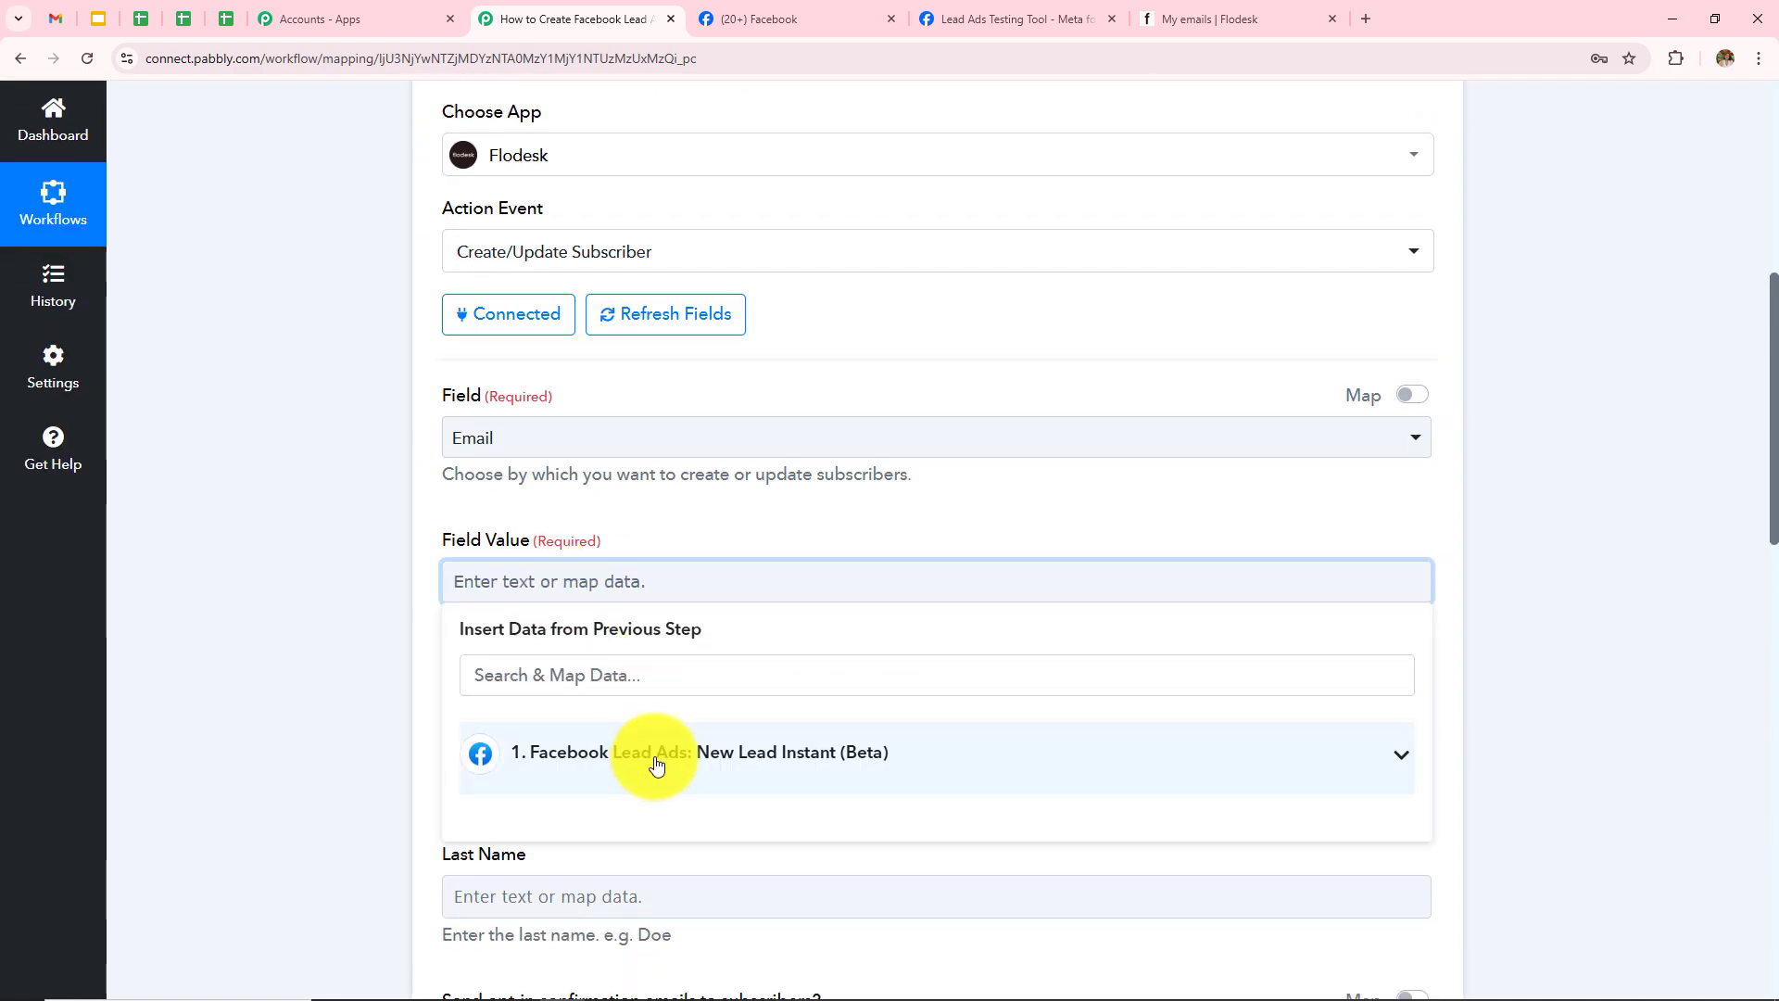
click(609, 771)
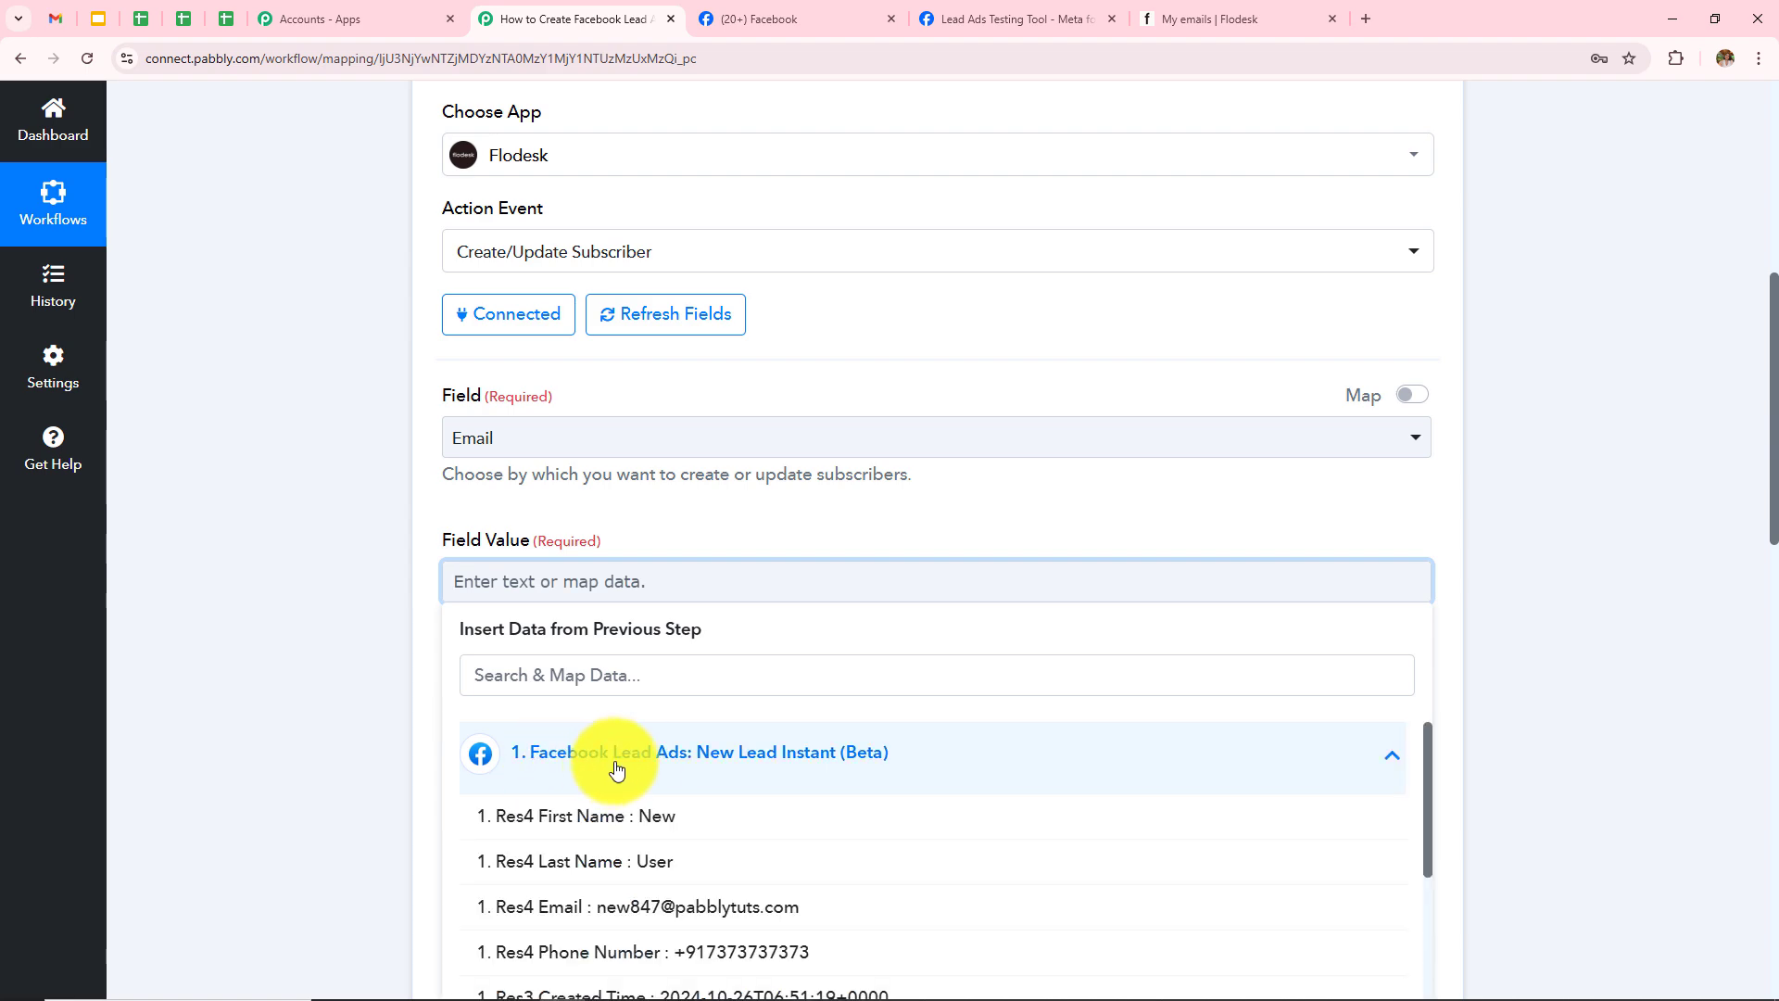
scroll(1100, 548, down, 1)
scroll(636, 715, down, 10)
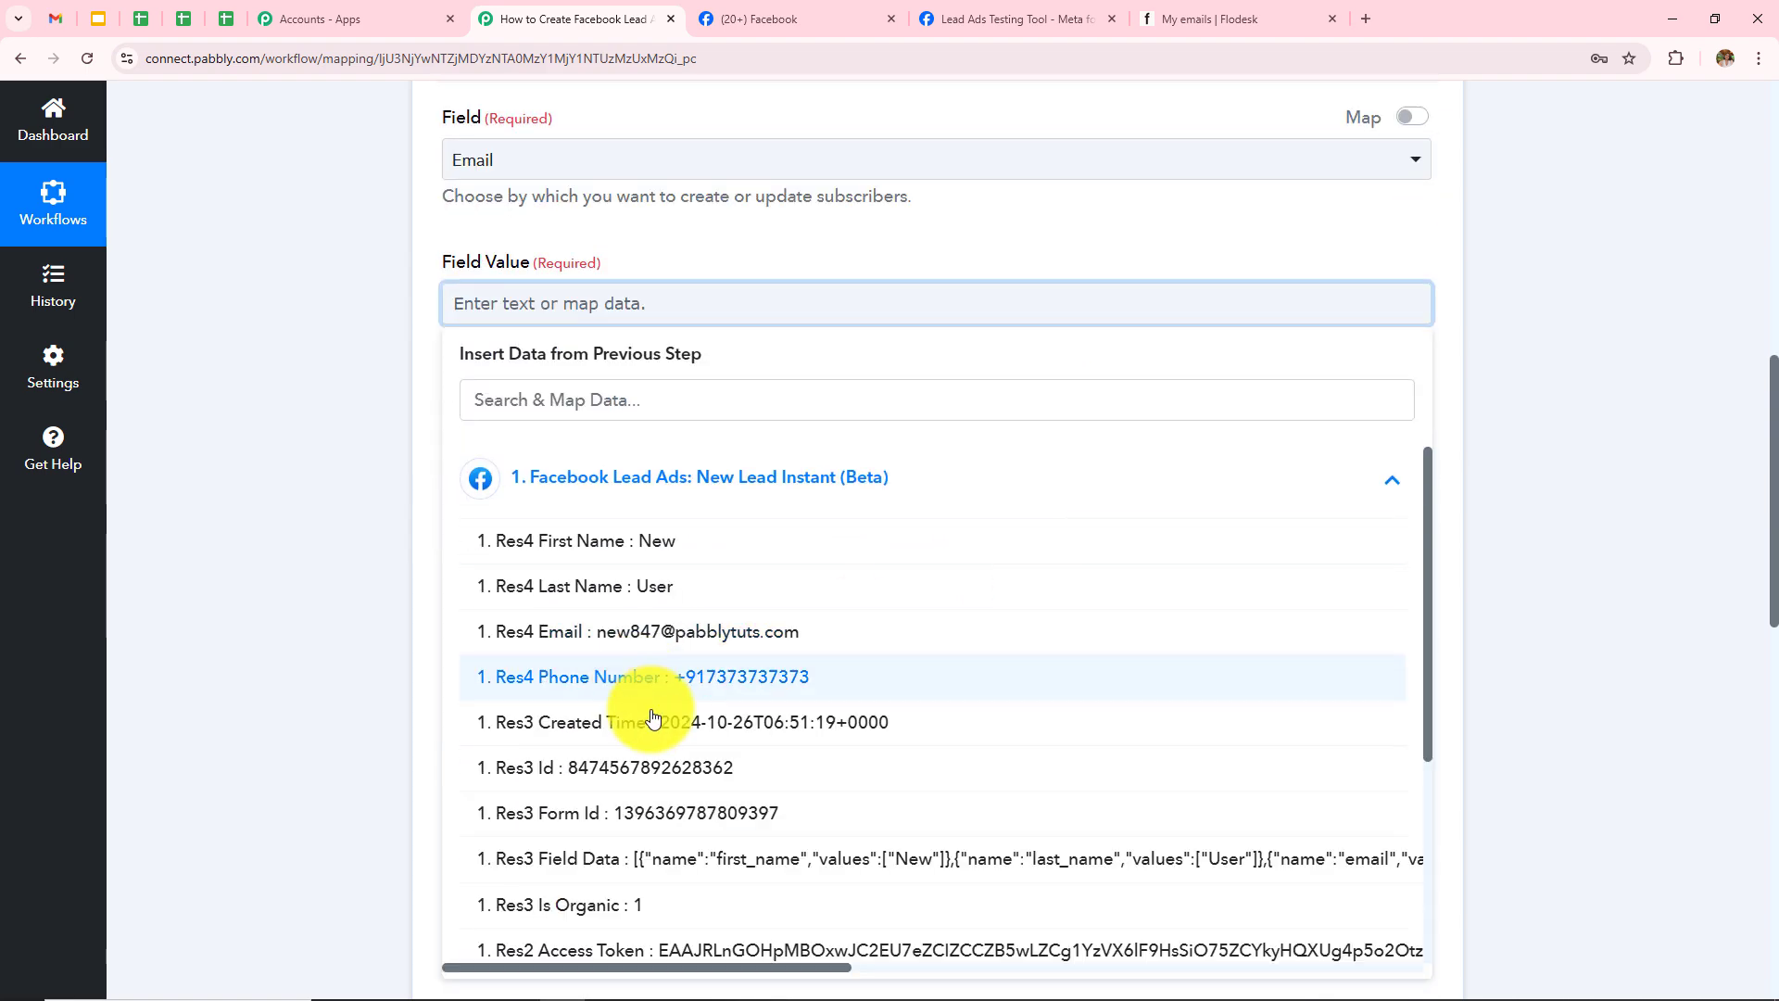
scroll(675, 755, up, 3)
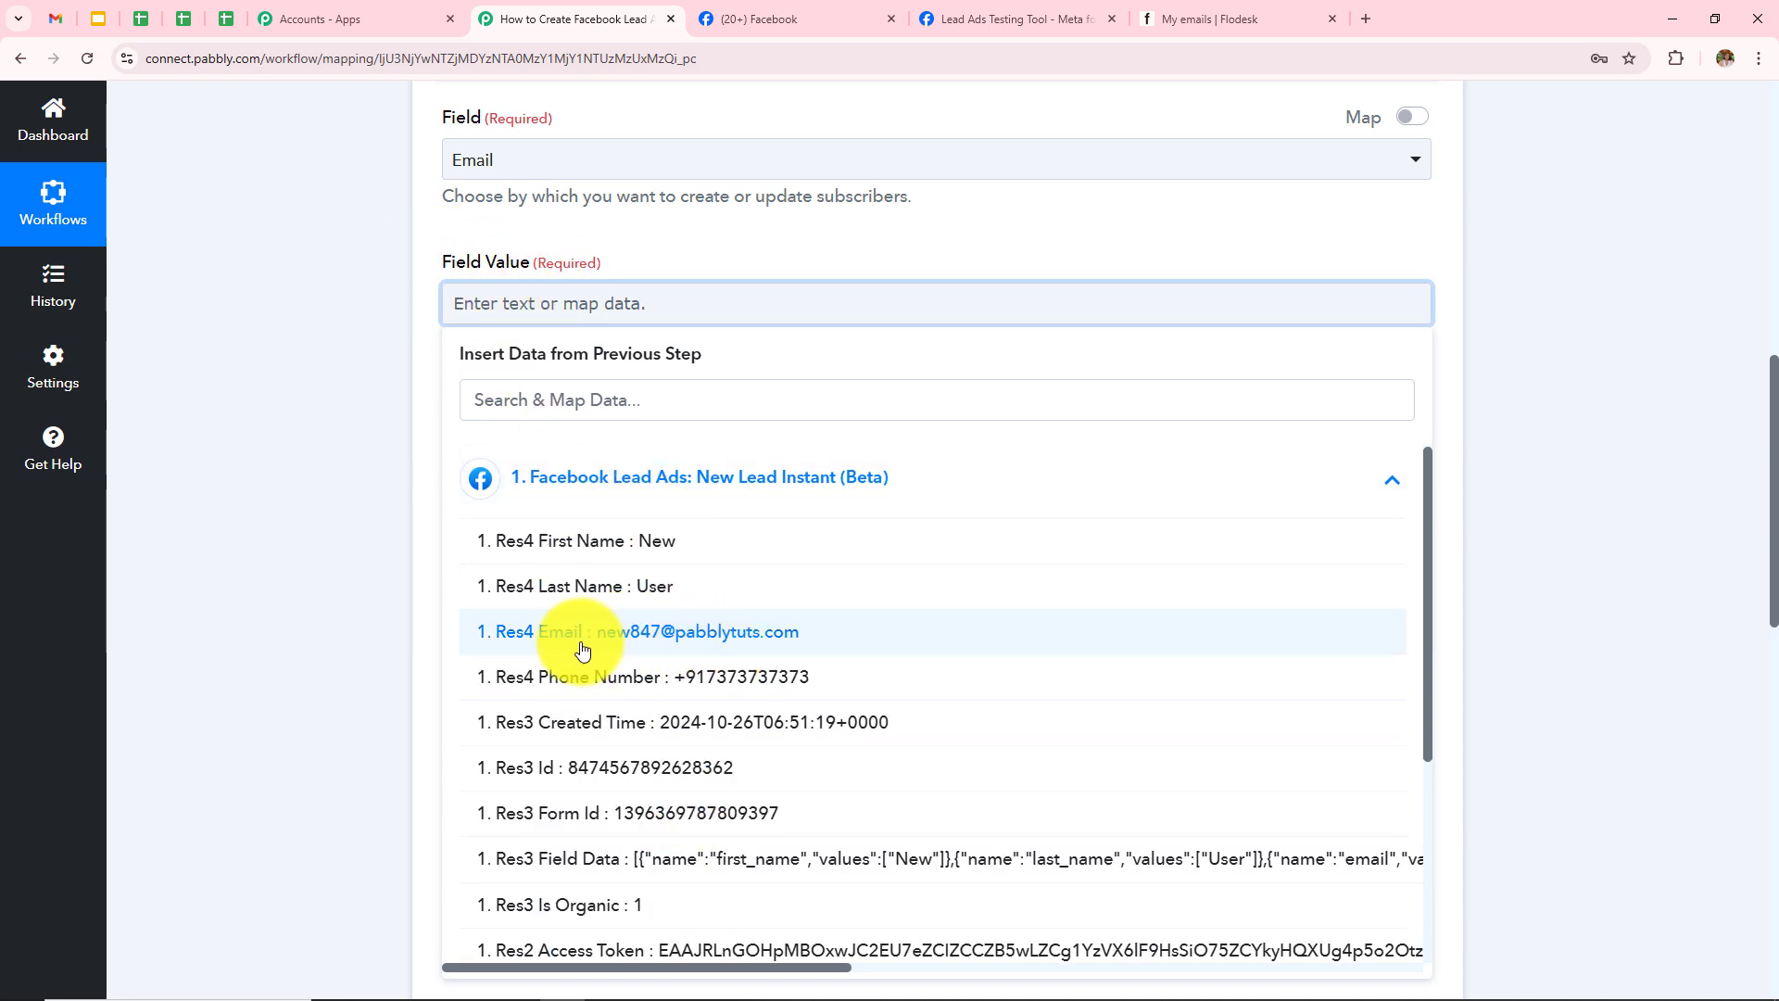
click(704, 641)
click(789, 616)
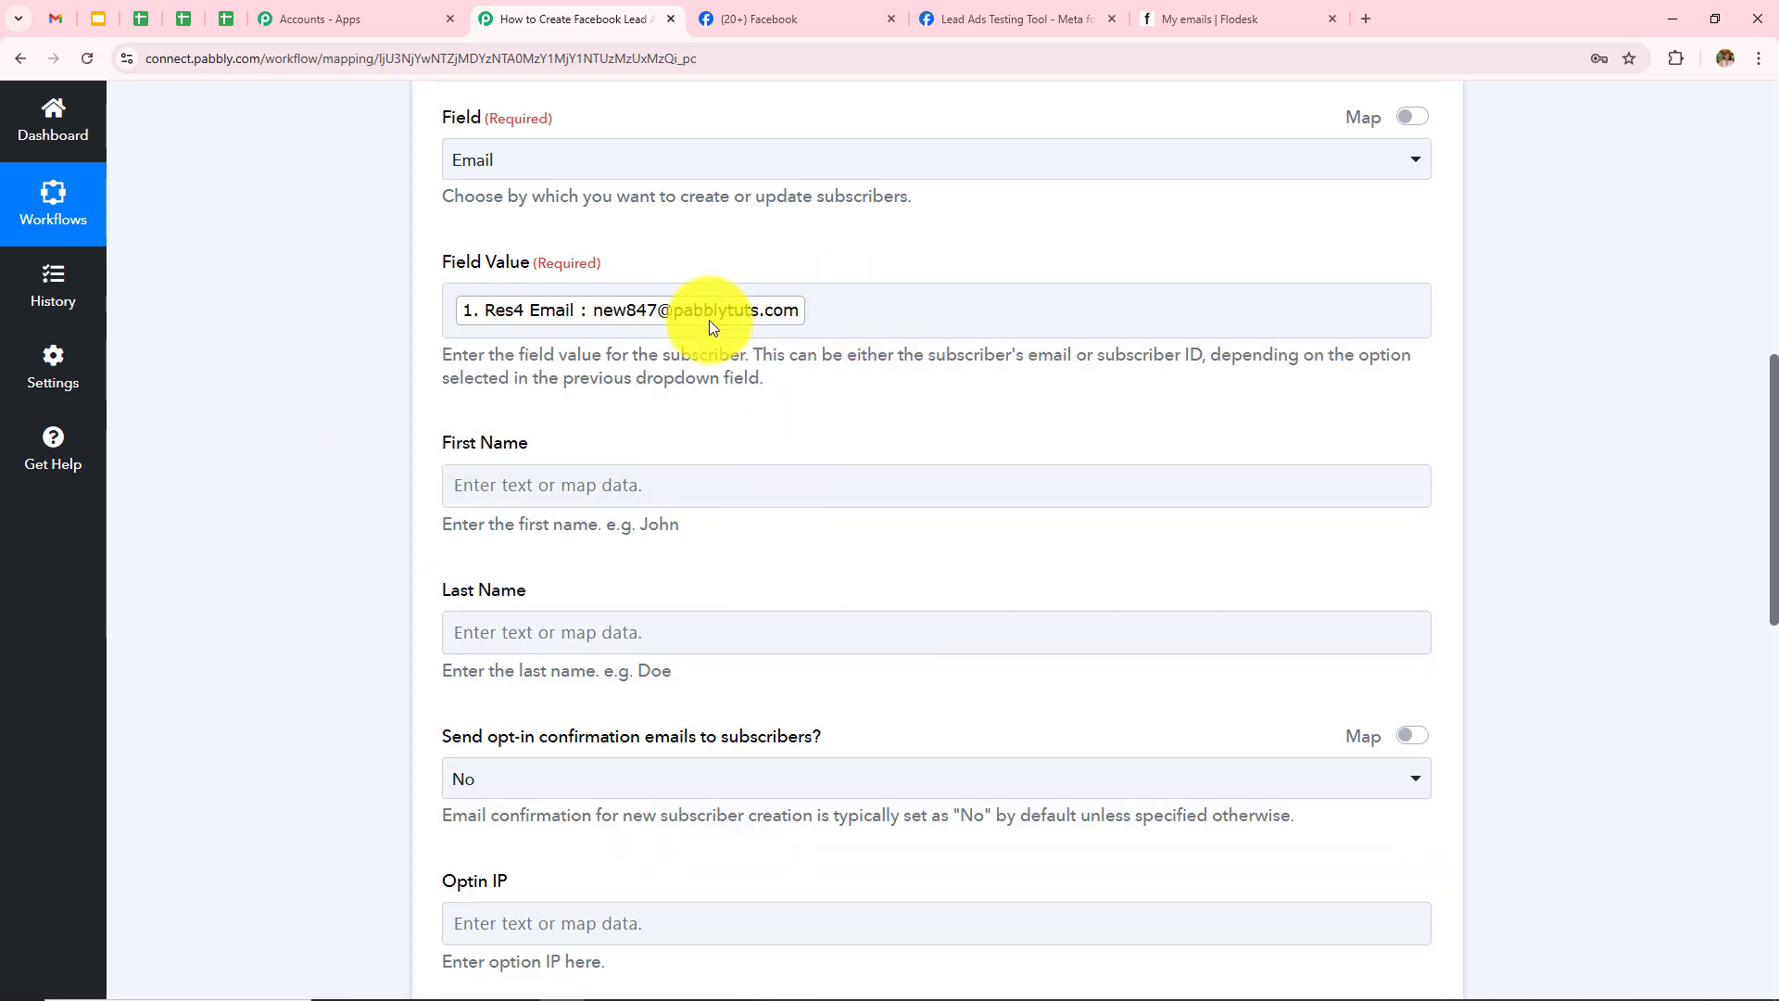
Step: Map the lead's first name and last name into the First Name and Last Name fields
click(659, 482)
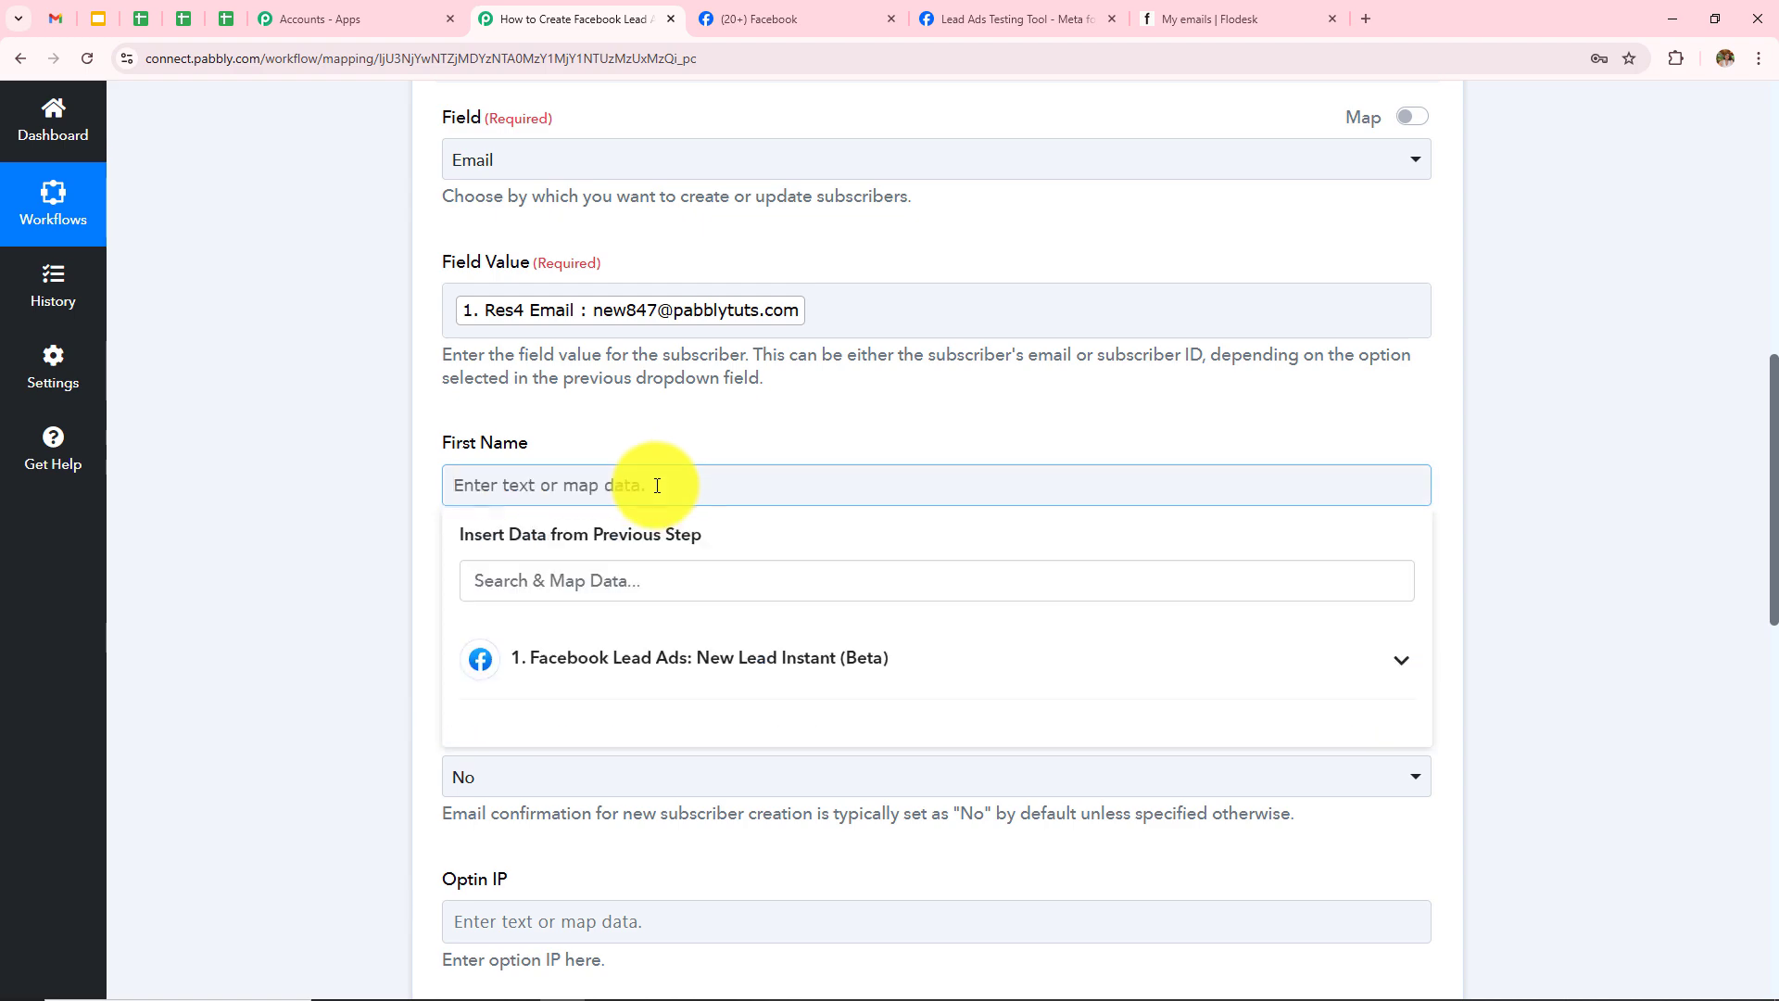
click(708, 680)
click(679, 727)
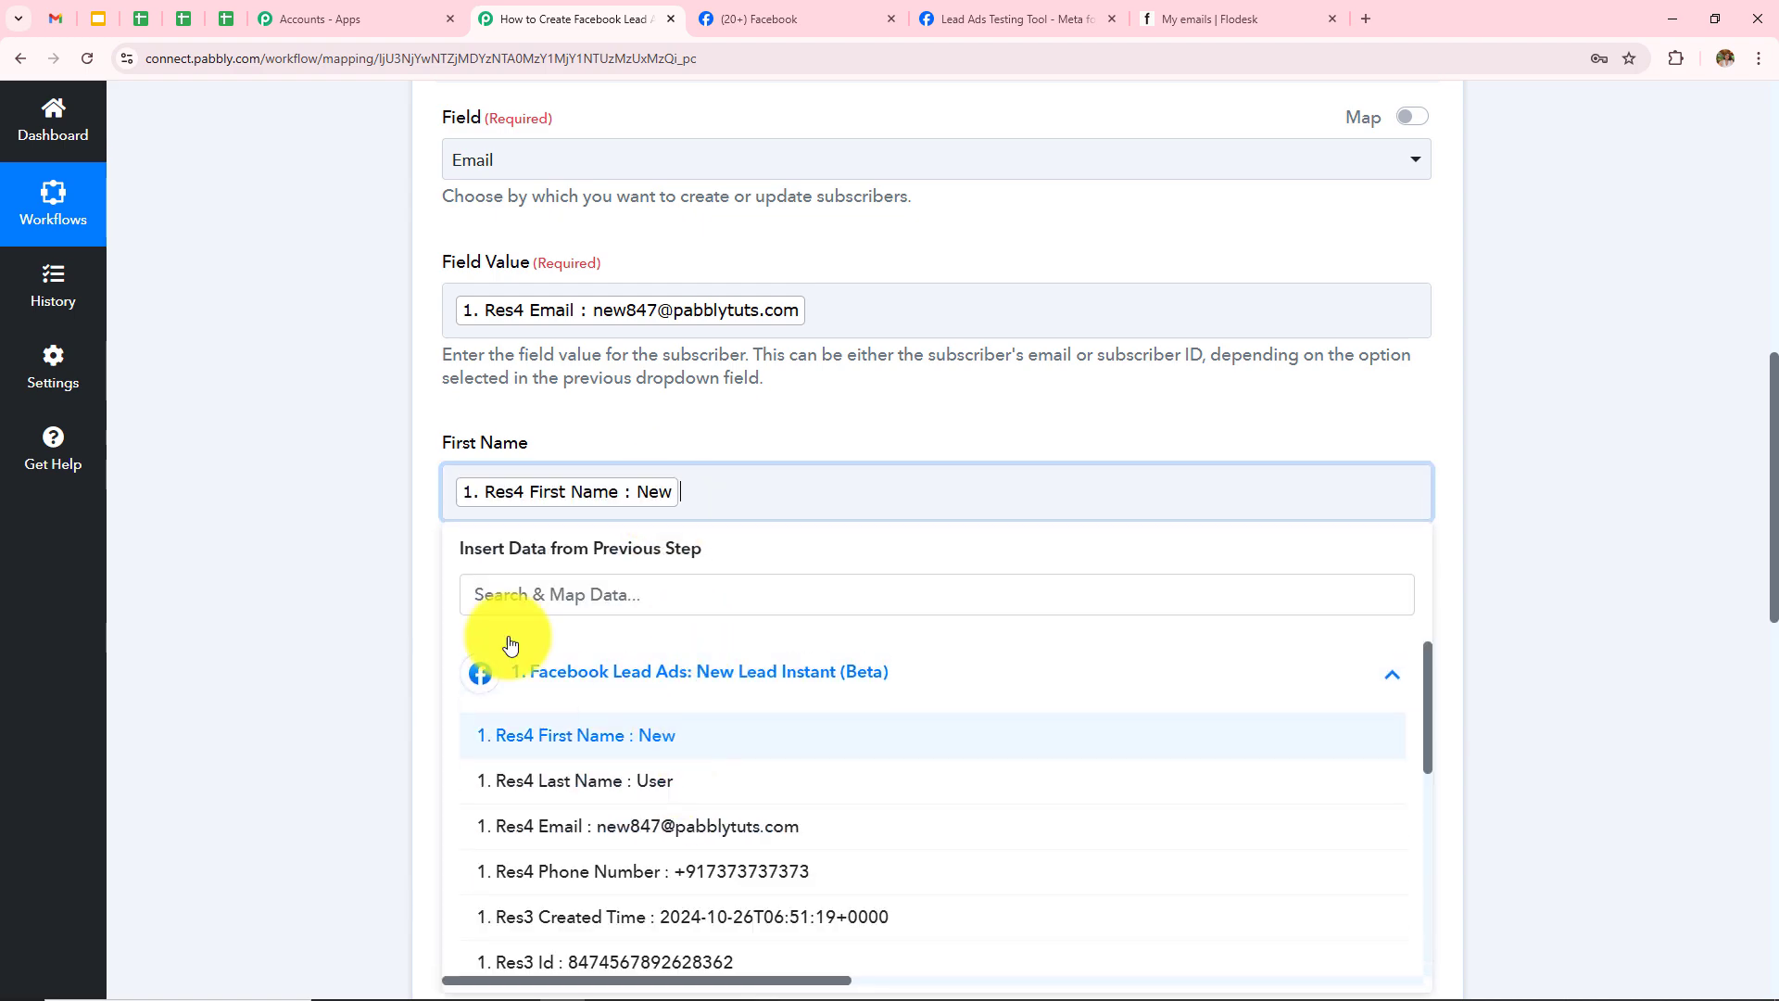
click(533, 639)
click(655, 818)
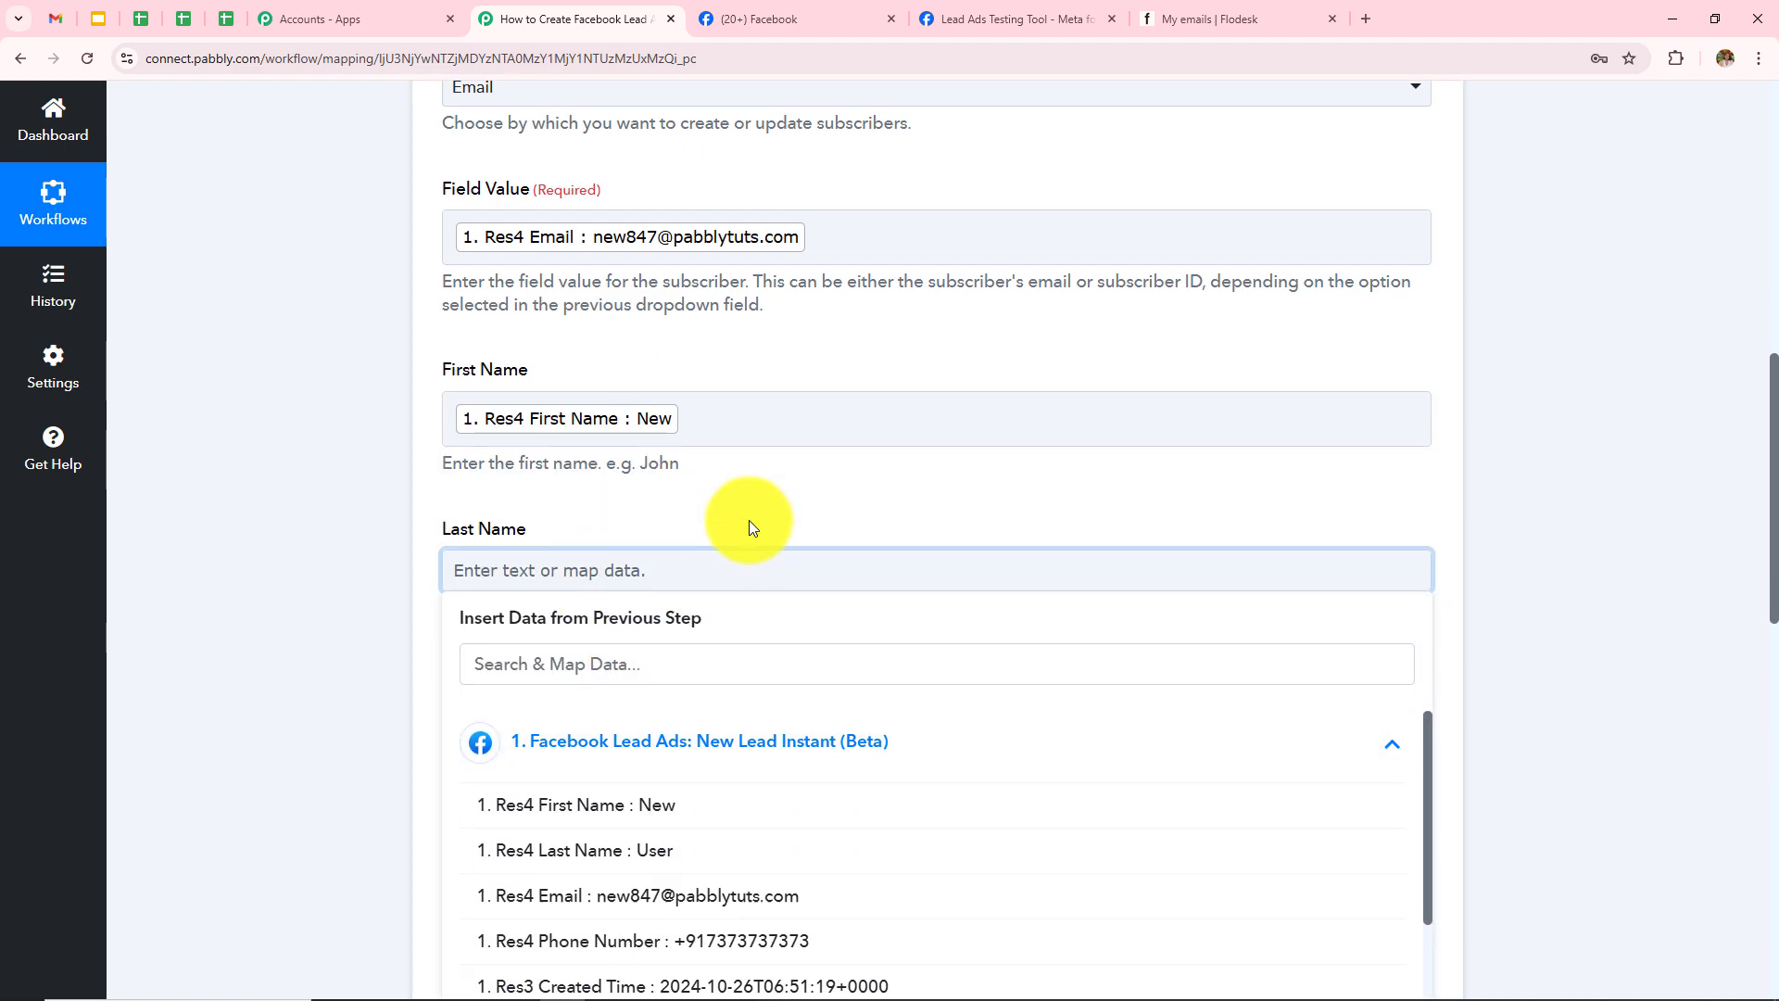
click(643, 673)
click(365, 544)
Step: Set Send opt-in confirmation emails to No, leaving Optin IP, Timestamp and Company blank
scroll(687, 528, down, 1)
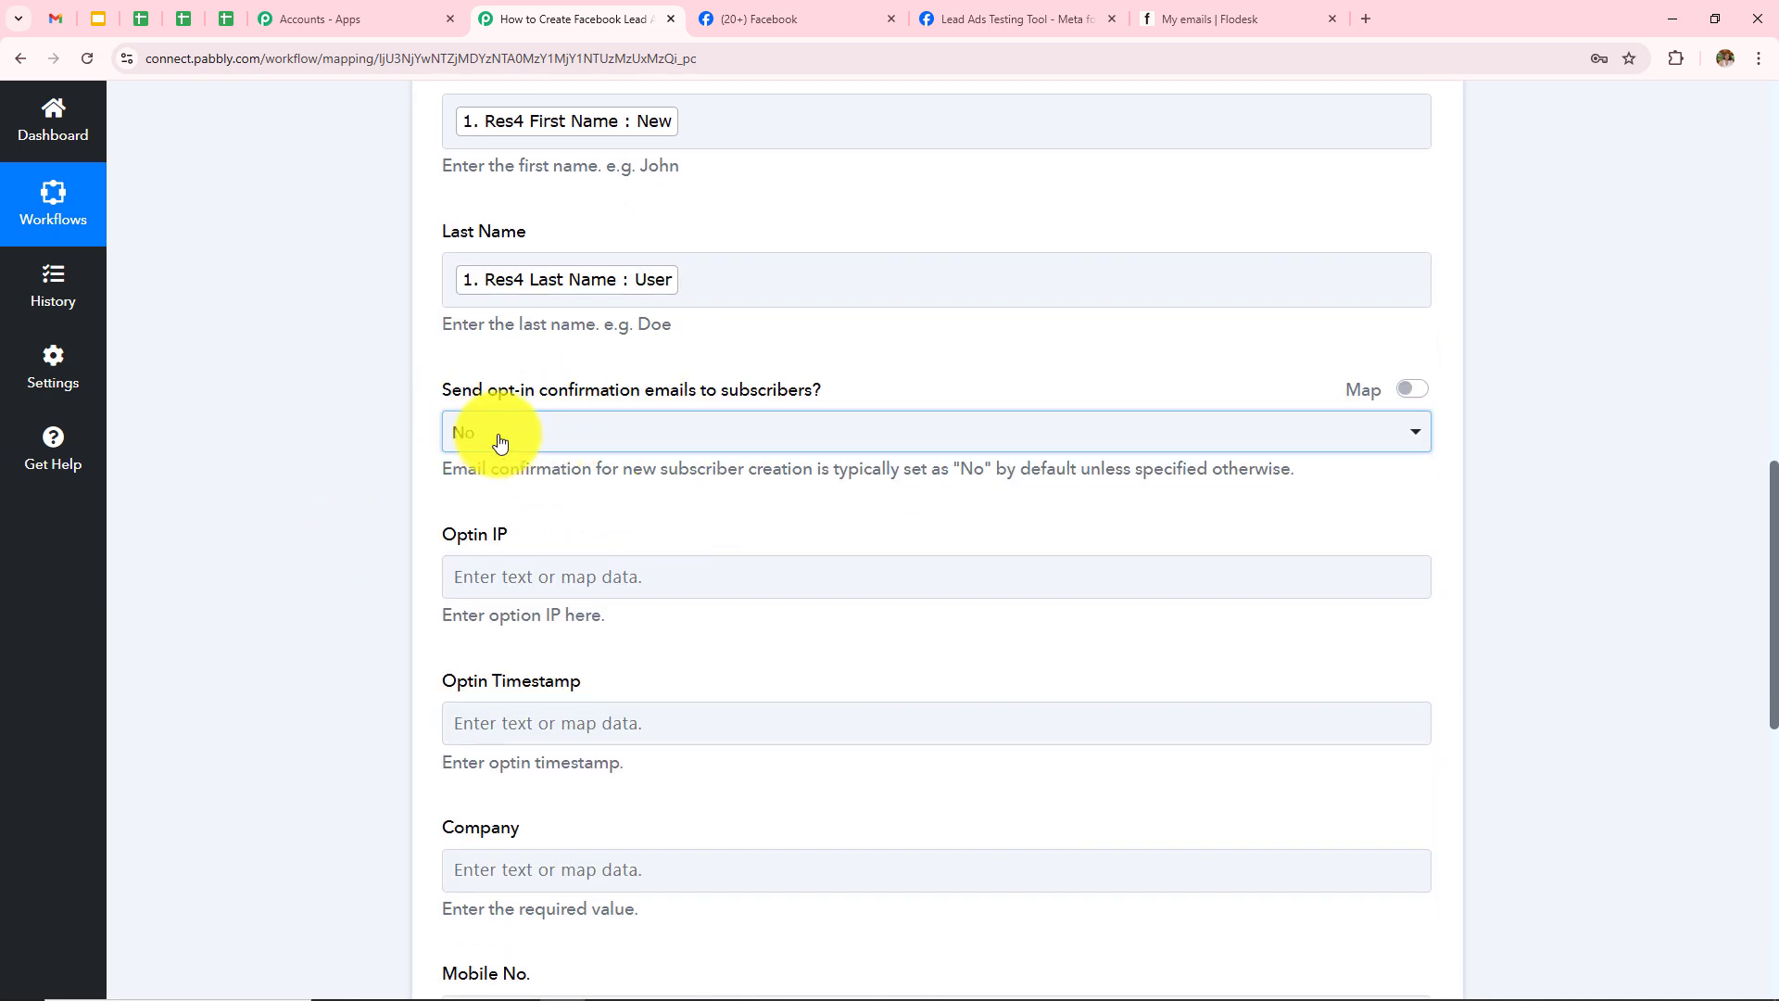
click(509, 441)
click(531, 548)
scroll(469, 358, down, 2)
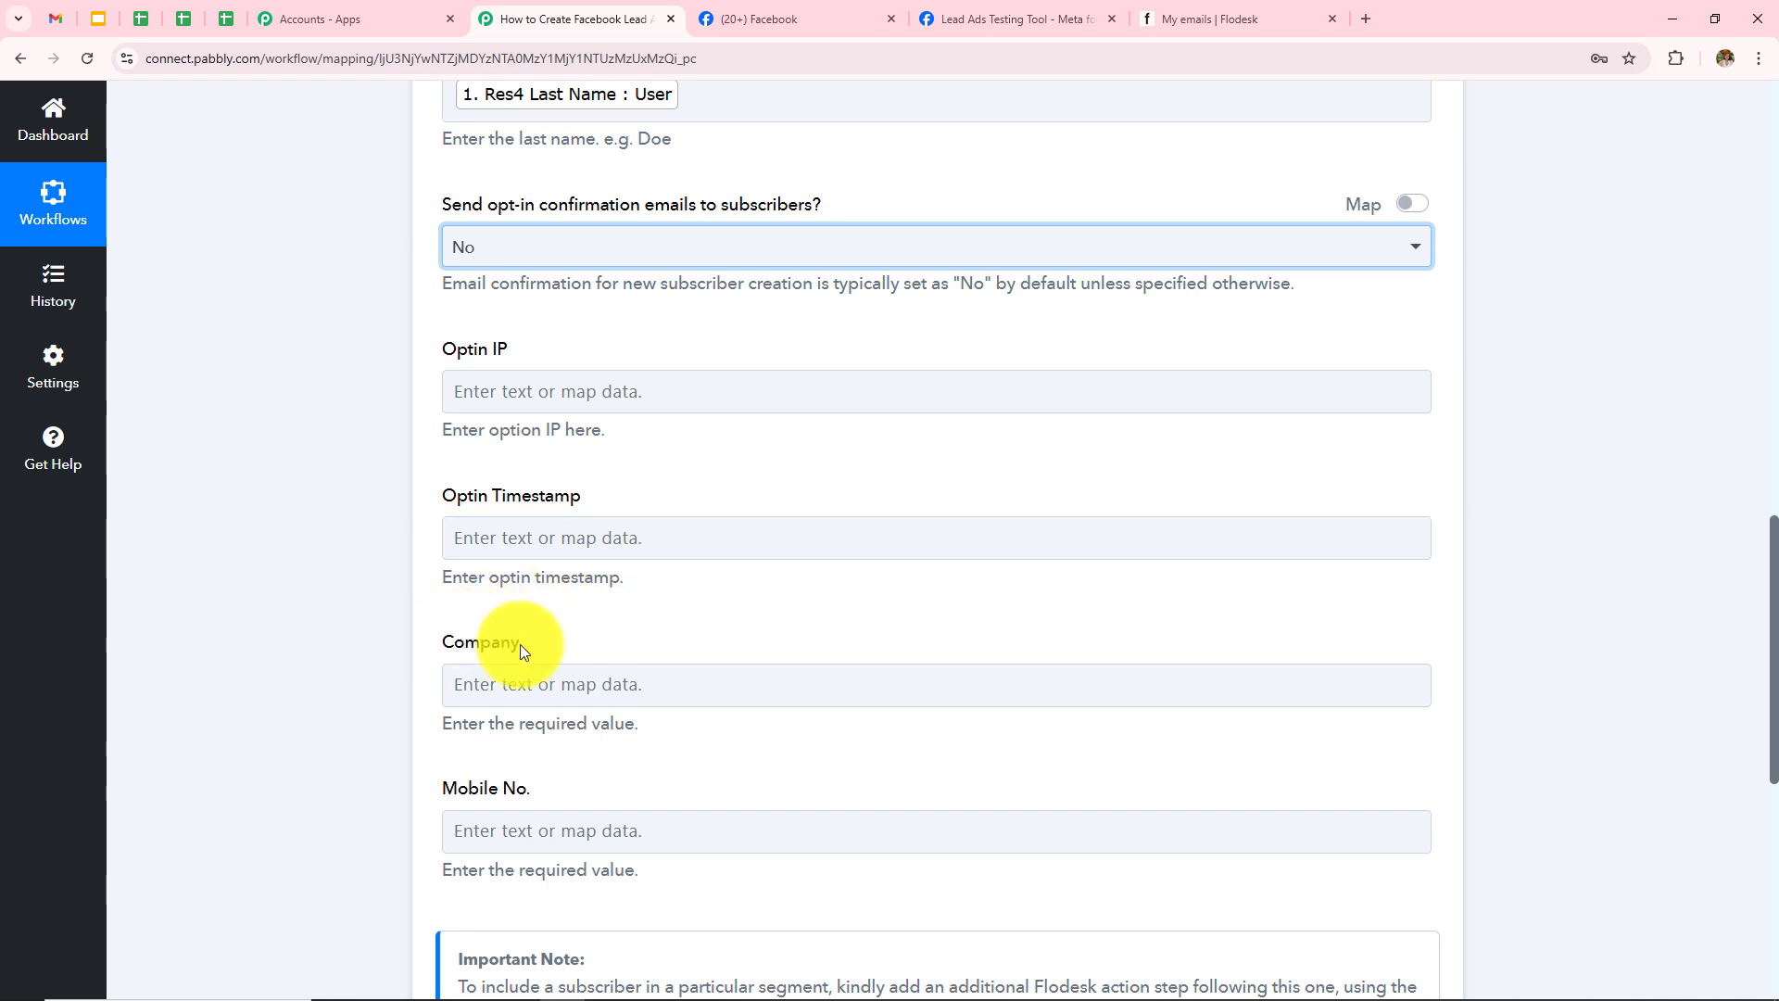
drag(437, 332, 778, 718)
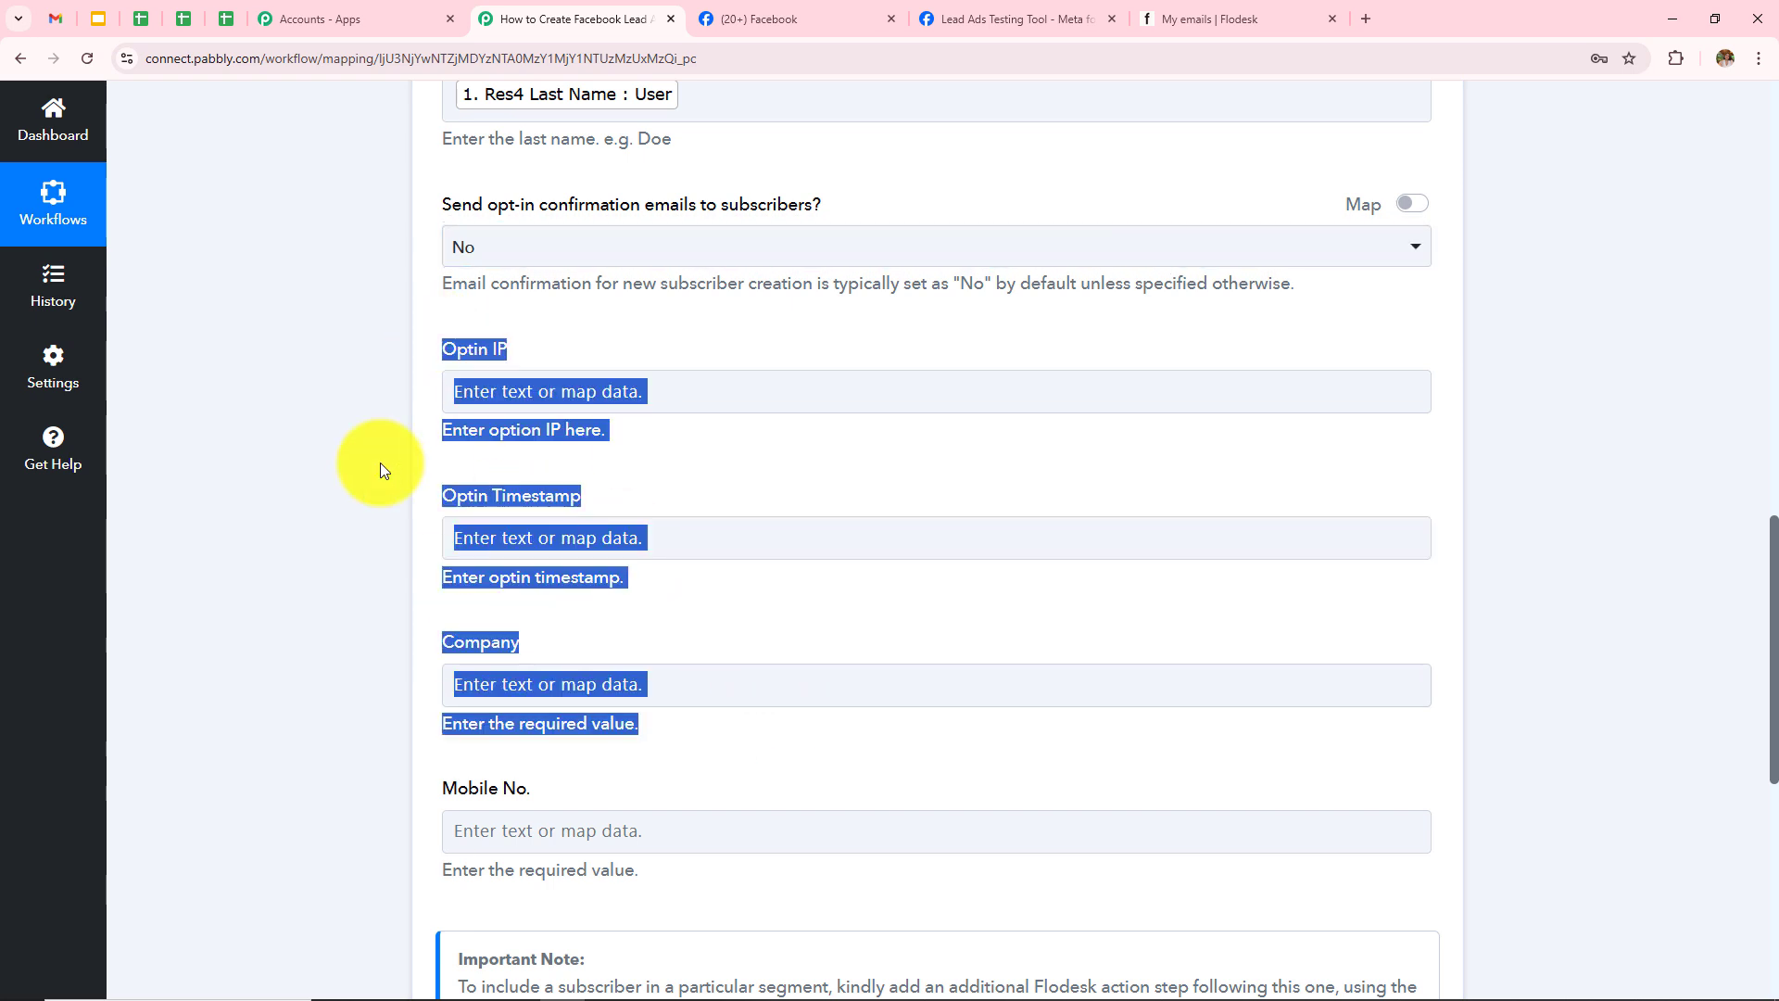
click(339, 458)
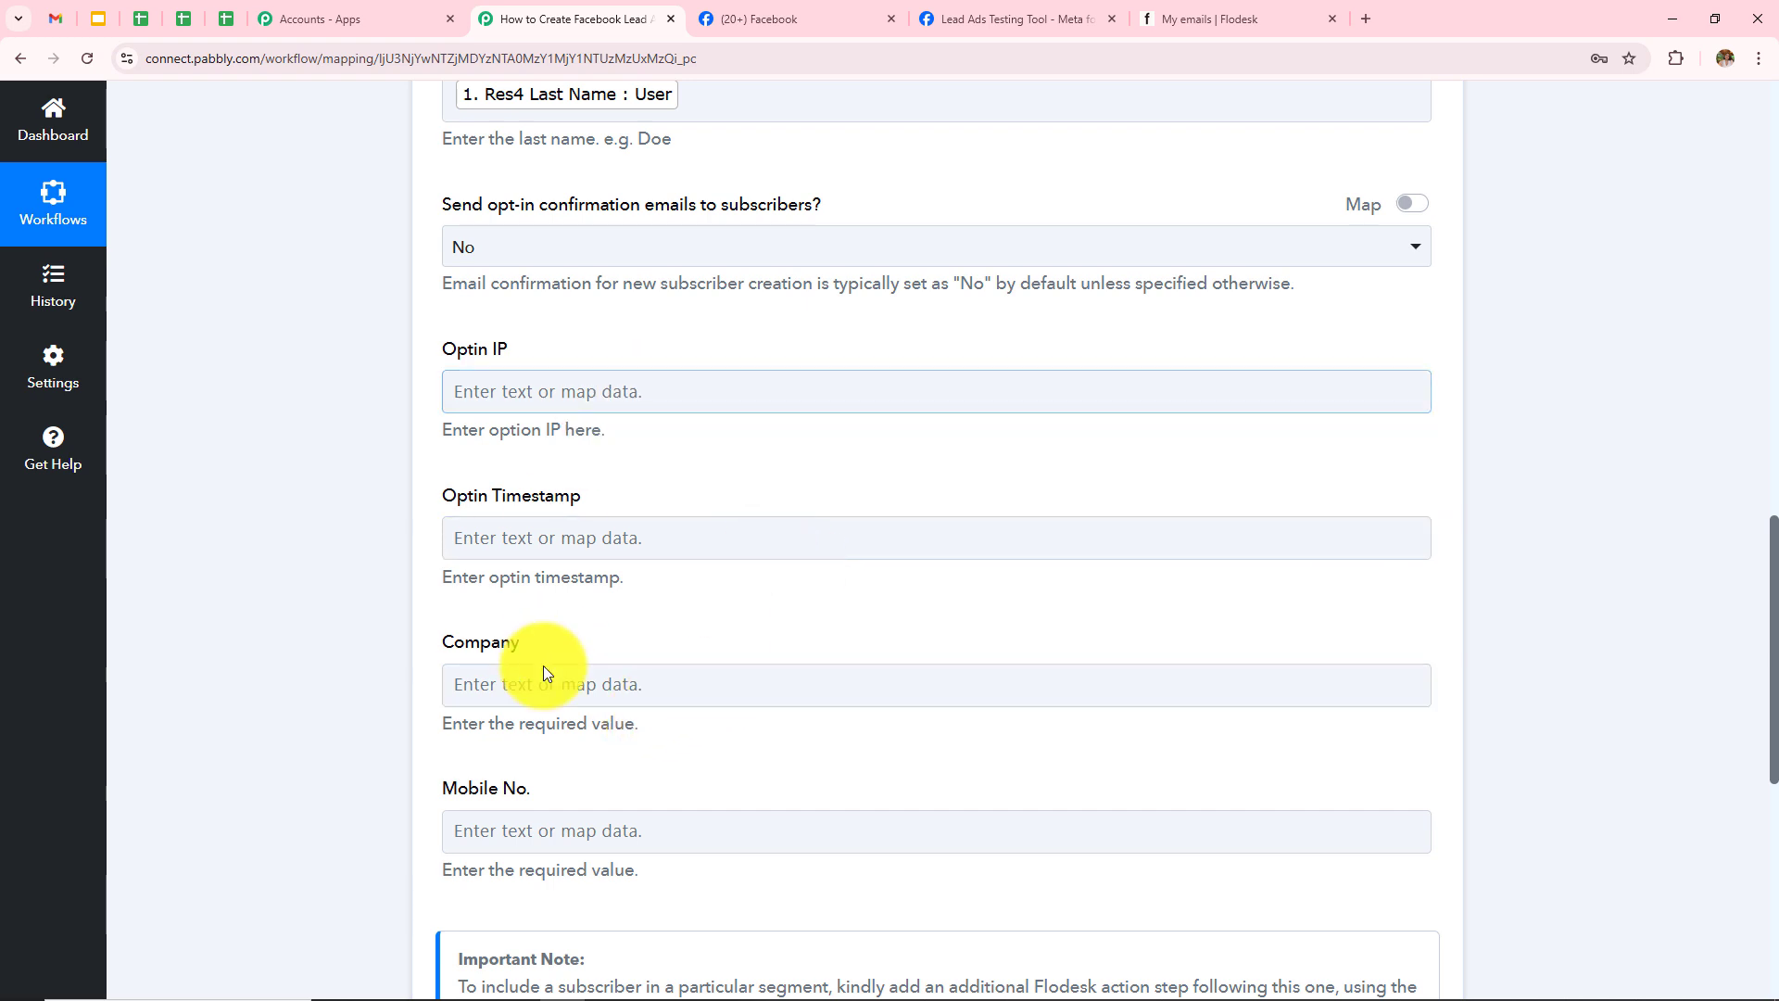
Step: Map Res4 Phone Number from Facebook Lead Ads: New Lead Instant into Mobile No
click(728, 671)
scroll(728, 670, down, 2)
click(642, 656)
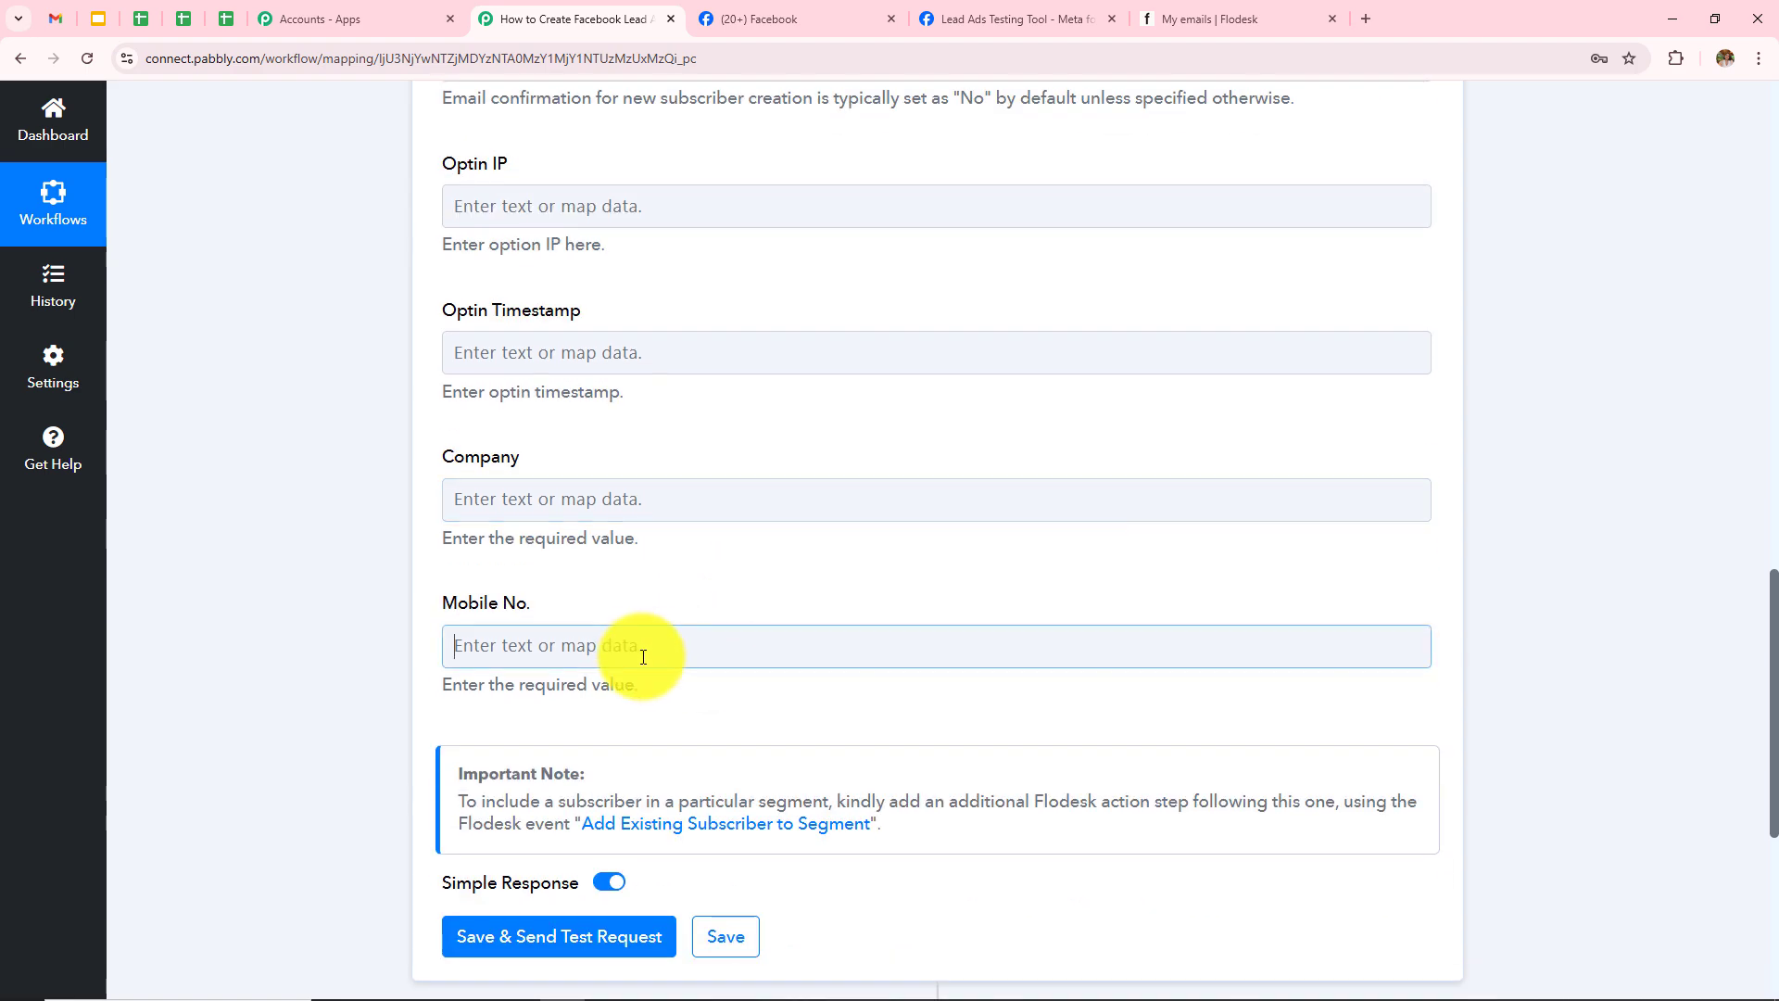
click(719, 833)
scroll(942, 460, down, 4)
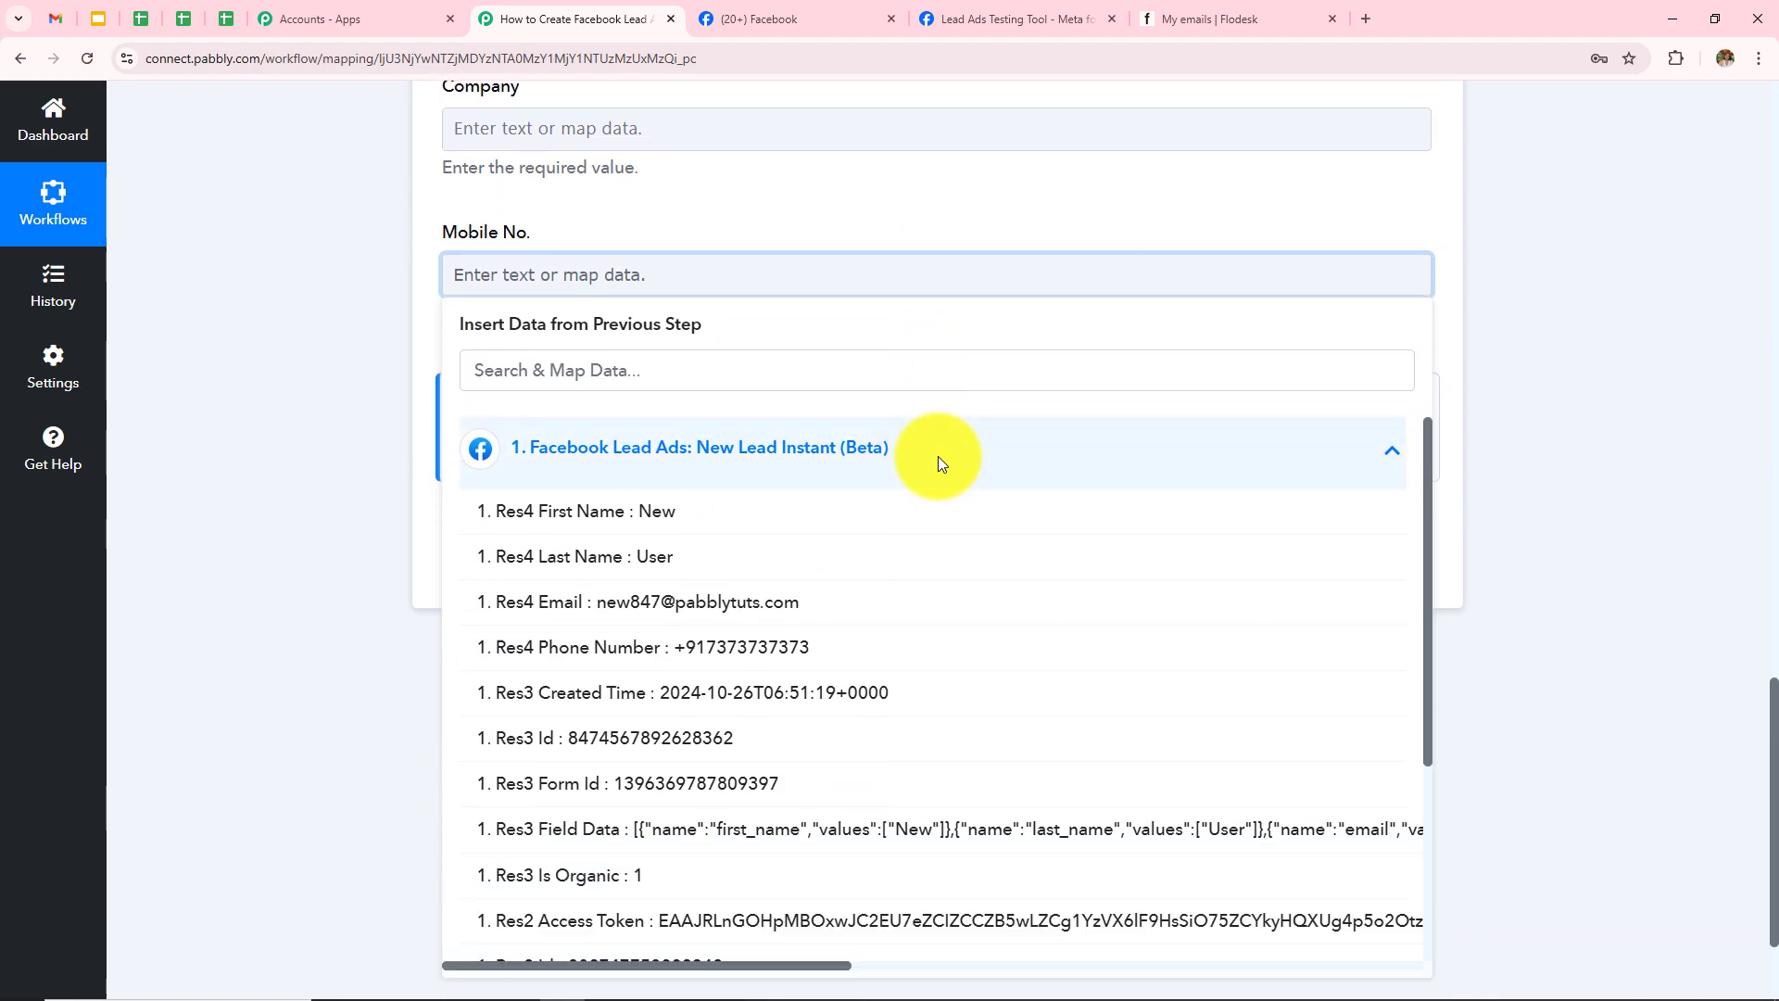
click(733, 656)
click(238, 350)
Step: Scroll through the completed Flodesk form to review the mapped fields
scroll(795, 528, up, 9)
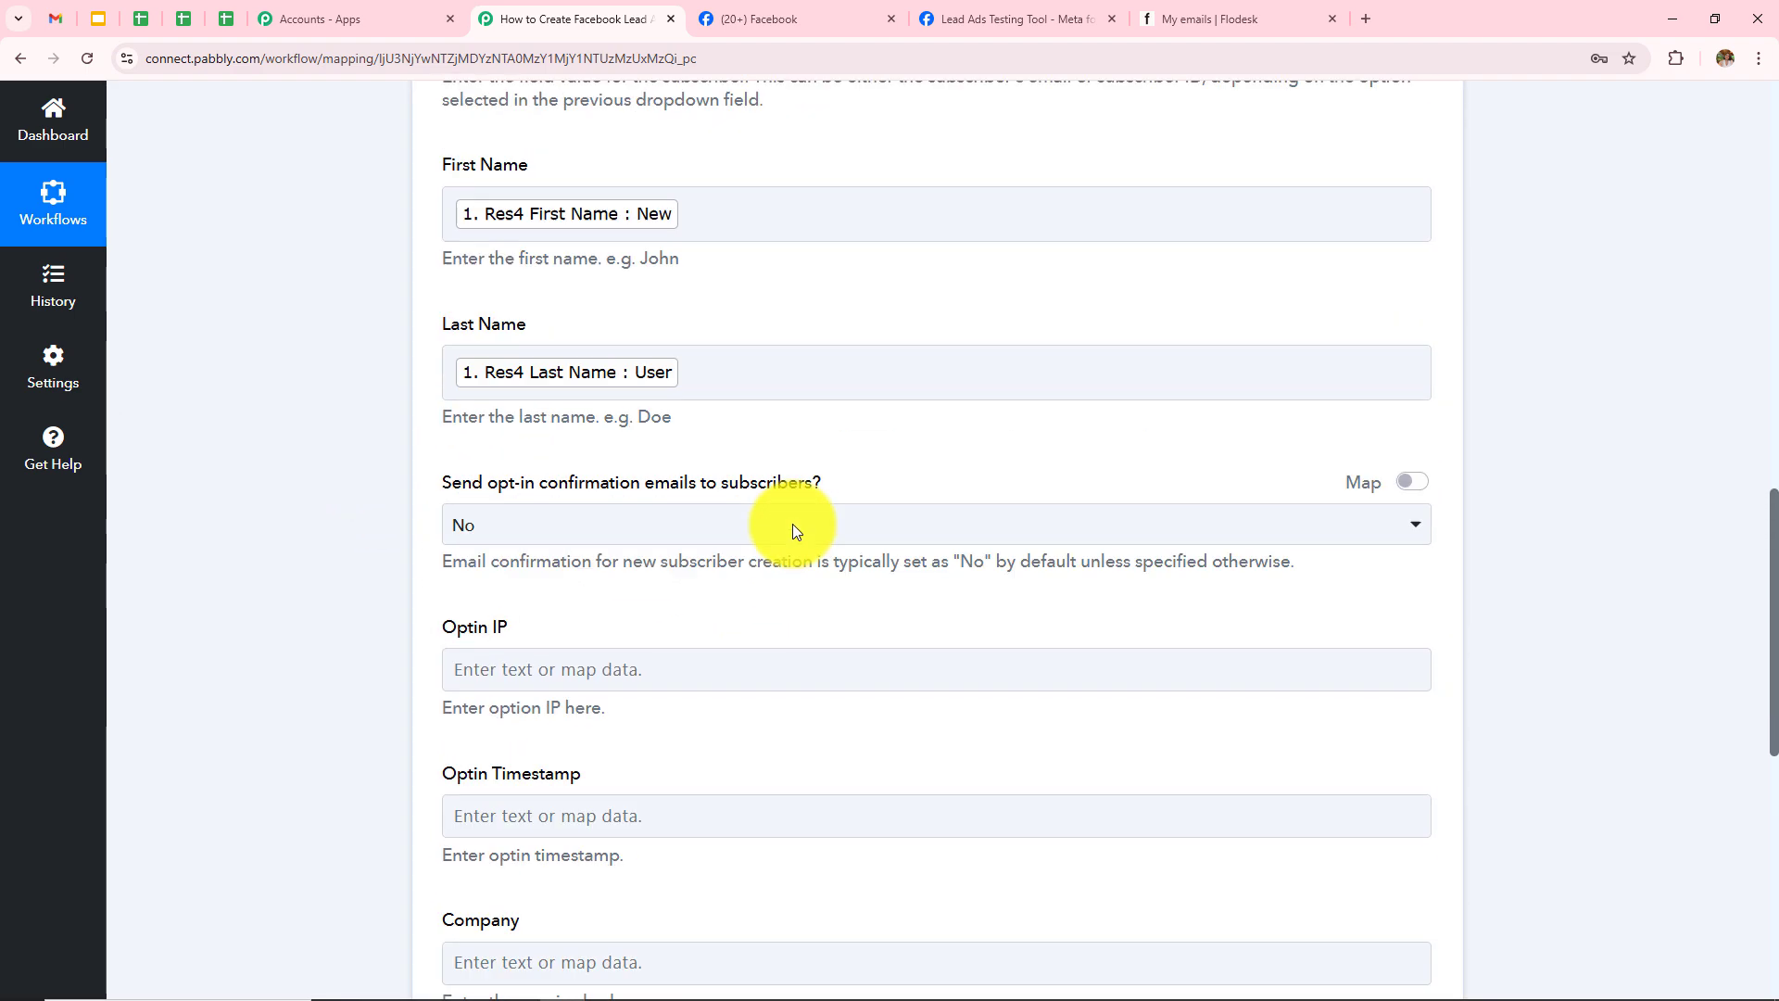
scroll(792, 524, up, 6)
scroll(793, 525, down, 2)
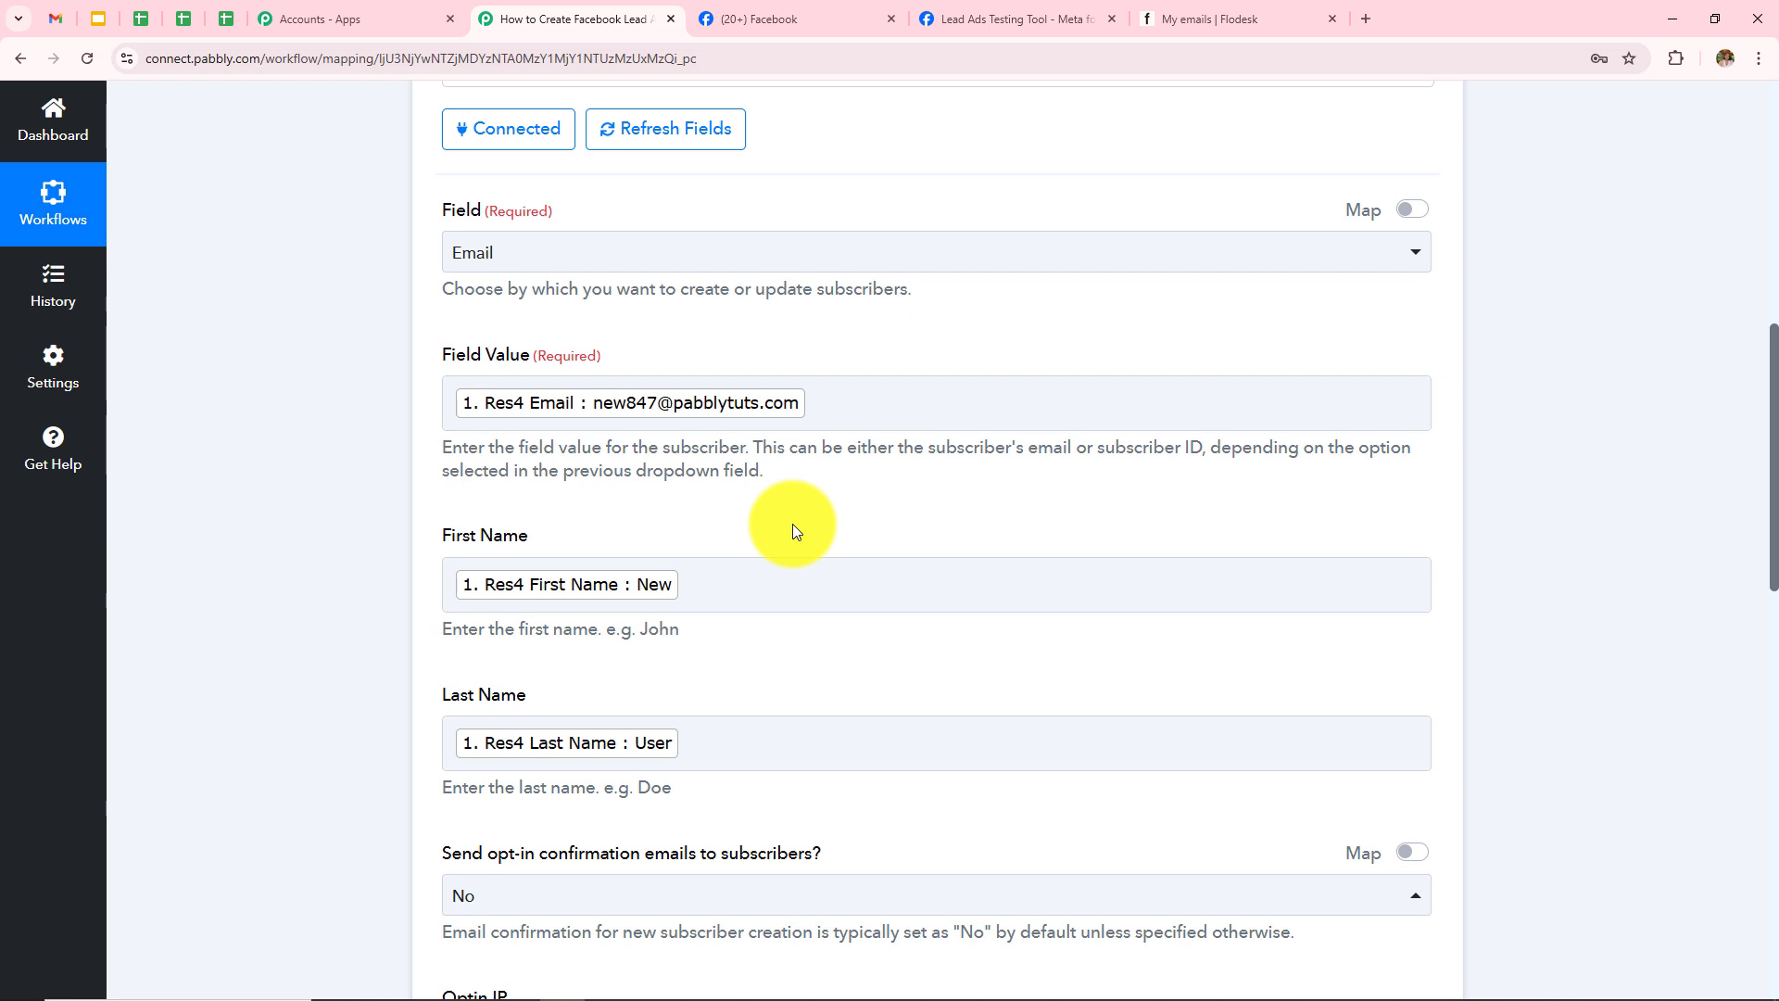
scroll(792, 524, down, 10)
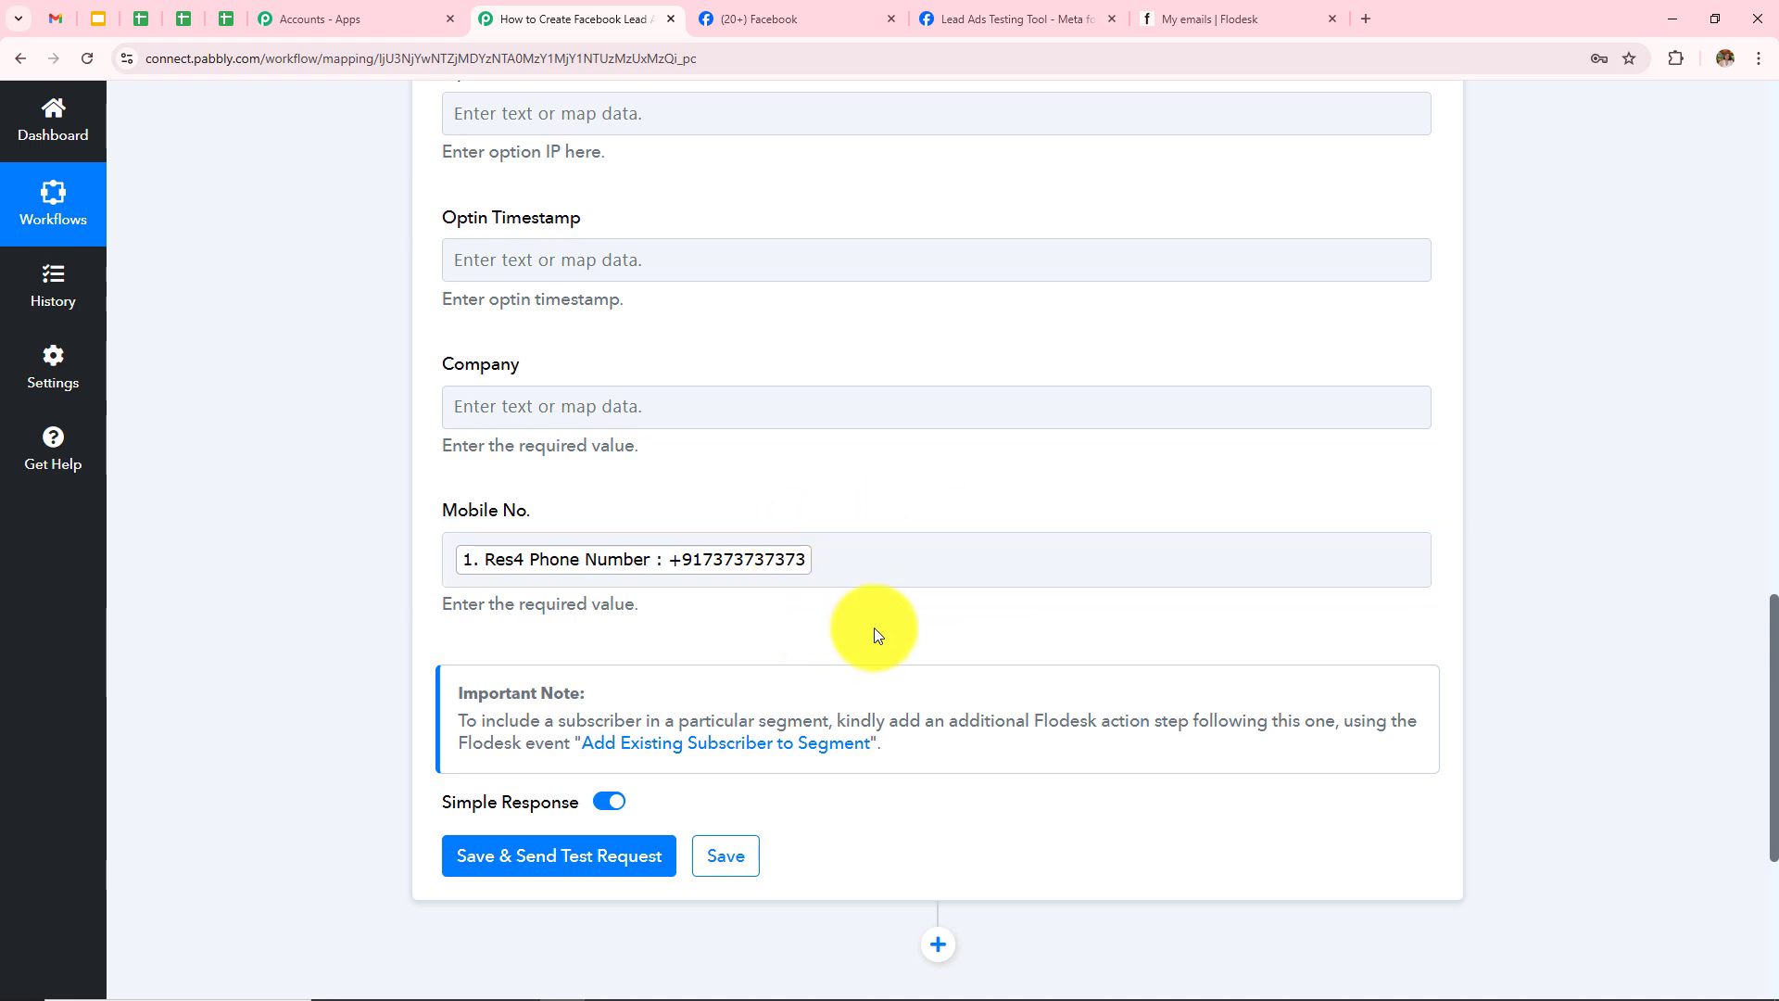
scroll(875, 627, up, 8)
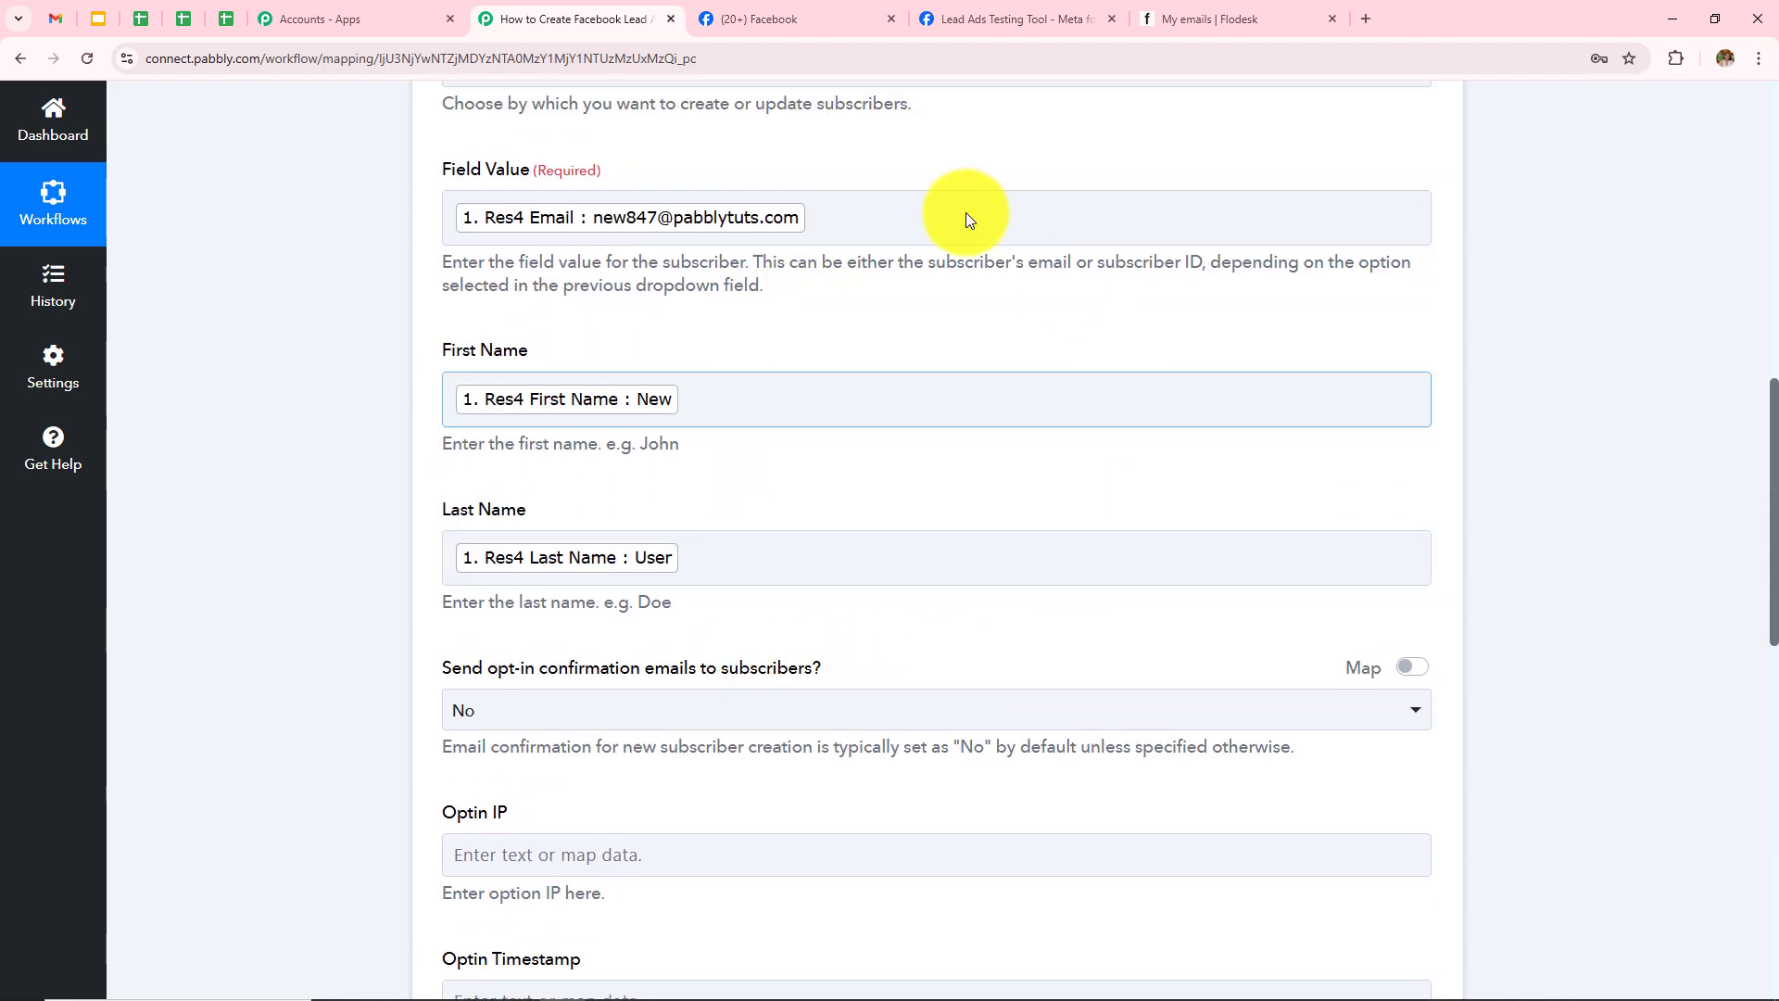
scroll(935, 395, down, 12)
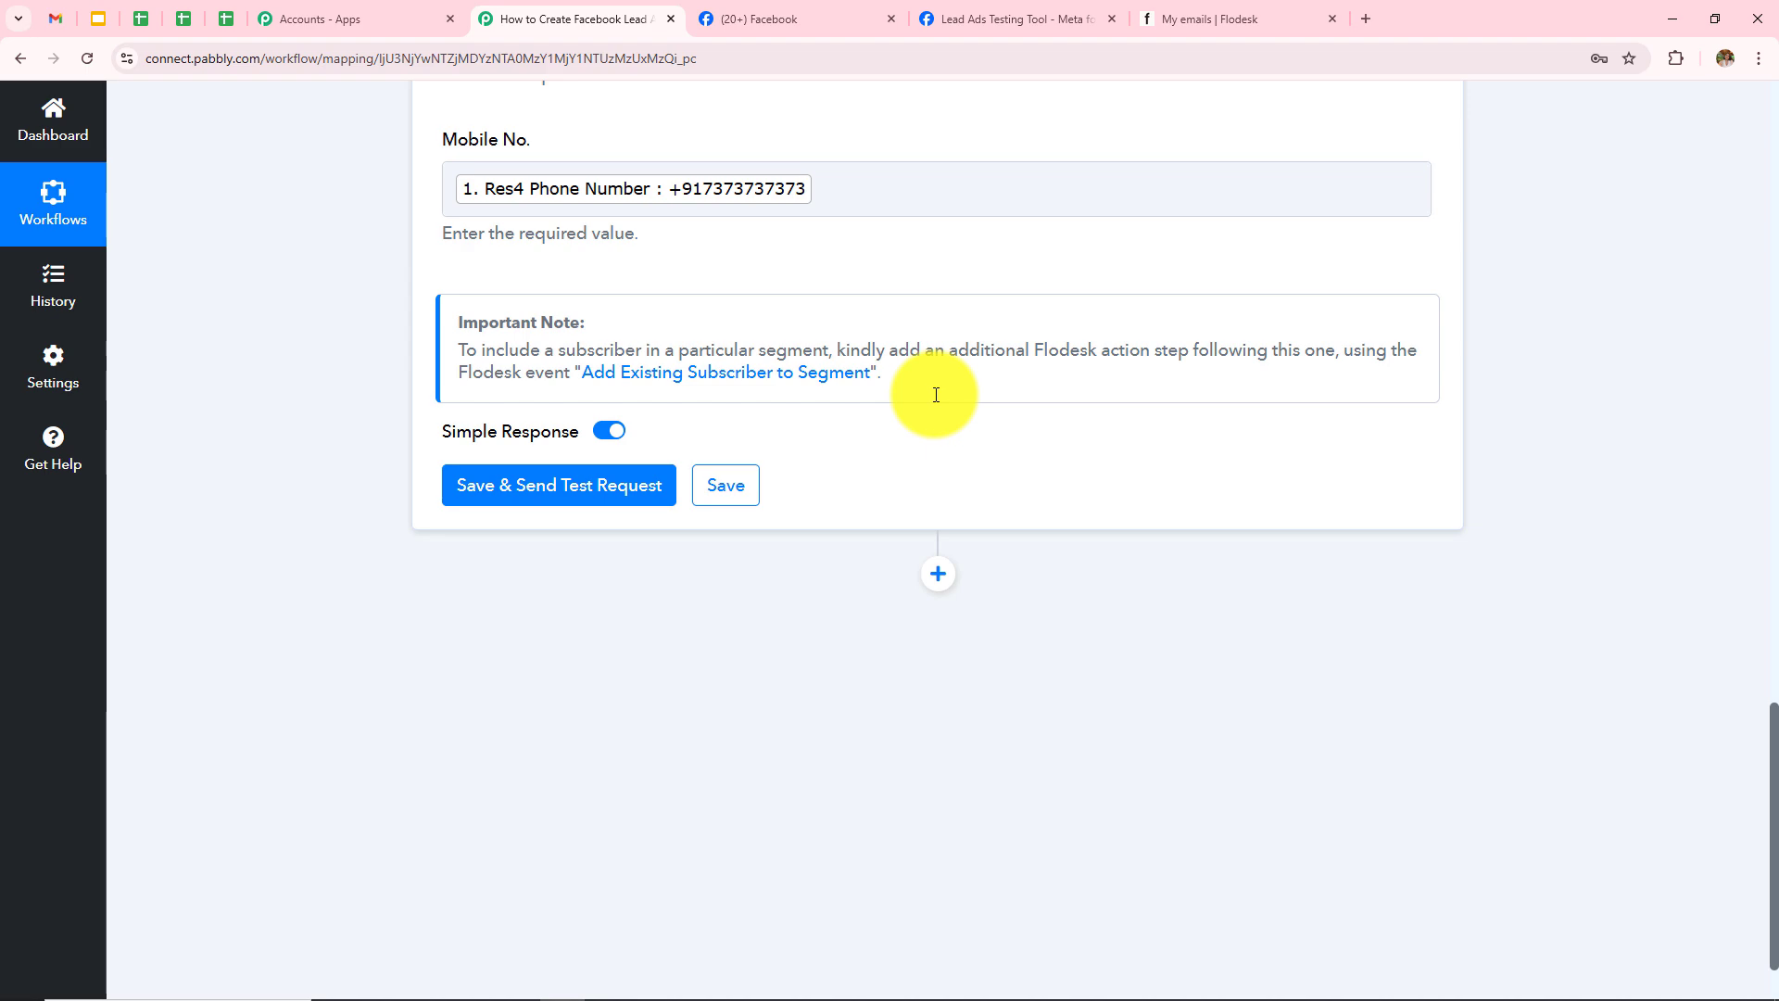
scroll(935, 394, up, 10)
scroll(936, 395, down, 10)
Step: Save and send the Flodesk test request, then review the returned subscriber Id
click(539, 485)
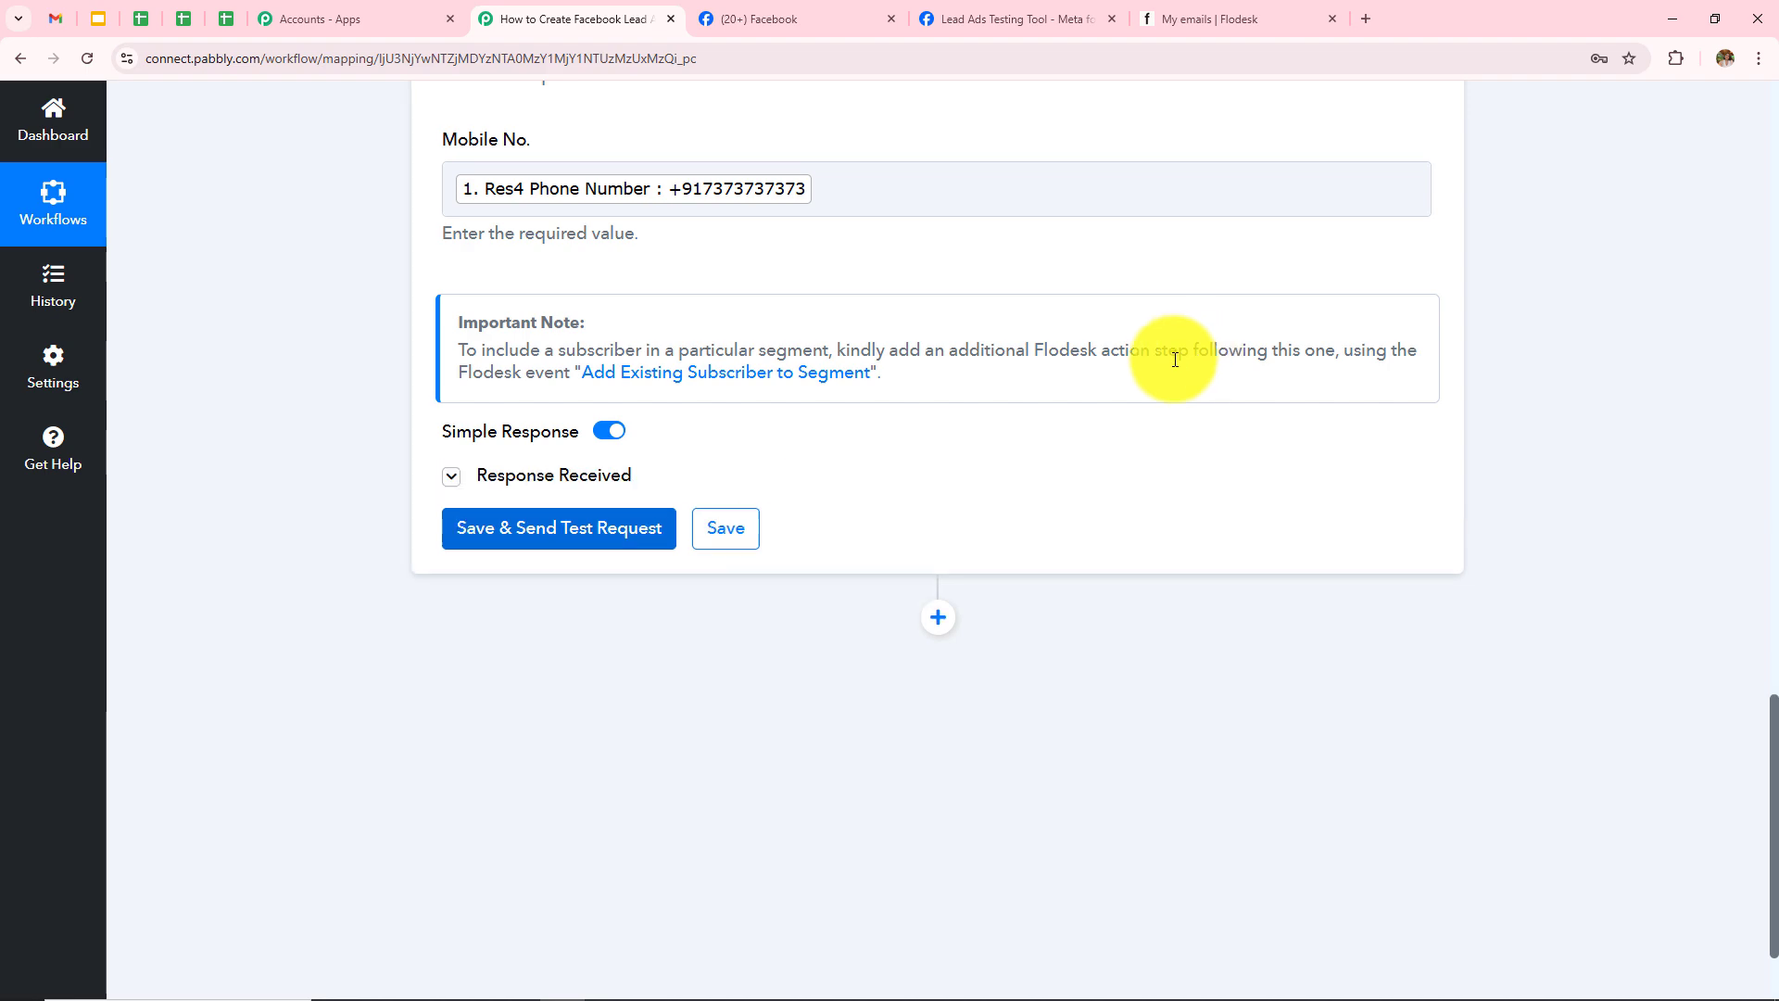
scroll(1177, 352, down, 4)
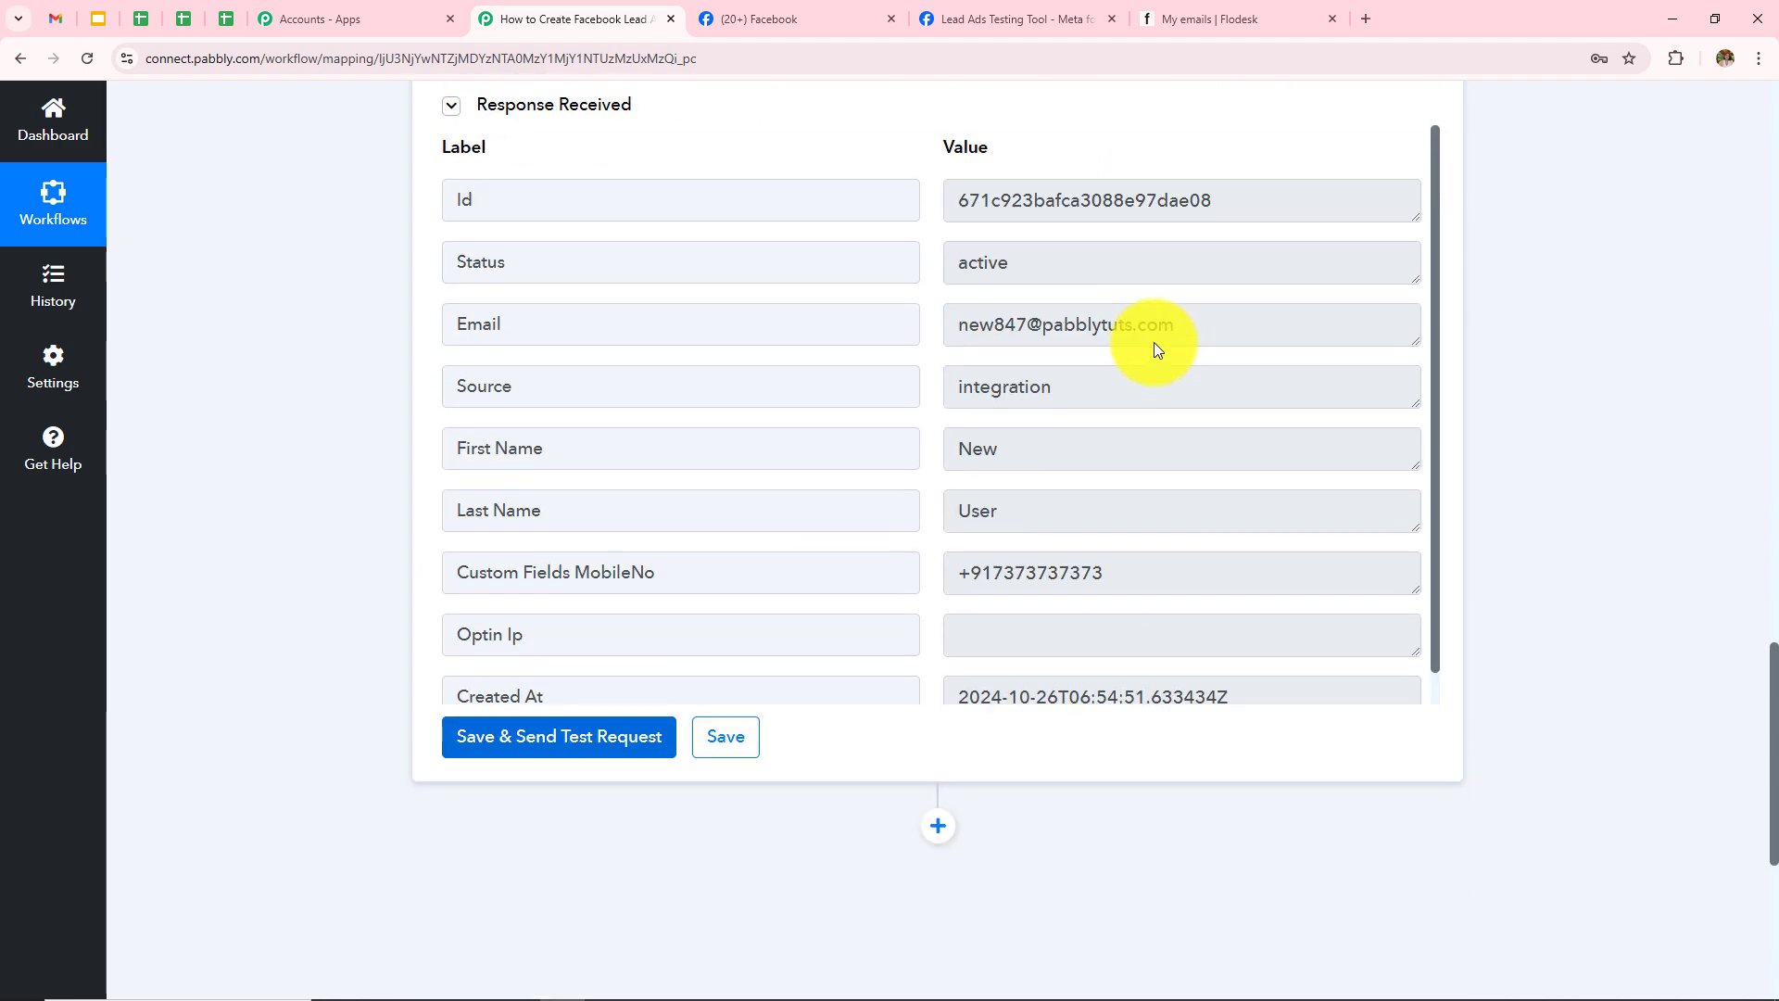
click(1250, 200)
key(ctrl+a)
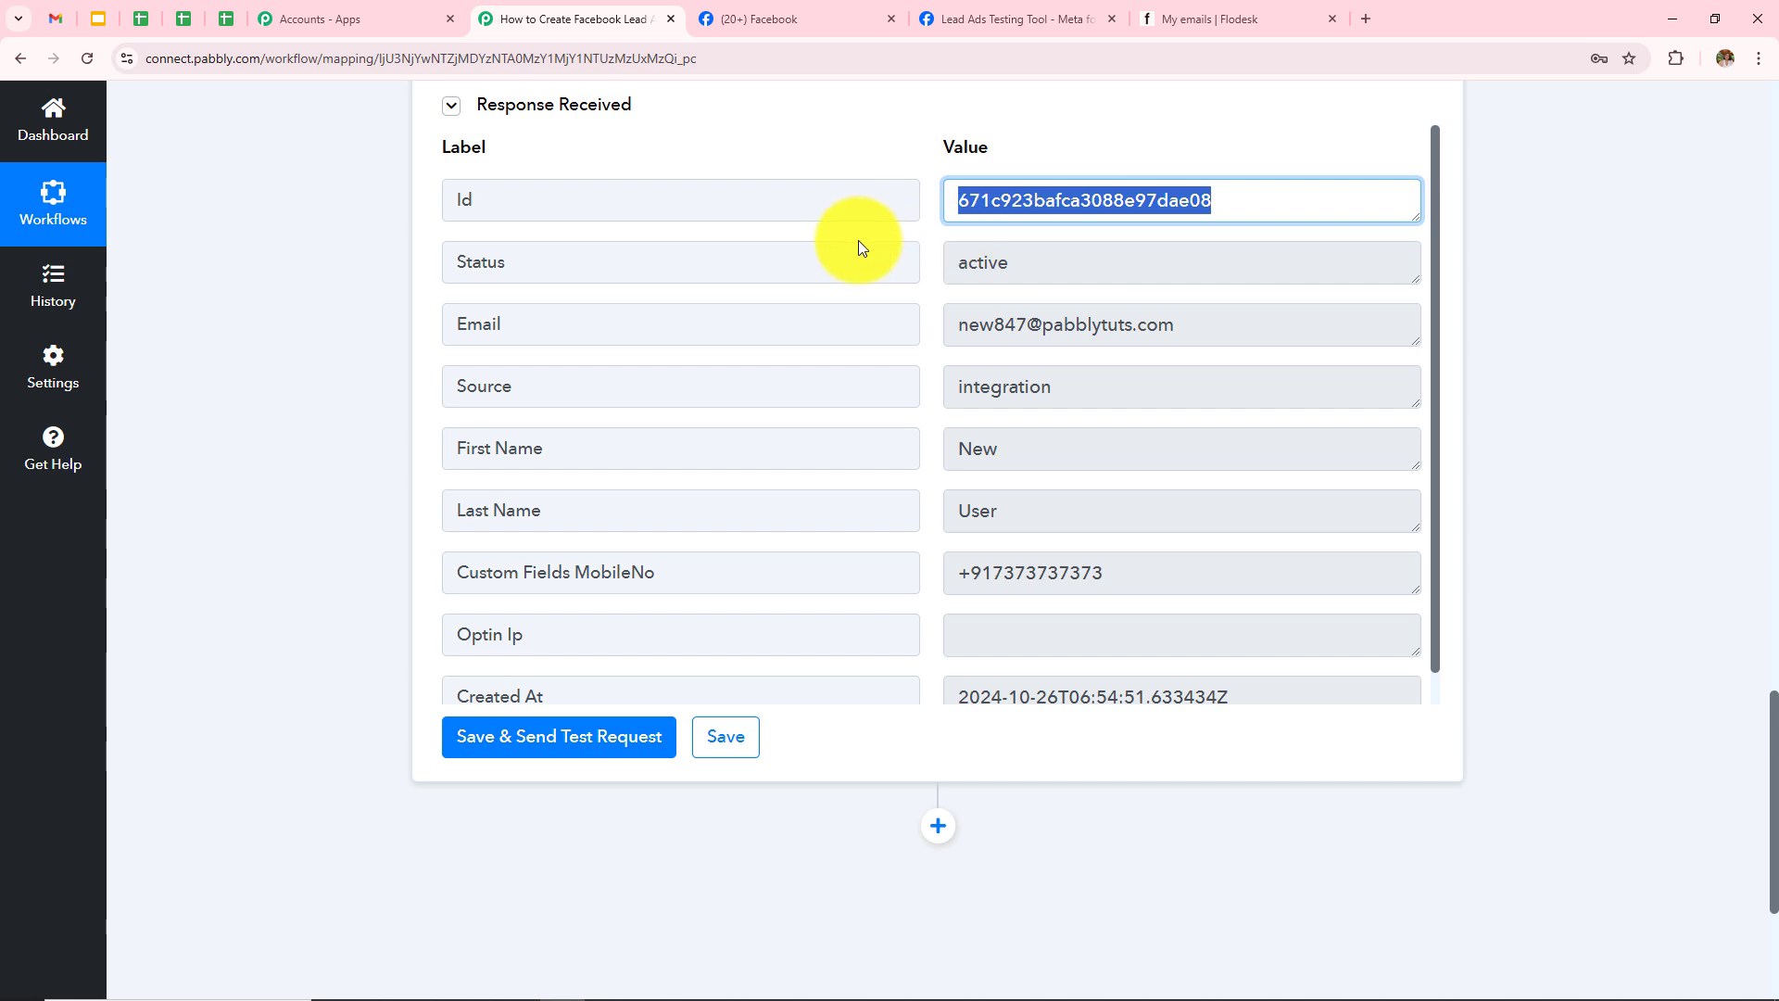
click(1537, 354)
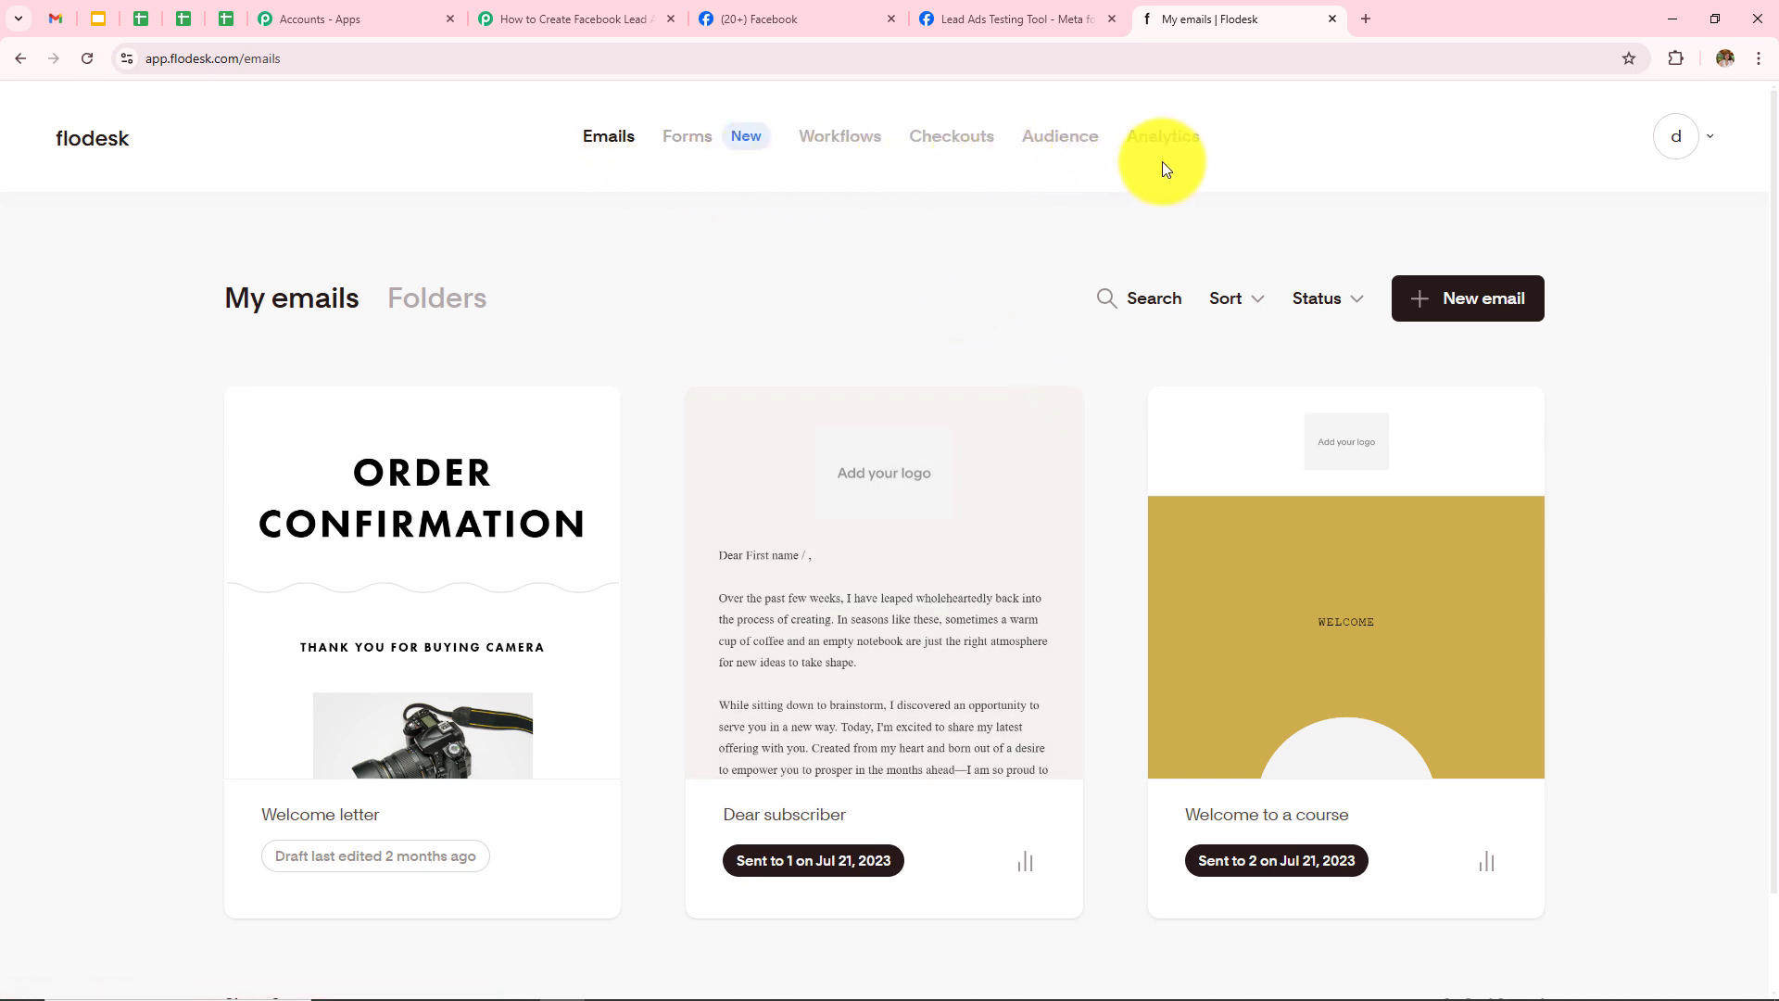
Step: Open the newest subscriber in Audience and review its Segments & data, including name and mobile number
click(1042, 156)
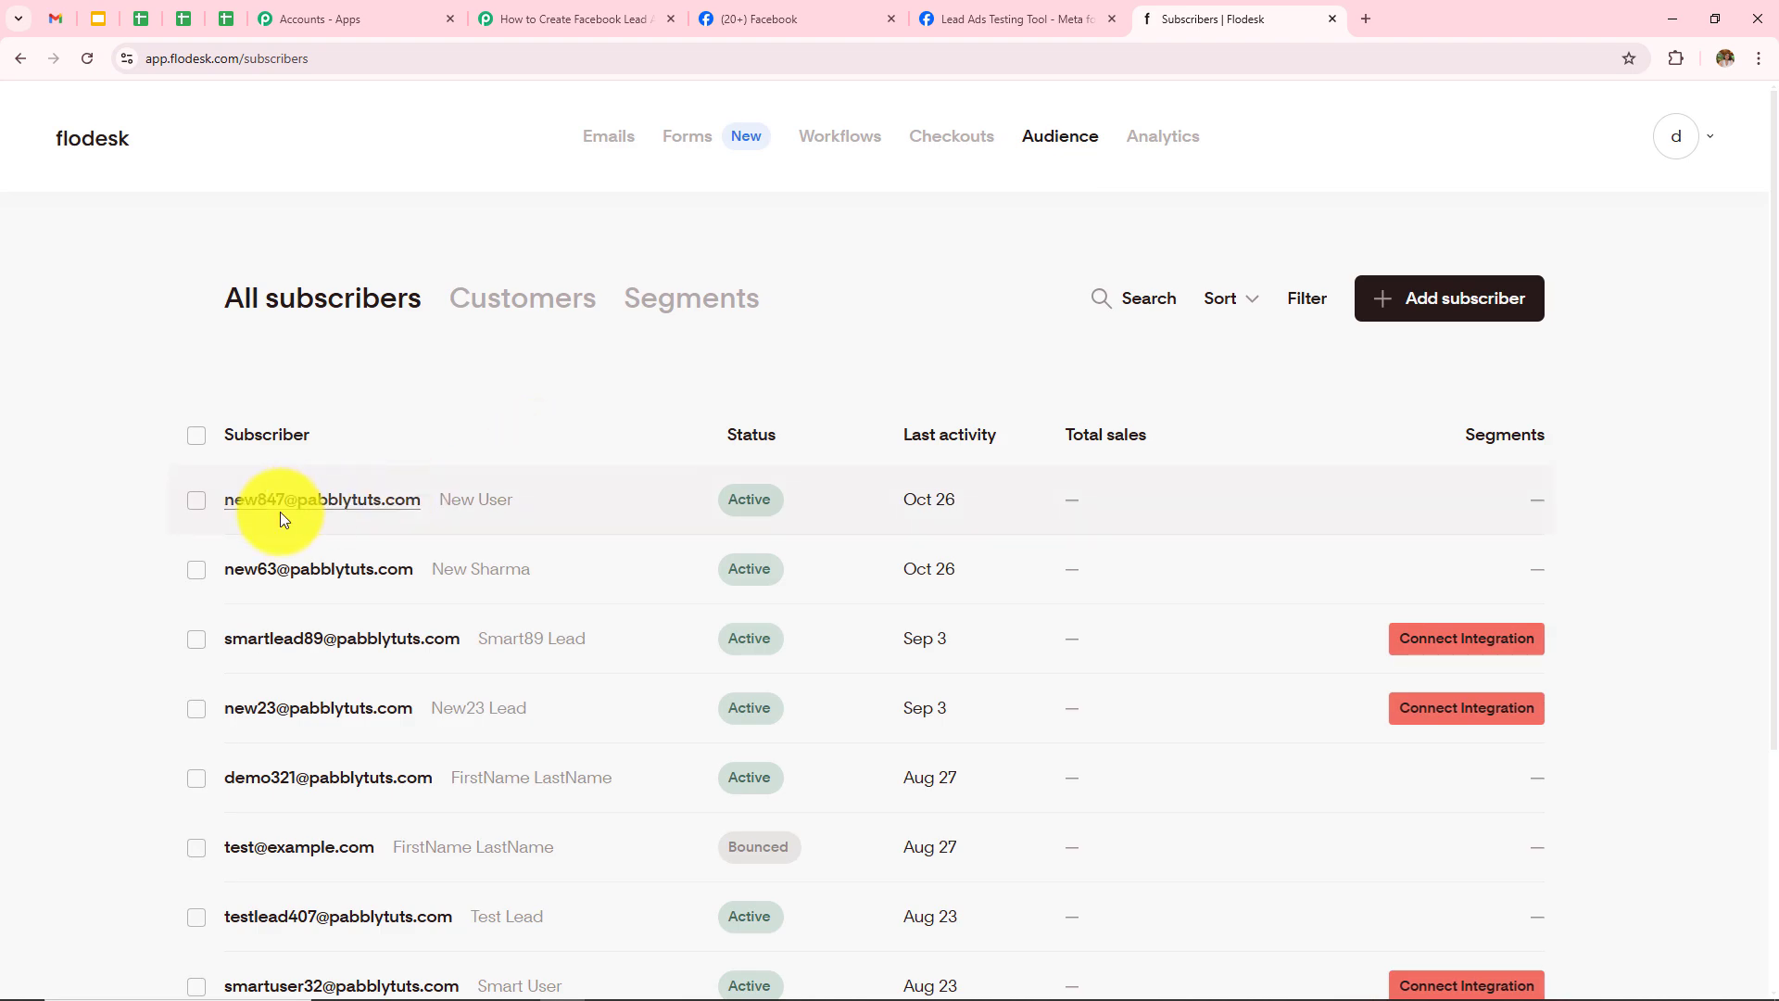
click(323, 514)
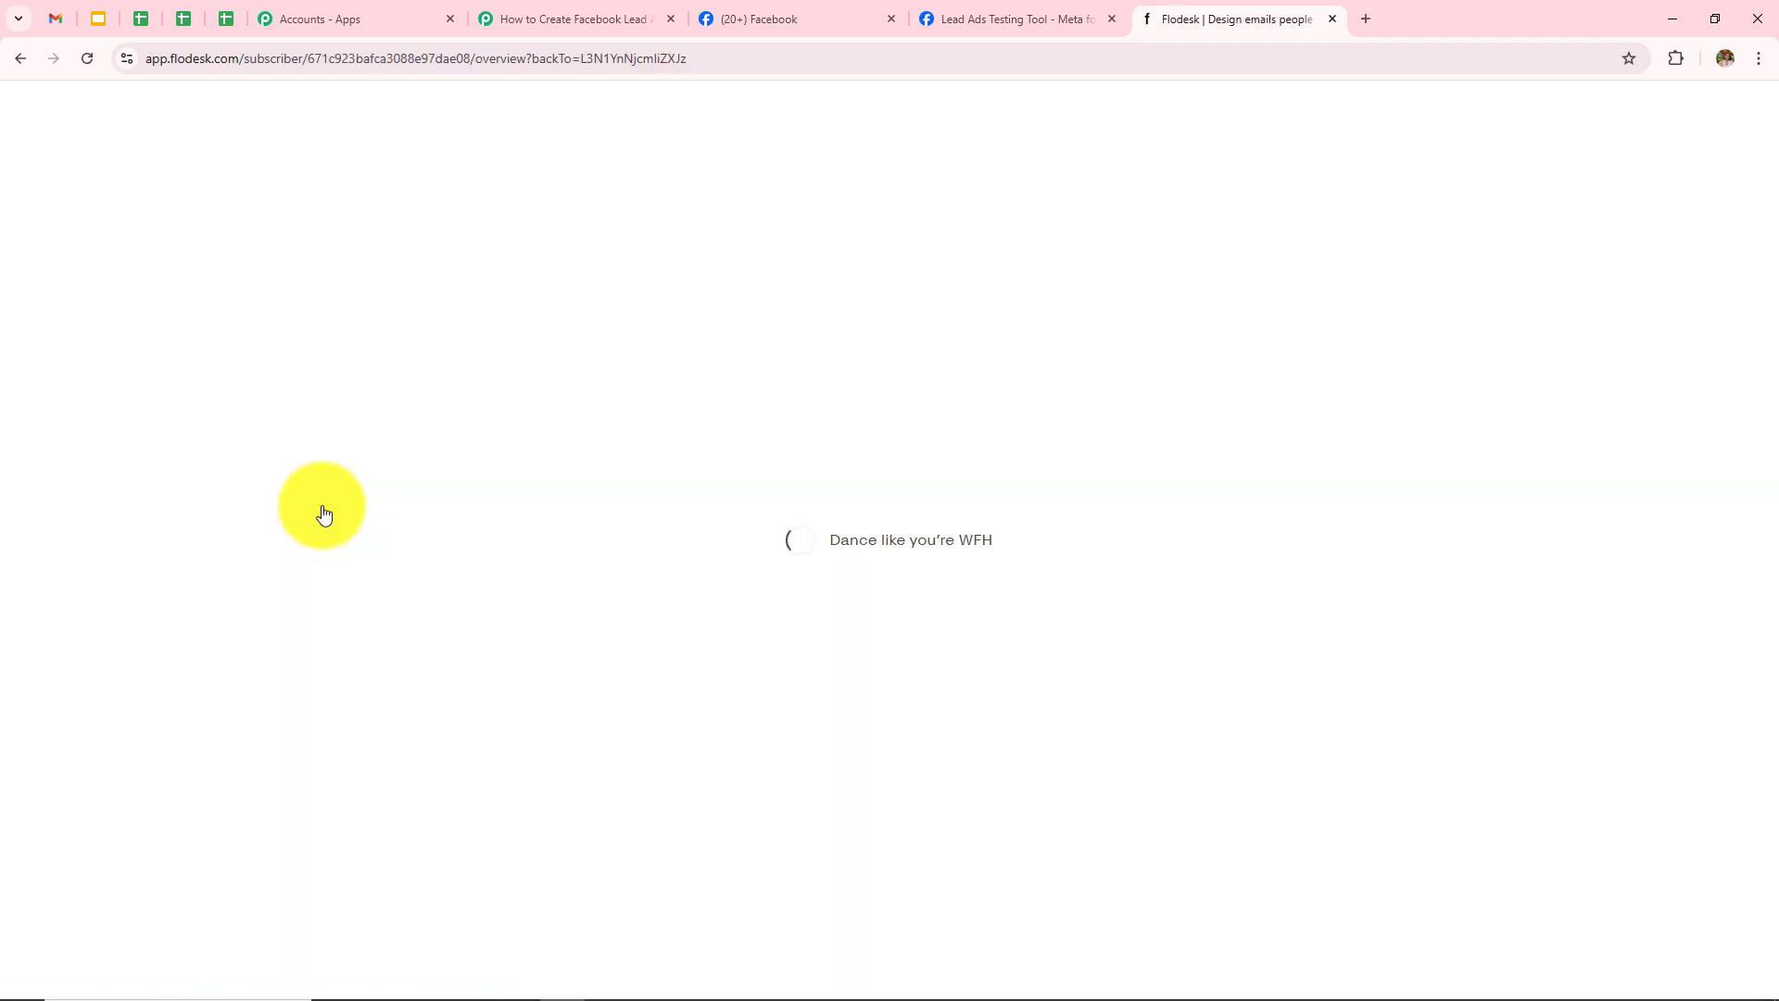
click(939, 348)
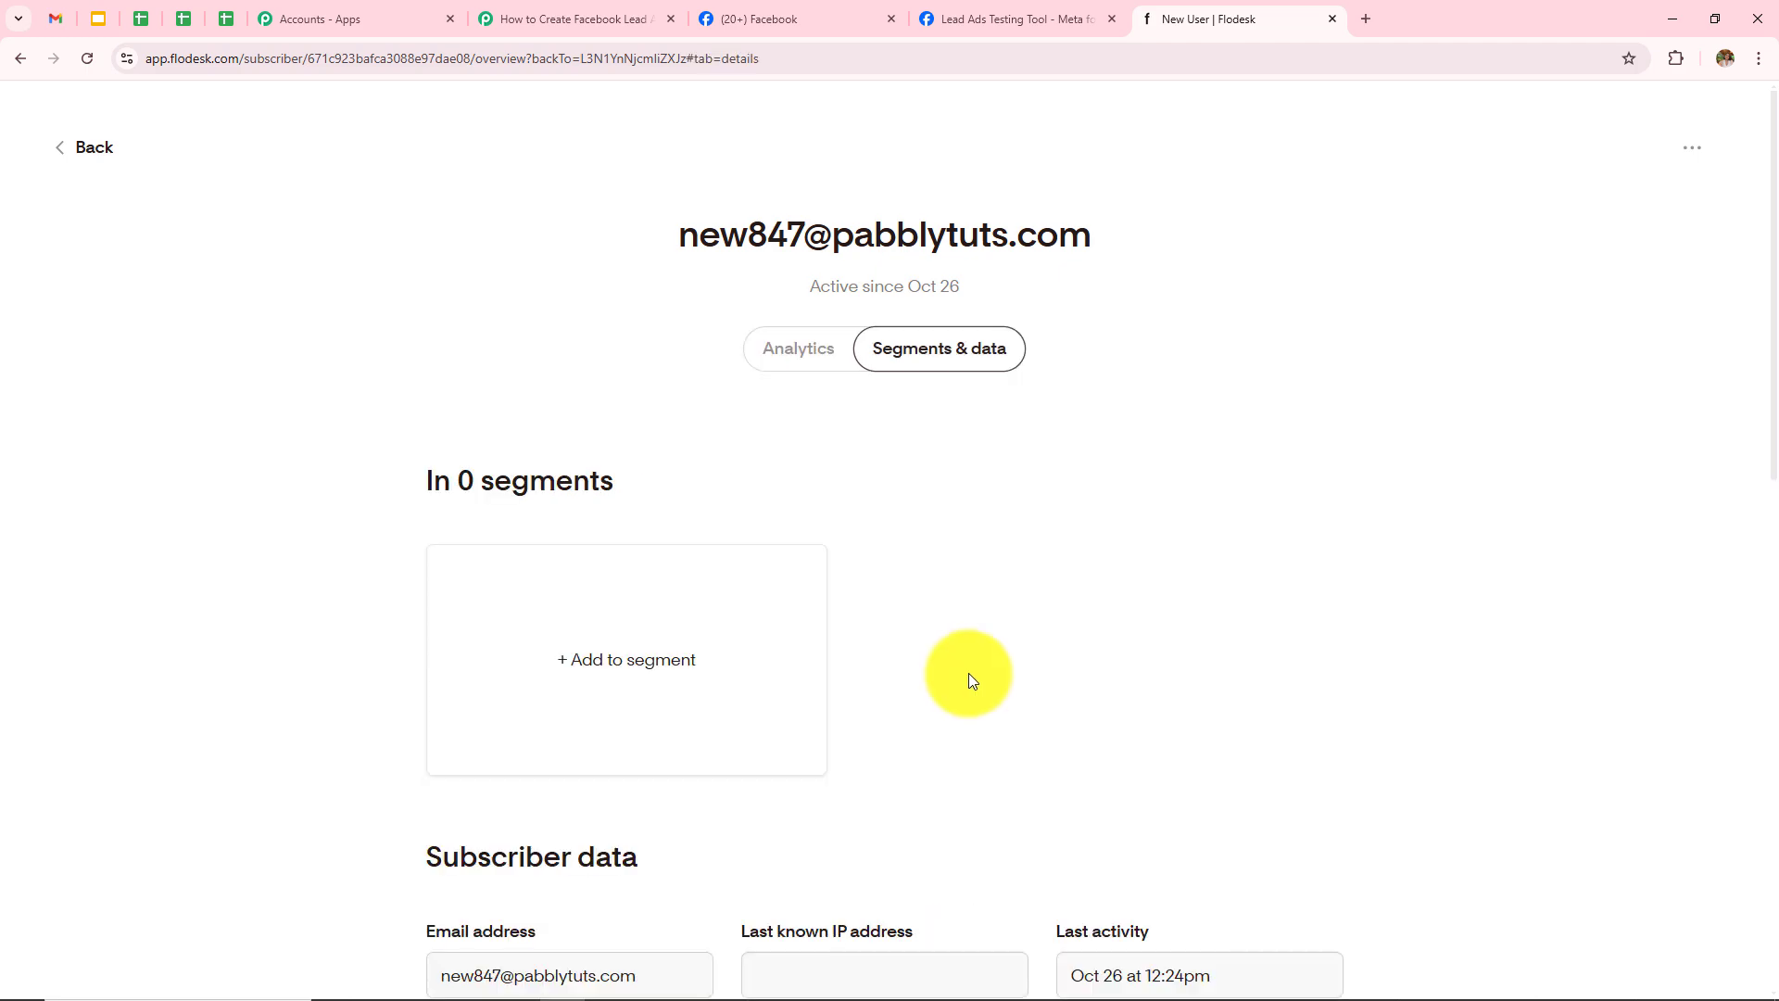
scroll(1008, 758, down, 1)
scroll(1009, 758, up, 1)
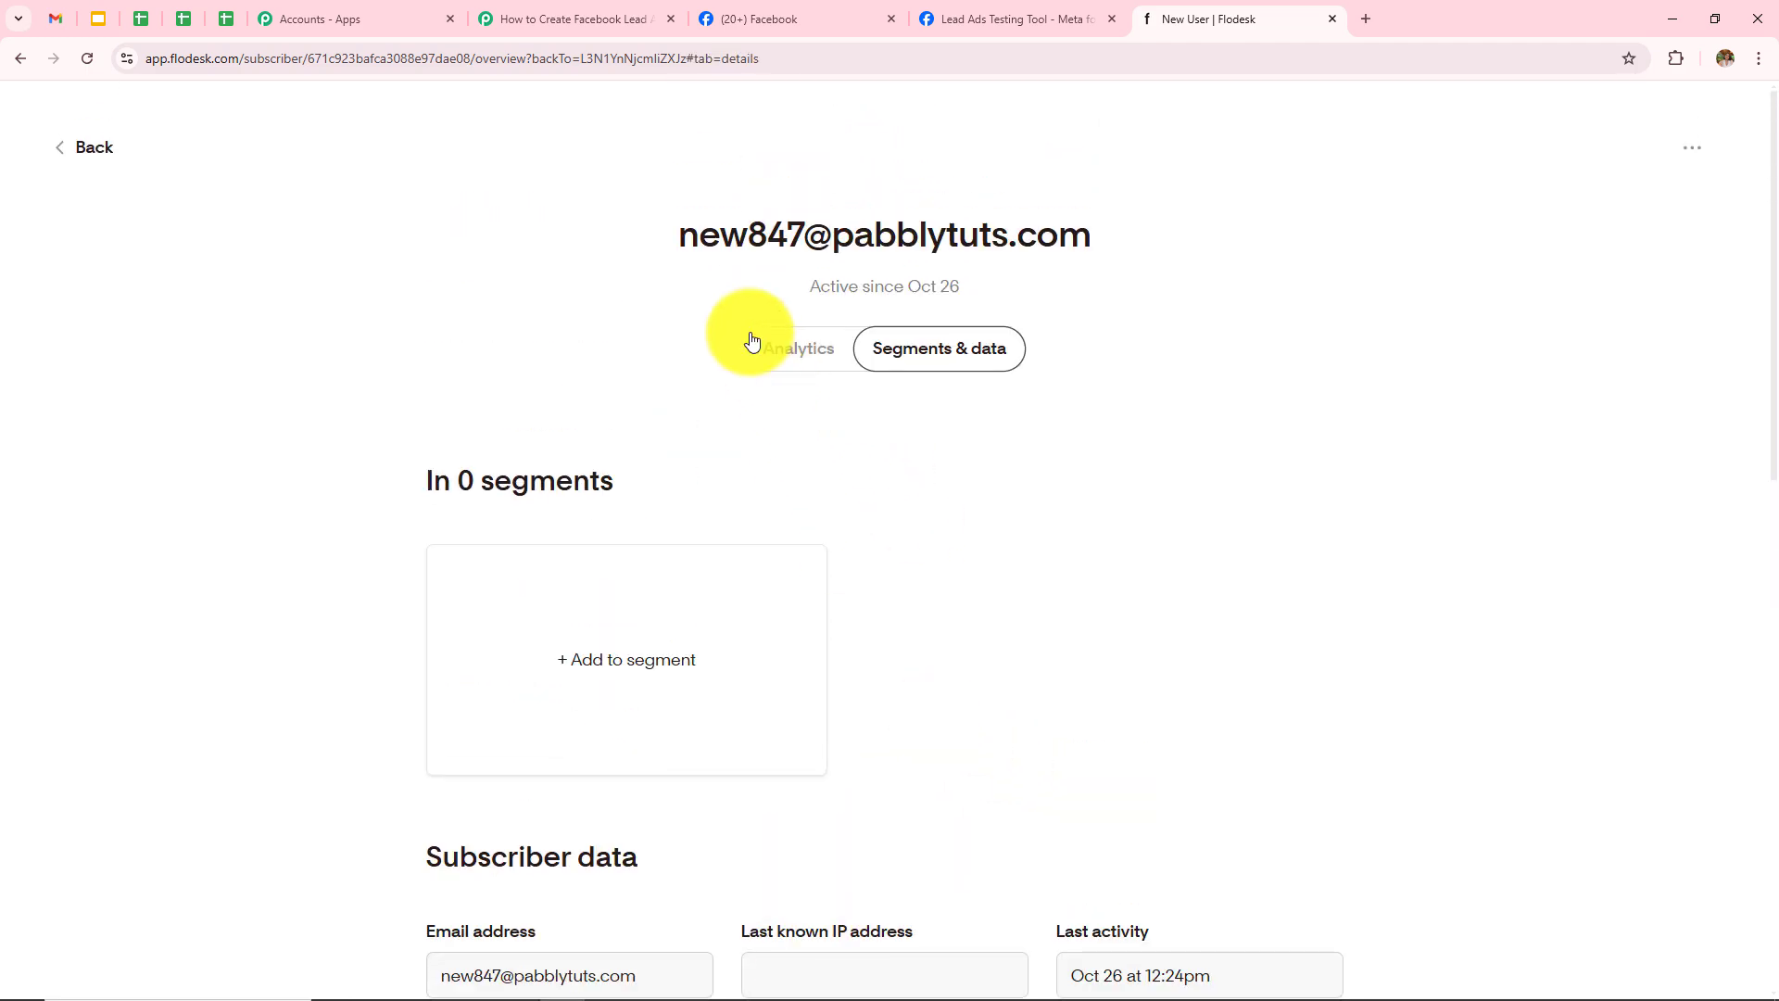
scroll(1306, 603, down, 7)
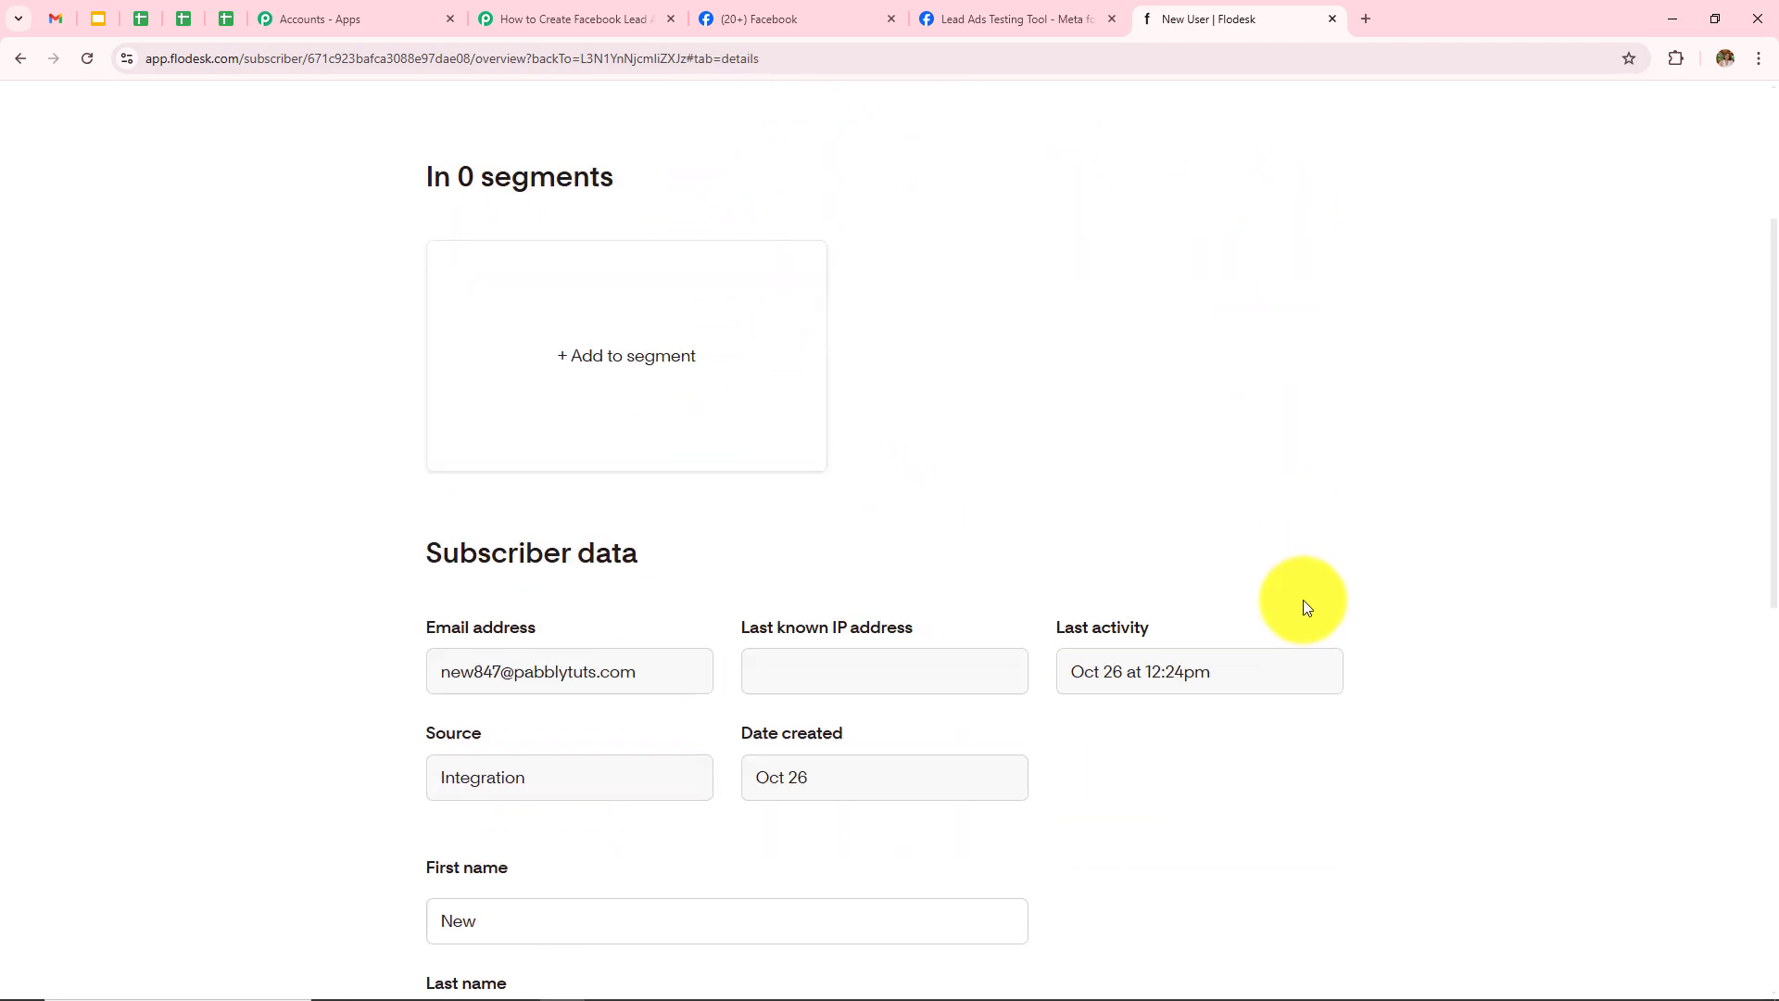
scroll(1302, 600, down, 2)
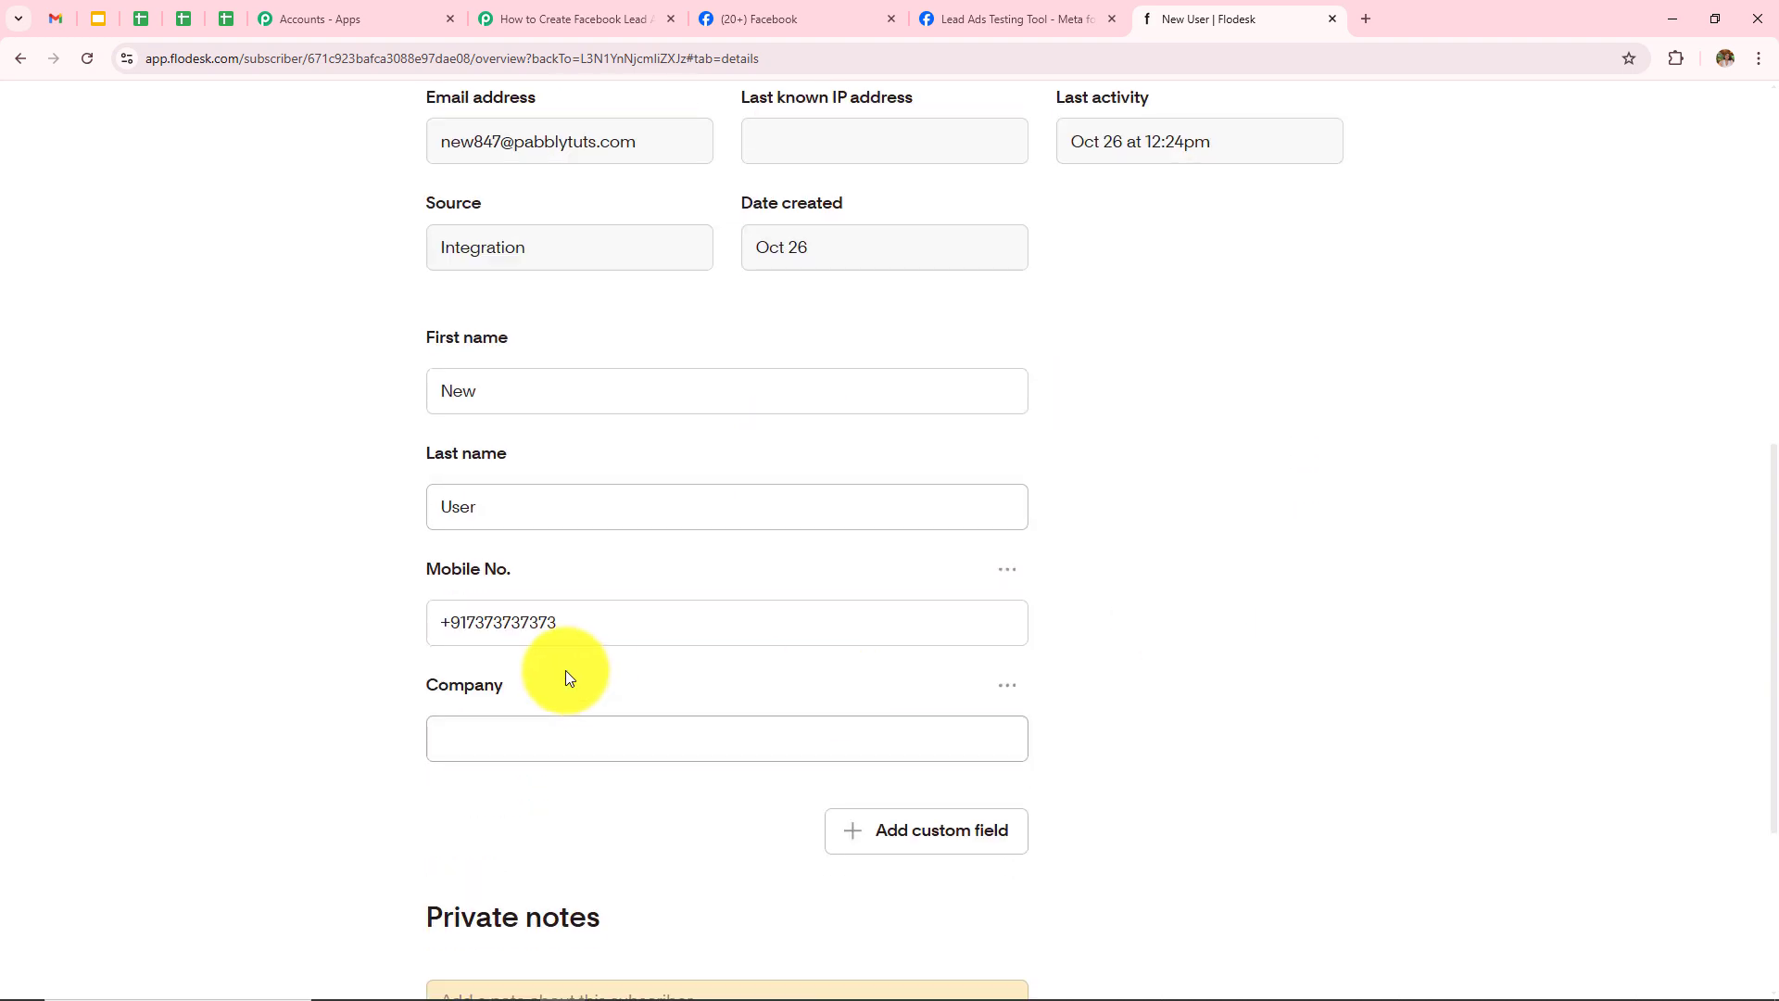
drag(568, 619, 437, 620)
click(1480, 569)
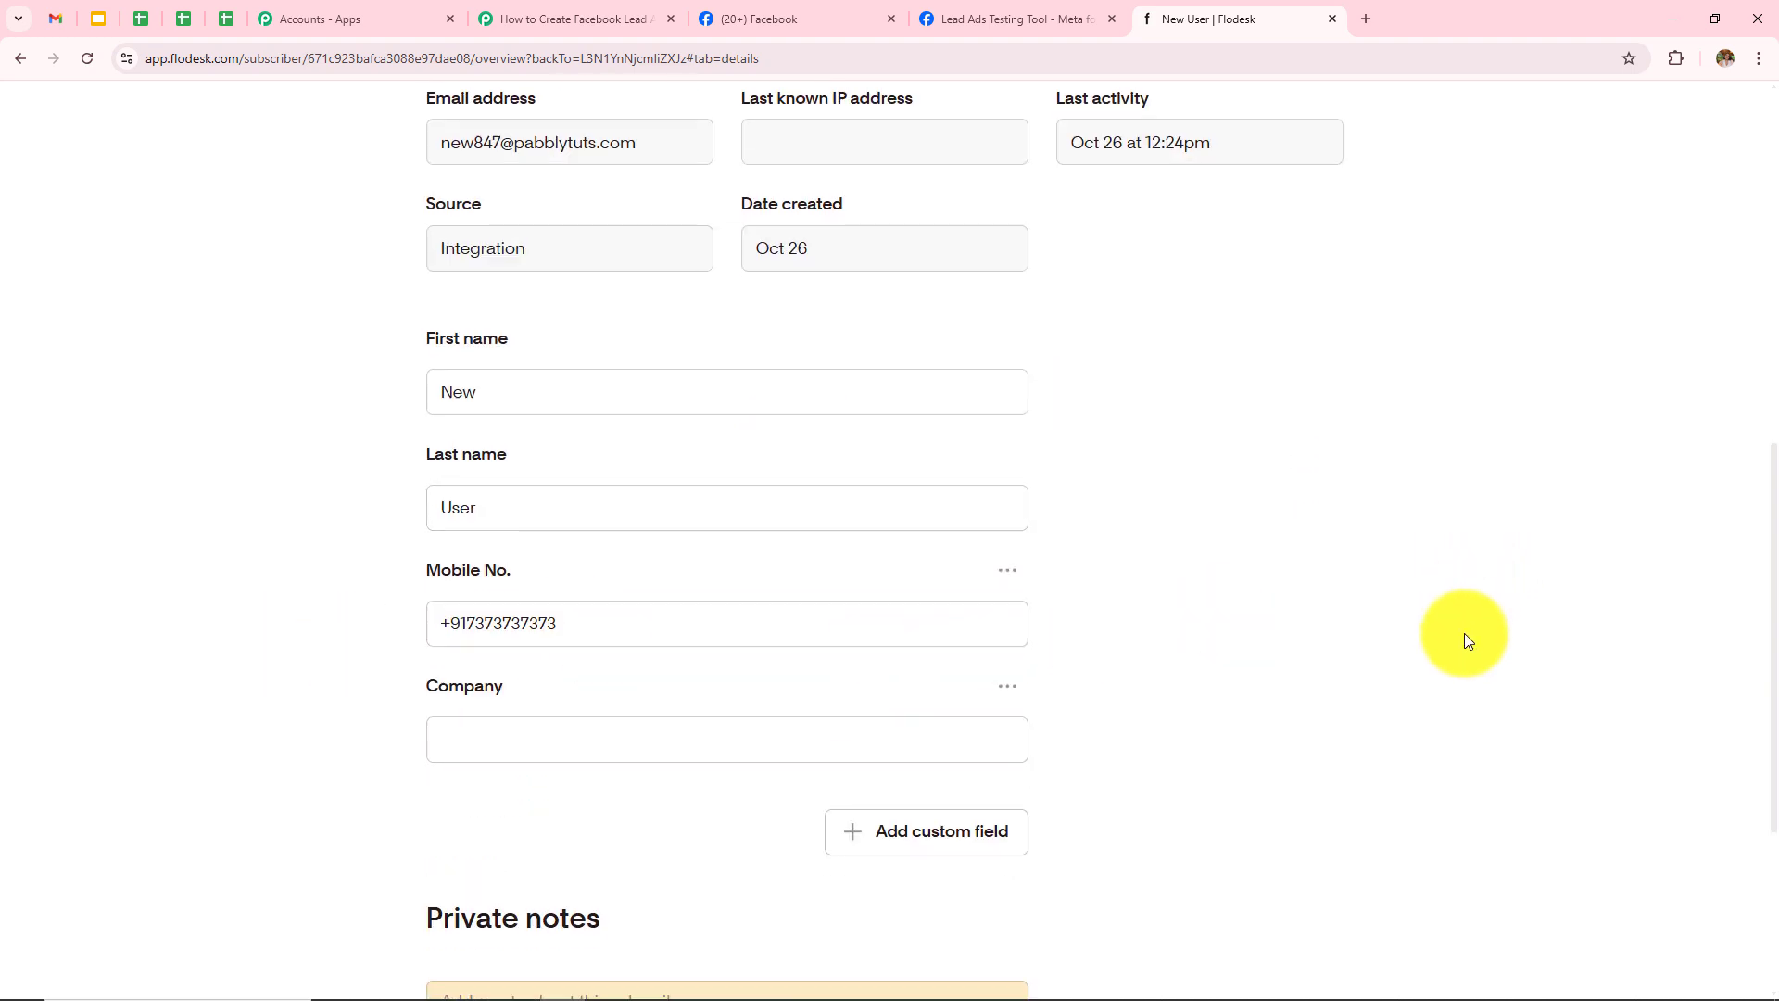
scroll(1464, 636, up, 6)
scroll(1464, 641, up, 3)
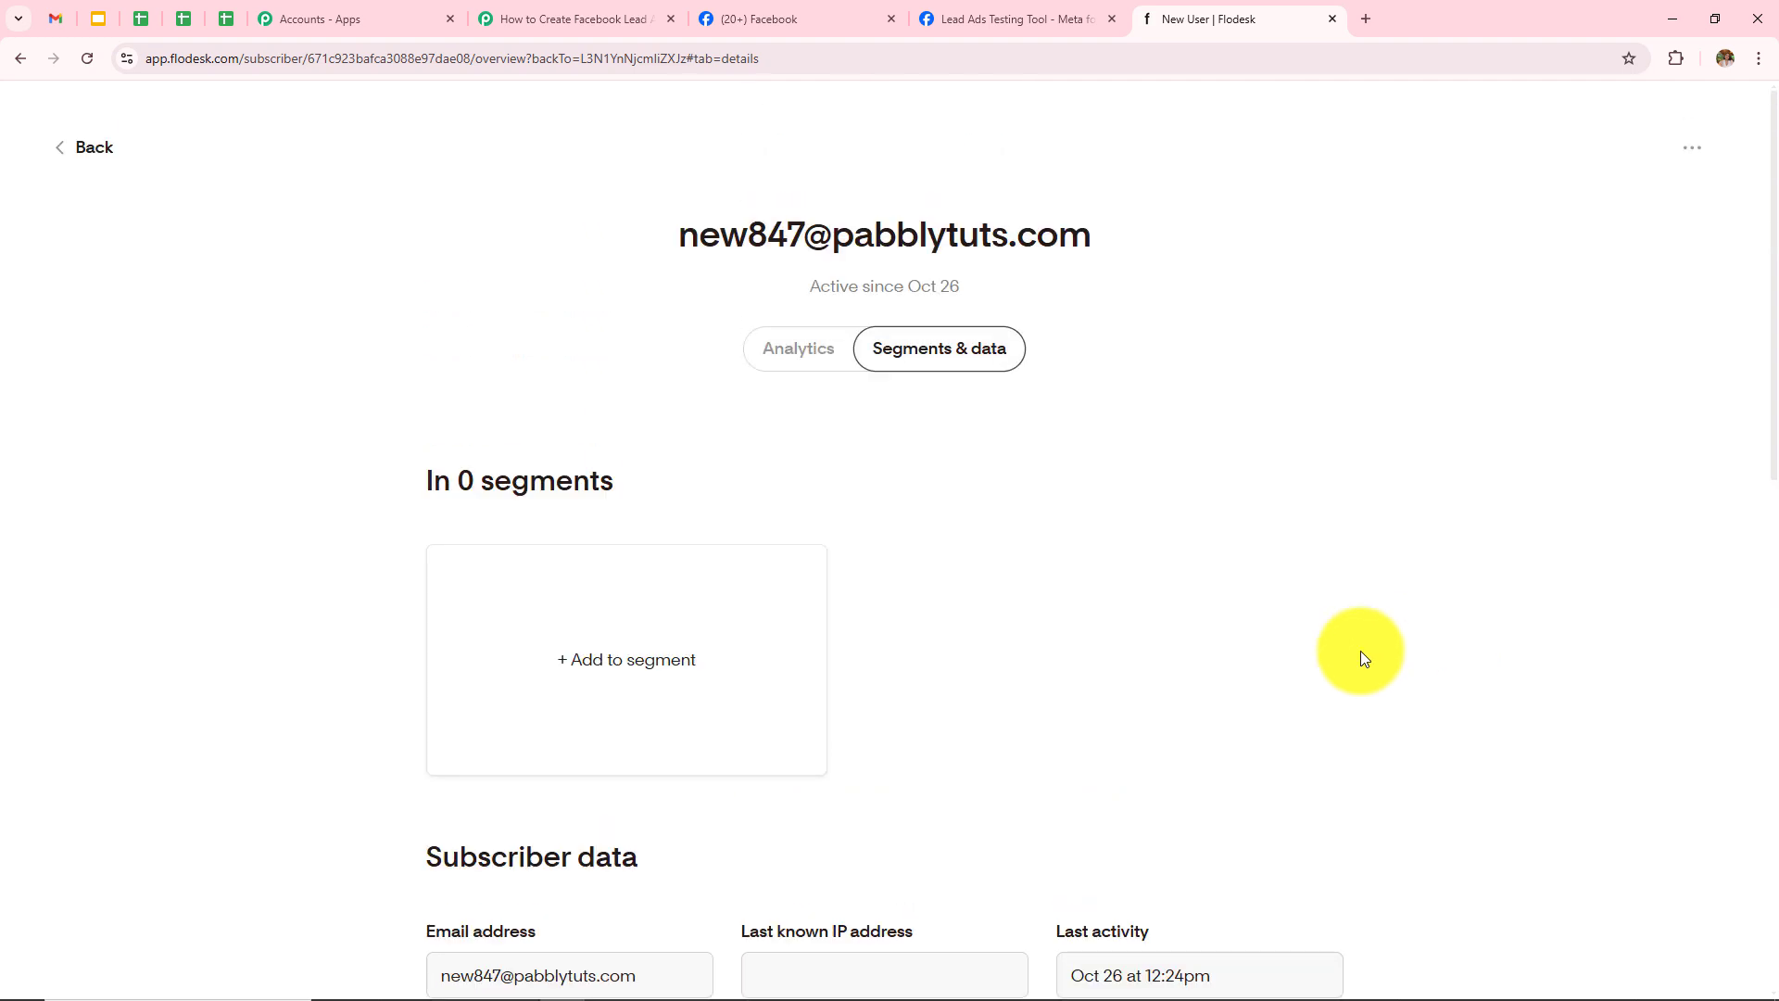
Step: Delete the previous test lead, reload, and reselect Sports and Fitness Training Centre with Sports Training
click(1044, 8)
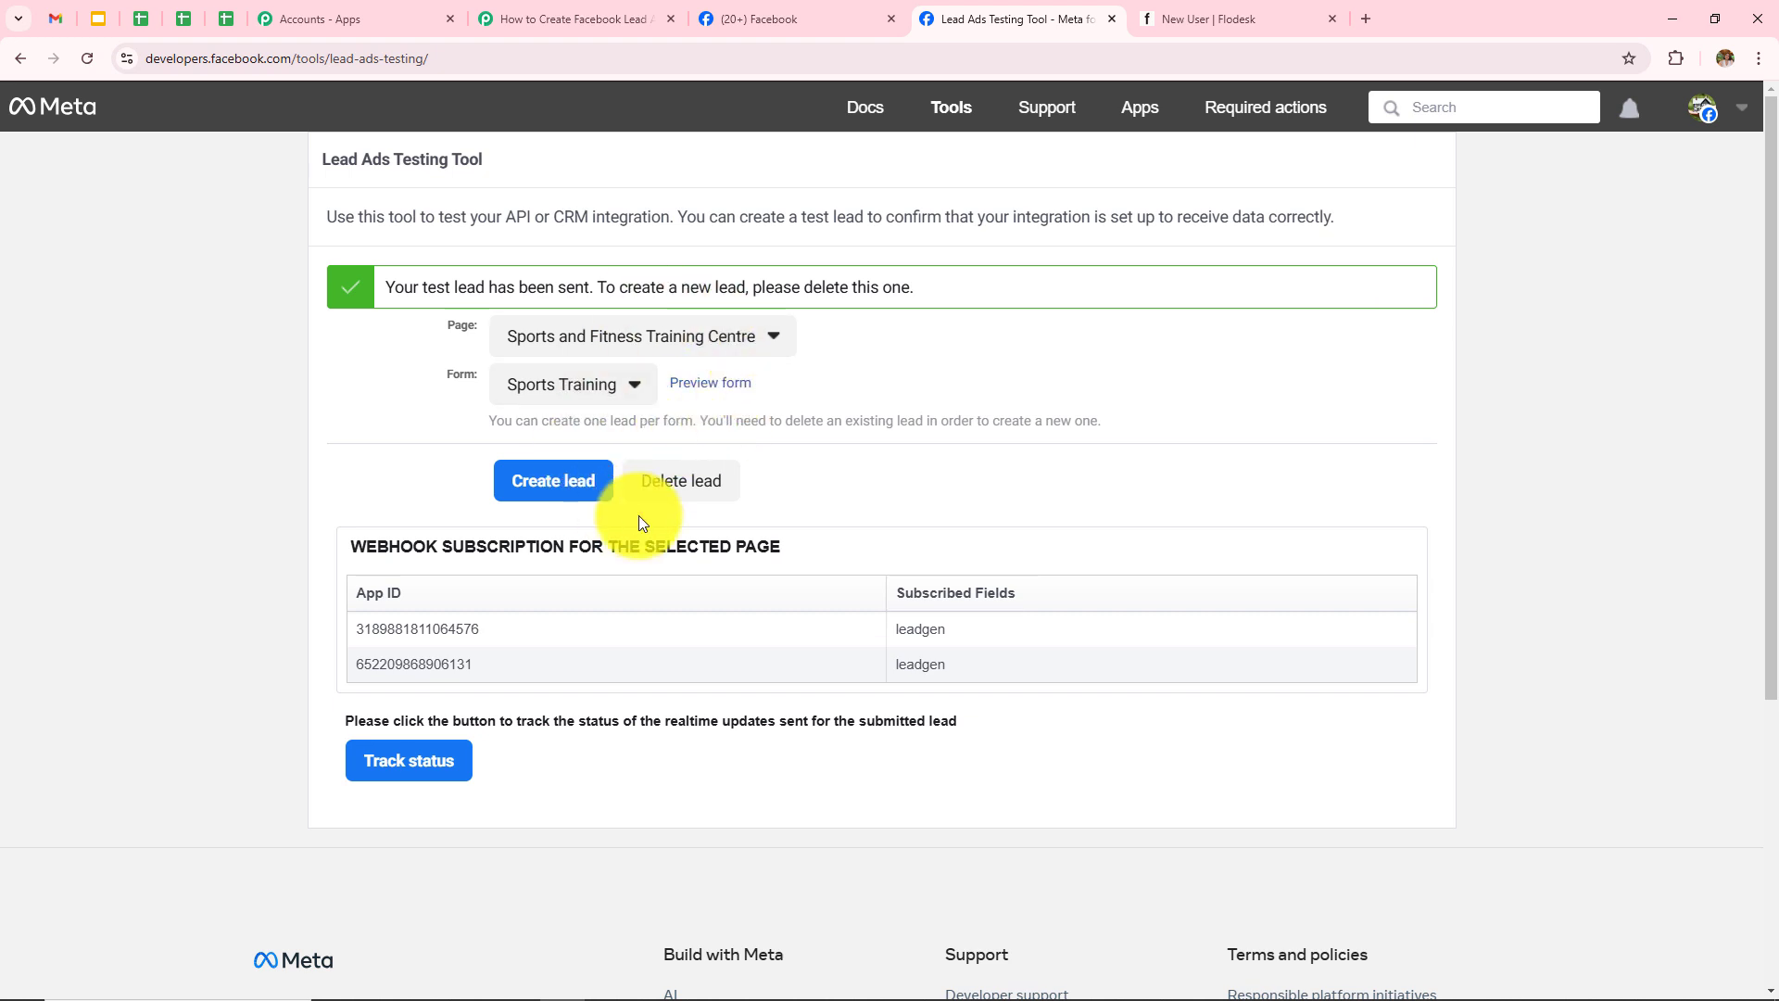
click(669, 485)
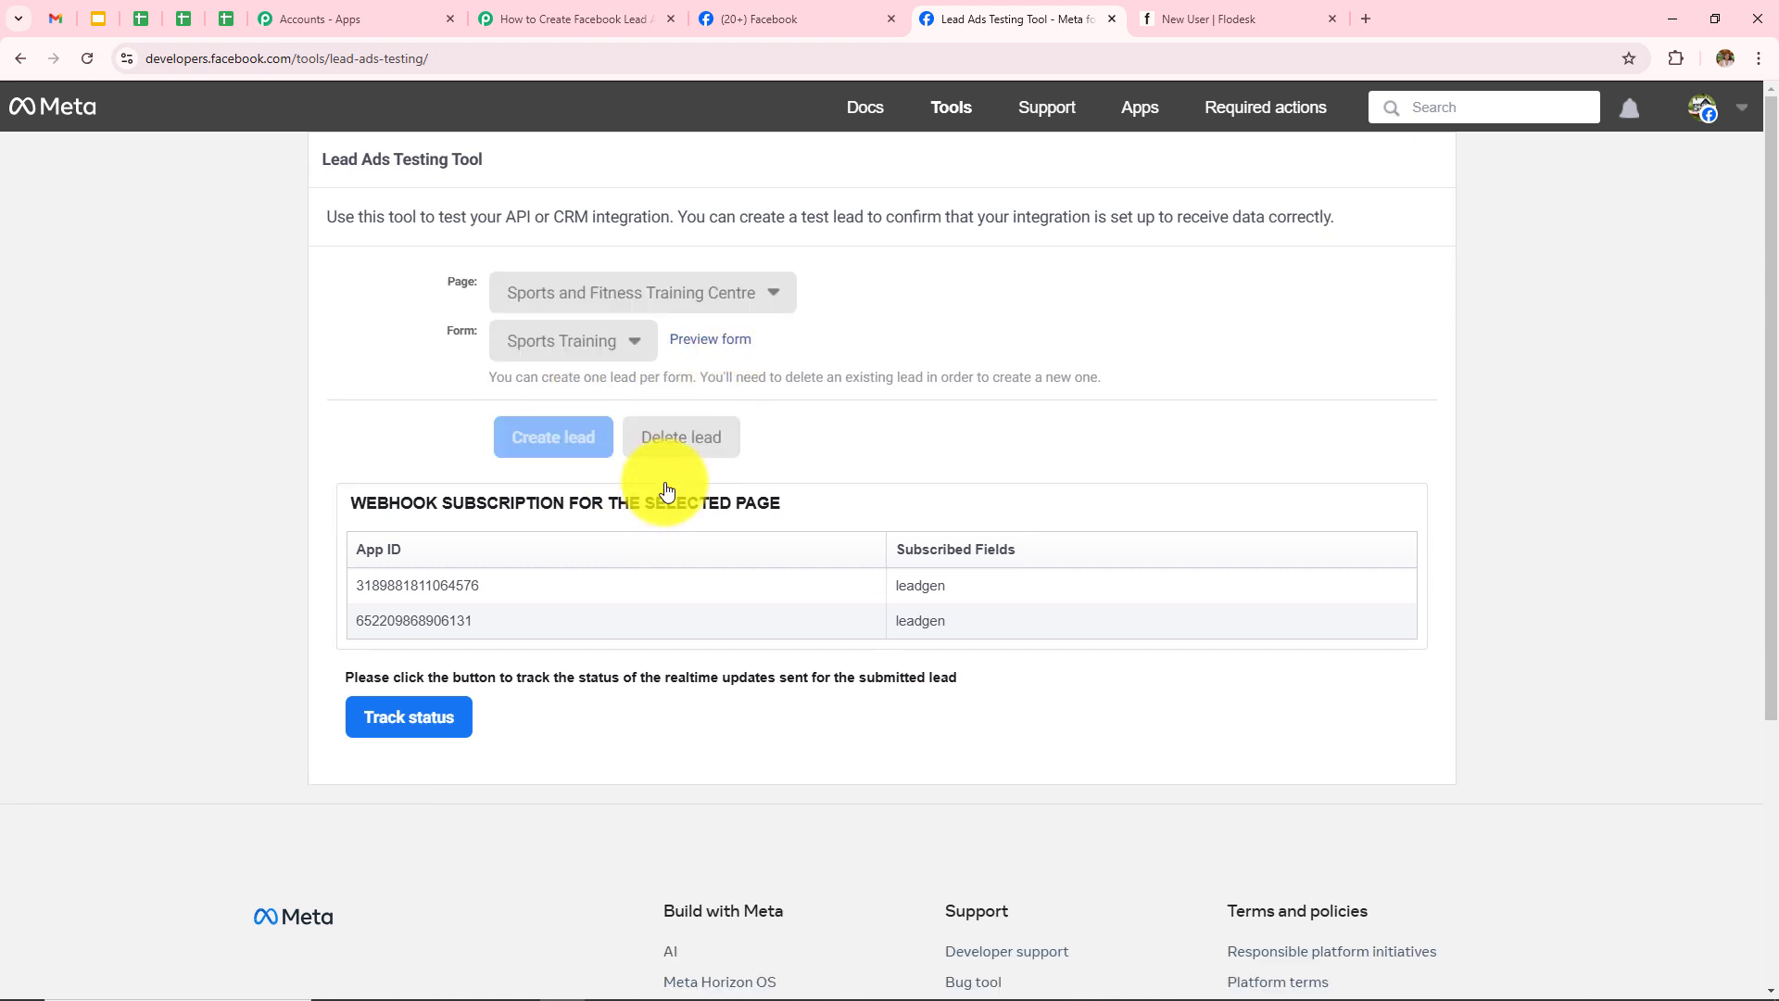
click(86, 63)
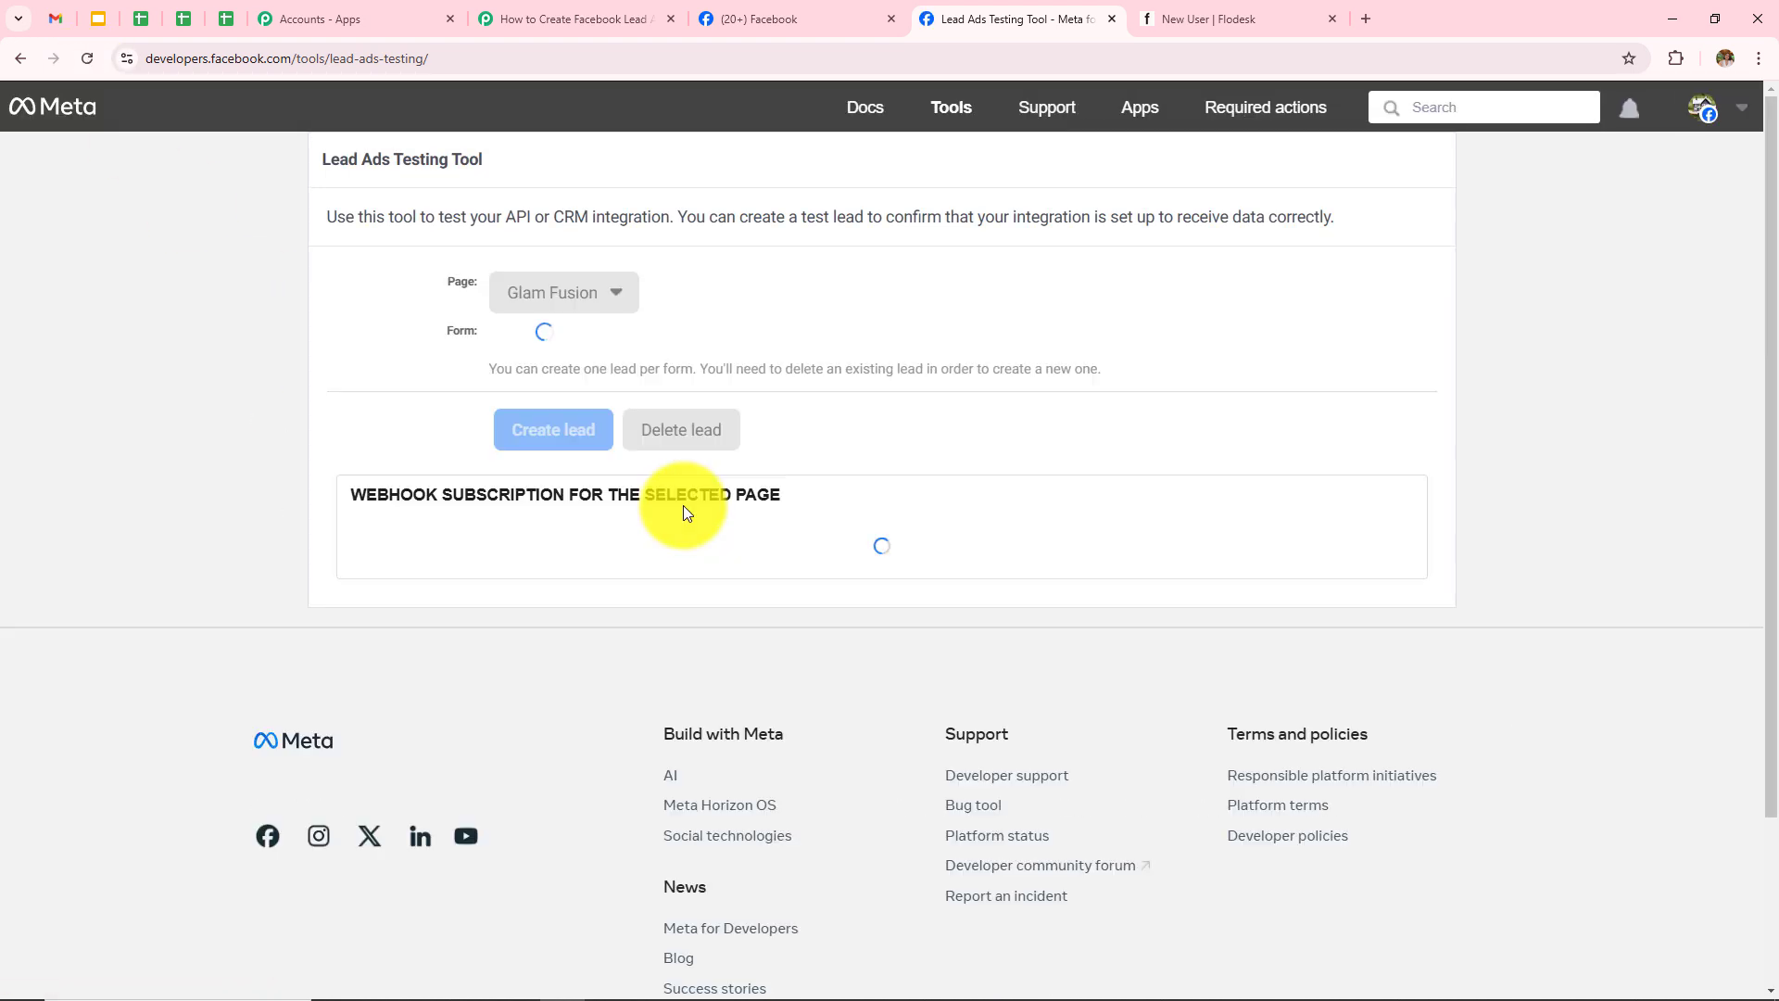
click(573, 312)
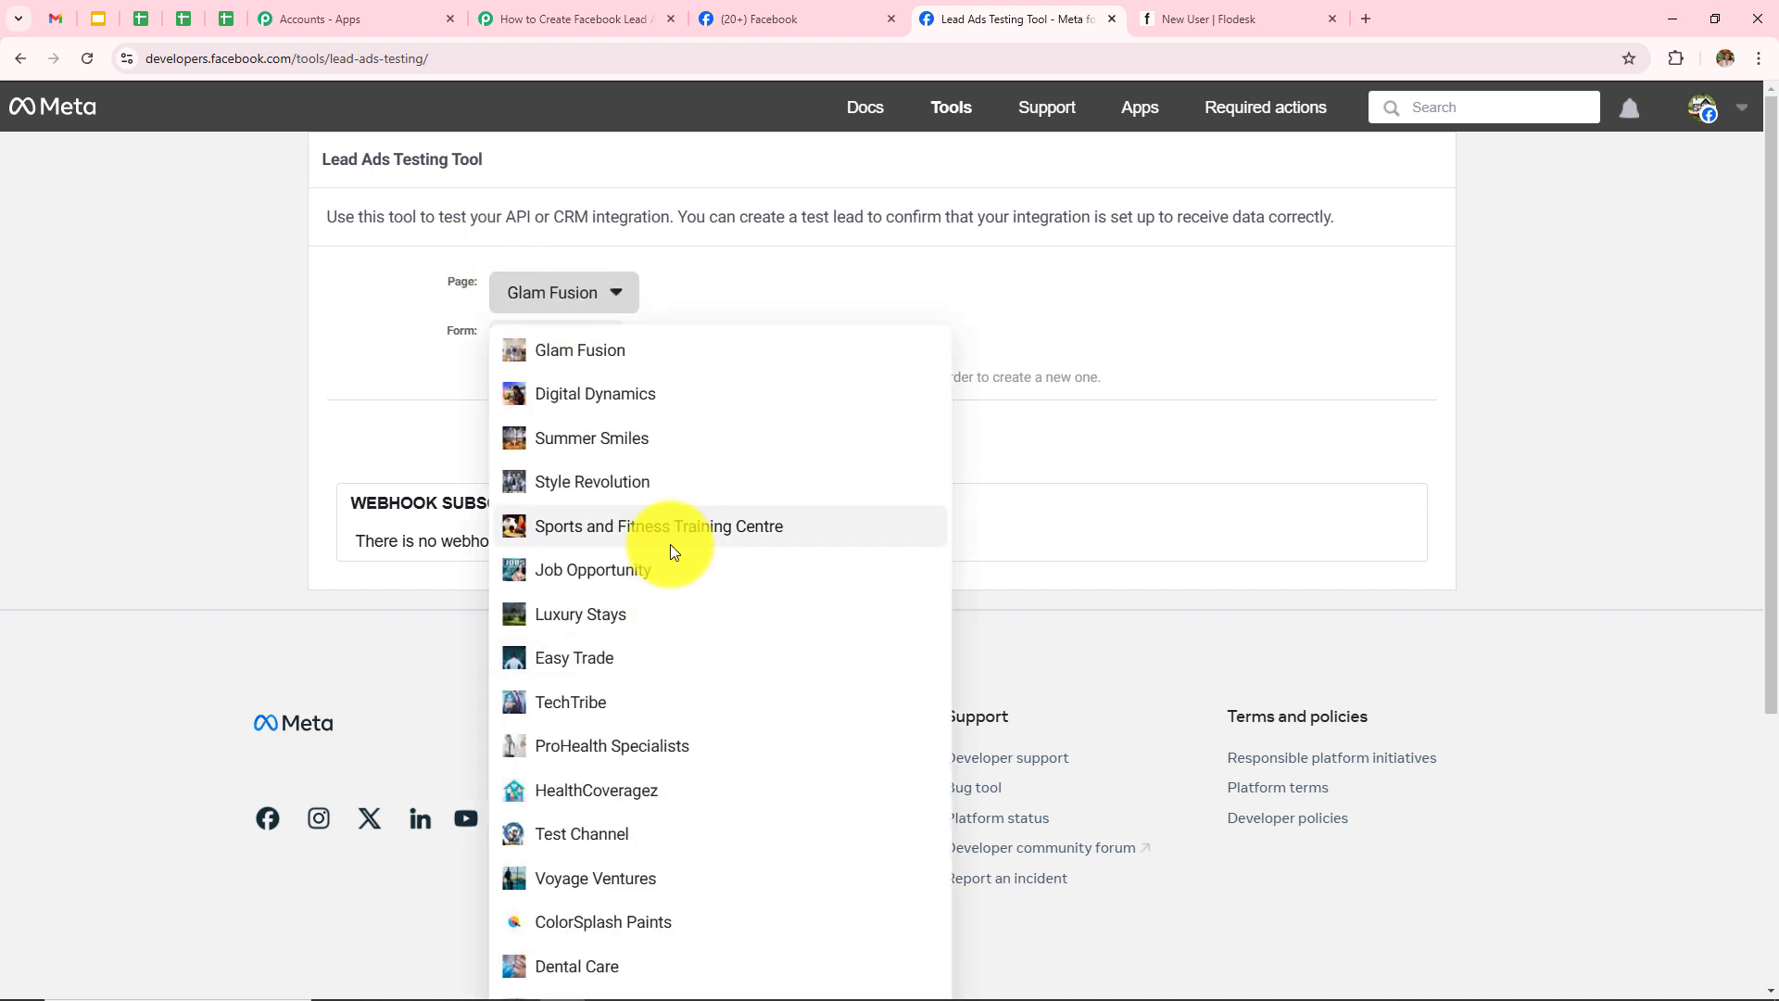
click(667, 526)
click(566, 345)
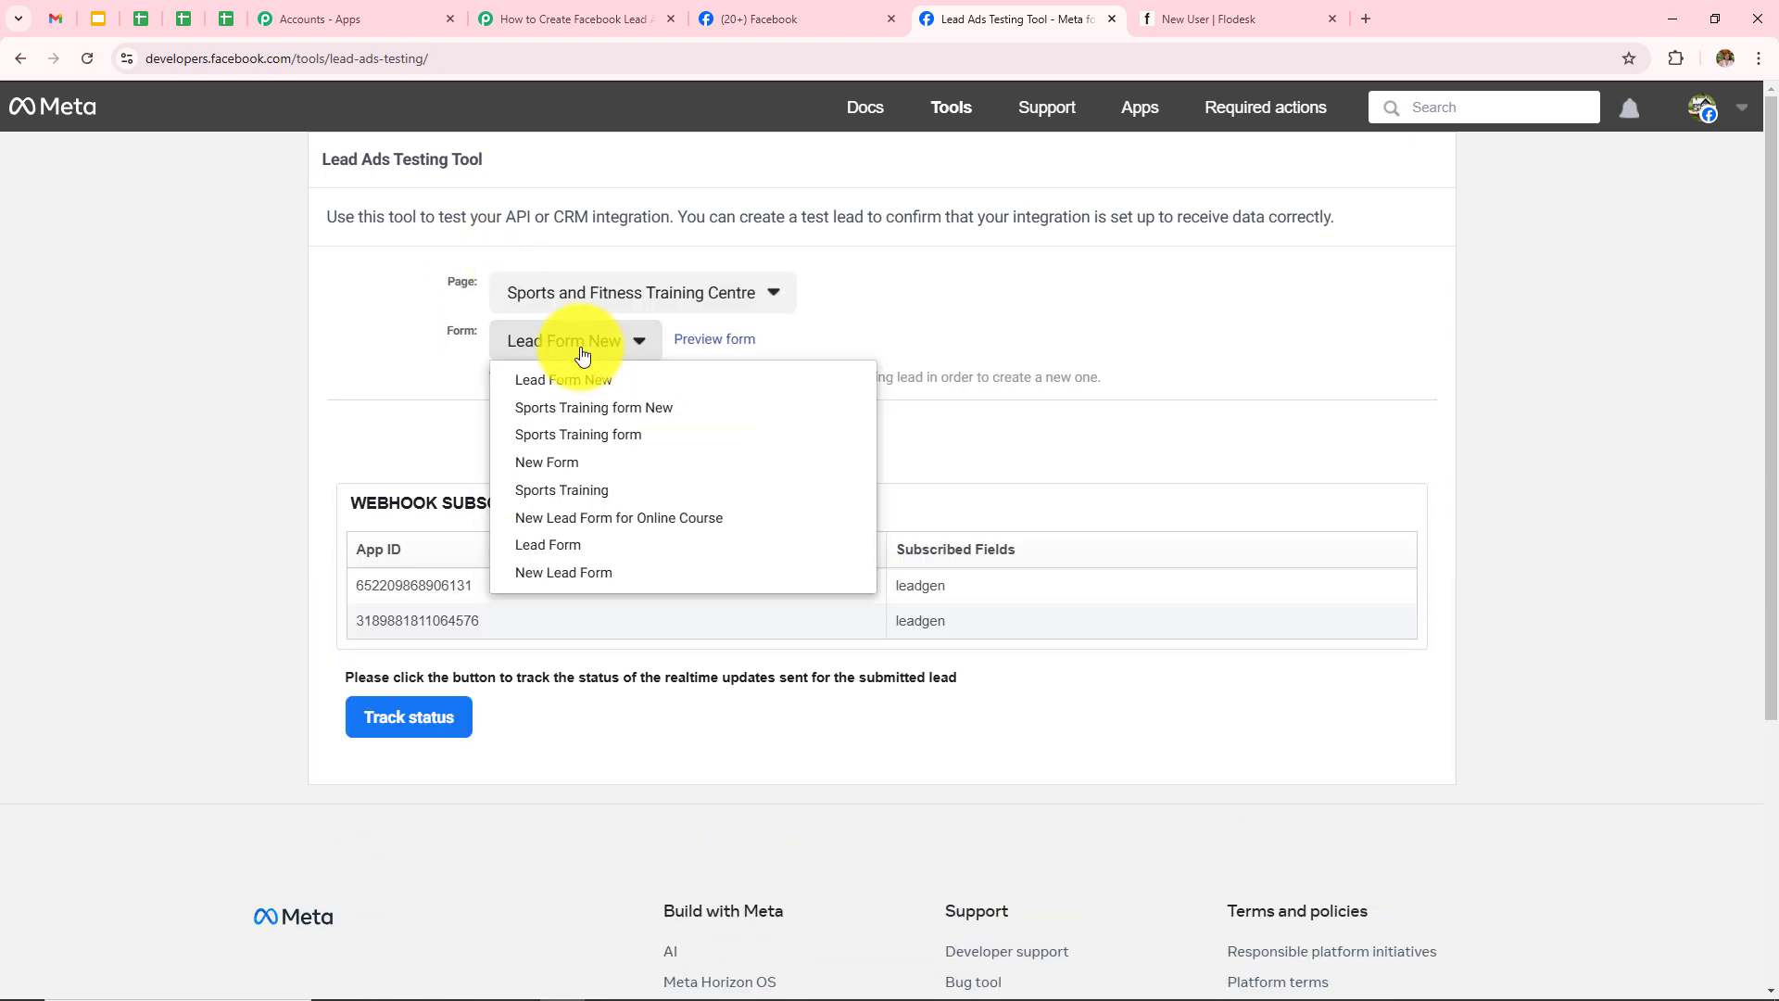
click(600, 491)
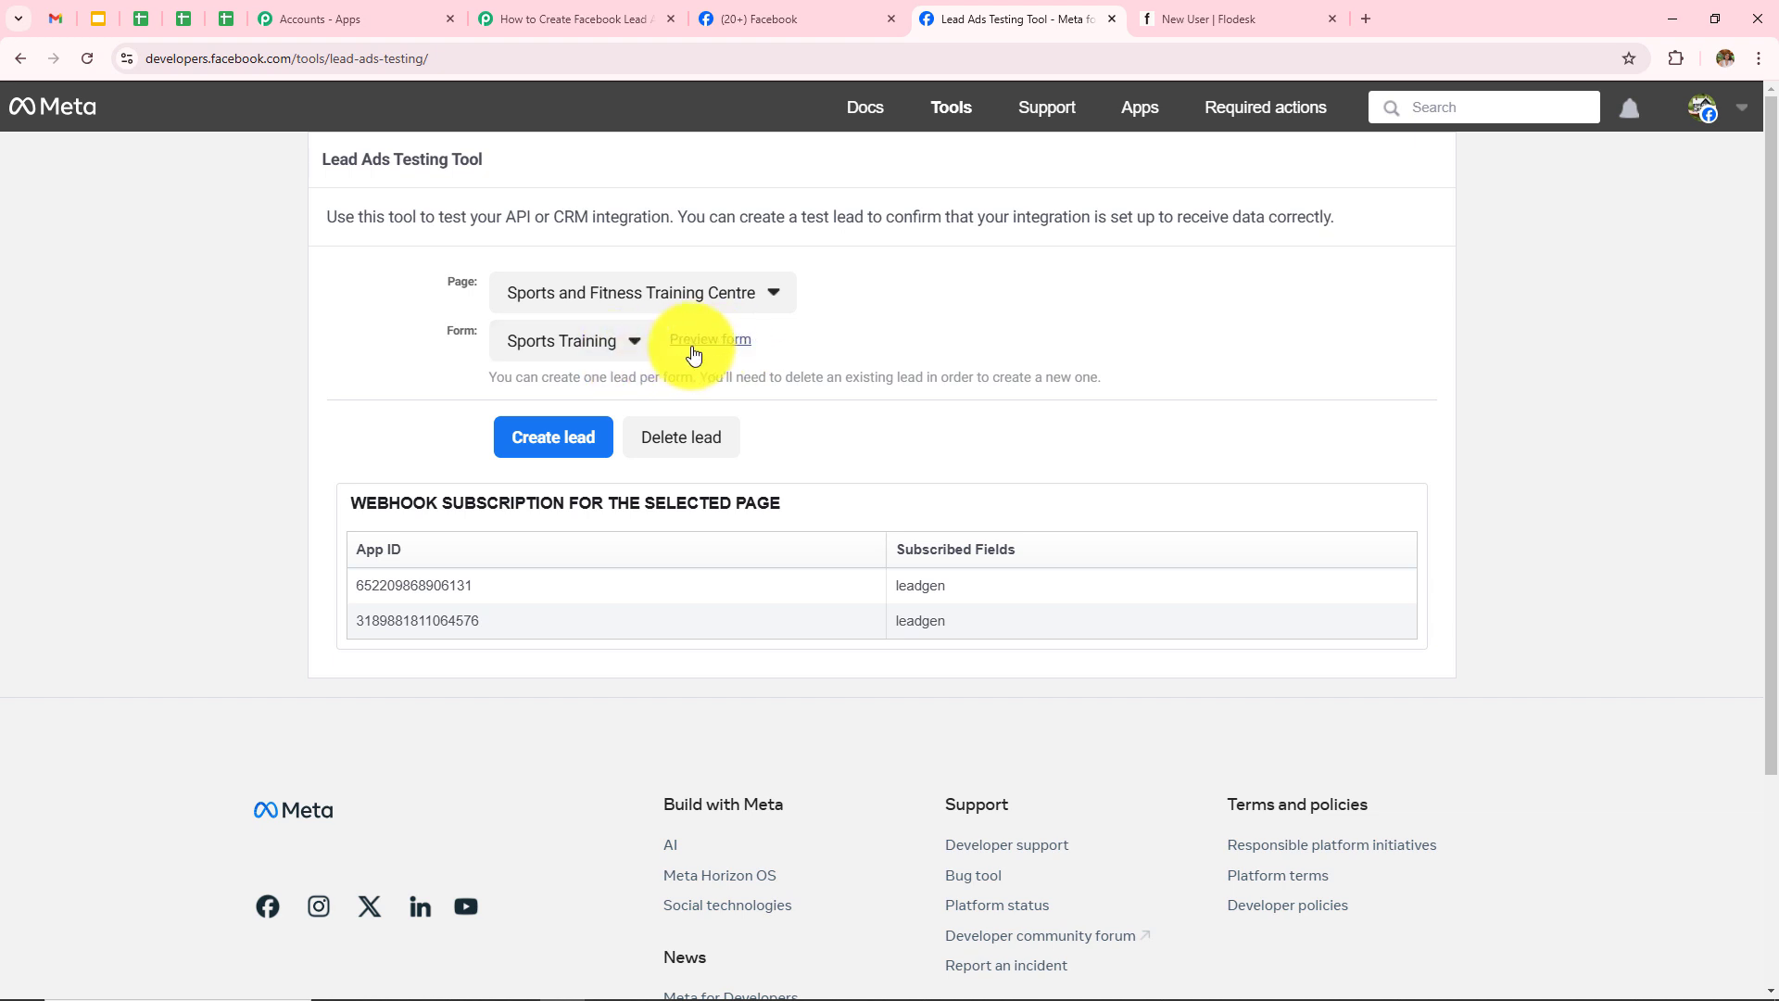
Step: Preview the Sports Training lead form and enter the test lead's first name, last name and e-mail
click(710, 351)
click(975, 714)
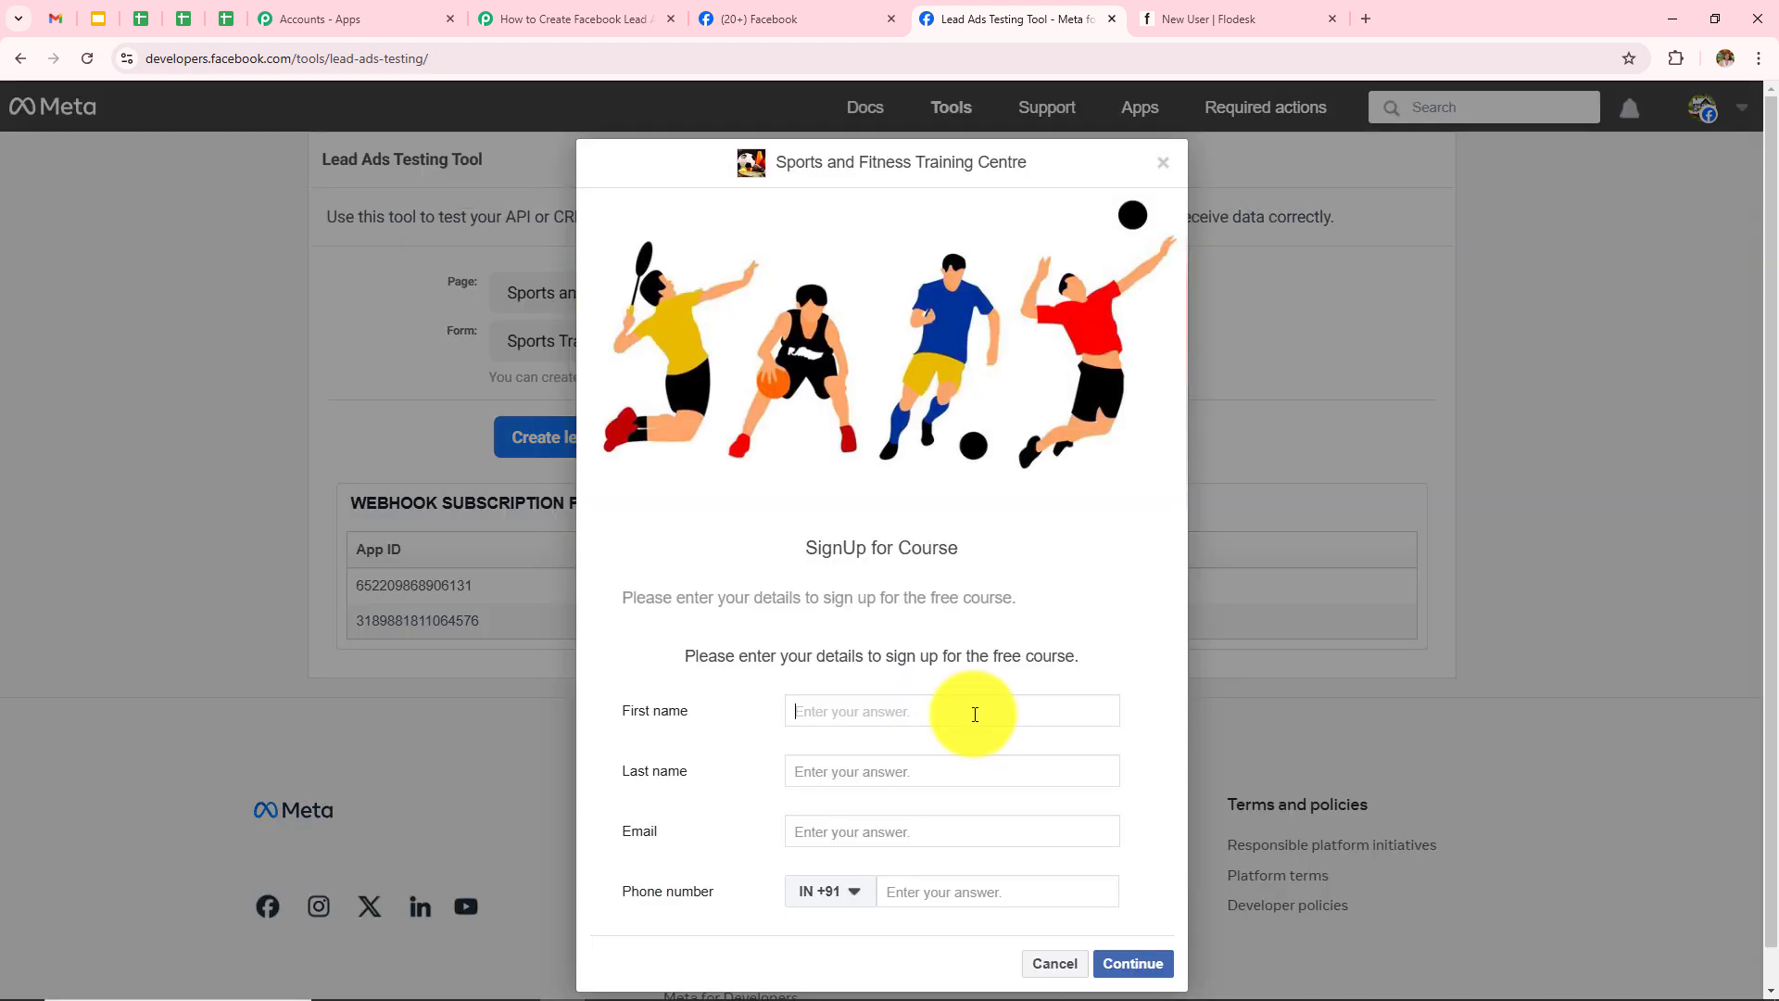
text(Latest)
click(948, 764)
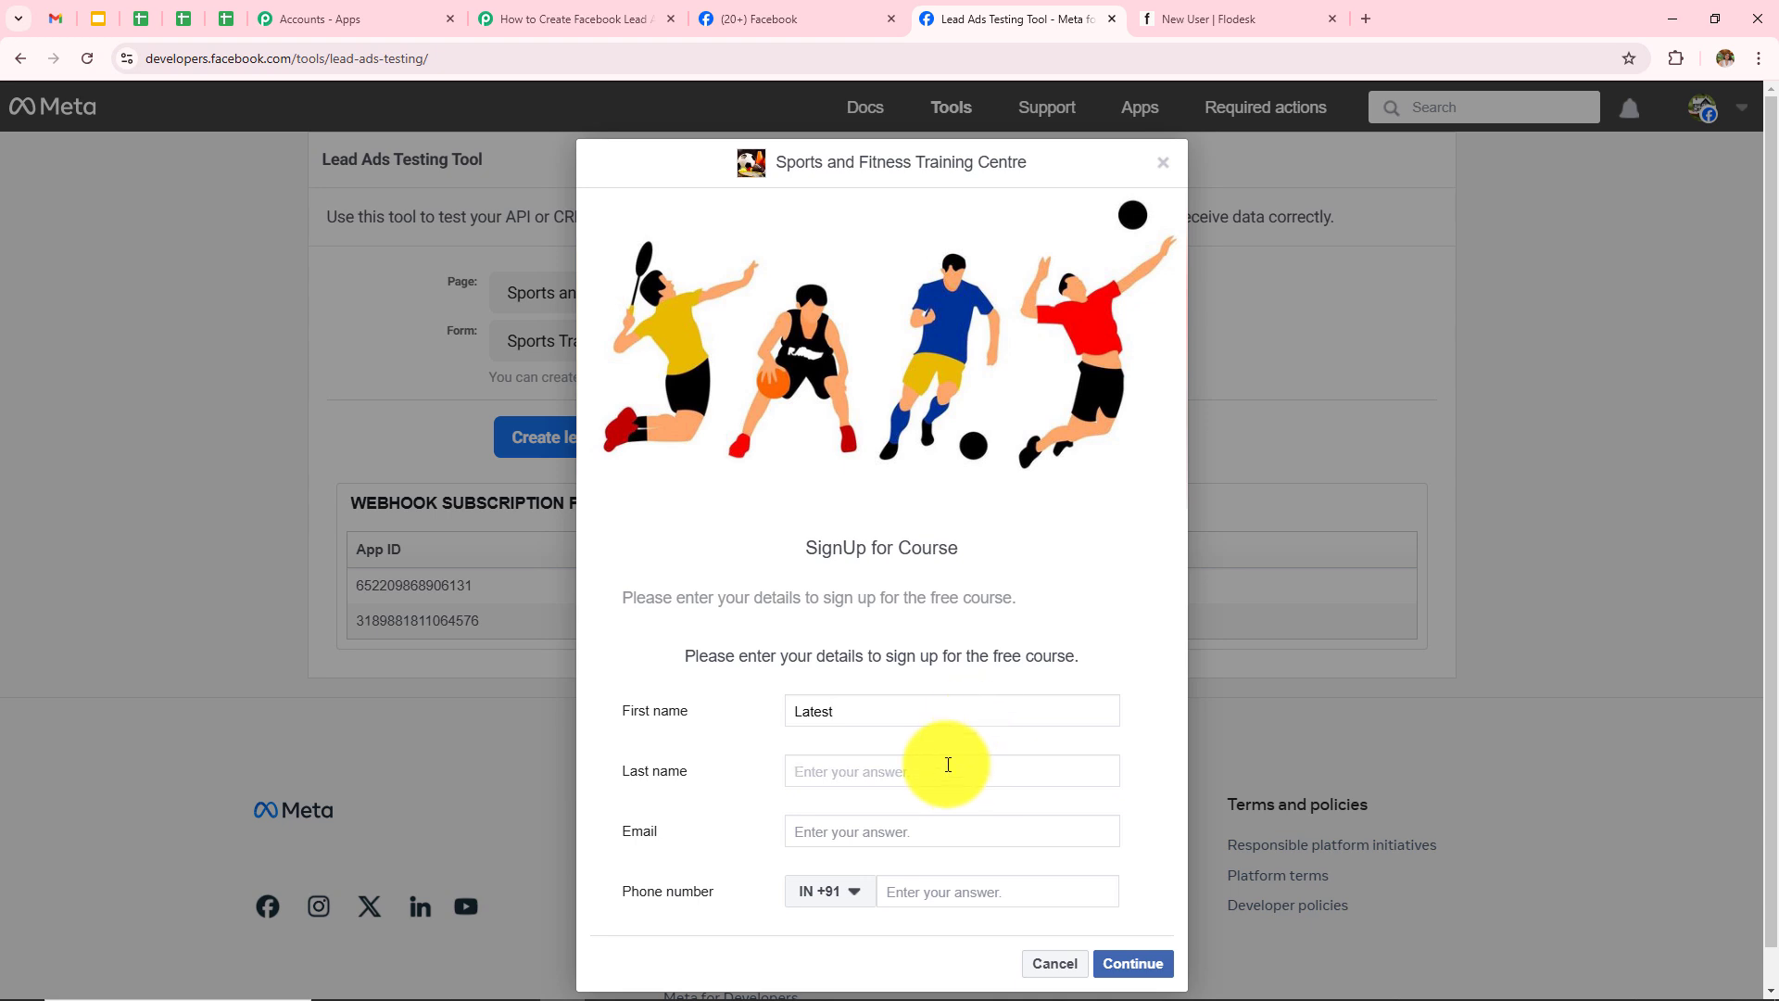
text(User)
click(895, 831)
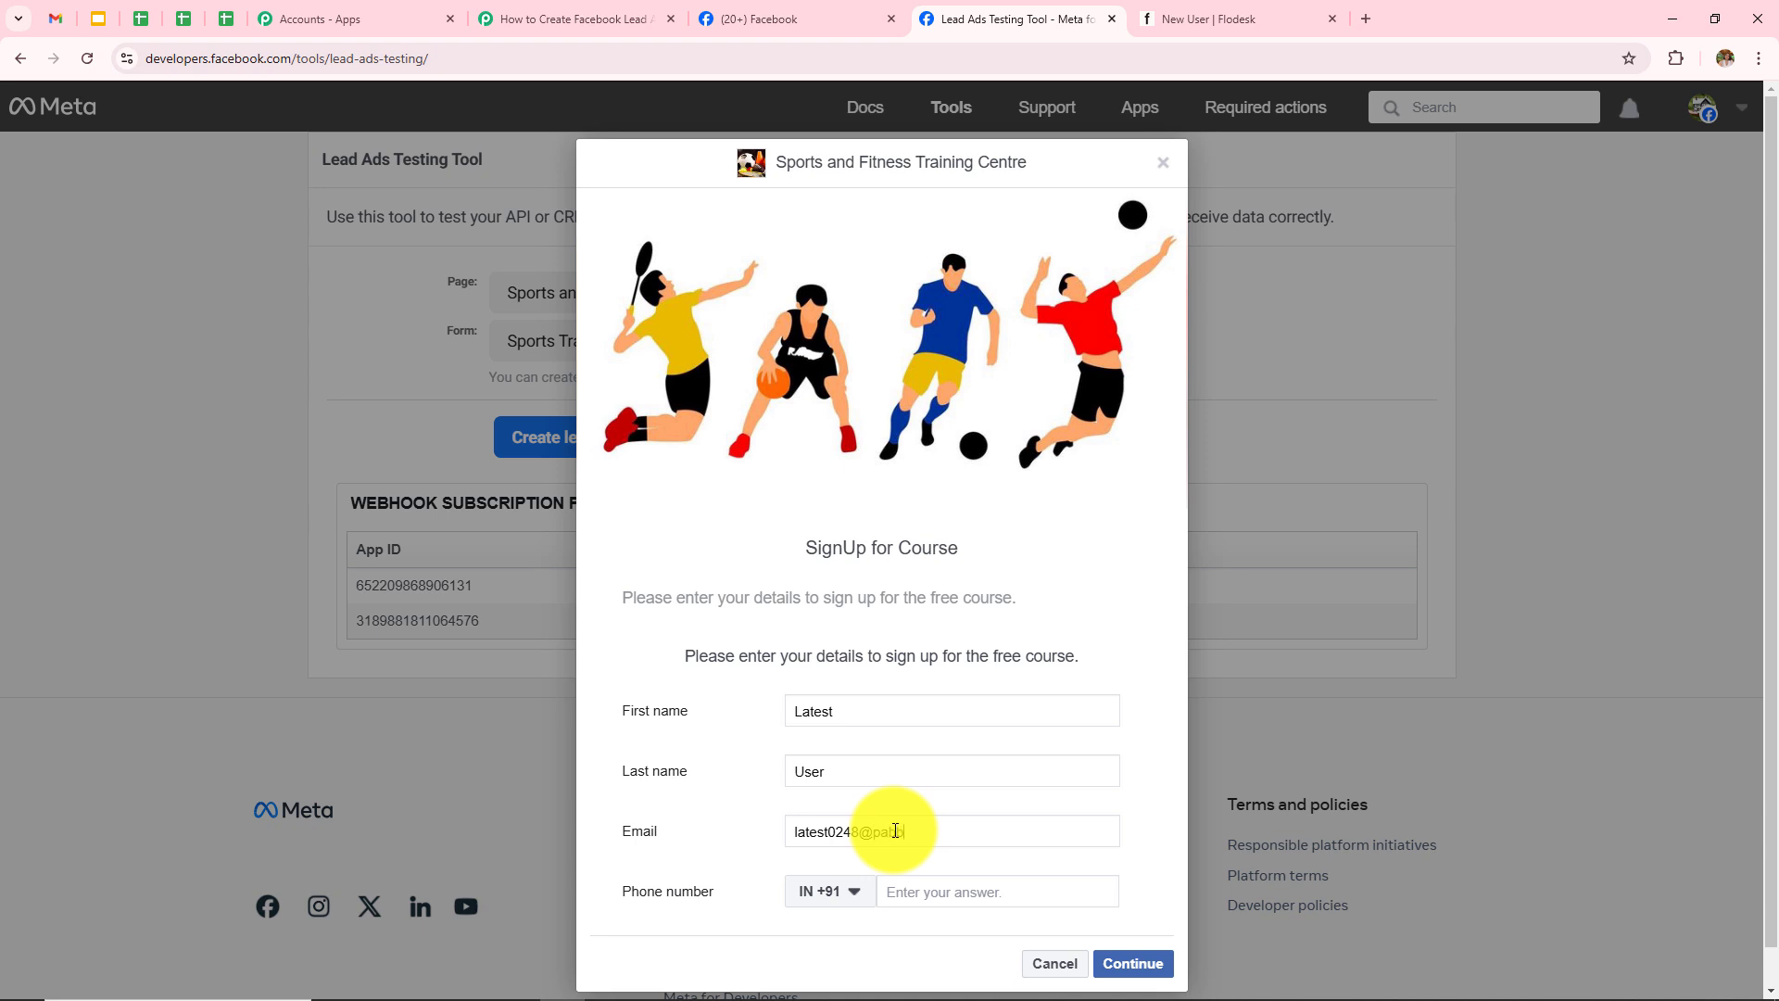
text(tuts.com)
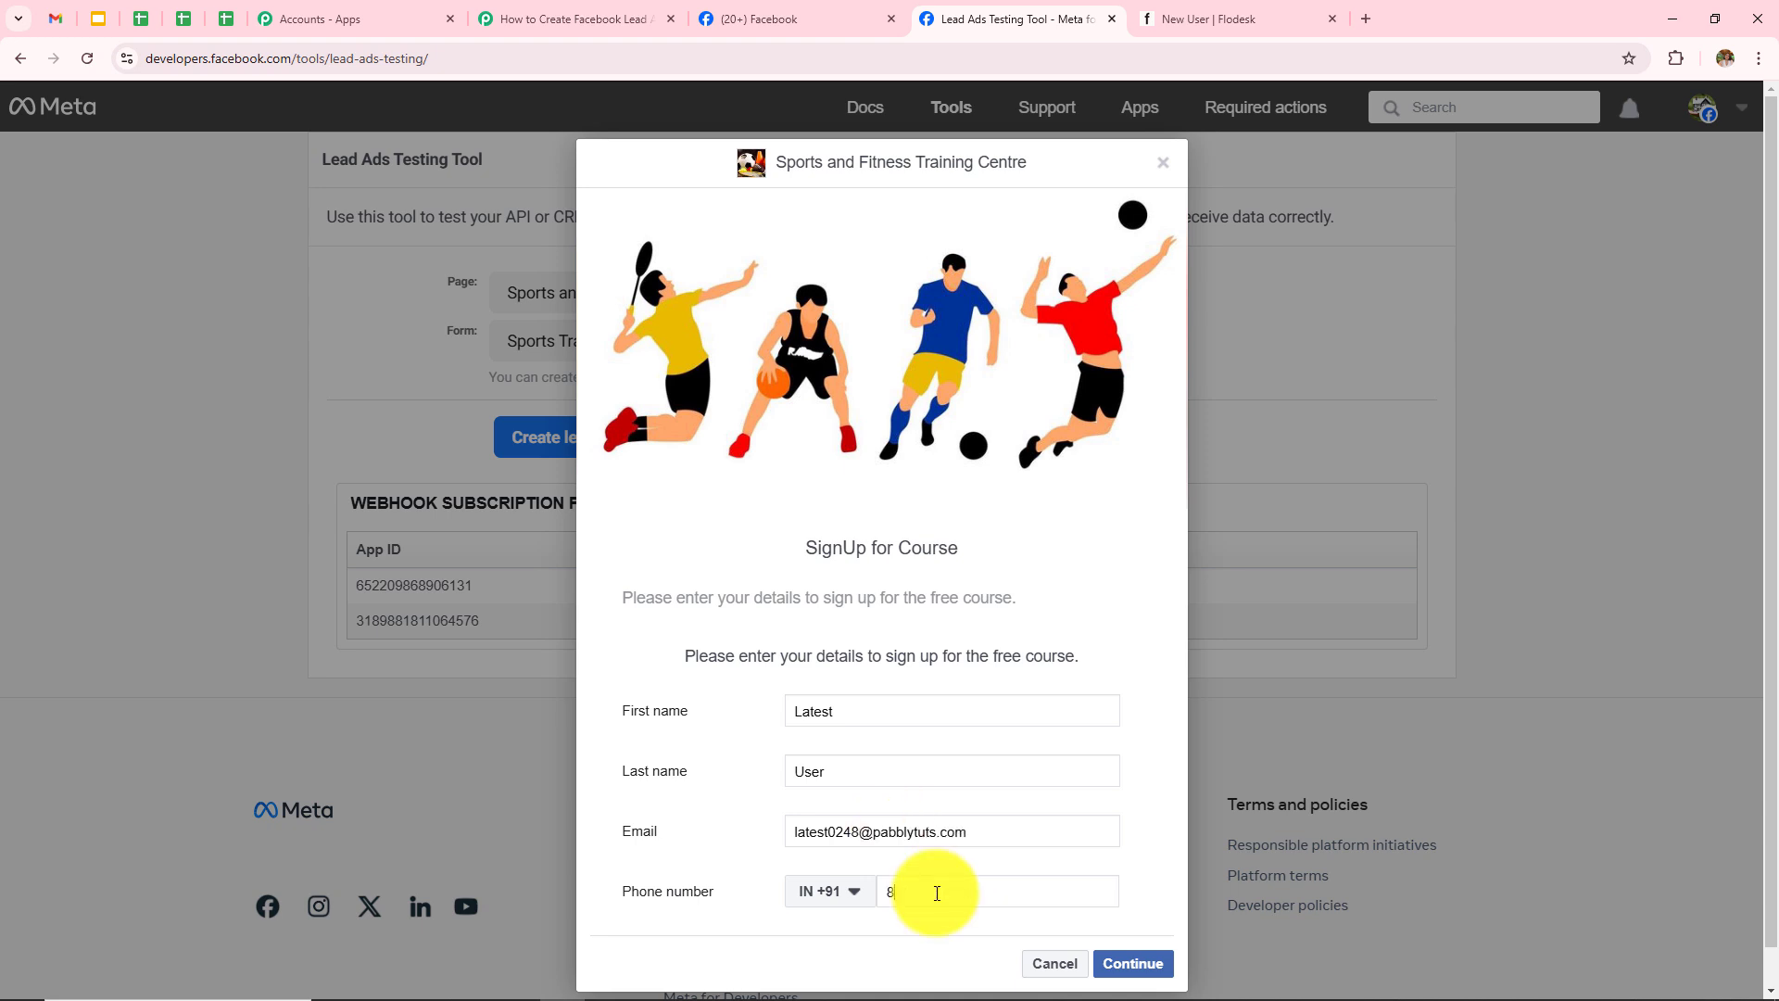
Step: Add the test phone number, continue past the terms and submit the test lead
click(937, 892)
text(83838 38383)
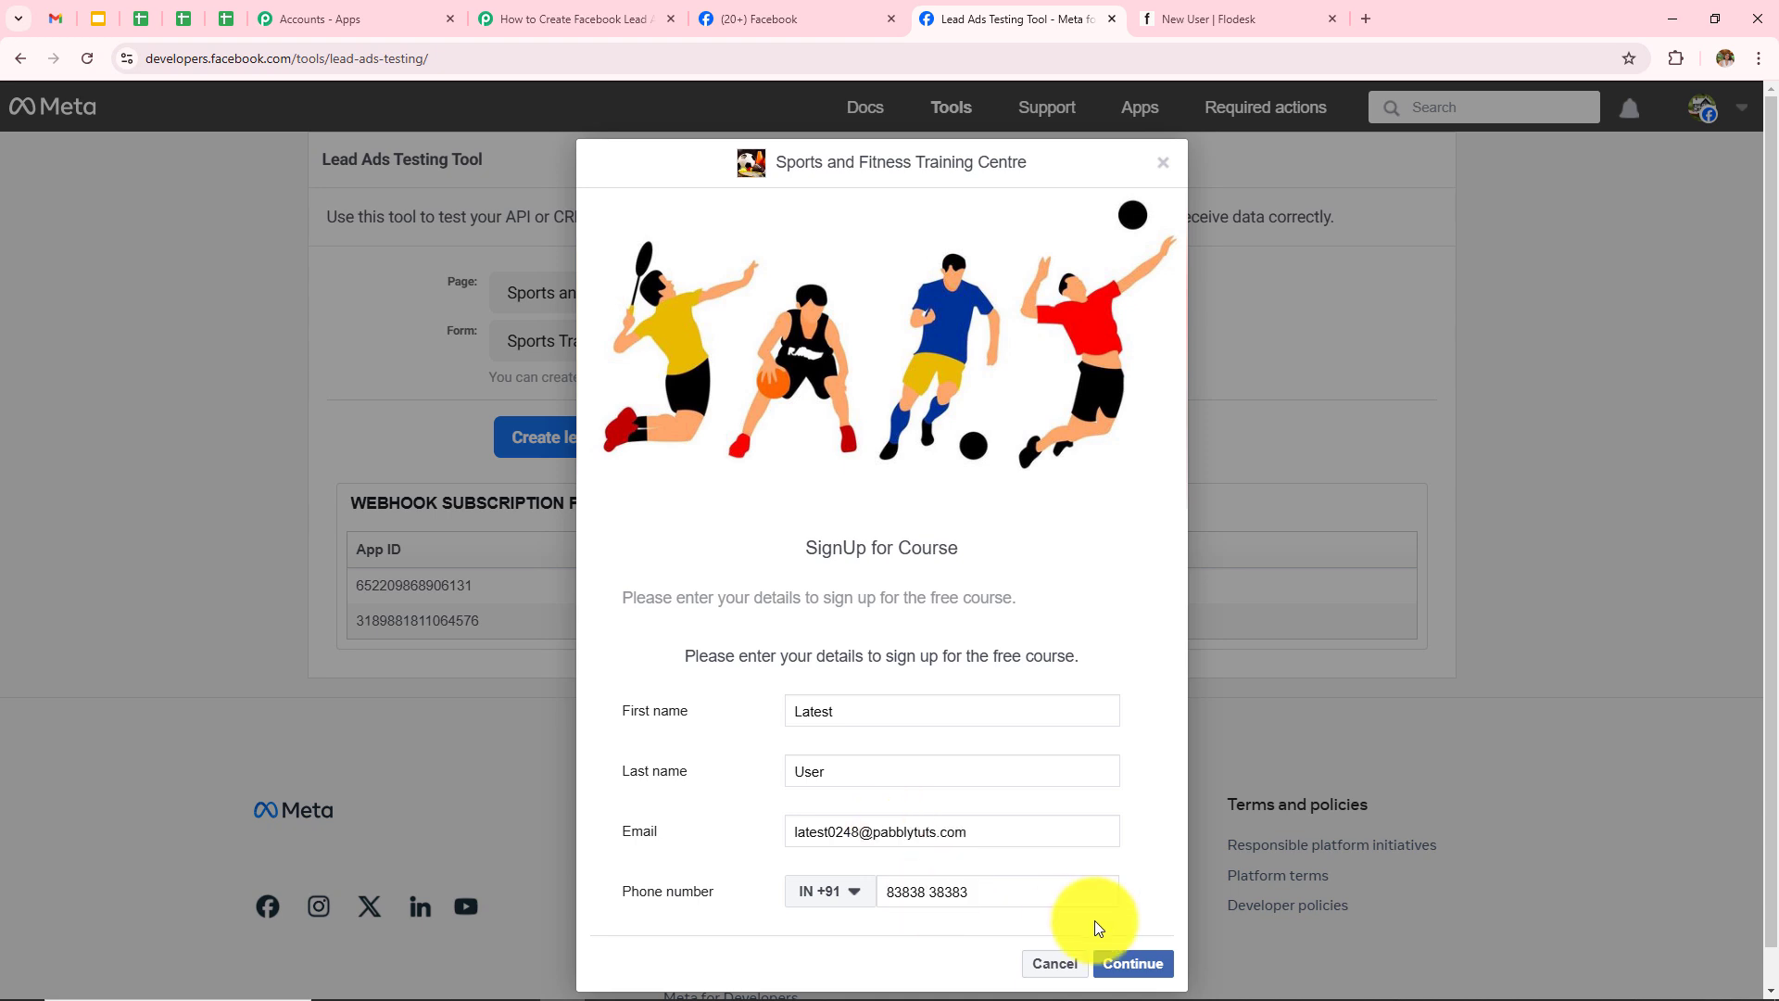
click(1126, 960)
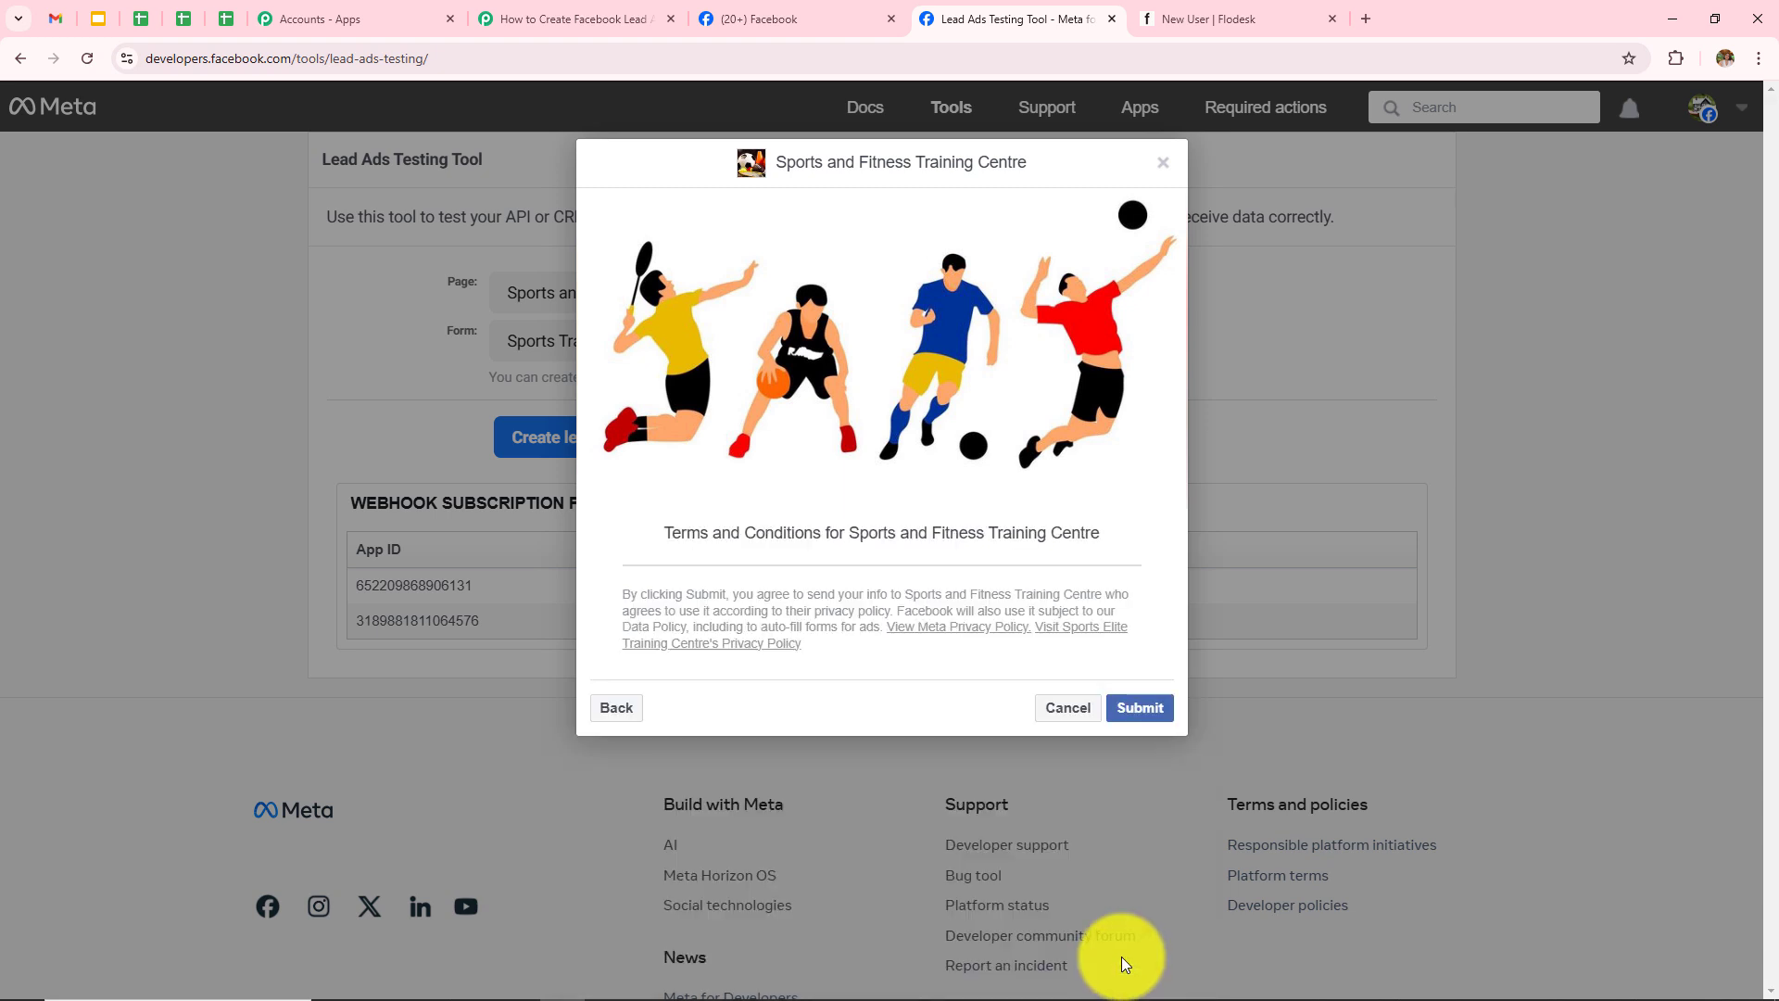
click(1135, 708)
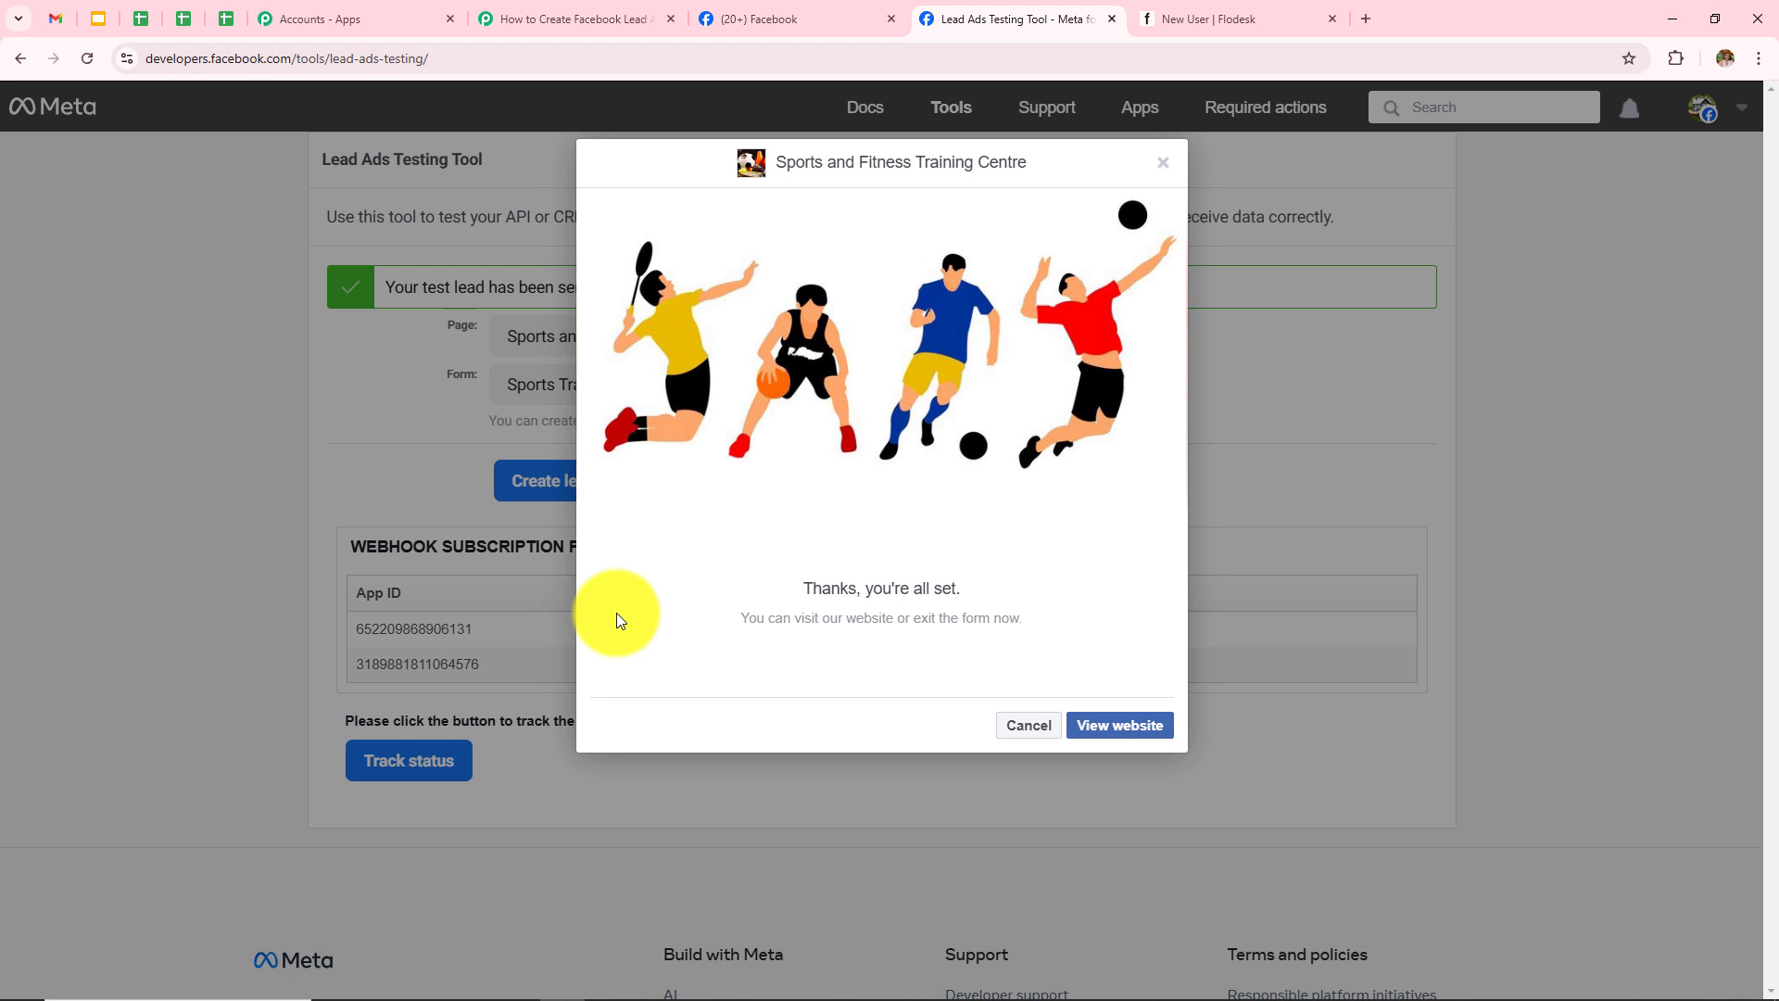
Step: In Flodesk, open the newly added test subscriber's Segments & data from the subscriber list
click(1200, 11)
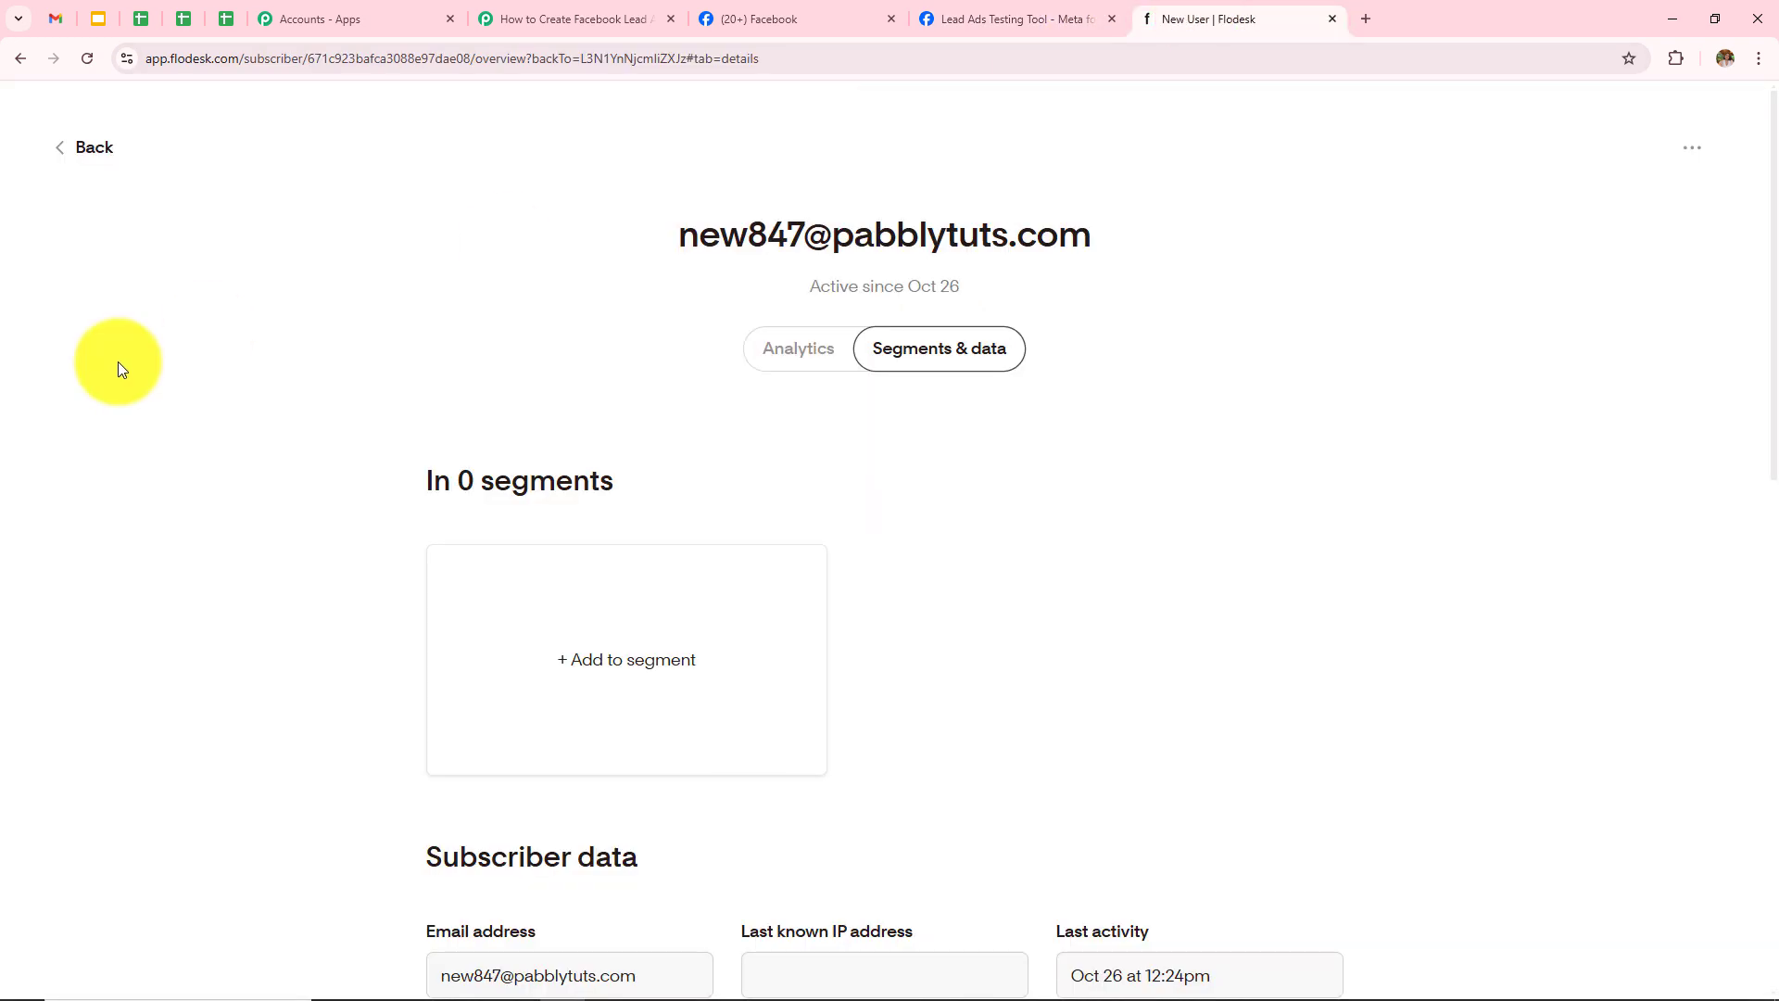
click(61, 150)
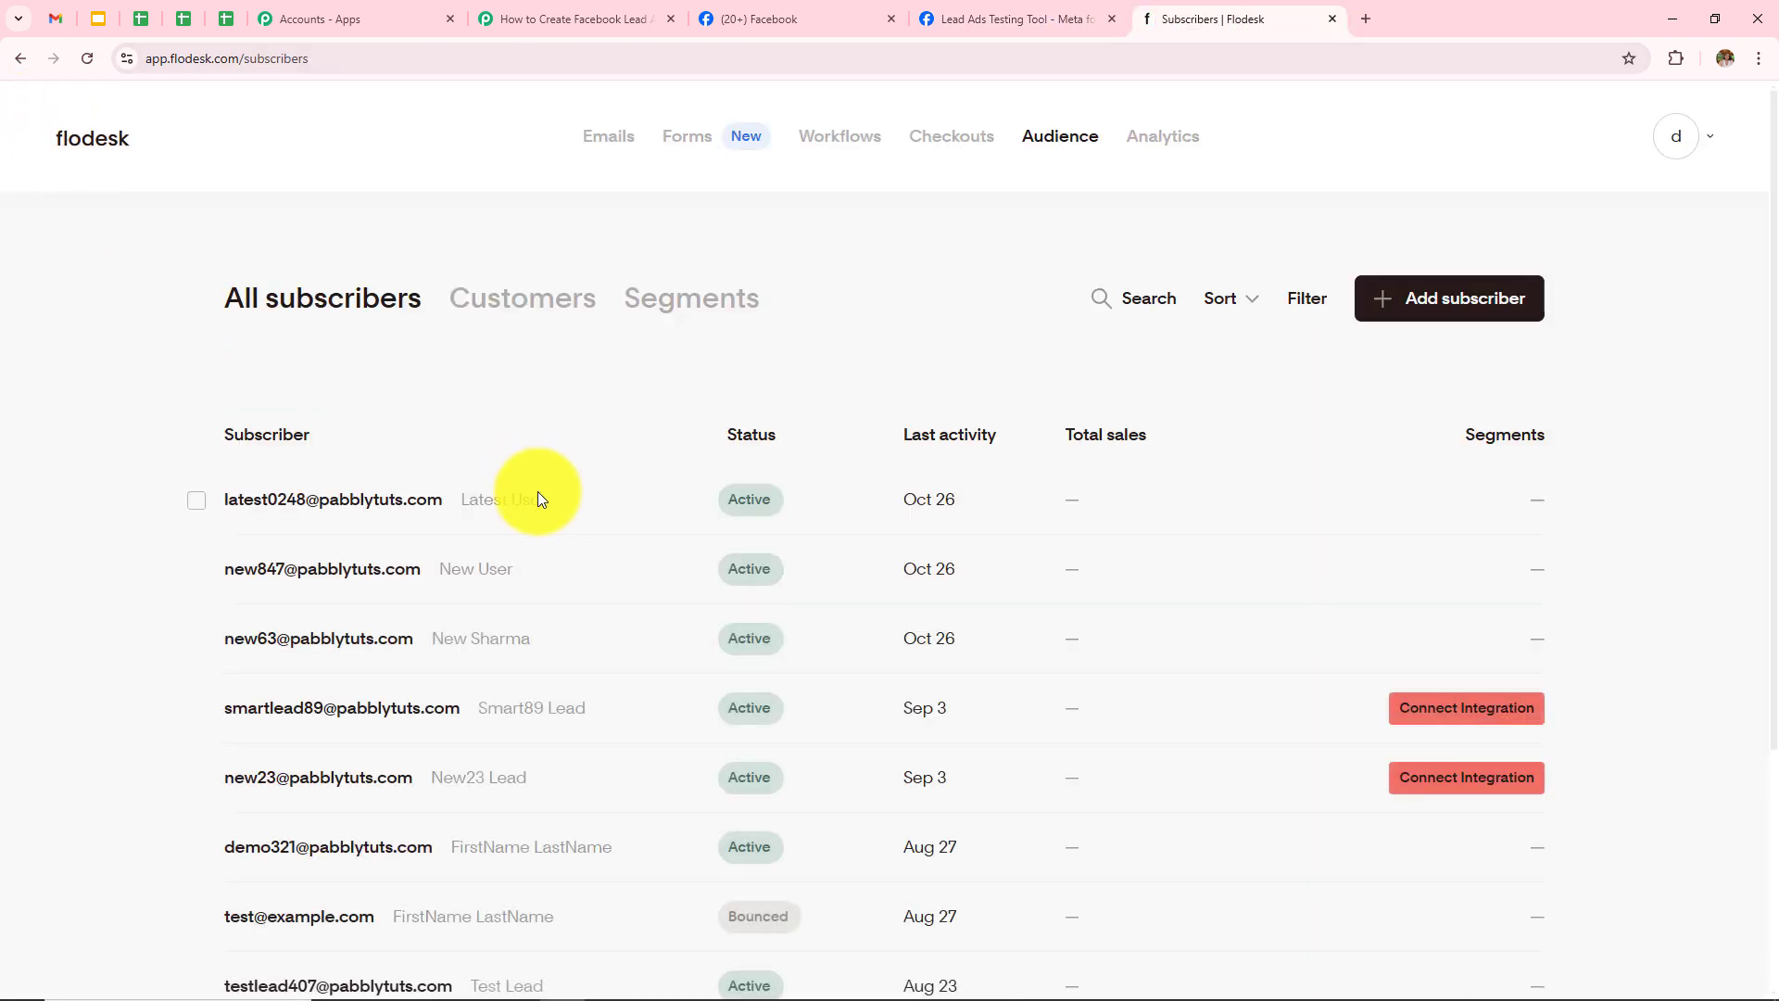
click(344, 505)
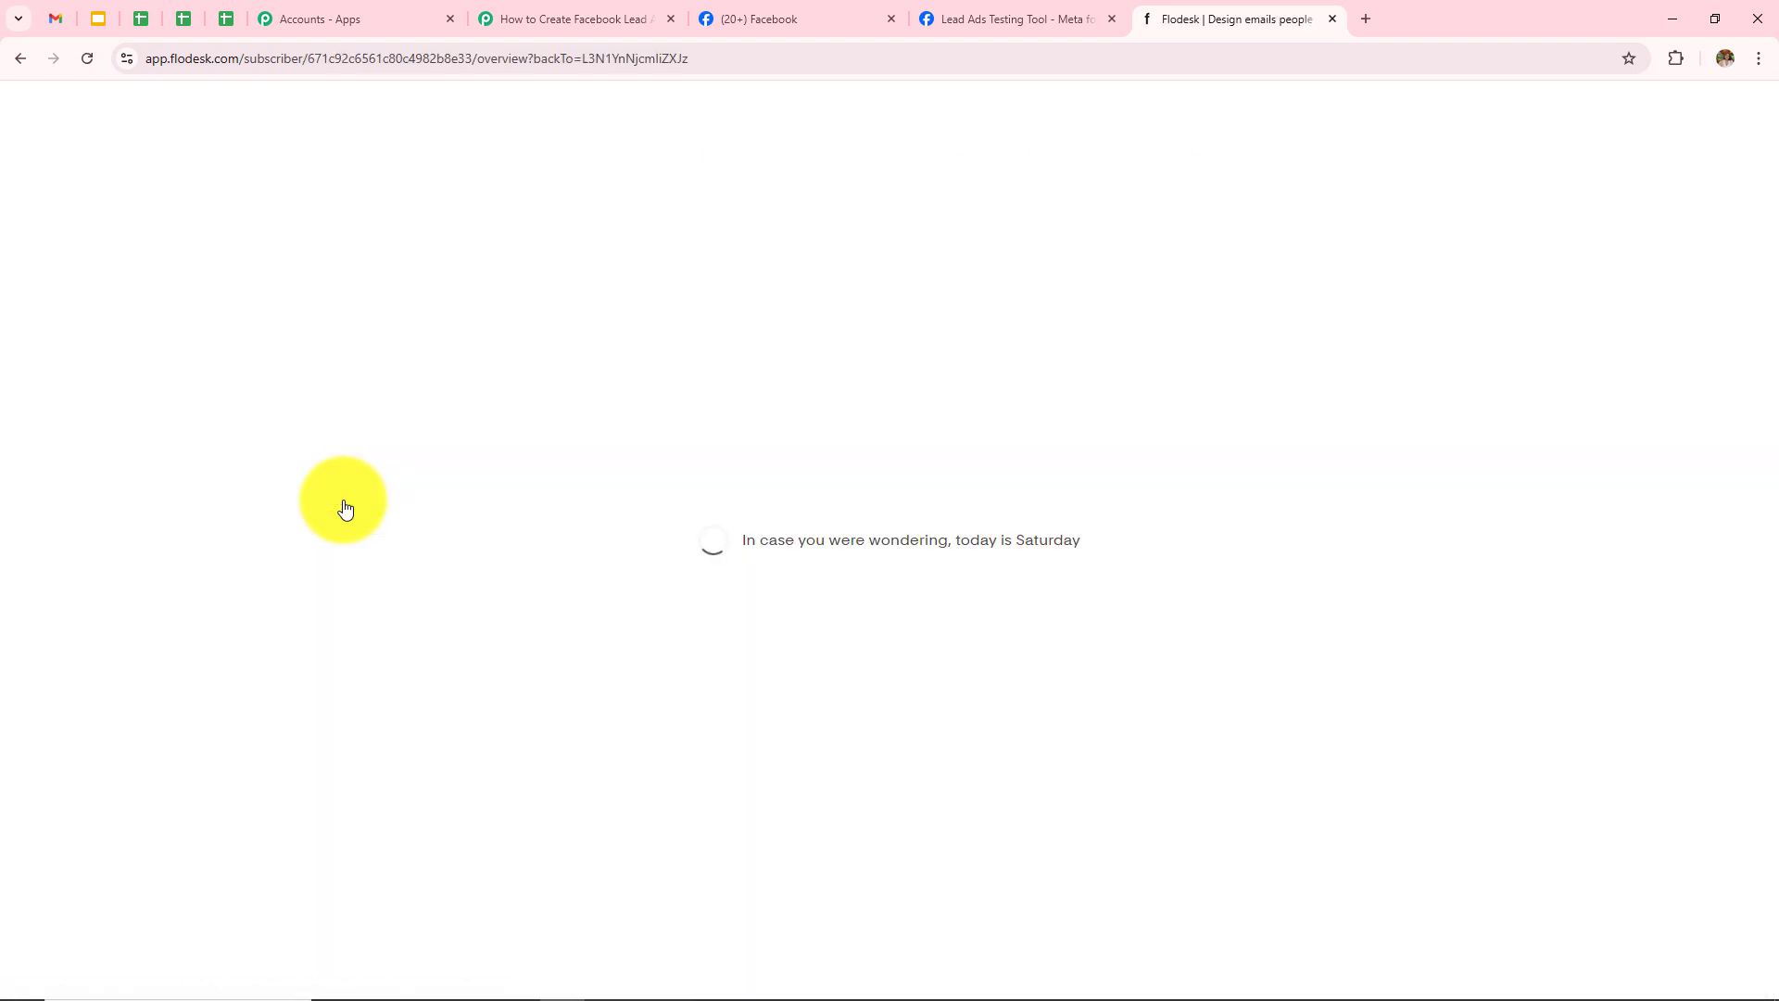
click(930, 366)
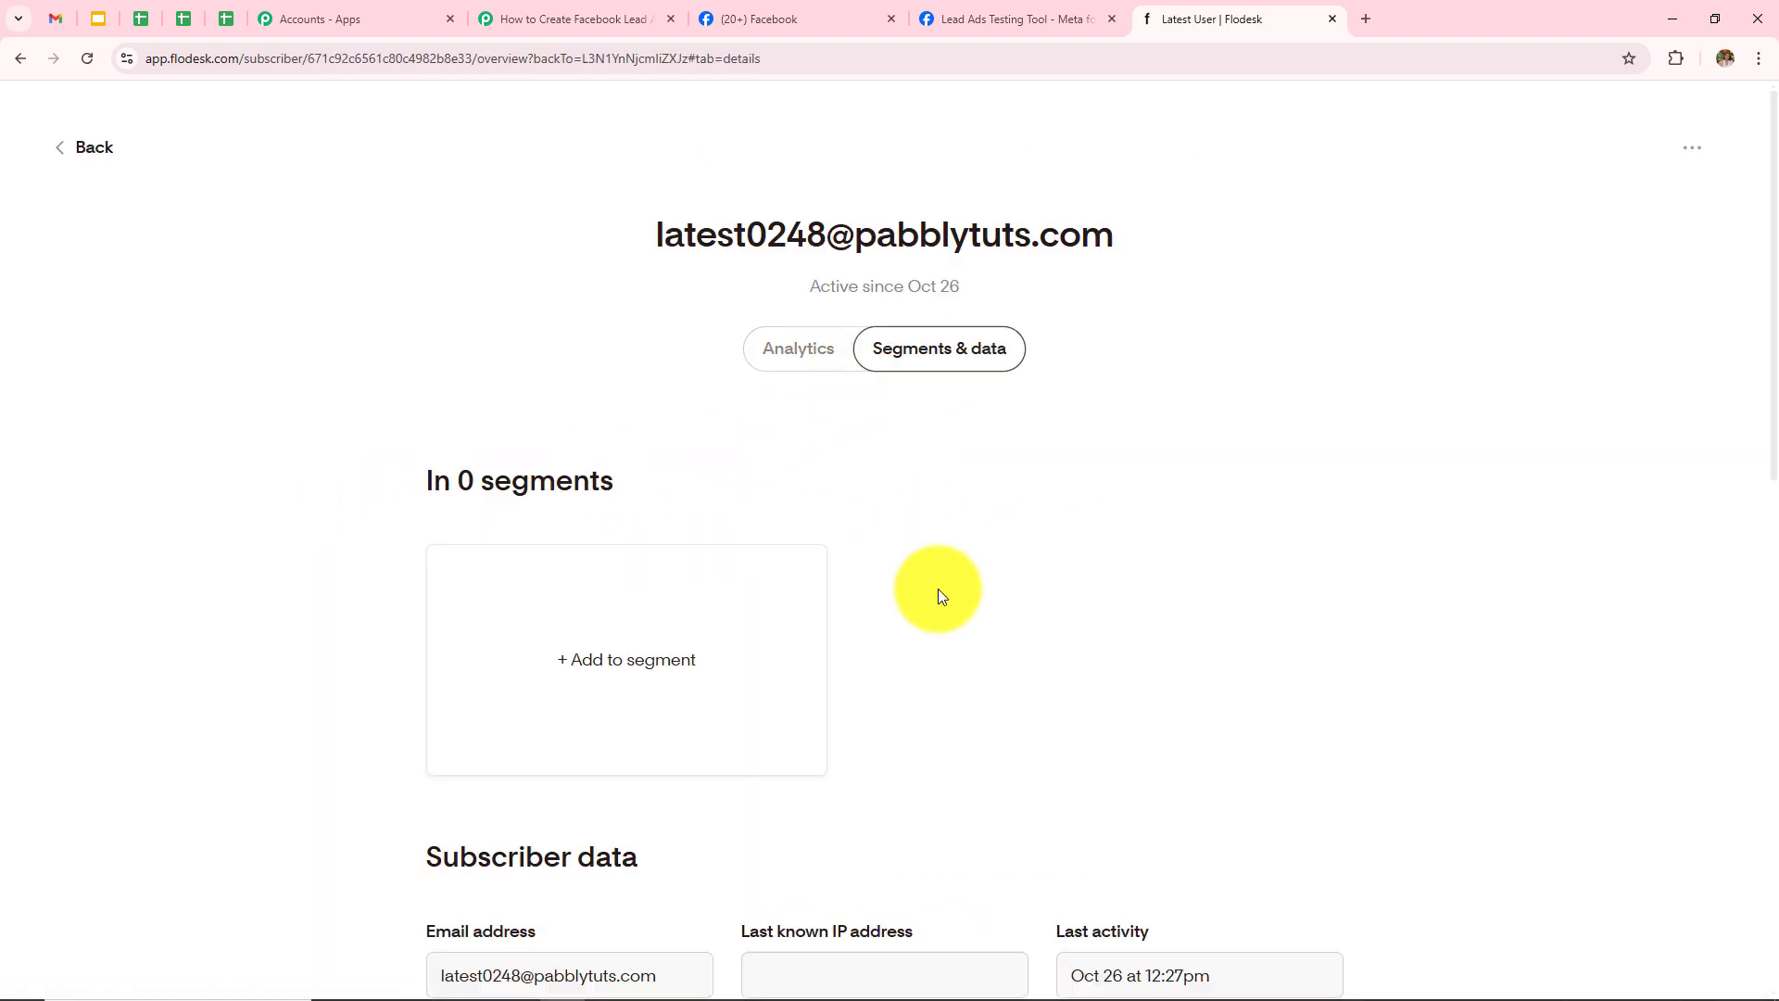
Step: Check the subscriber's e-mail and mobile number, then return to the Pabbly workflow
scroll(940, 593, down, 4)
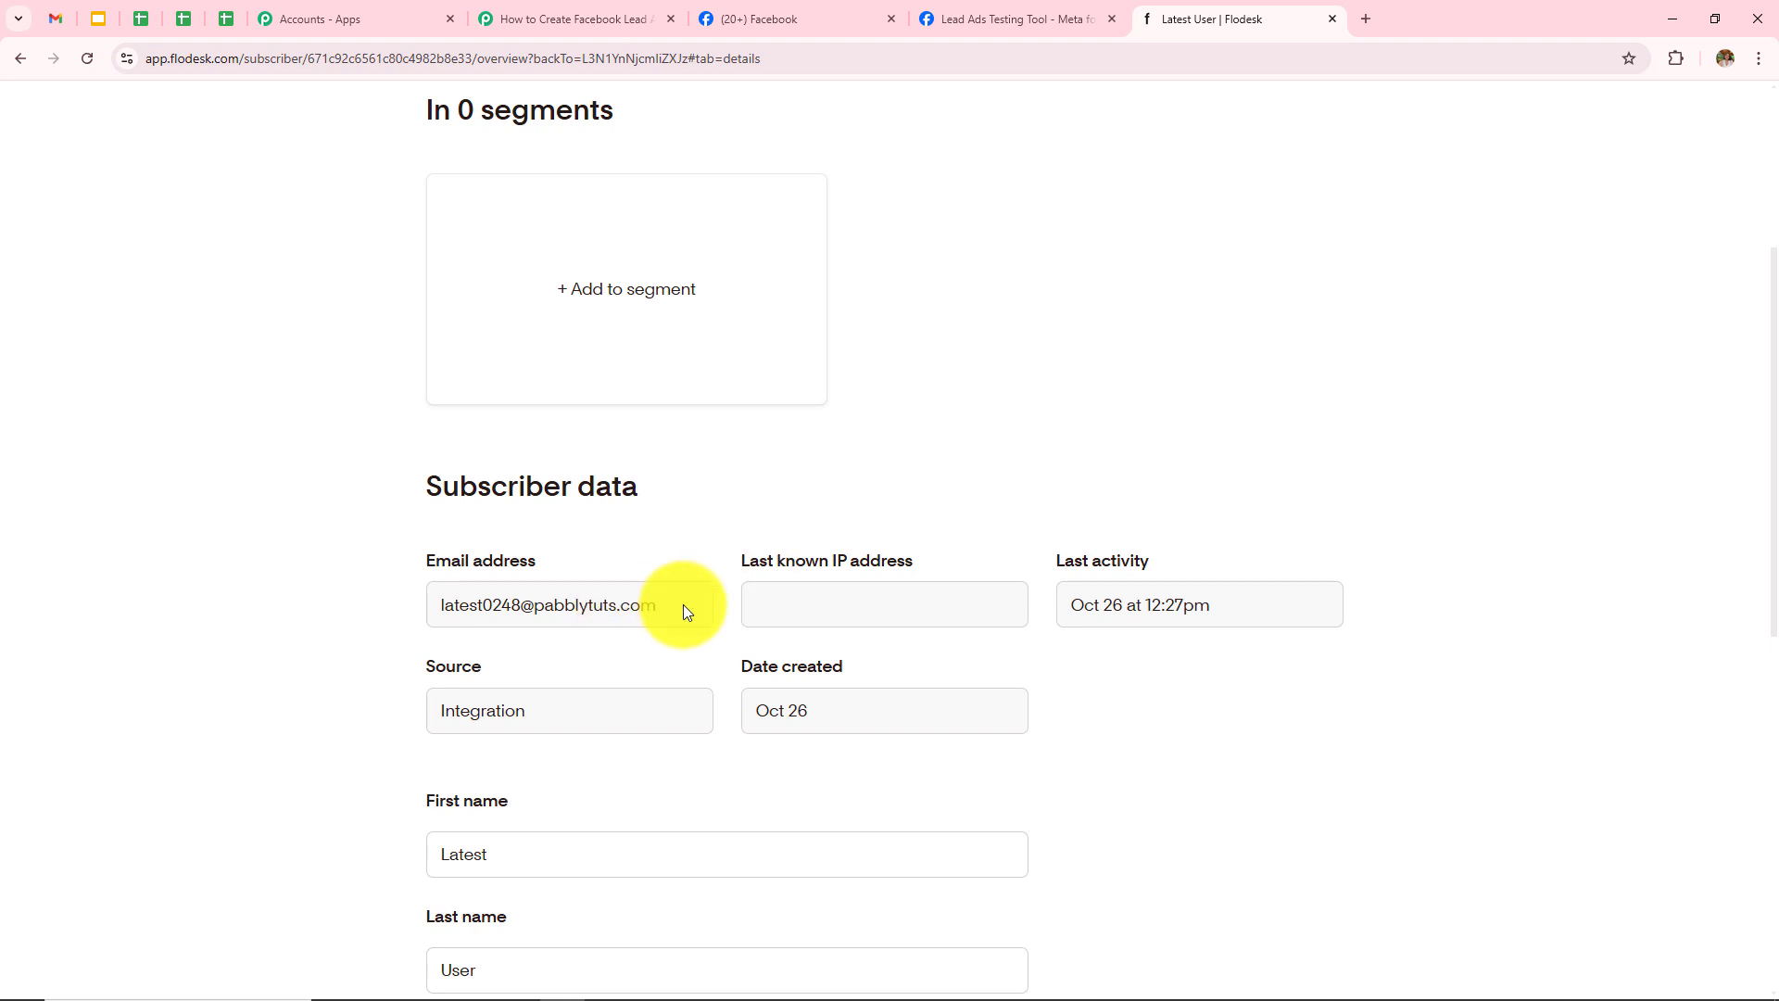
drag(682, 605, 263, 621)
click(217, 608)
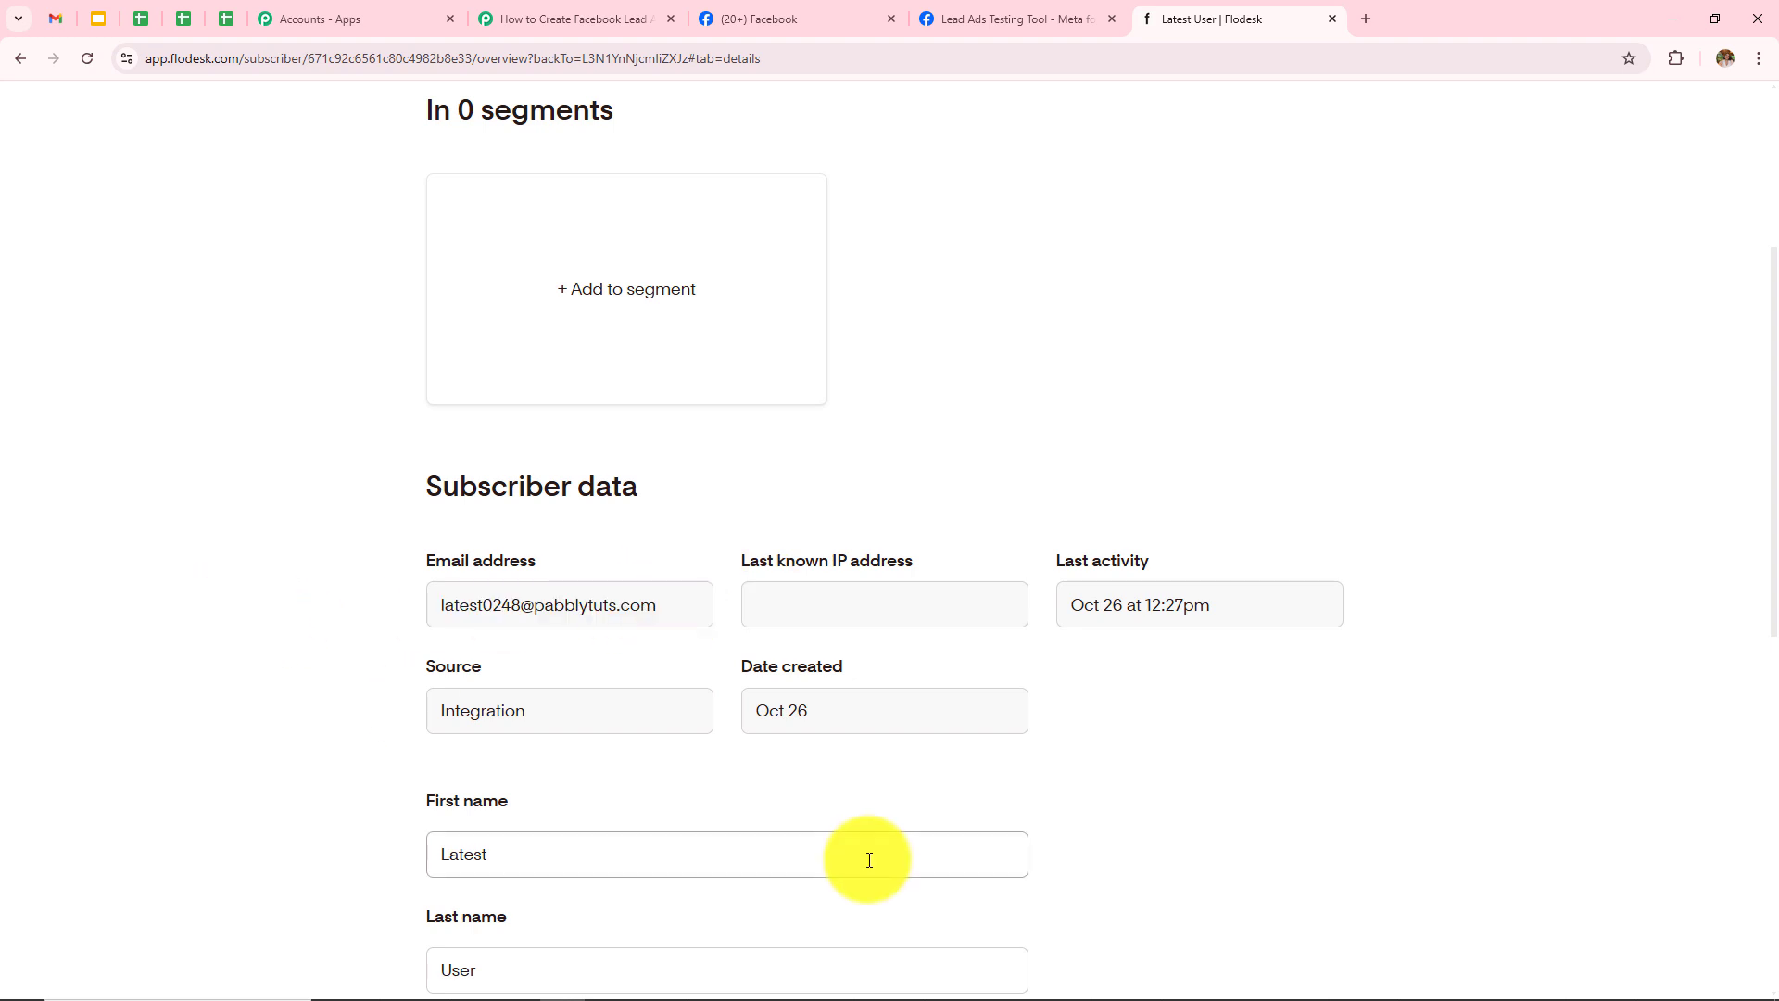
scroll(869, 859, down, 6)
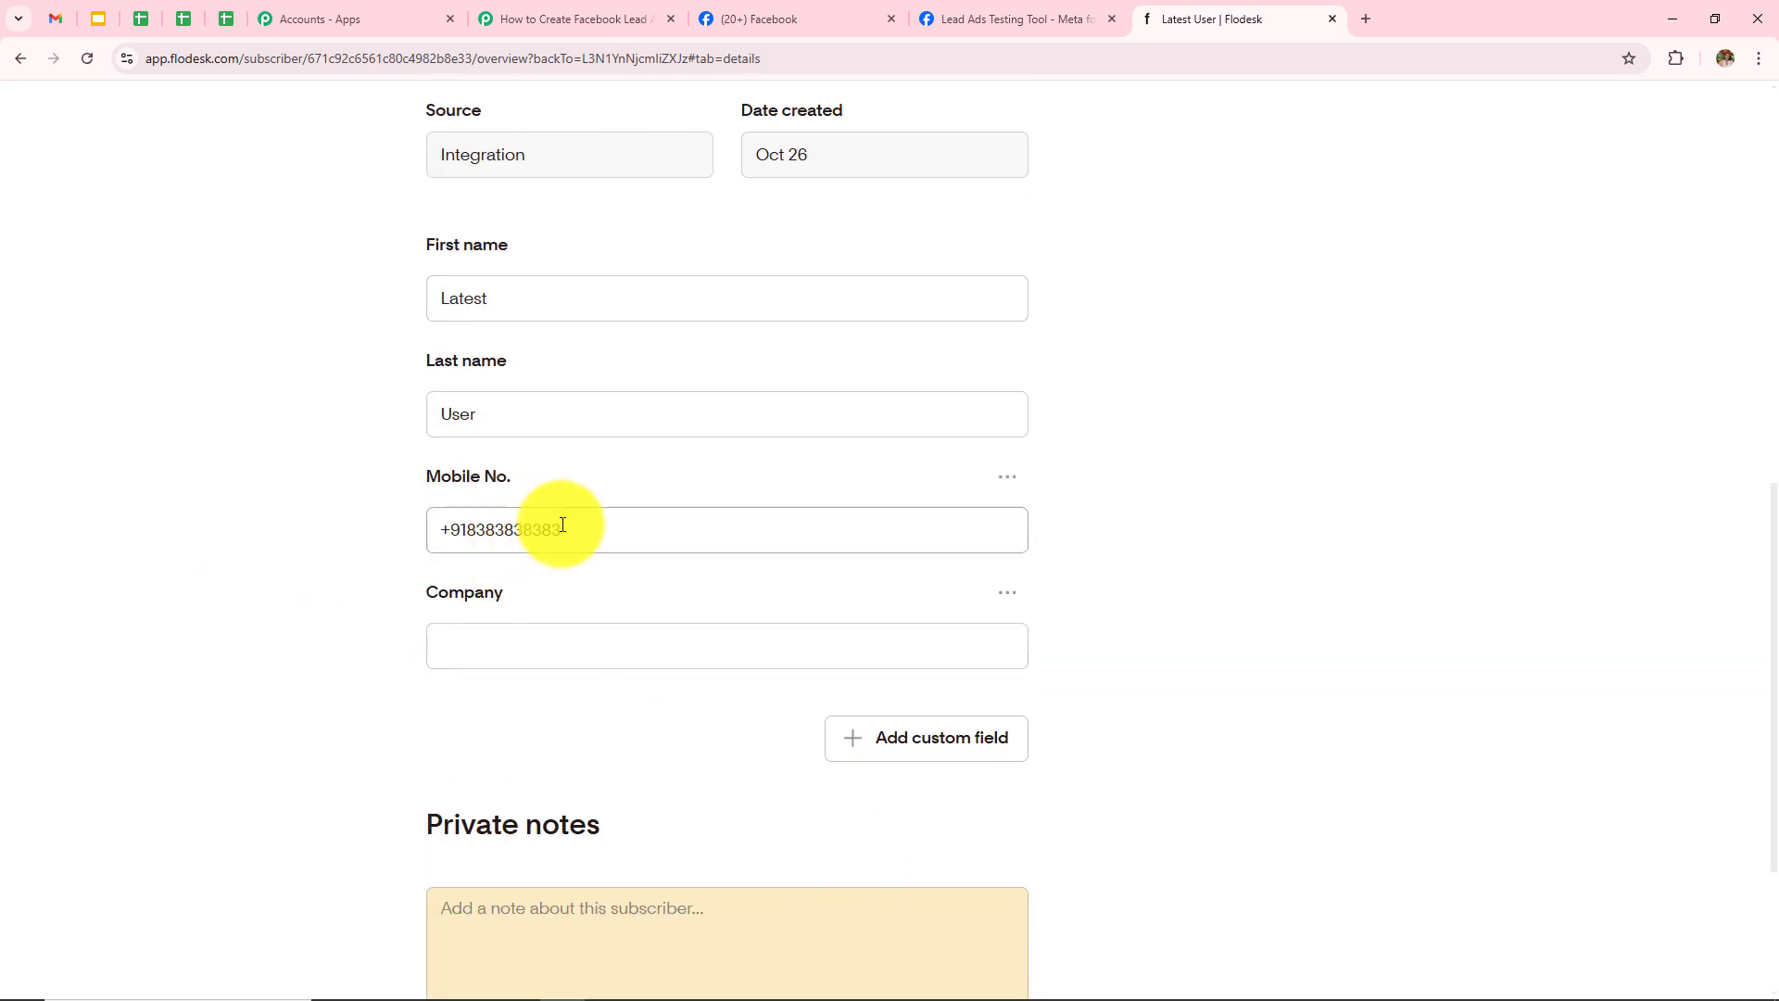
drag(563, 525, 200, 563)
click(200, 564)
scroll(285, 764, up, 5)
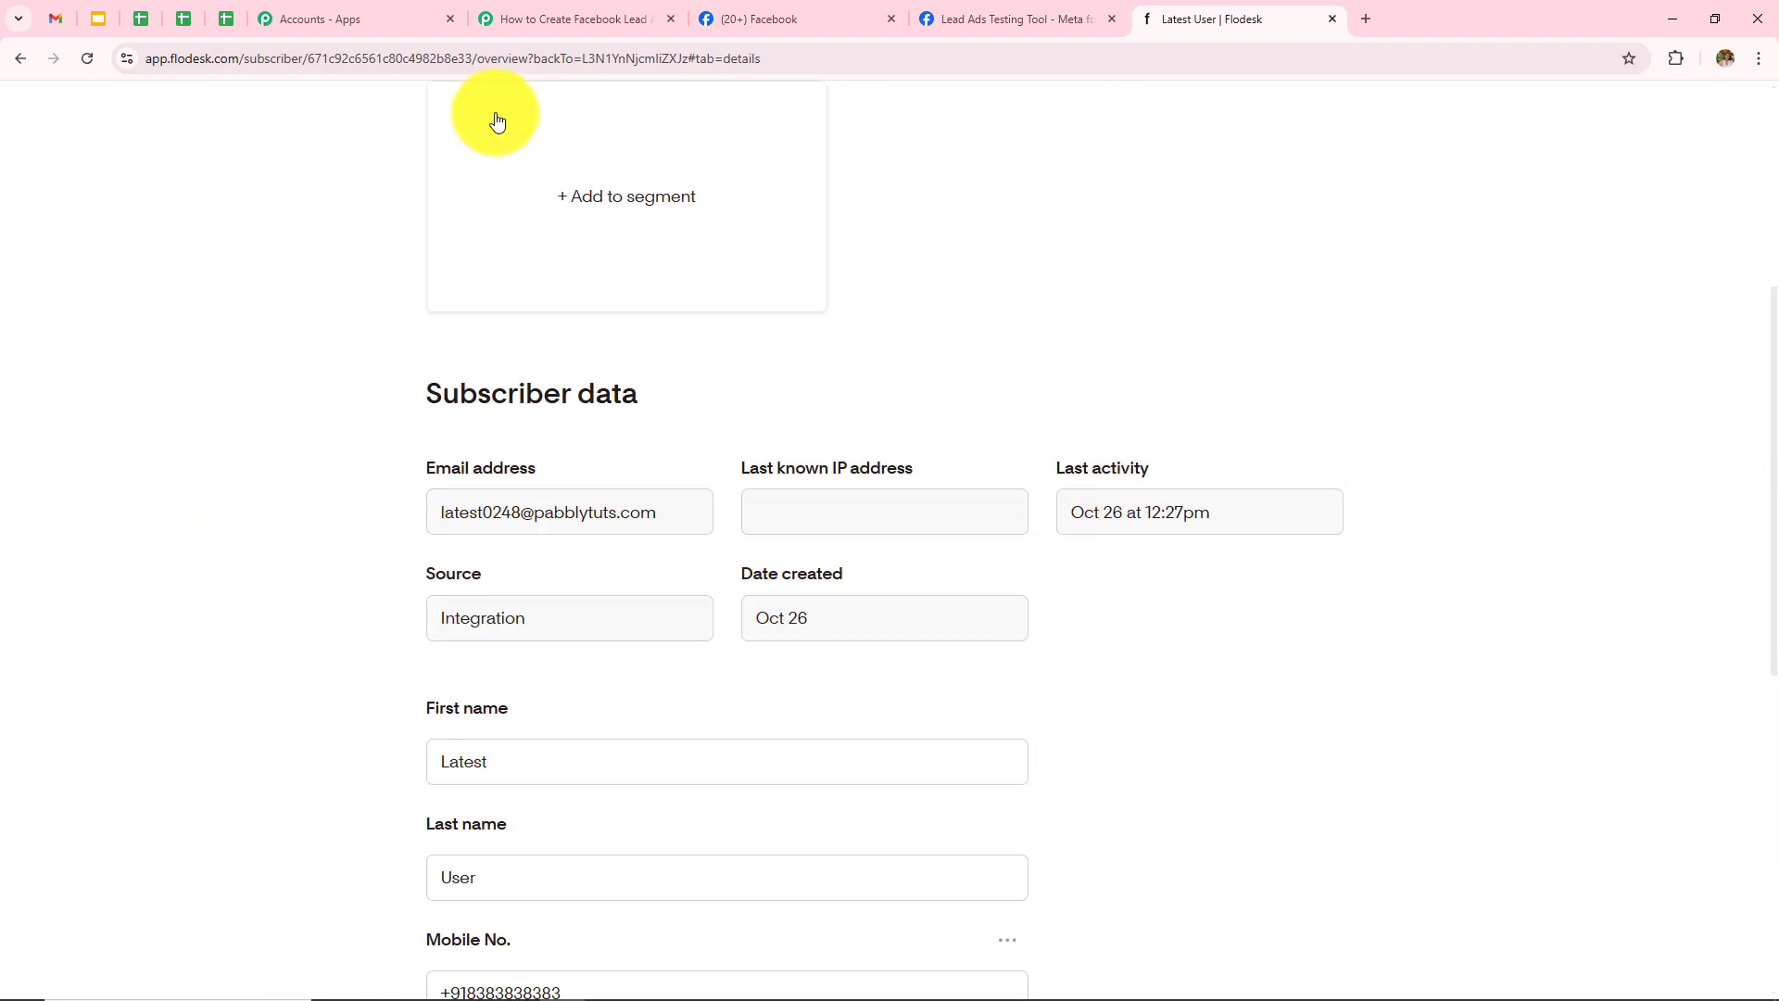
click(515, 19)
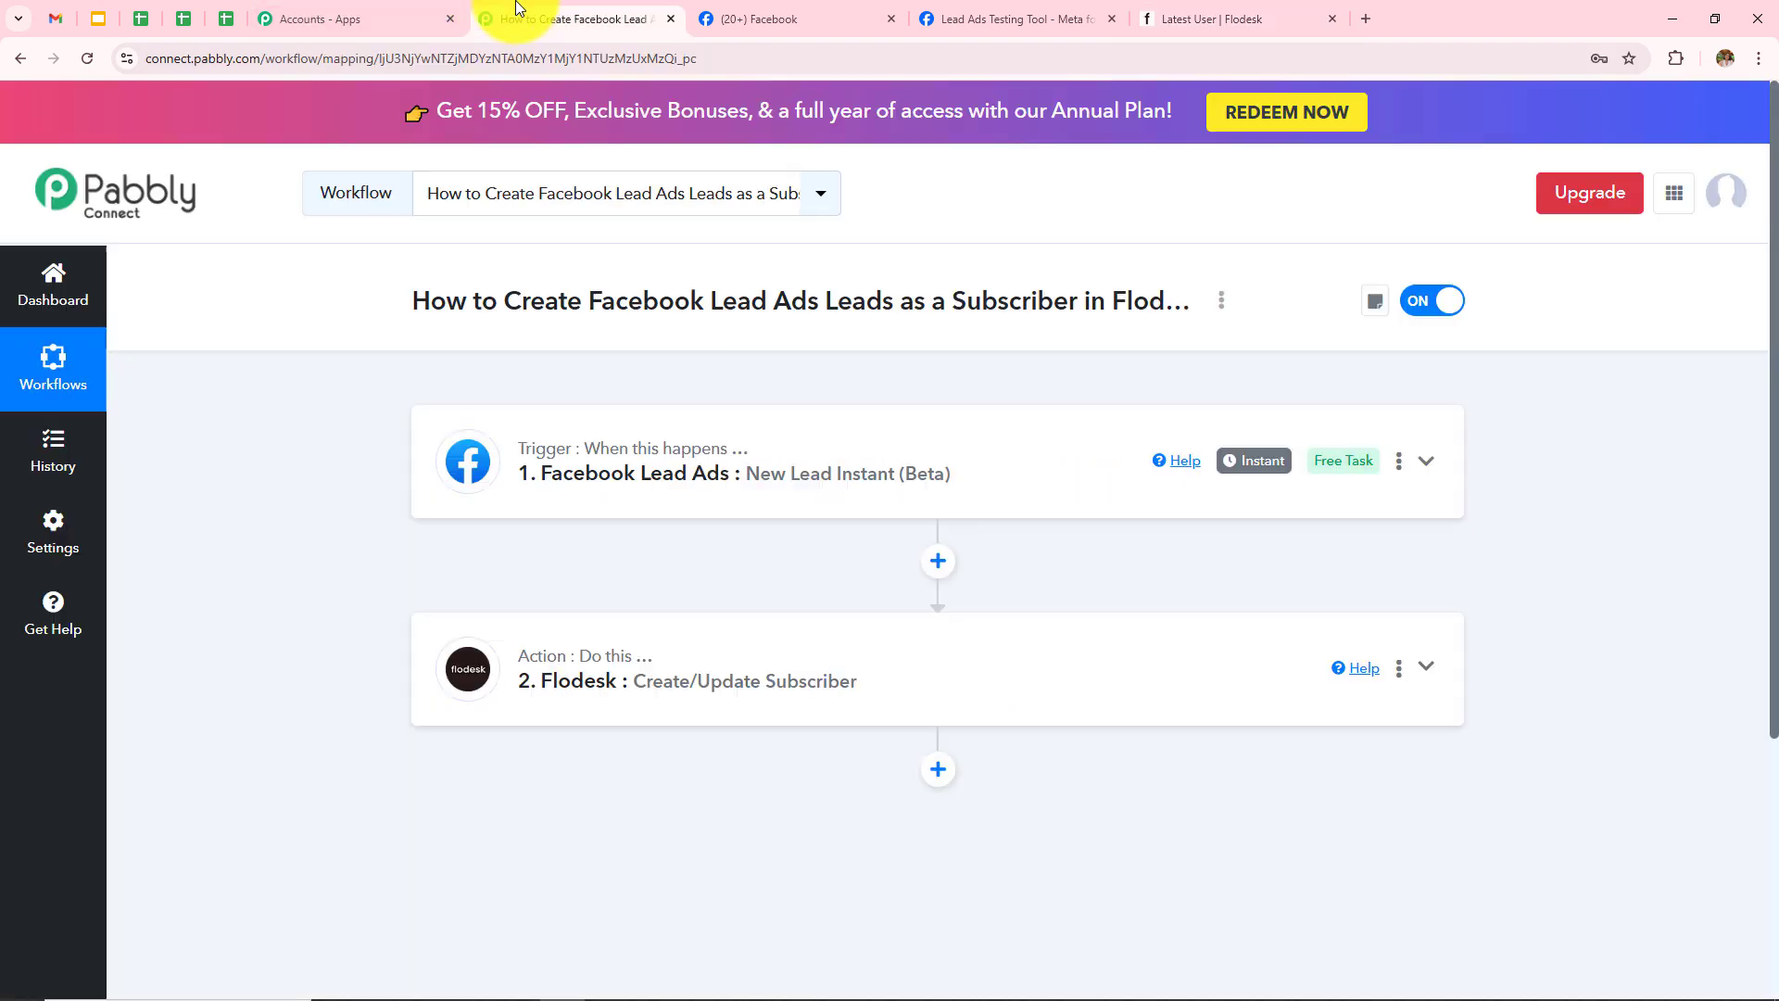
Step: Expand the Facebook Lead Ads trigger step and review the captured lead data
click(721, 488)
scroll(817, 694, down, 2)
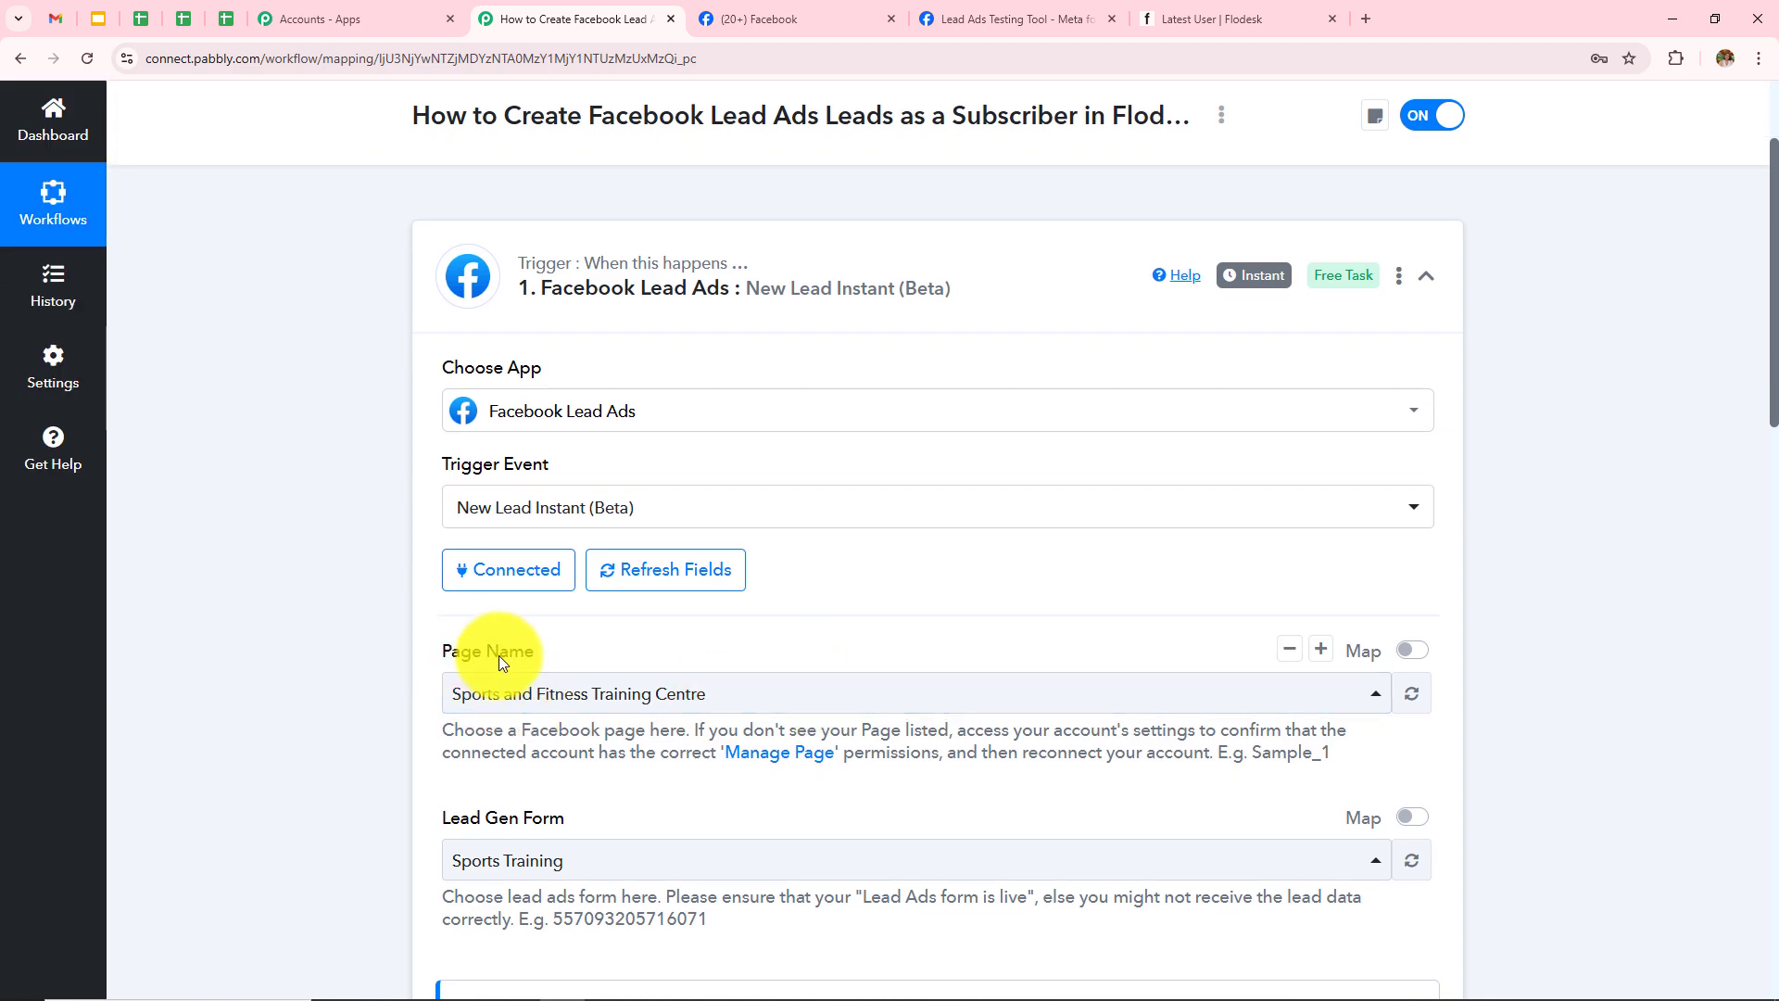
scroll(630, 654, down, 2)
scroll(880, 646, down, 5)
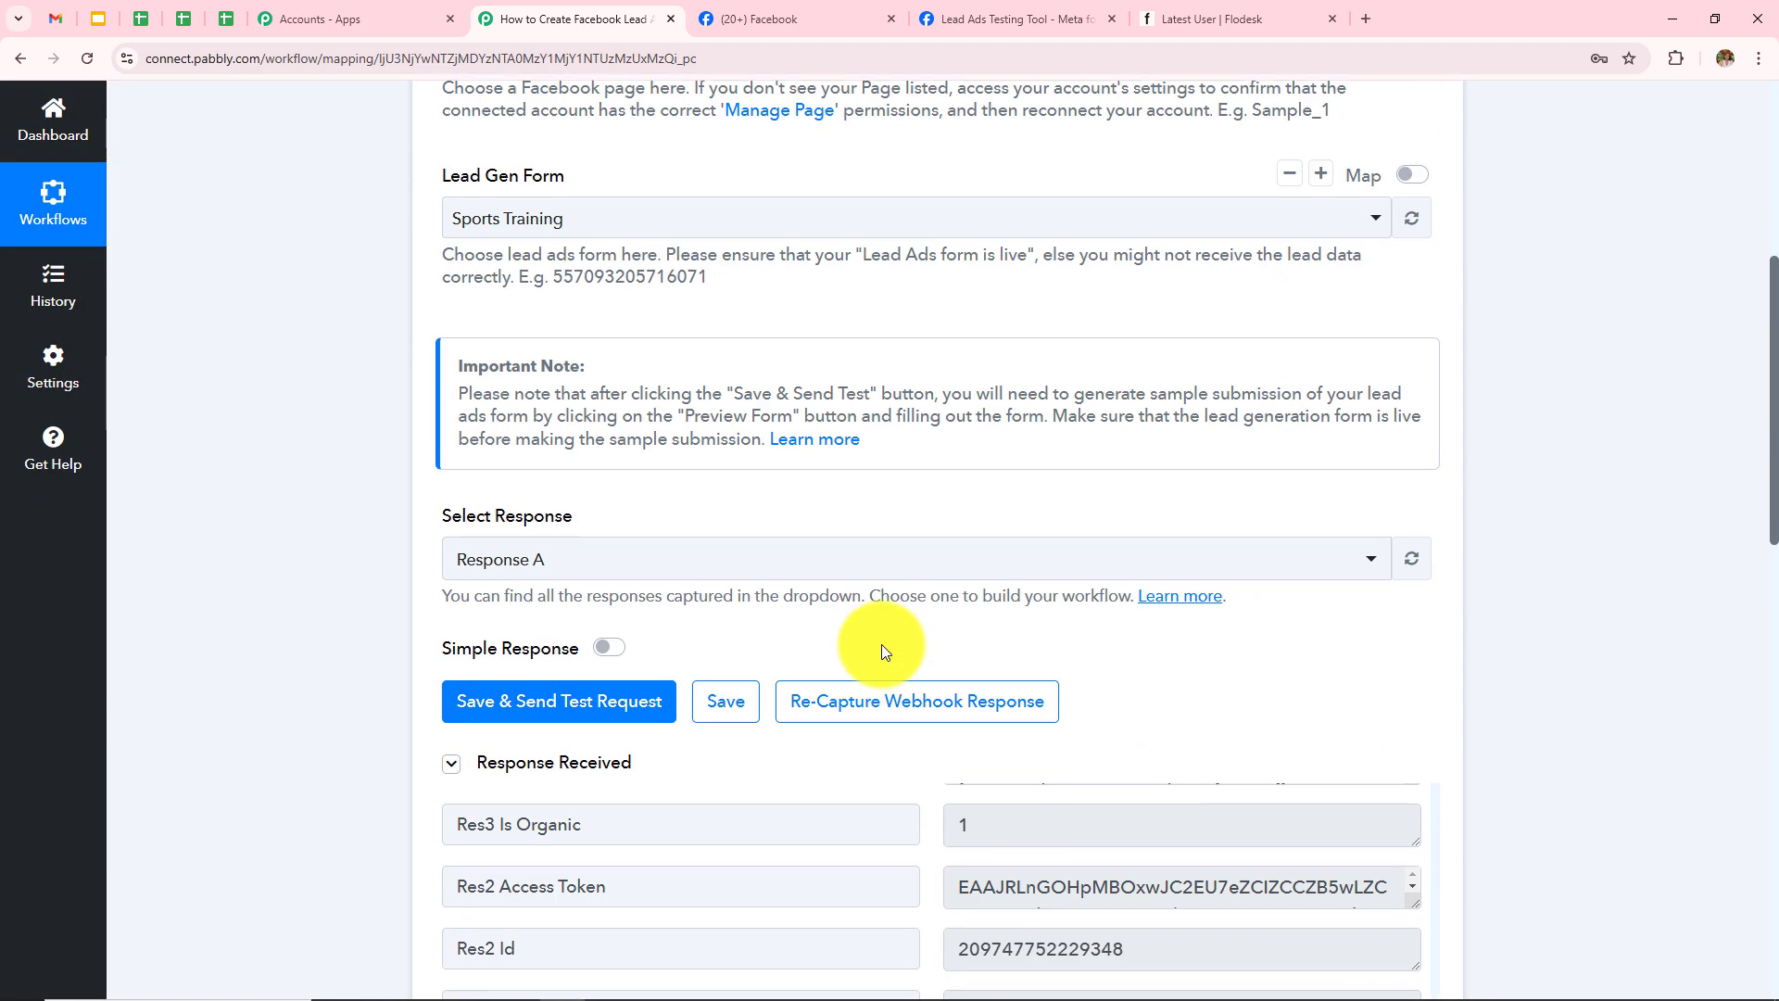
scroll(1220, 428, down, 11)
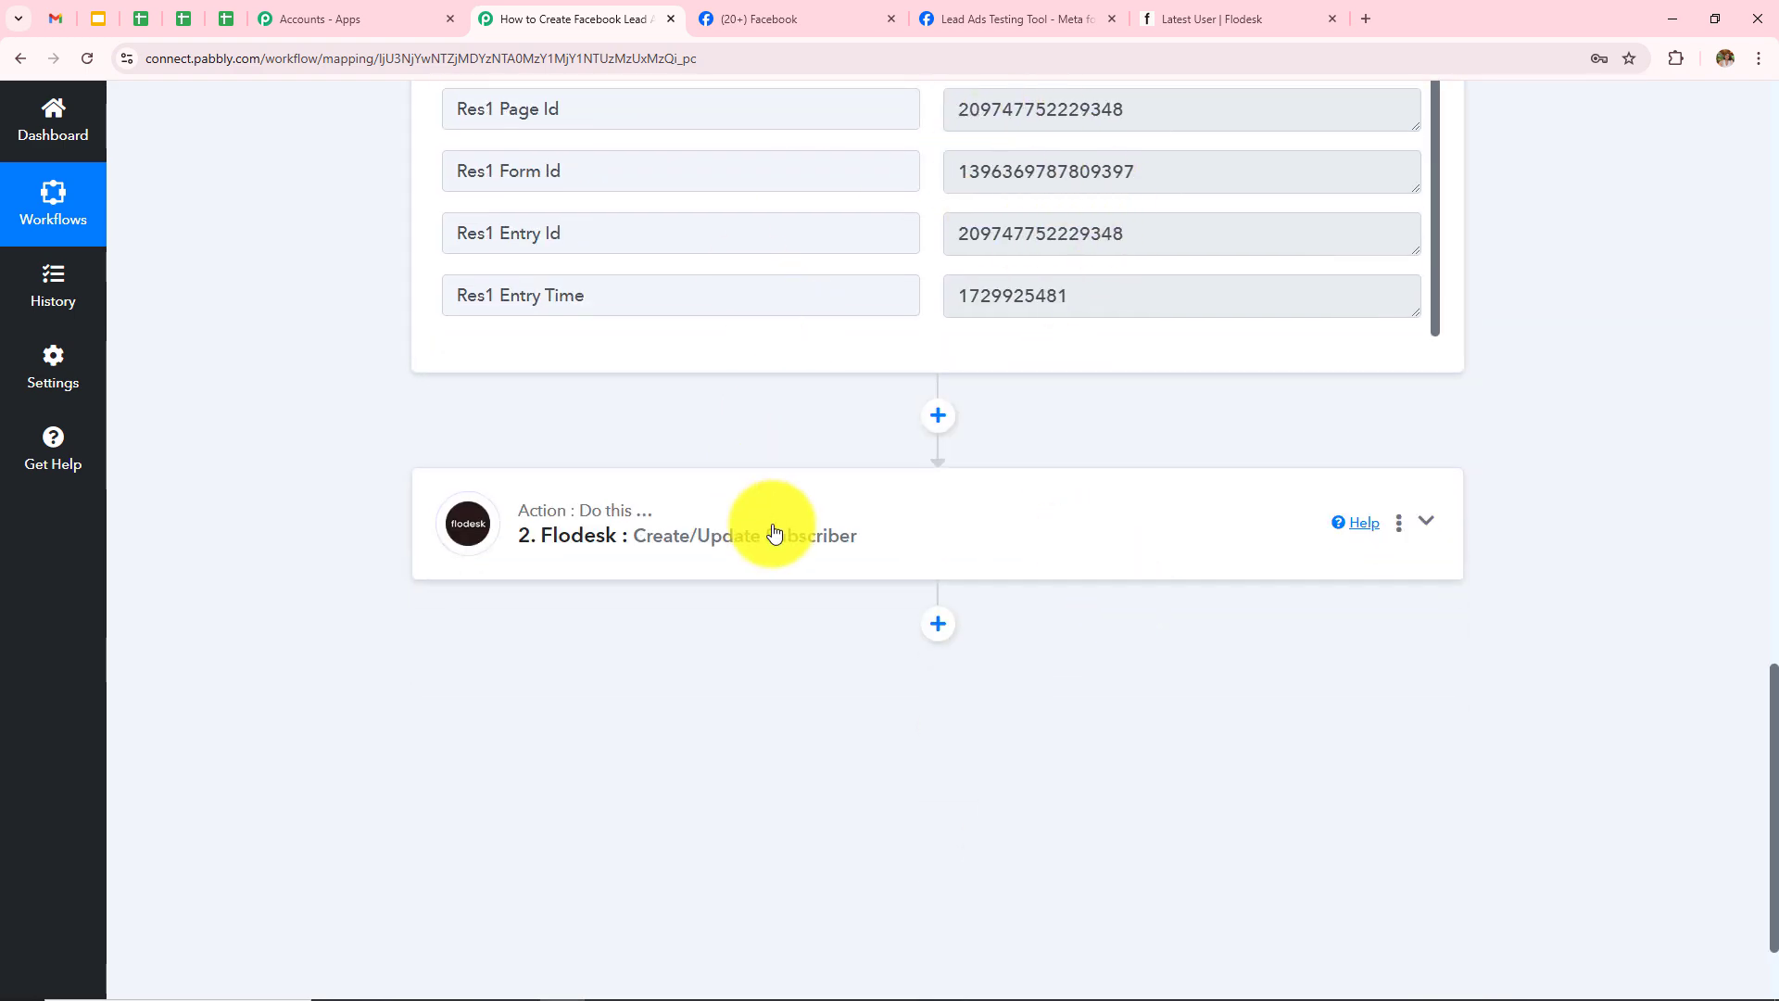
Step: Expand the Flodesk action's Response Received and select the returned subscriber Id
click(774, 532)
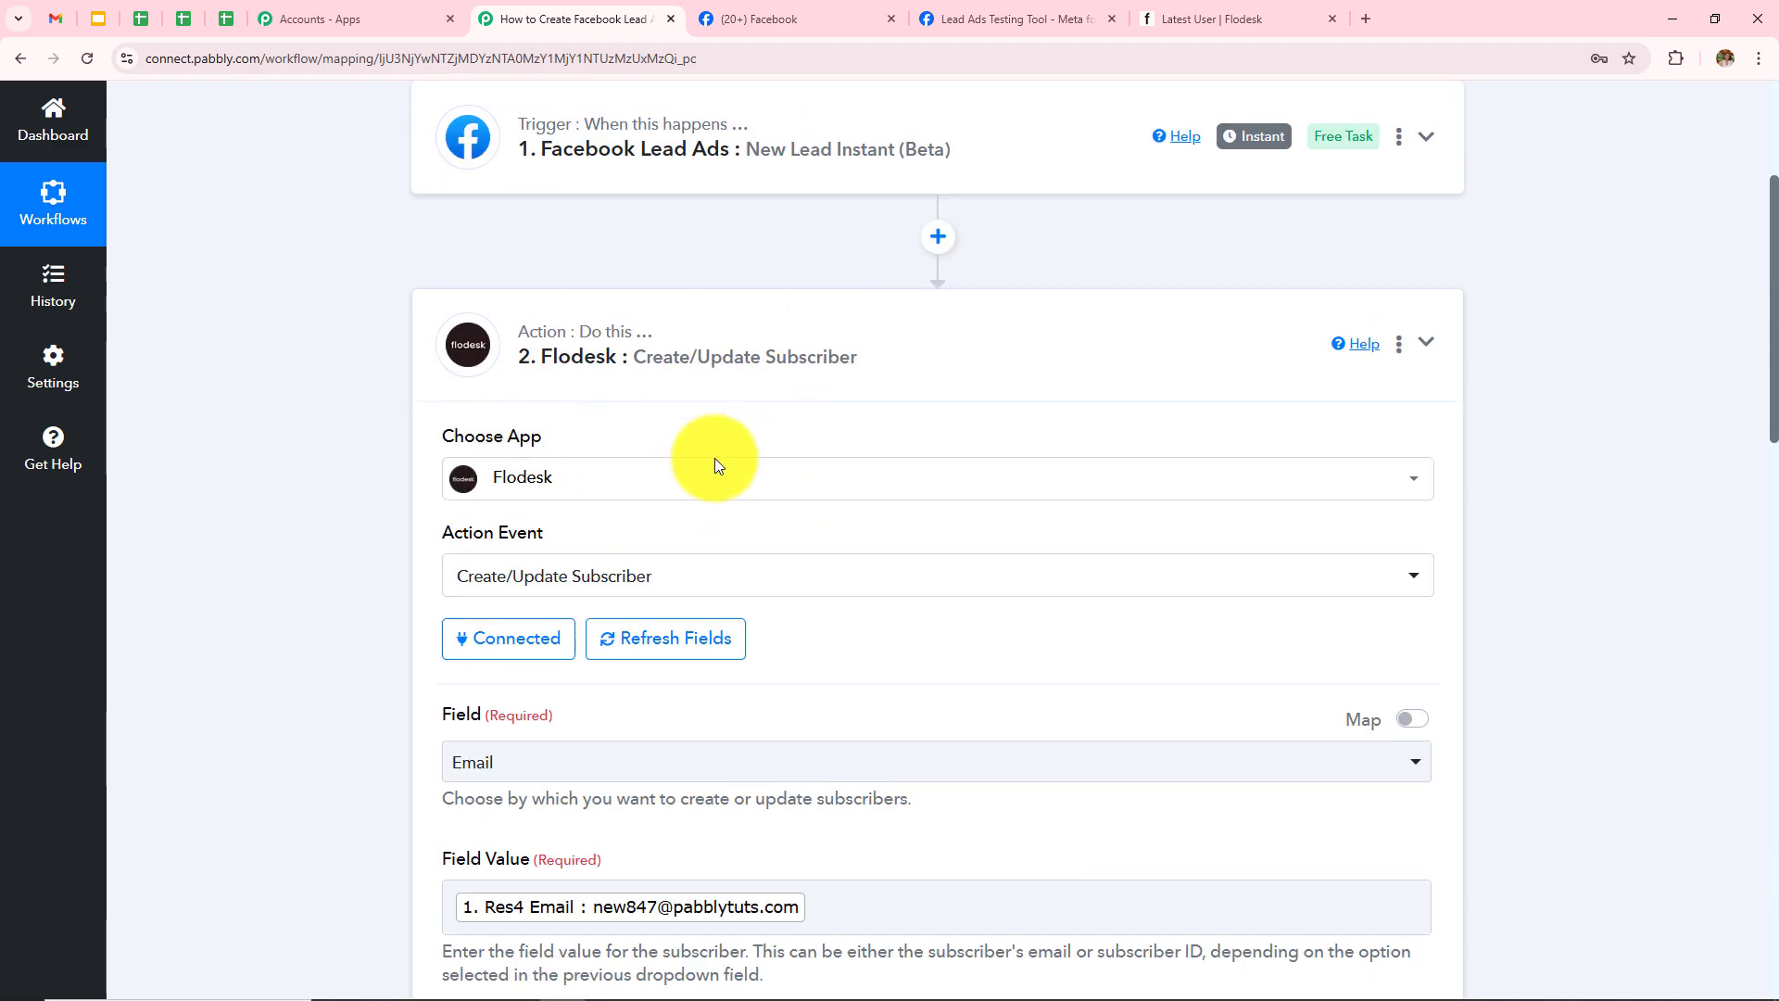
scroll(937, 561, down, 3)
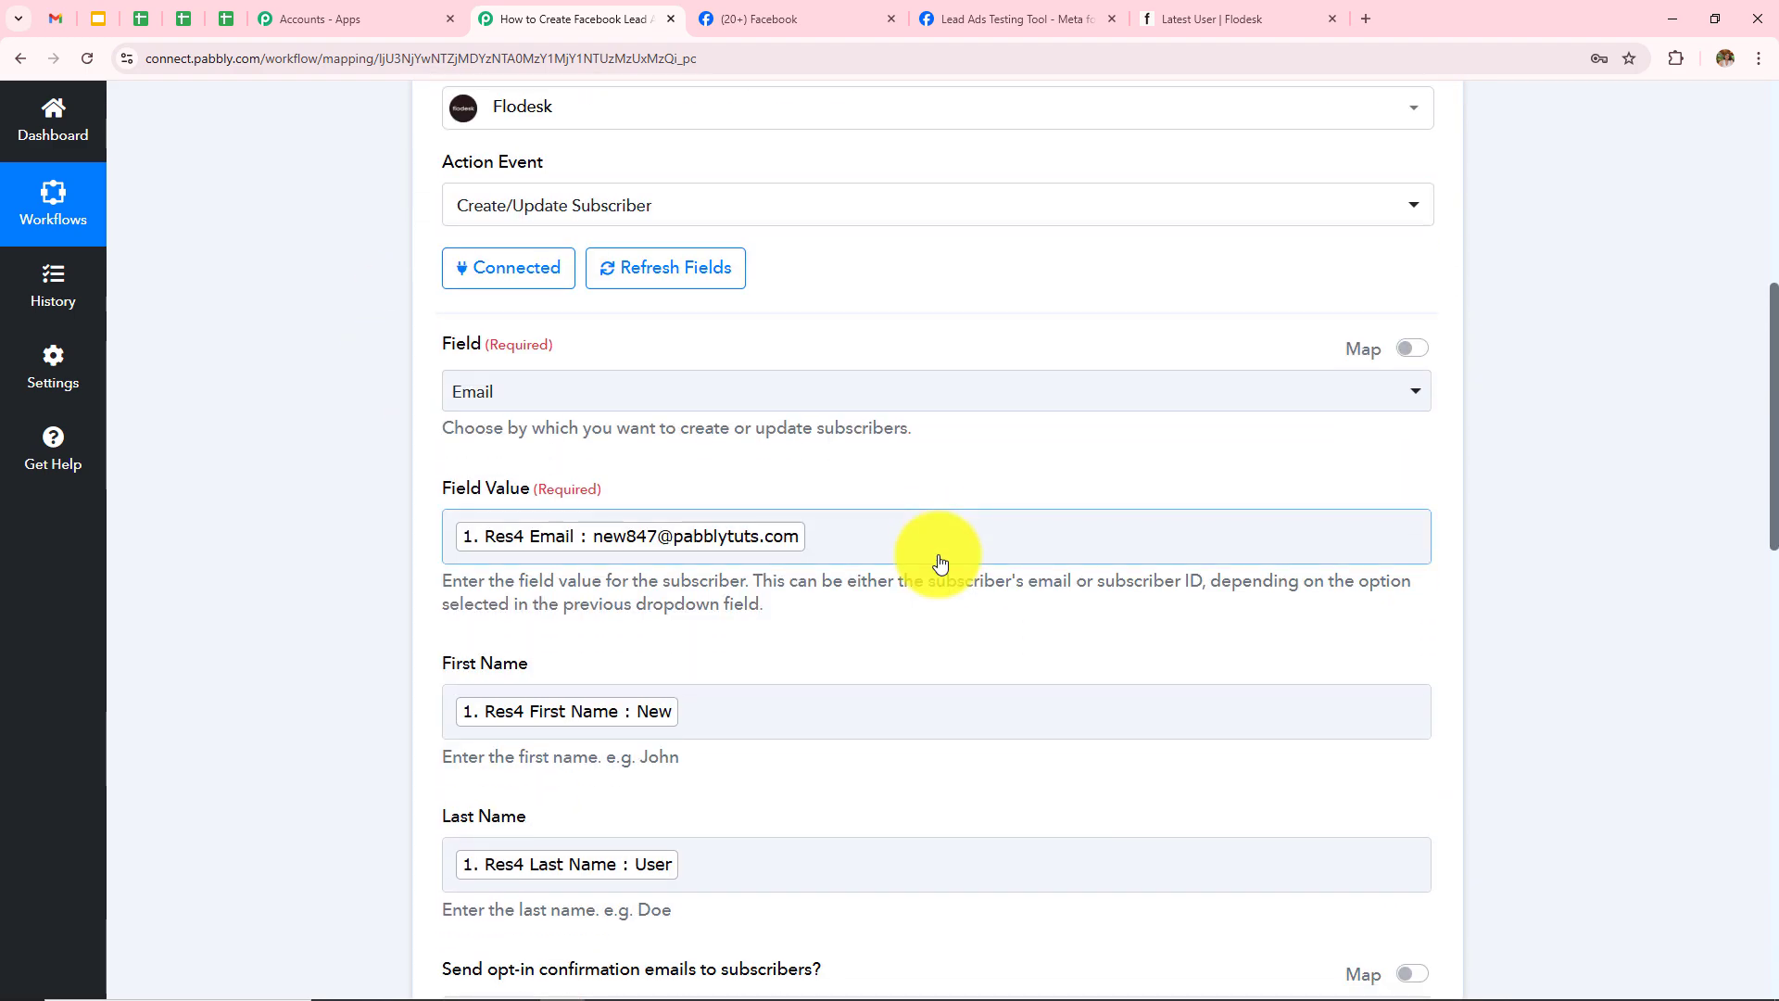
scroll(297, 476, up, 1)
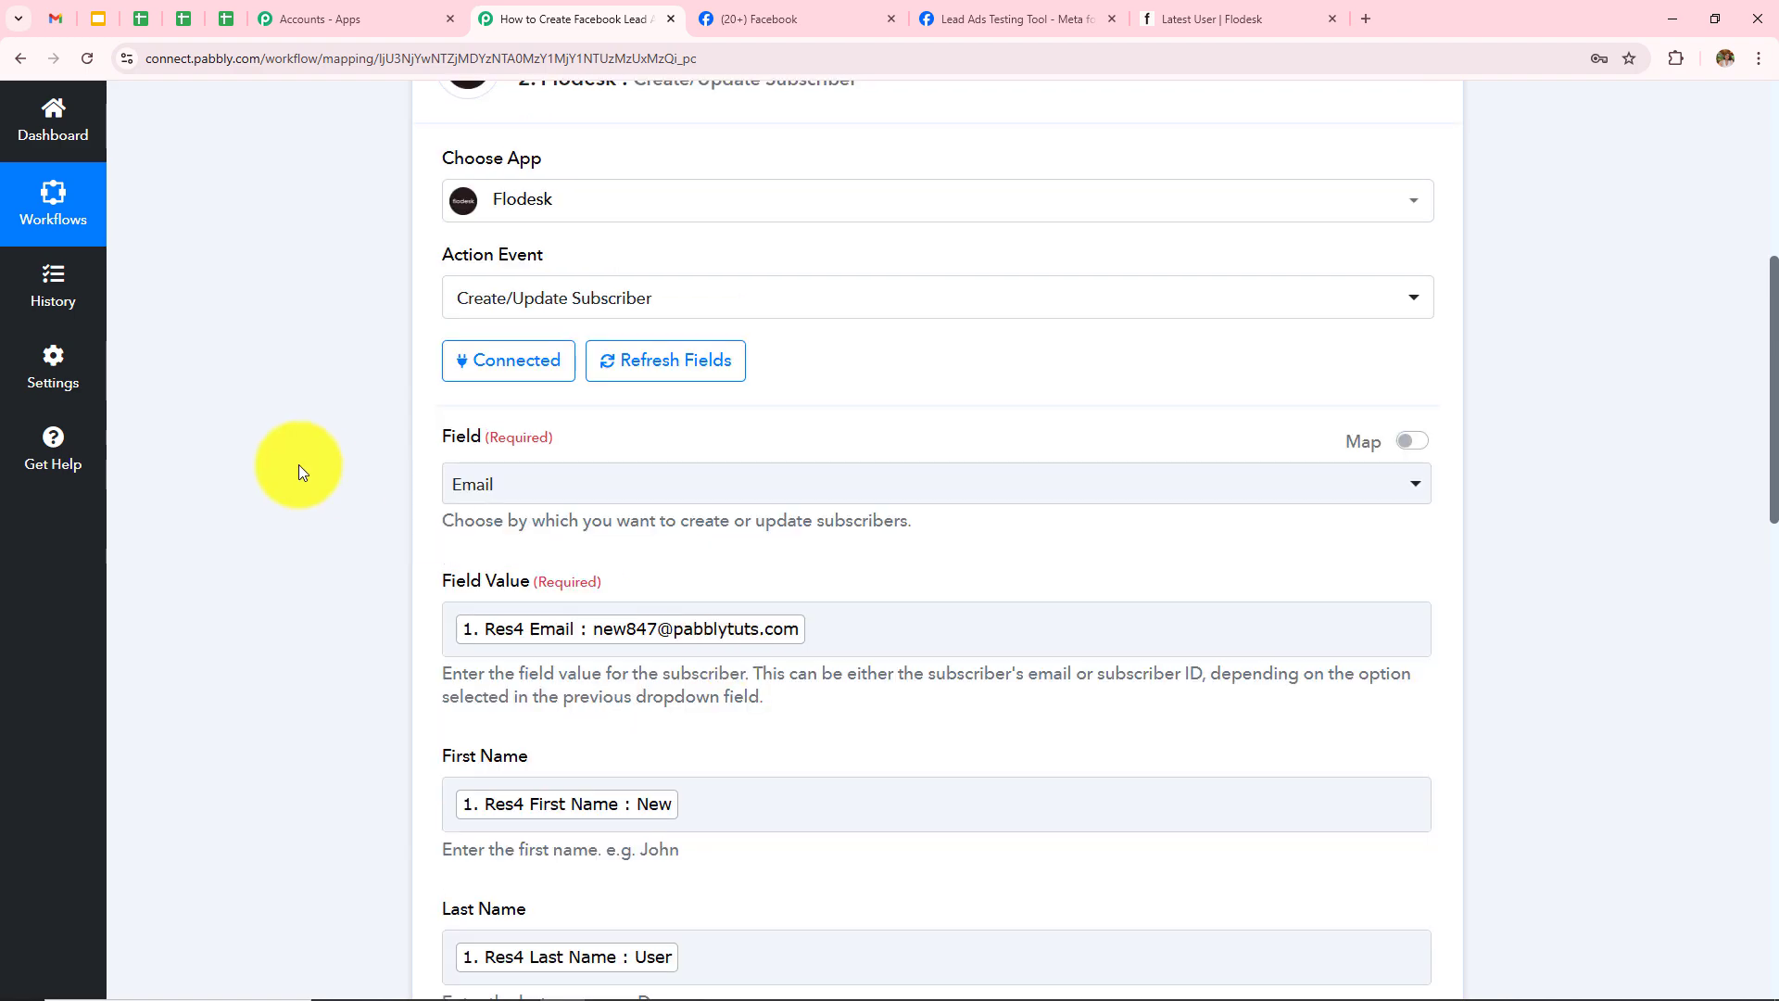
scroll(795, 574, down, 5)
scroll(795, 573, down, 7)
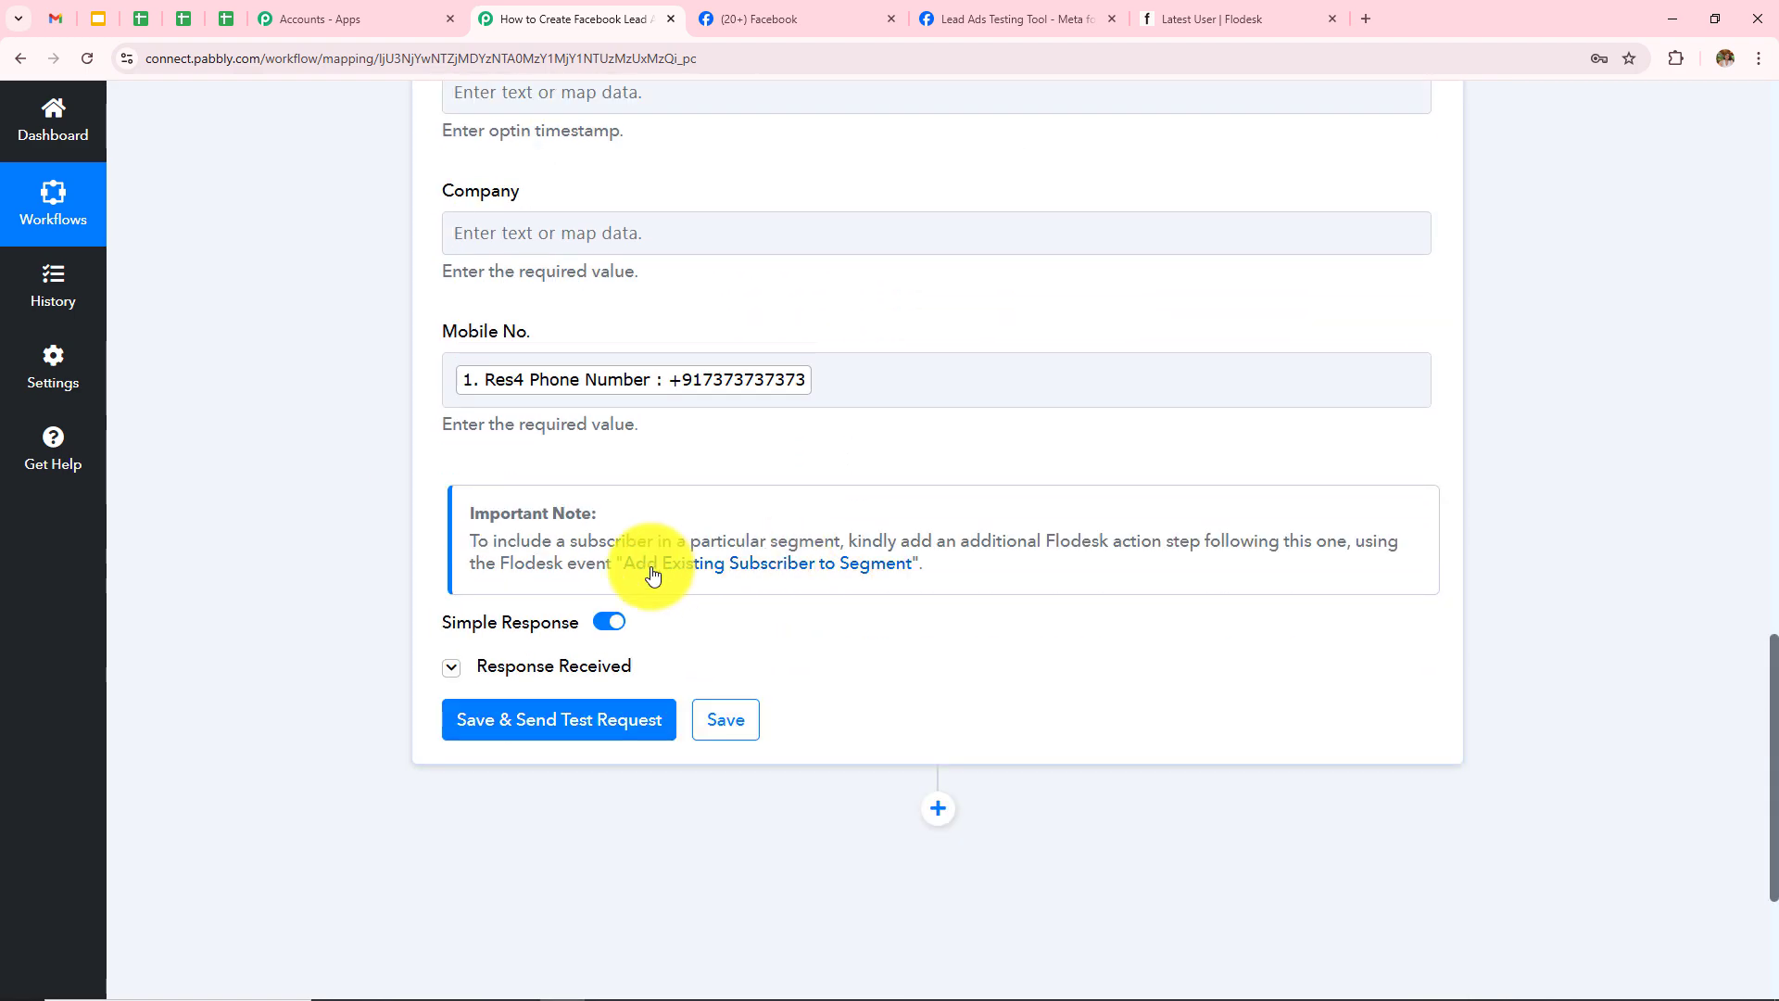
click(450, 664)
scroll(1177, 460, down, 3)
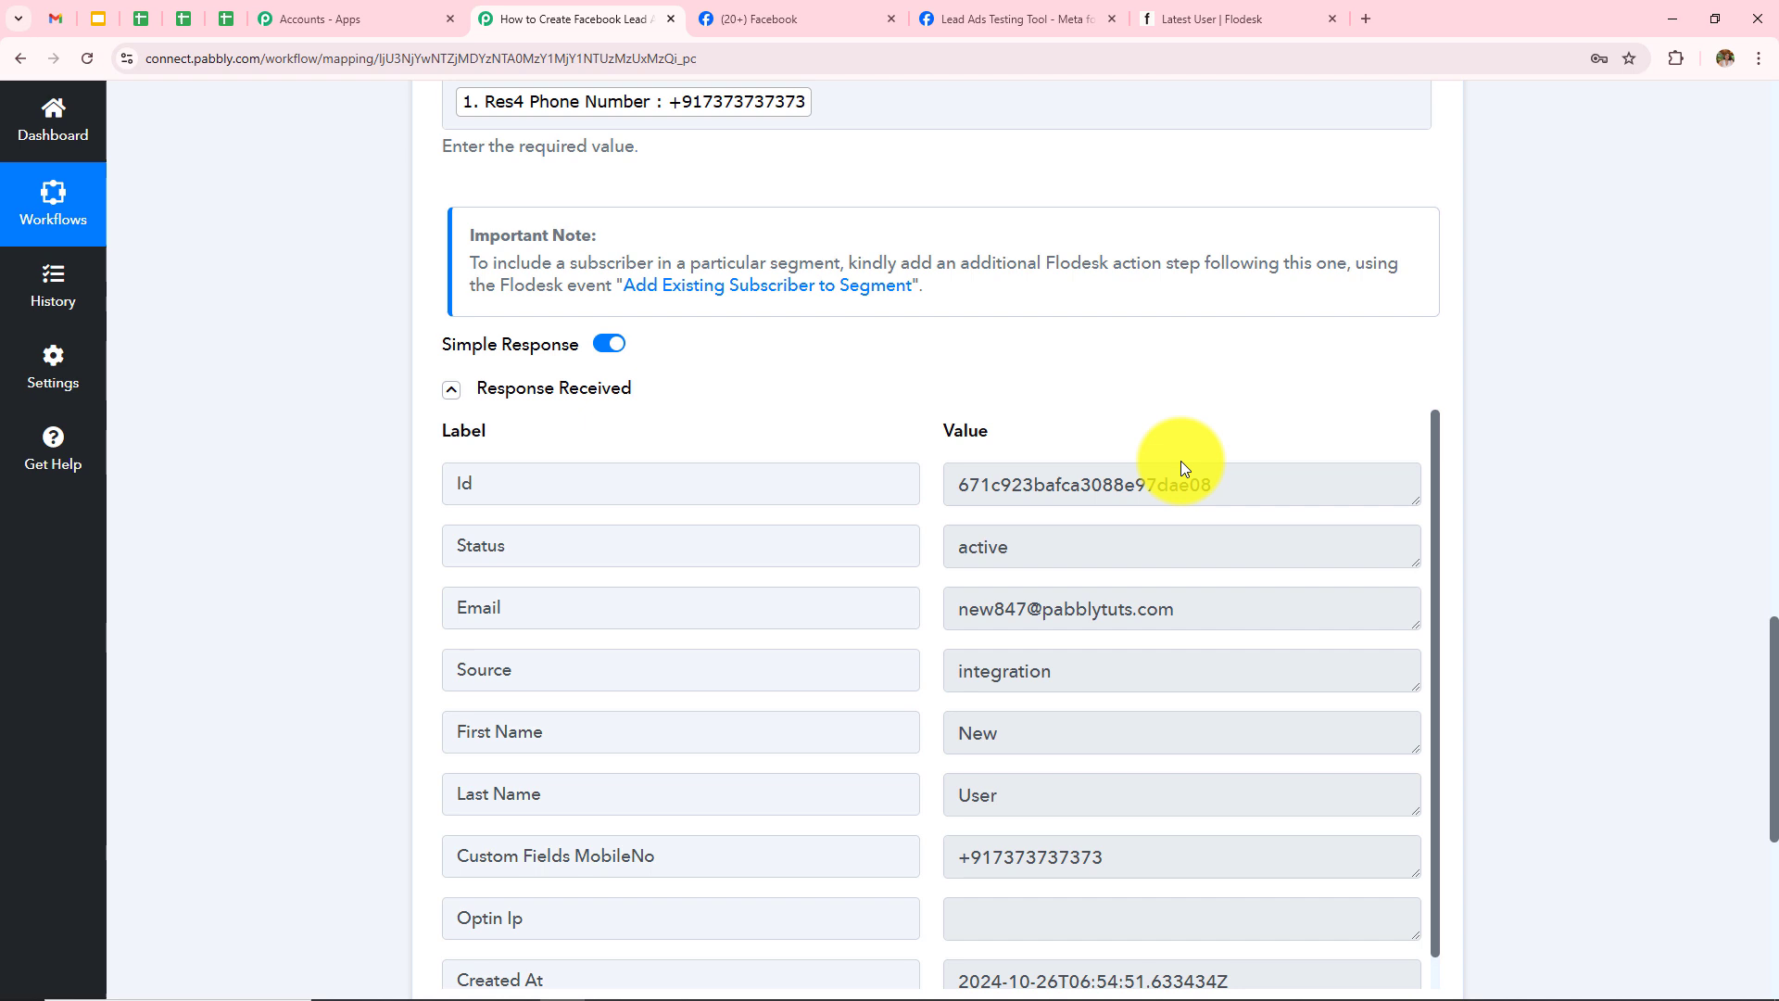
click(1258, 476)
Step: Go back from the new subscriber to Flodesk's full Subscribers list, then return to the Pabbly workflow
click(1246, 18)
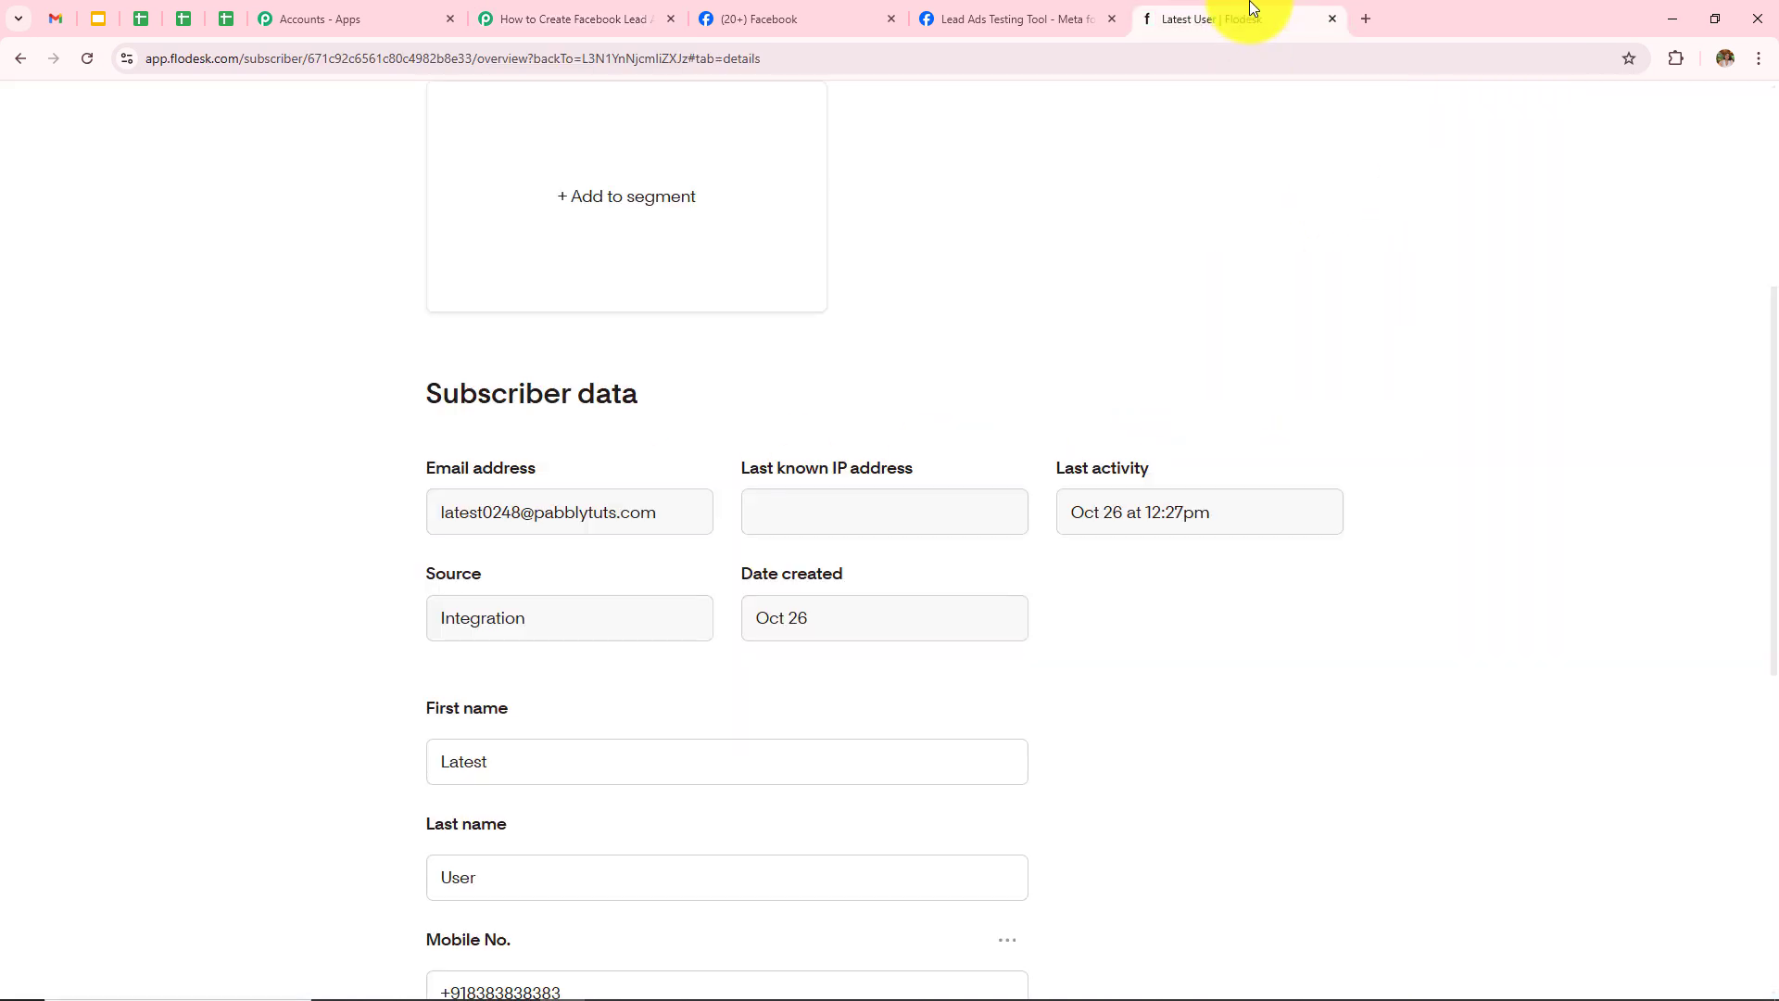
click(20, 58)
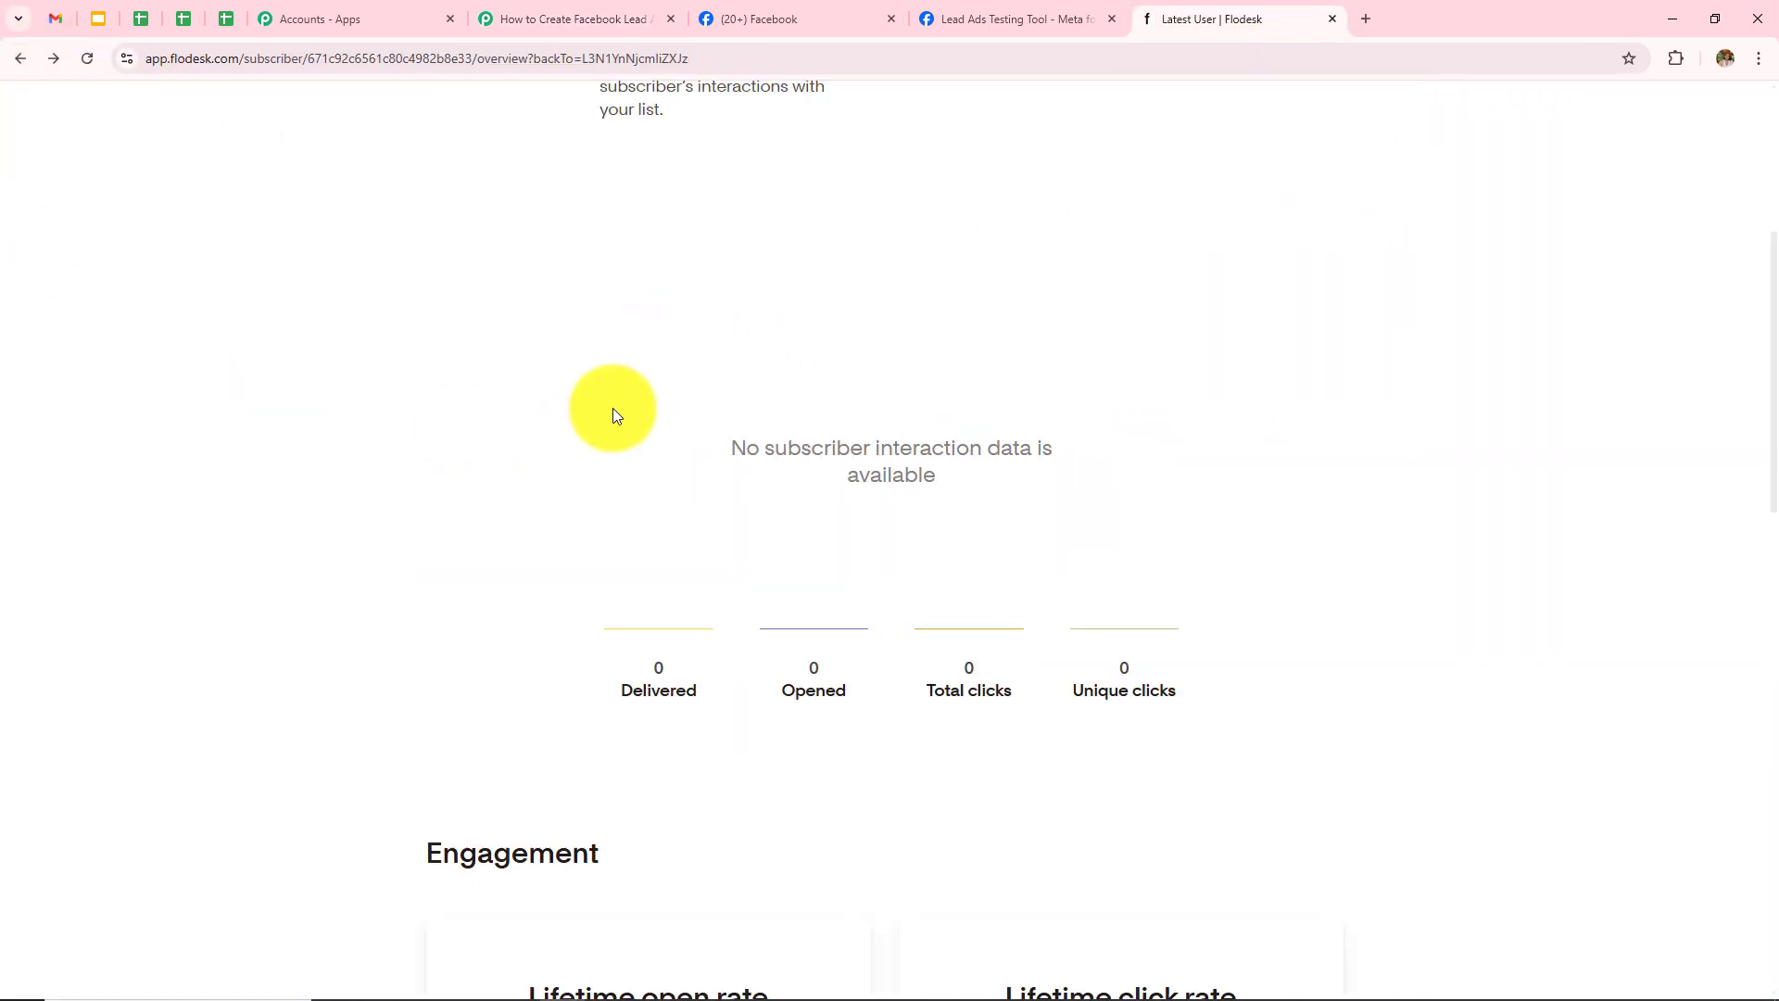
click(19, 59)
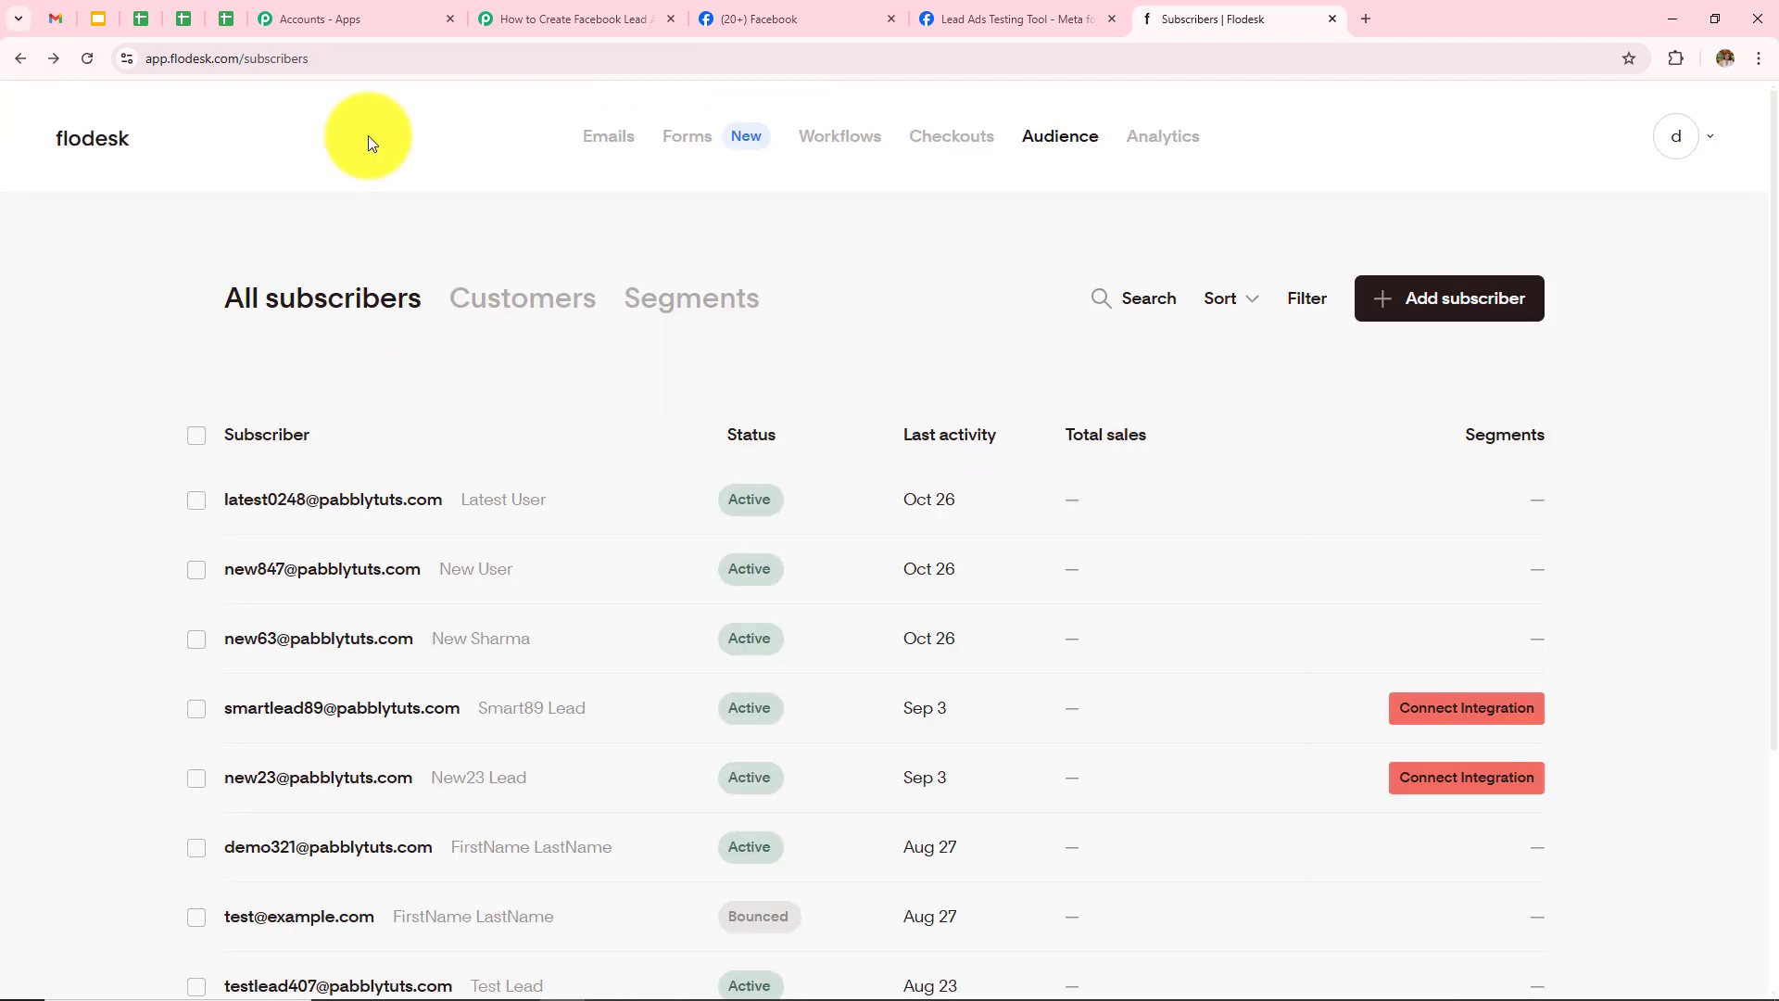
click(579, 19)
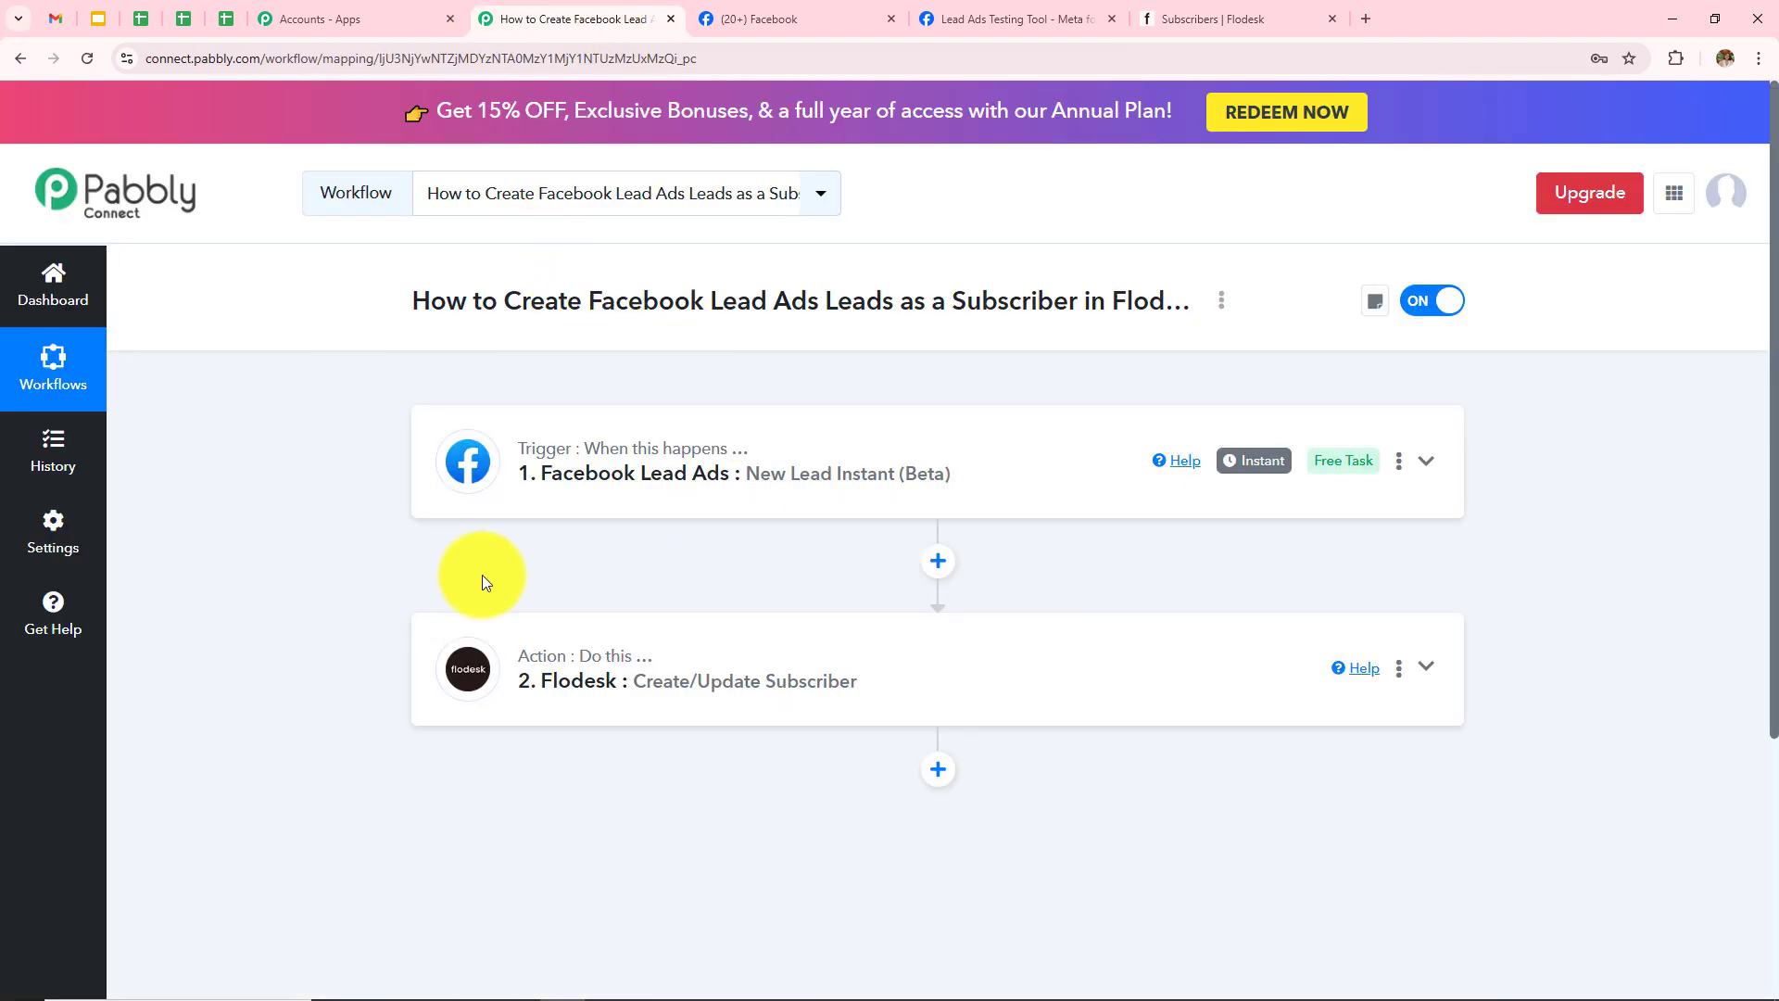